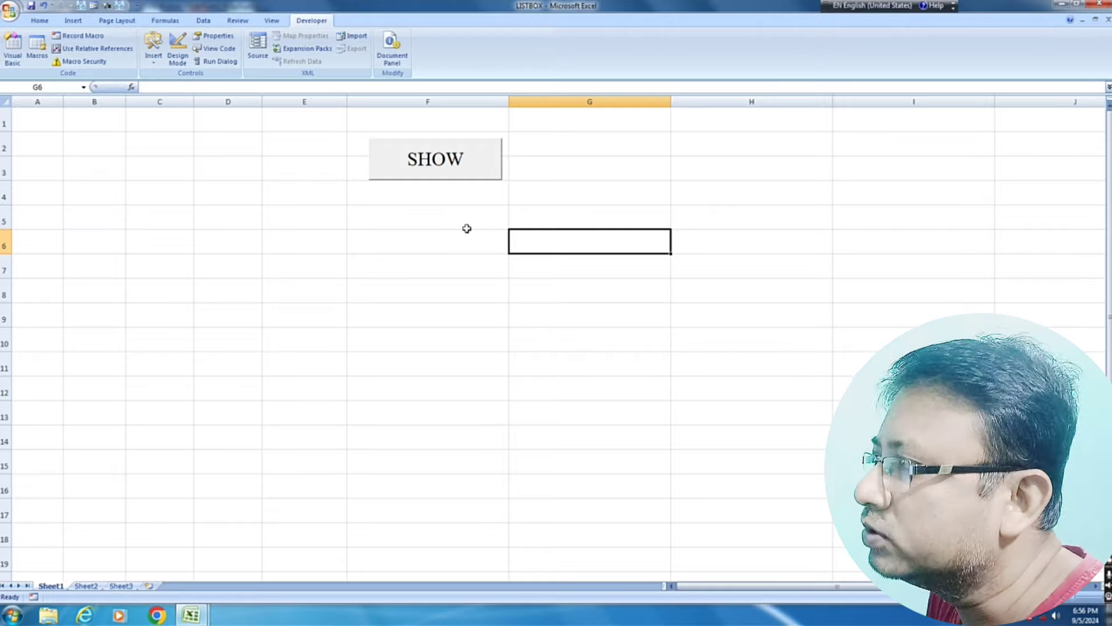
# - Select cells H8, G7, G5, G9 and G6 on Sheet1 near the SHOW button
pyautogui.click(767, 294)
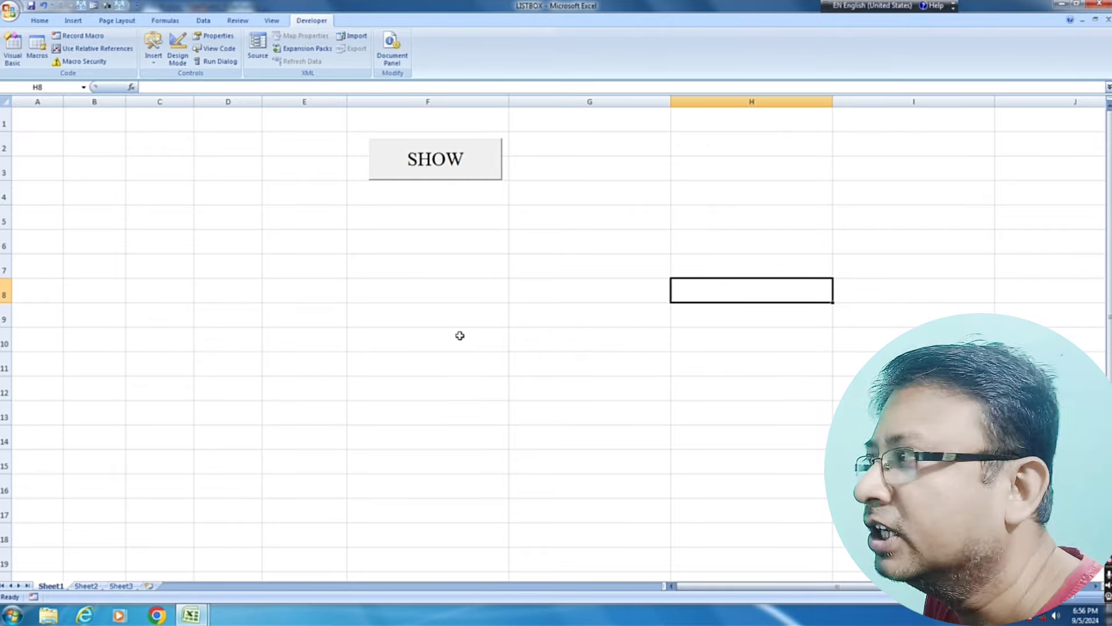
pyautogui.click(591, 265)
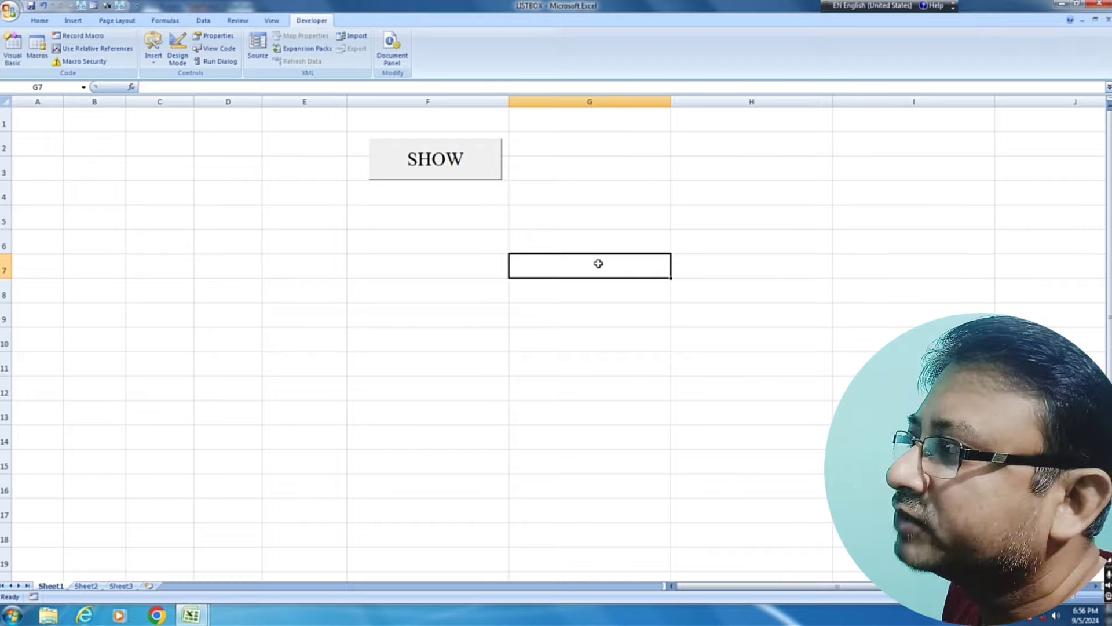
pyautogui.click(649, 218)
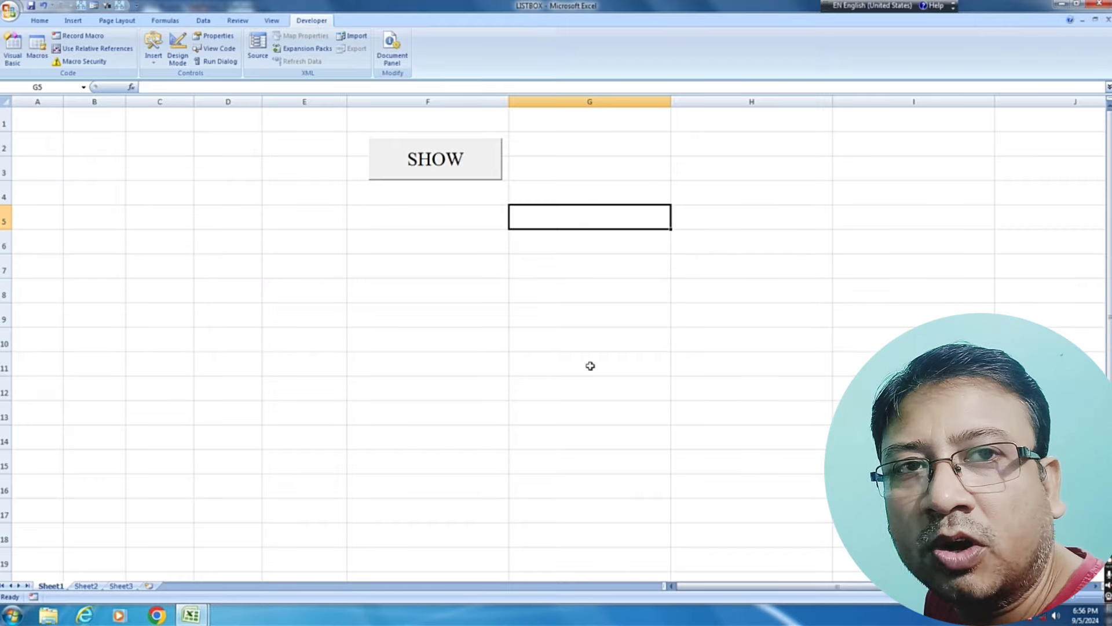
pyautogui.click(571, 307)
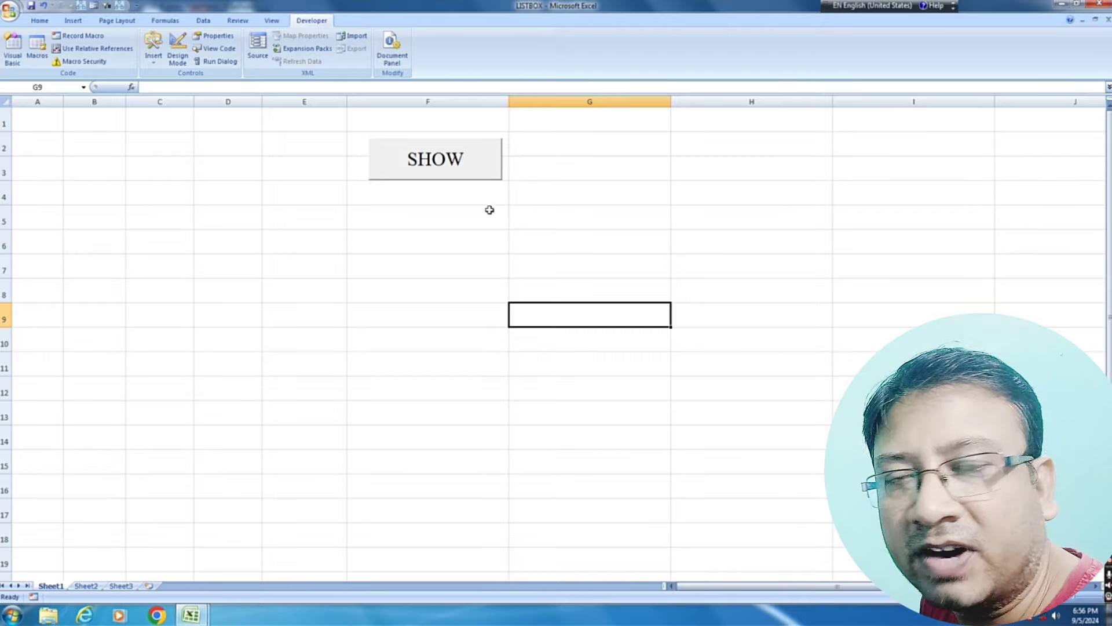
pyautogui.click(643, 236)
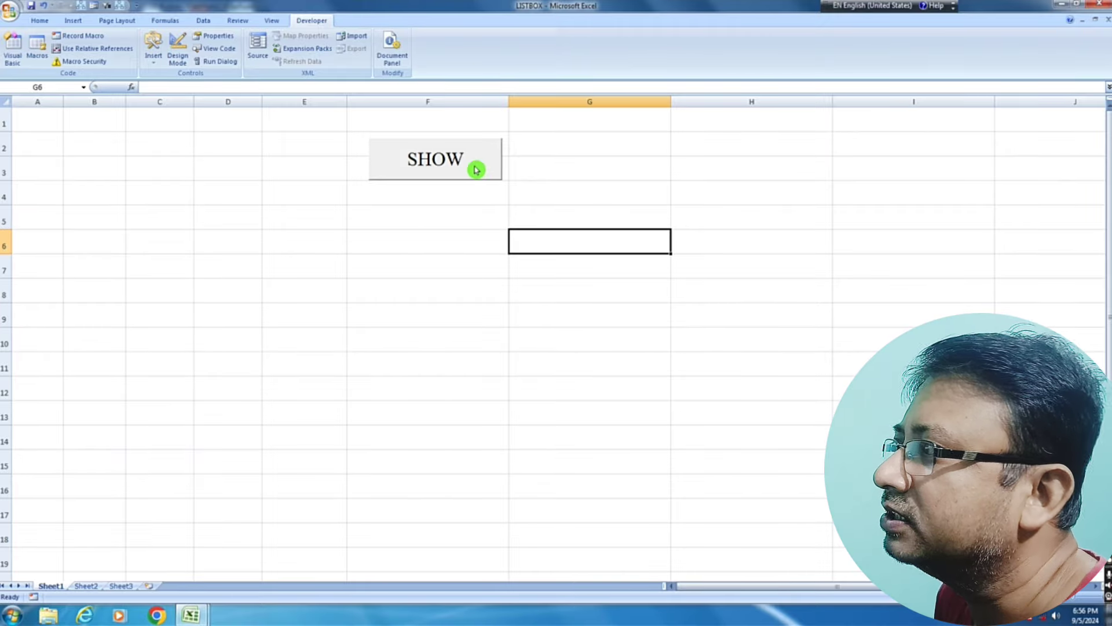
# - Show the student list form, open the entry form, and place both side by side
pyautogui.click(447, 169)
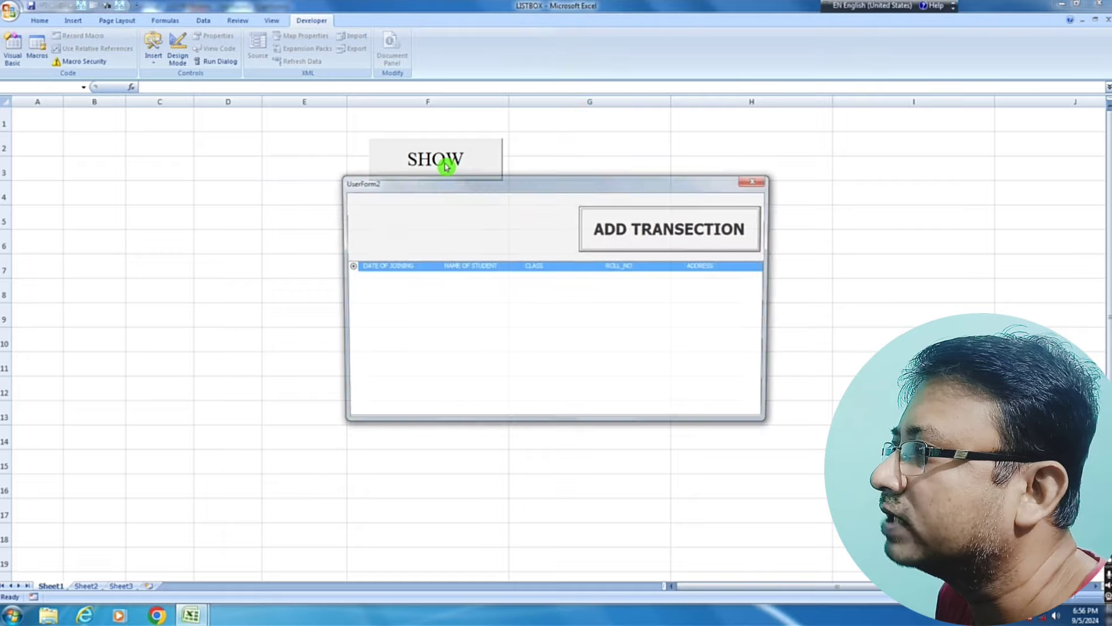
pyautogui.moveTo(567, 191); pyautogui.dragTo(421, 217)
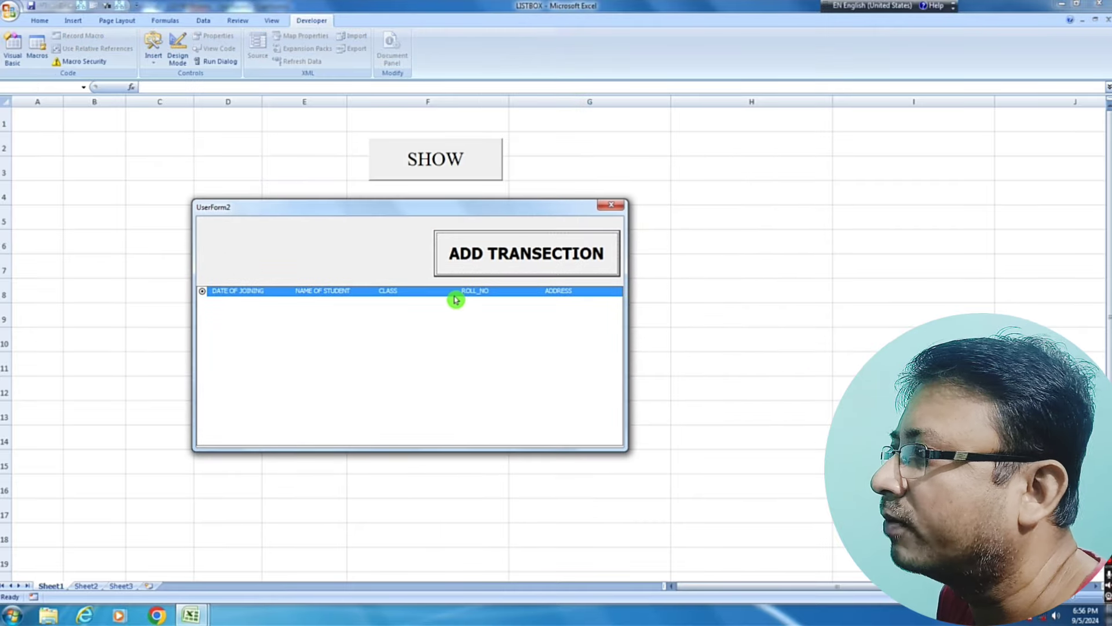
pyautogui.click(540, 264)
pyautogui.moveTo(565, 104)
pyautogui.mouseDown()
pyautogui.moveTo(721, 131)
pyautogui.moveTo(876, 136)
pyautogui.mouseUp()
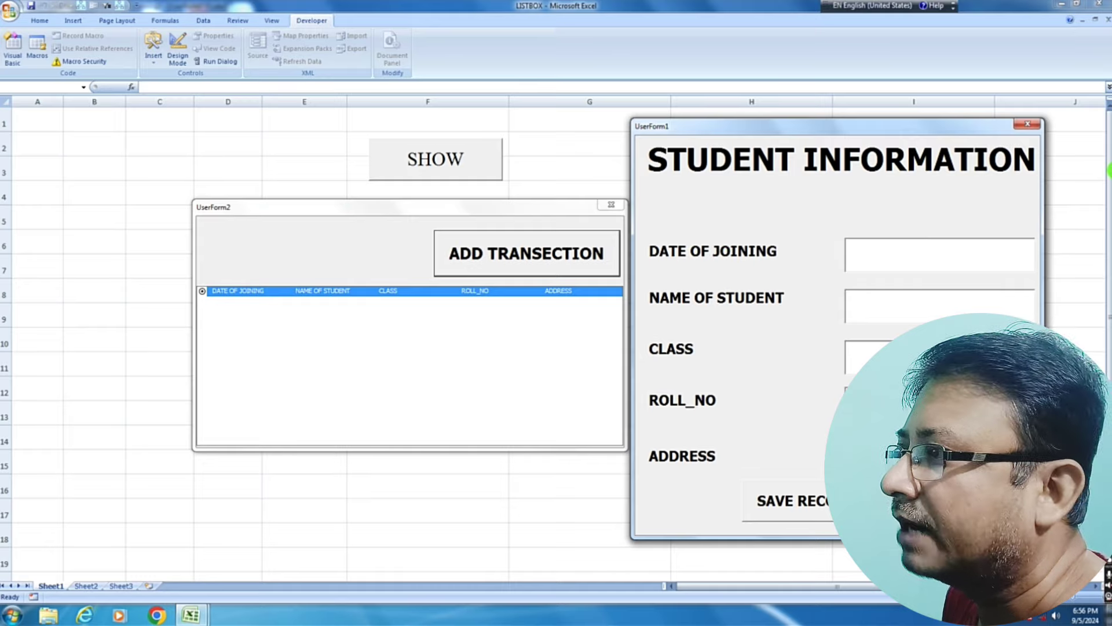
# - Enter a student record dated 4-sep-24, class 8, roll 101, and save it to the list
pyautogui.write('4-s')
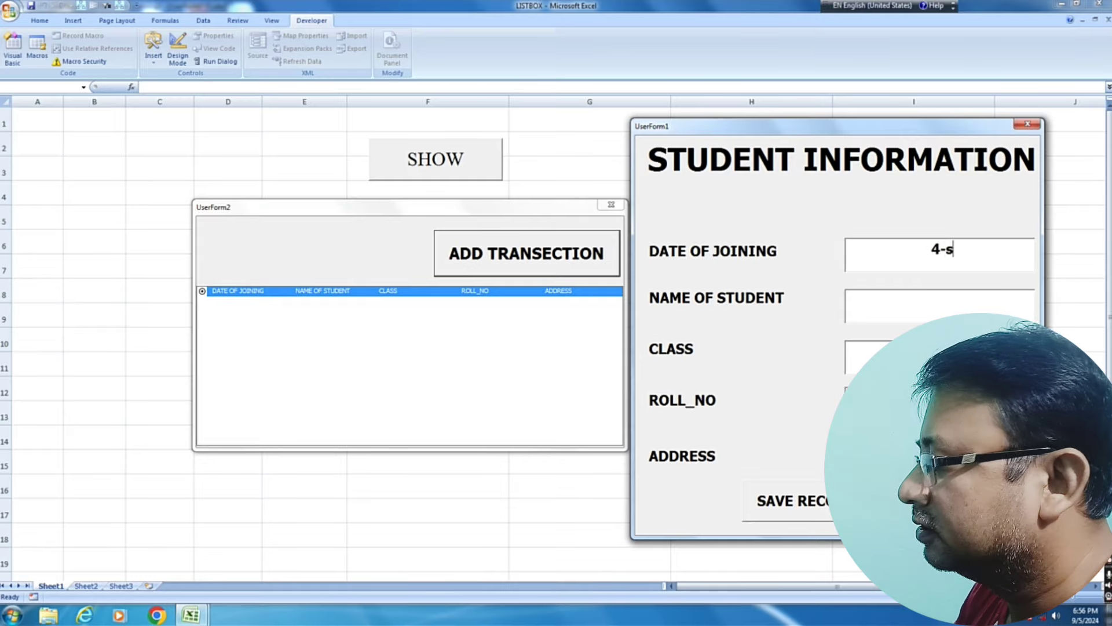
pyautogui.write('ep-24')
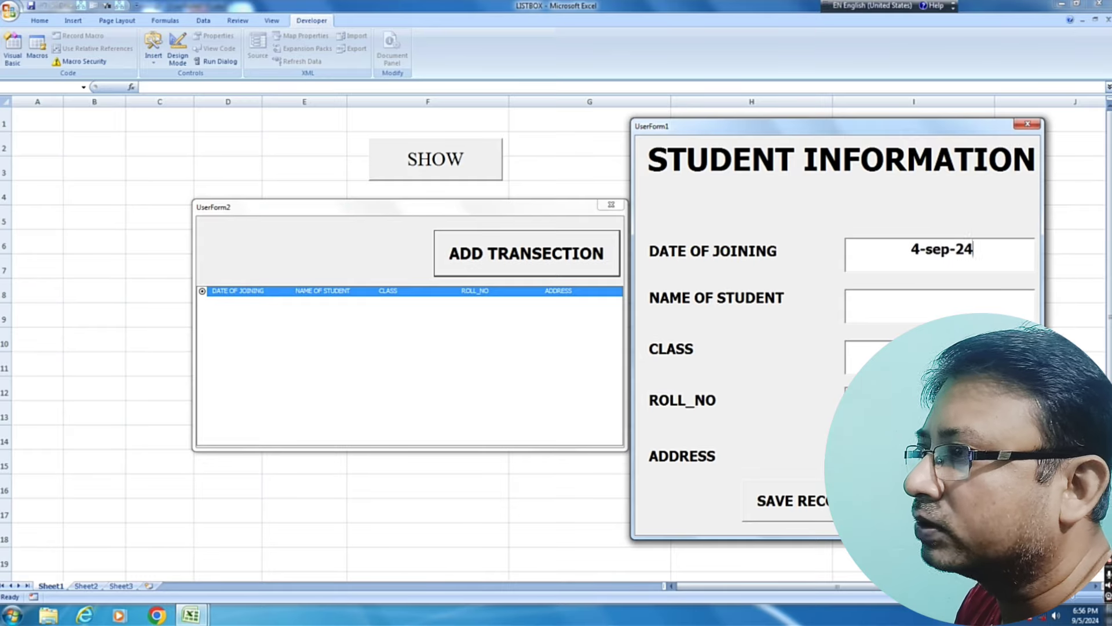
pyautogui.click(943, 306)
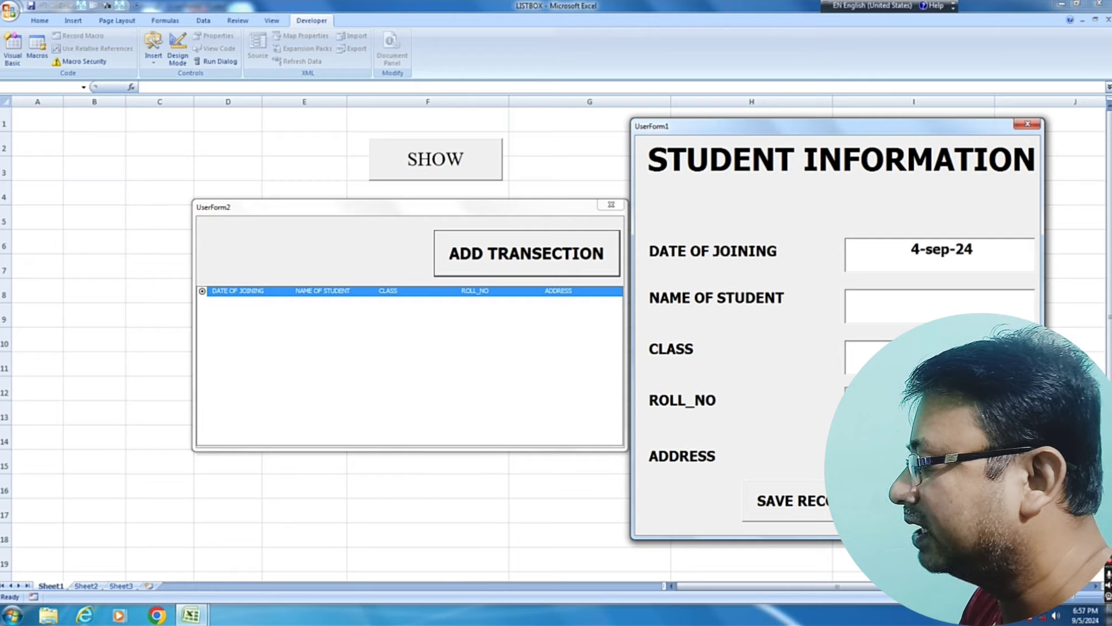
pyautogui.write('radhika')
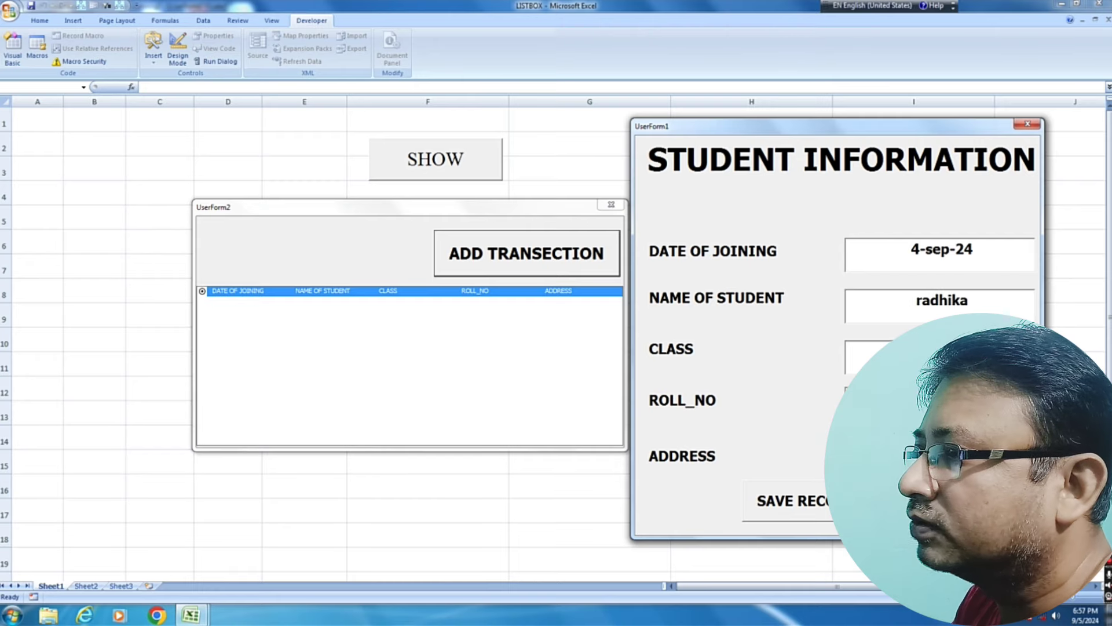
pyautogui.press('Tab')
pyautogui.press('Return')
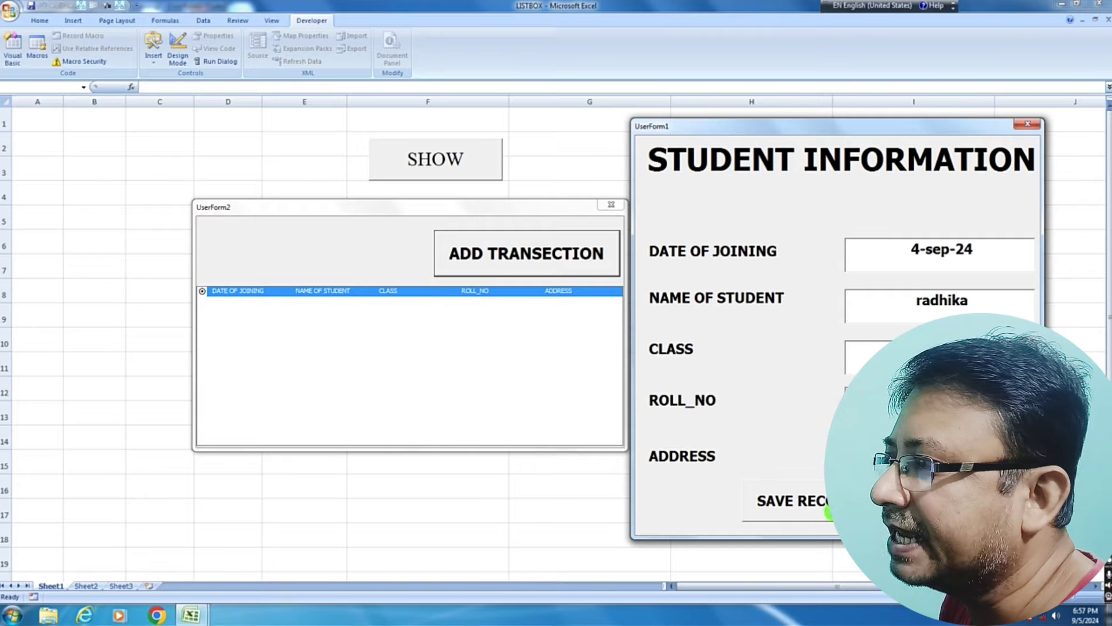
pyautogui.click(813, 509)
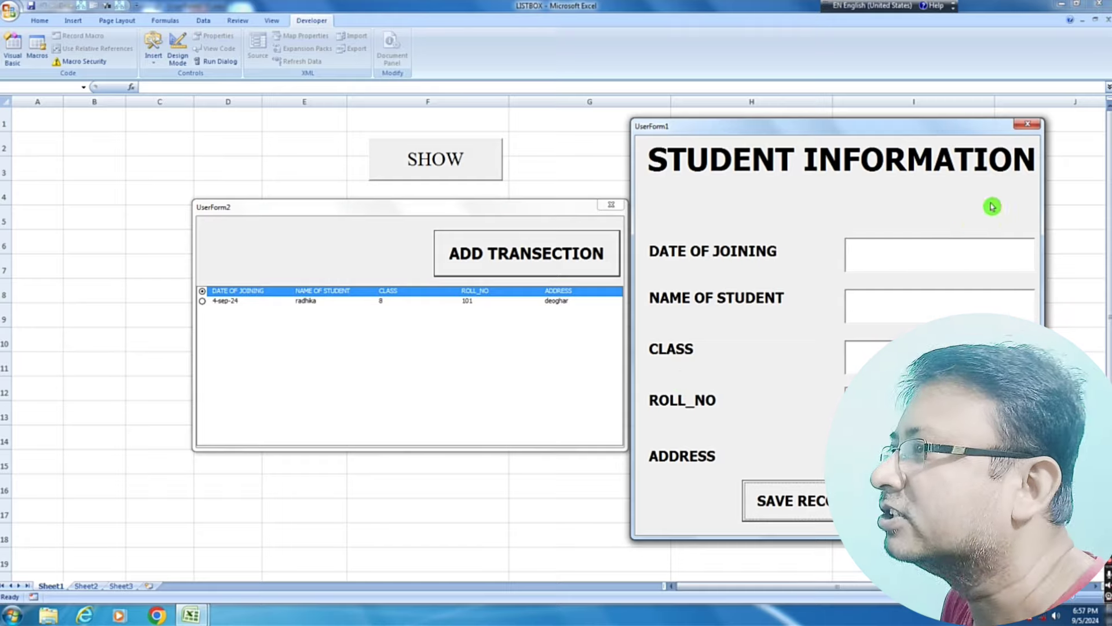
# - Close both UserForms and the LISTBOX workbook
pyautogui.click(1028, 125)
pyautogui.click(611, 205)
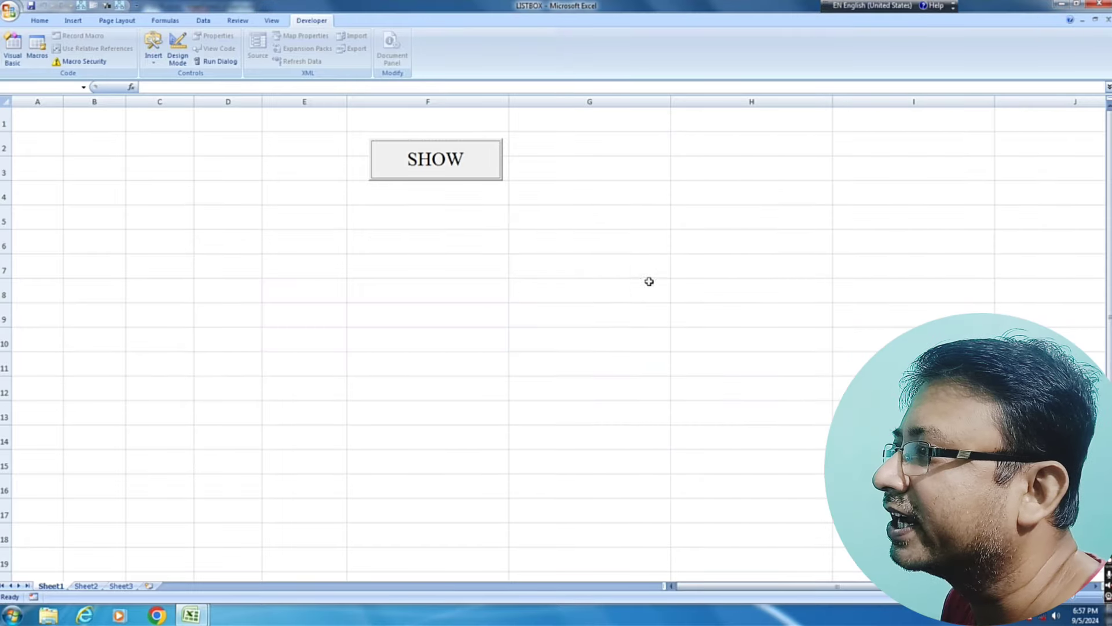
pyautogui.click(10, 10)
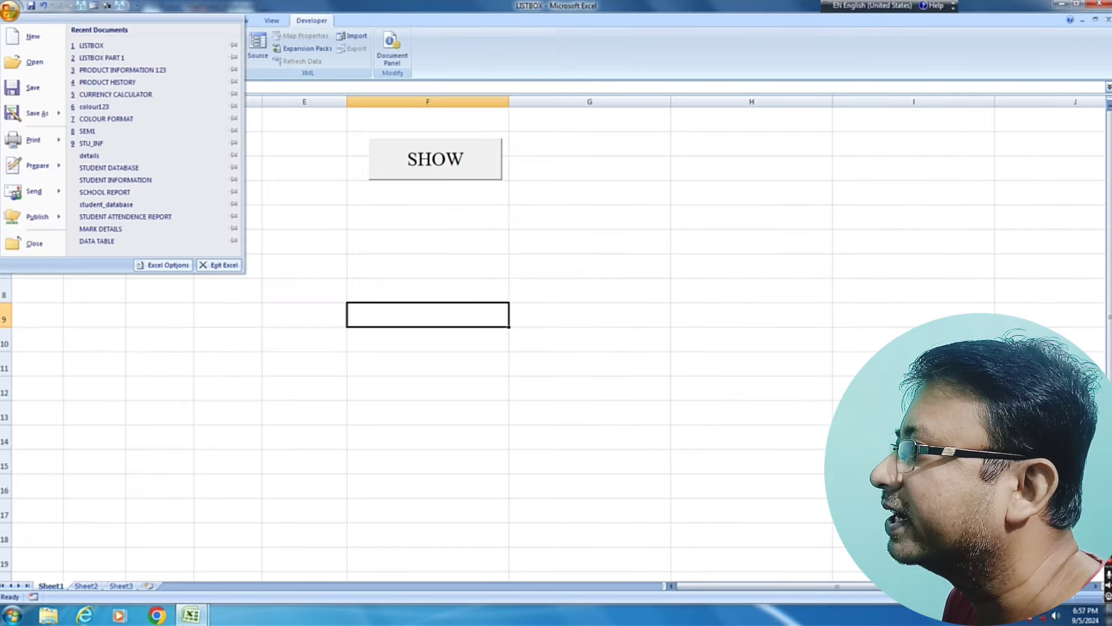
pyautogui.click(35, 244)
# - Close the leftover Visual Basic editor window and begin a new workbook
pyautogui.click(7, 14)
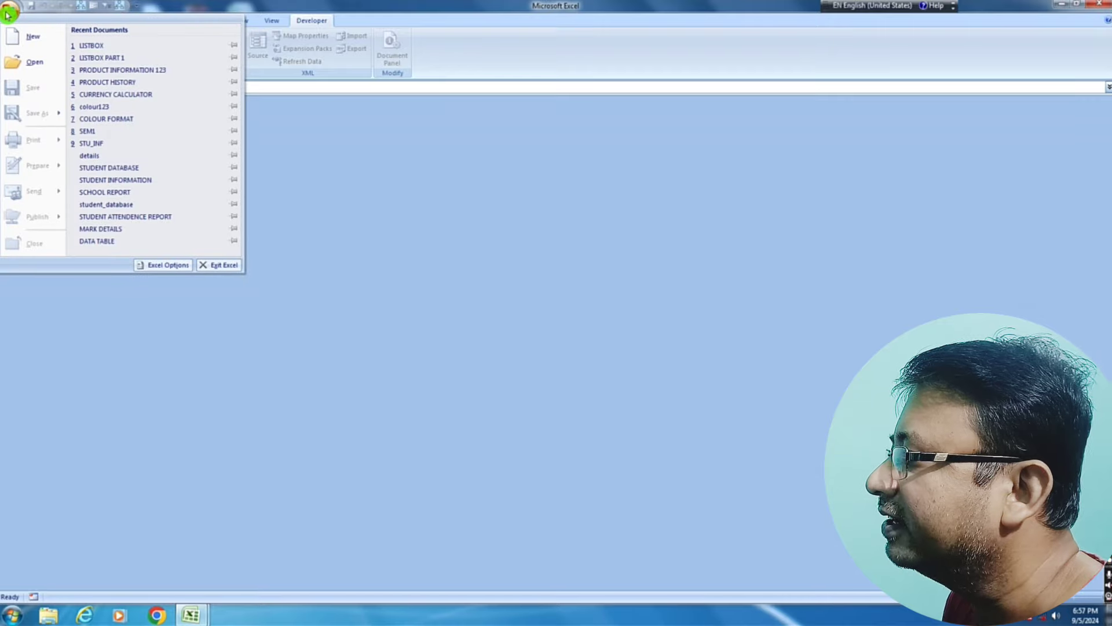
pyautogui.click(197, 619)
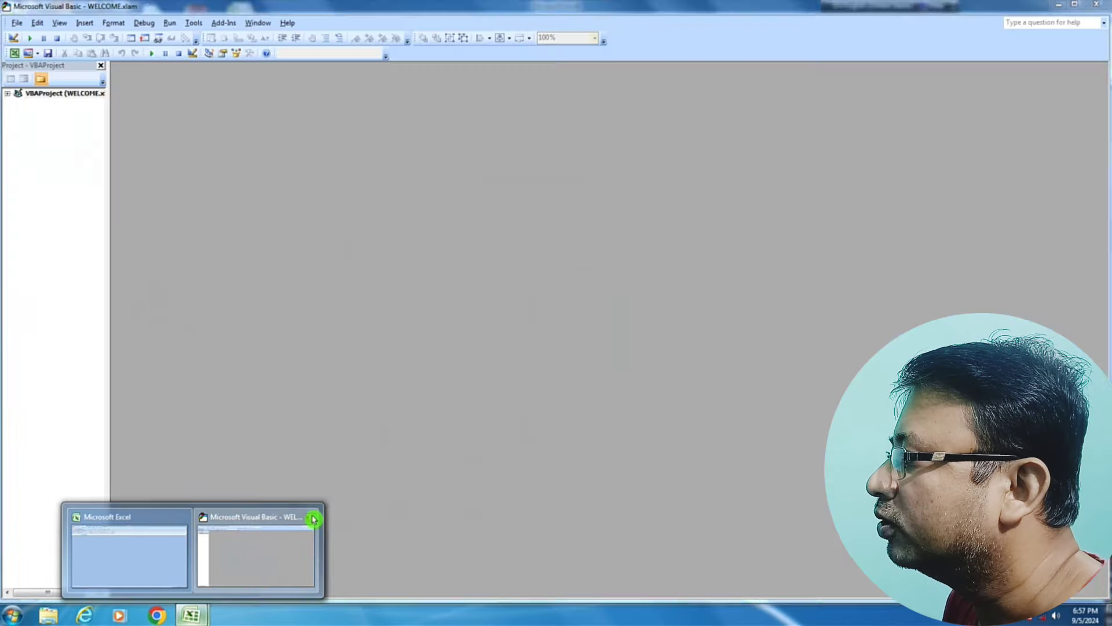
pyautogui.click(311, 518)
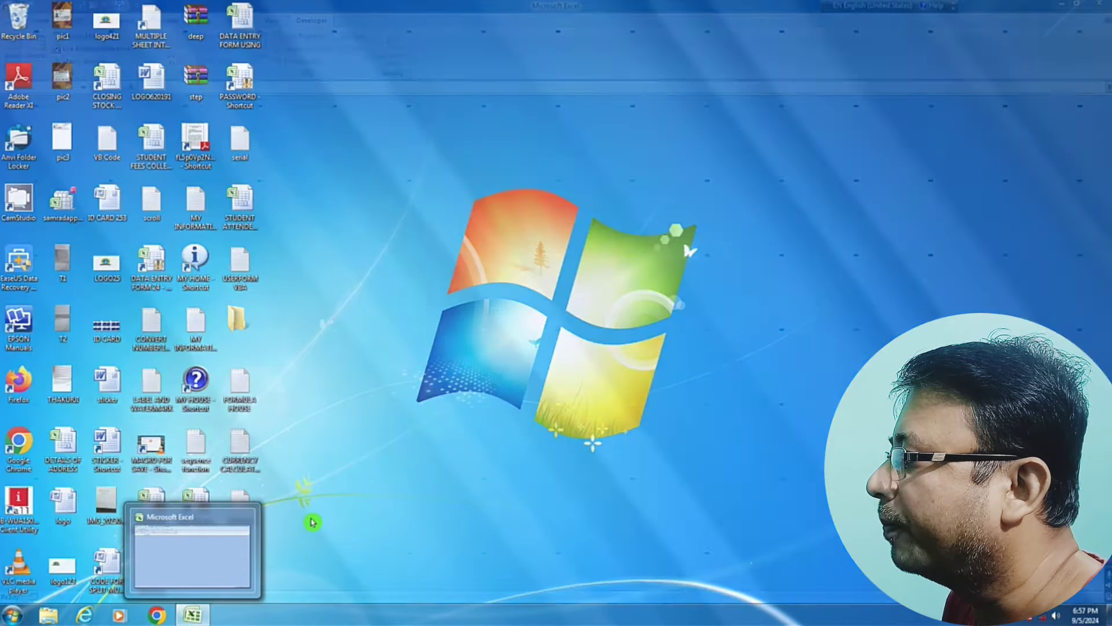
pyautogui.click(197, 533)
pyautogui.click(9, 10)
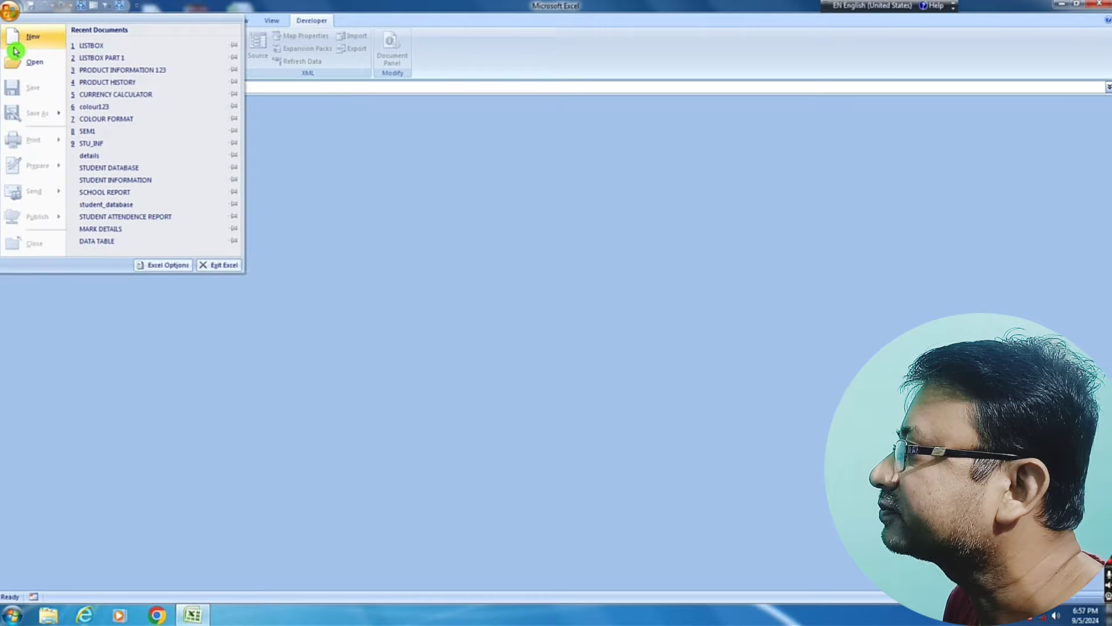
pyautogui.click(14, 45)
# - Create the blank workbook Book2 and select a few of its cells
pyautogui.click(797, 532)
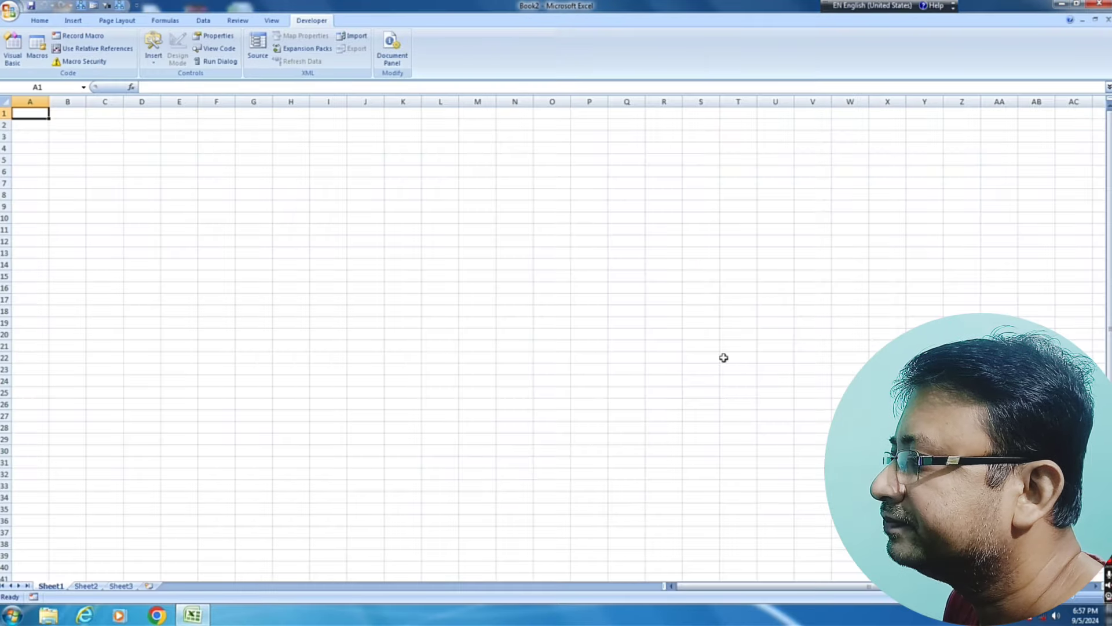
pyautogui.click(305, 267)
pyautogui.click(514, 231)
pyautogui.moveTo(308, 196); pyautogui.dragTo(330, 196)
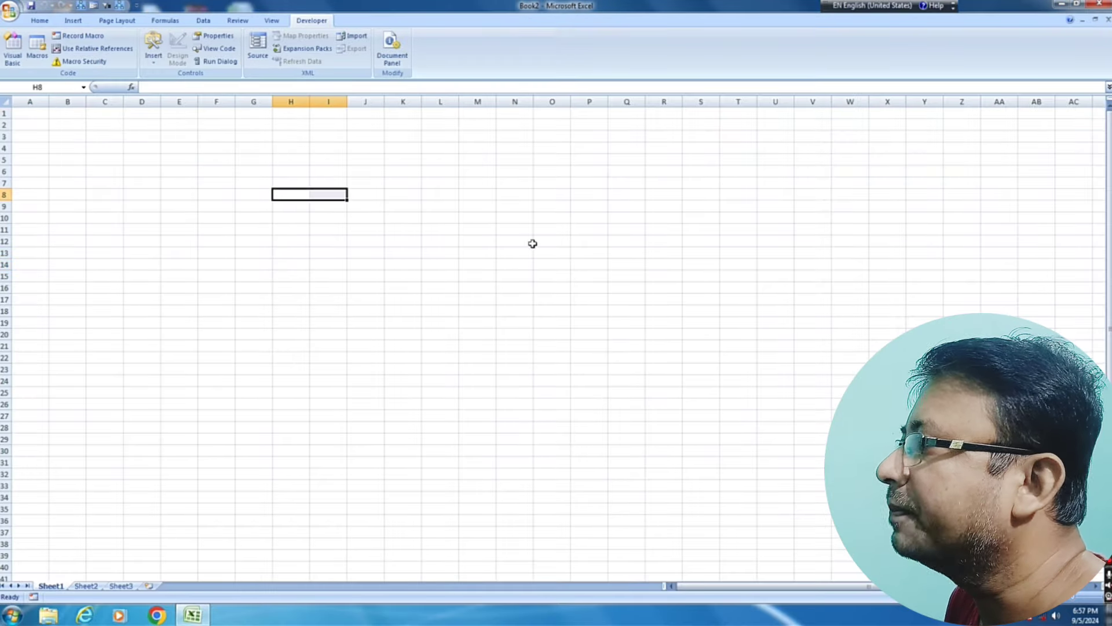
pyautogui.click(421, 306)
pyautogui.click(179, 183)
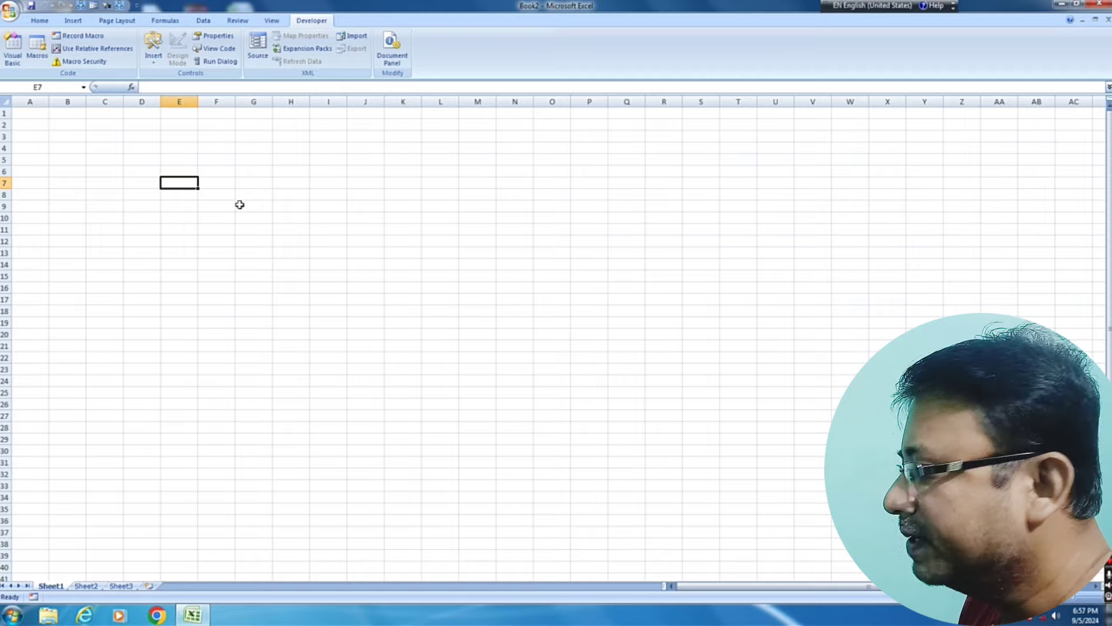
# - Open the Visual Basic editor and insert a new blank UserForm
pyautogui.press('super+plus')
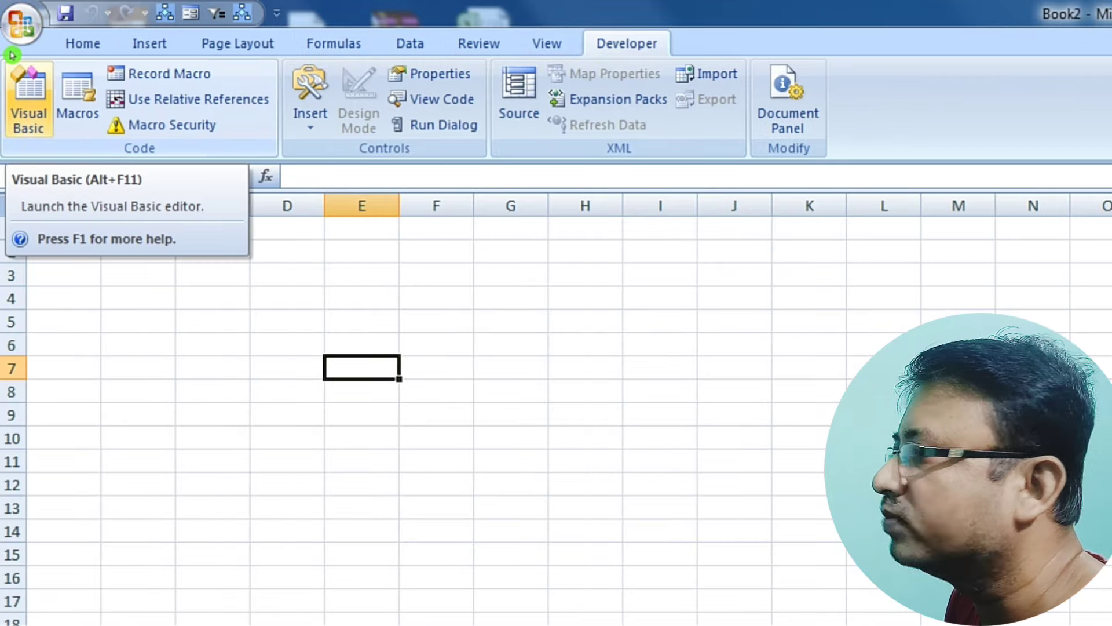
pyautogui.click(13, 58)
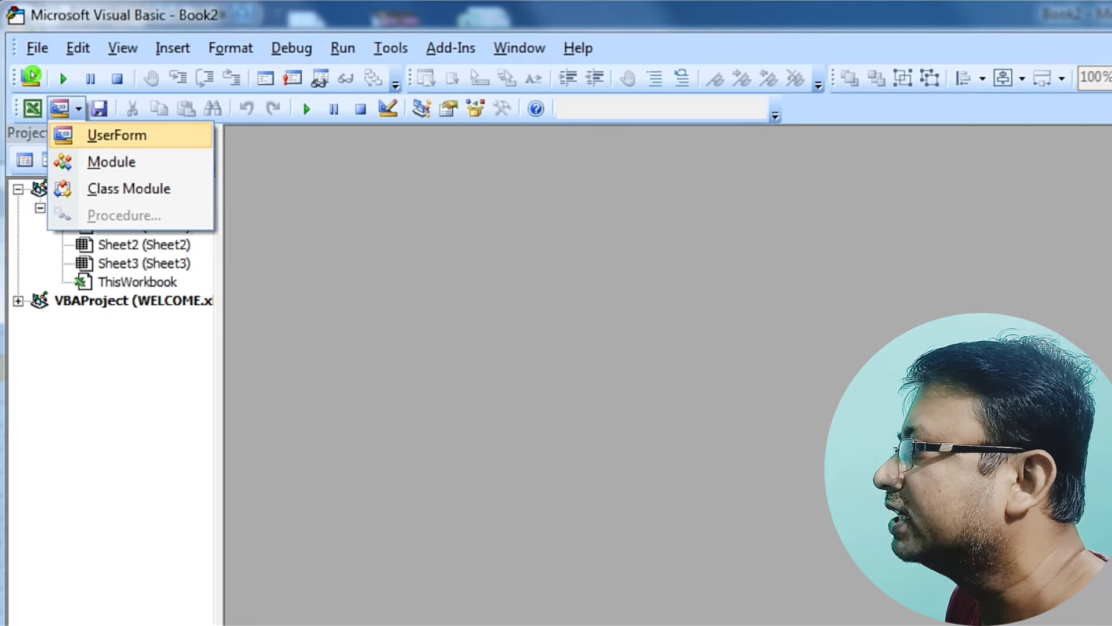
pyautogui.click(117, 135)
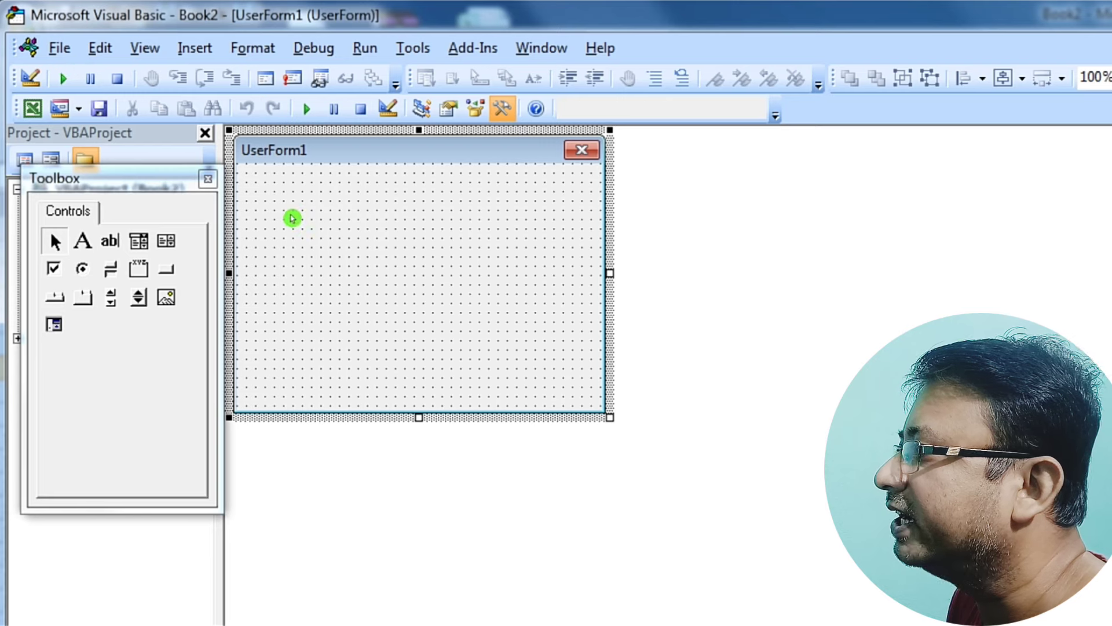
# - Enlarge UserForm1 and draw a wide top label captioned STUDENT'S INFORMATION
pyautogui.moveTo(303, 206); pyautogui.dragTo(449, 350)
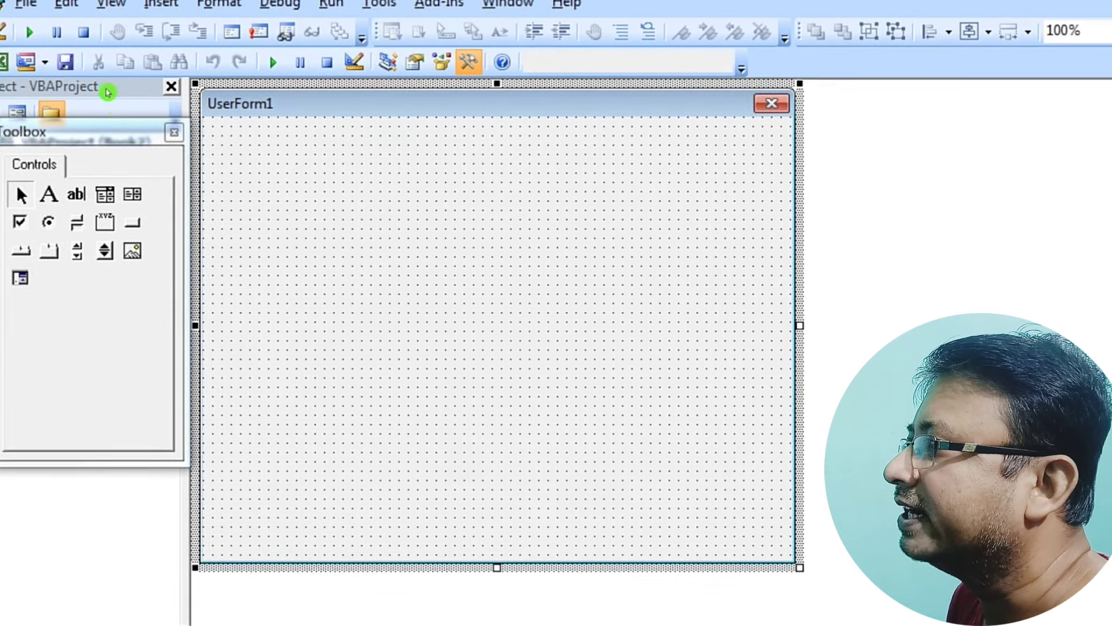
pyautogui.click(47, 120)
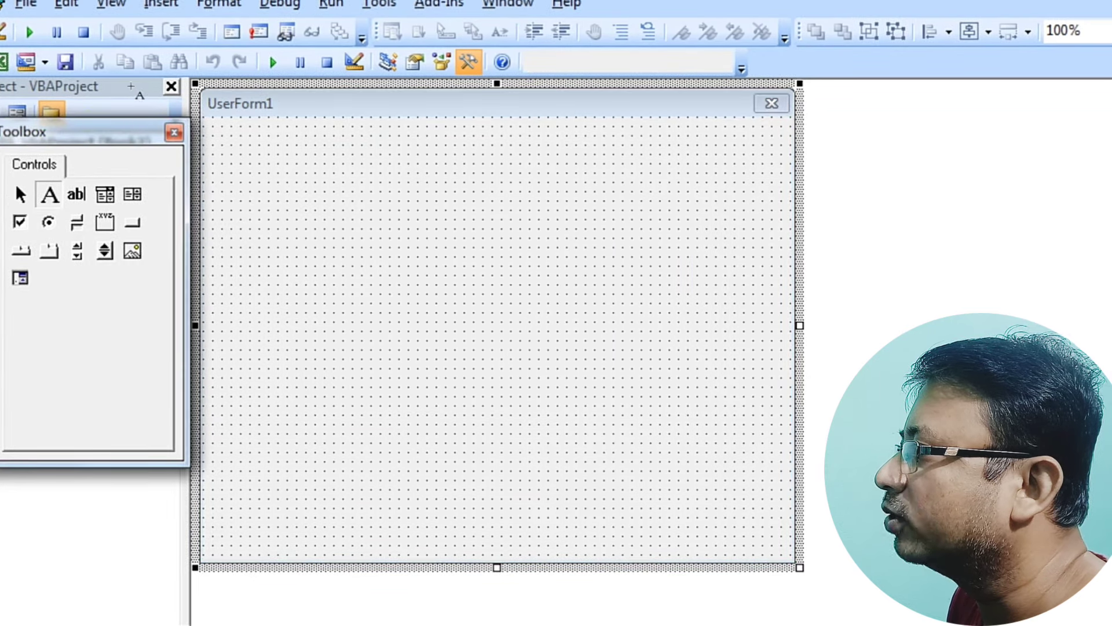
pyautogui.click(213, 137)
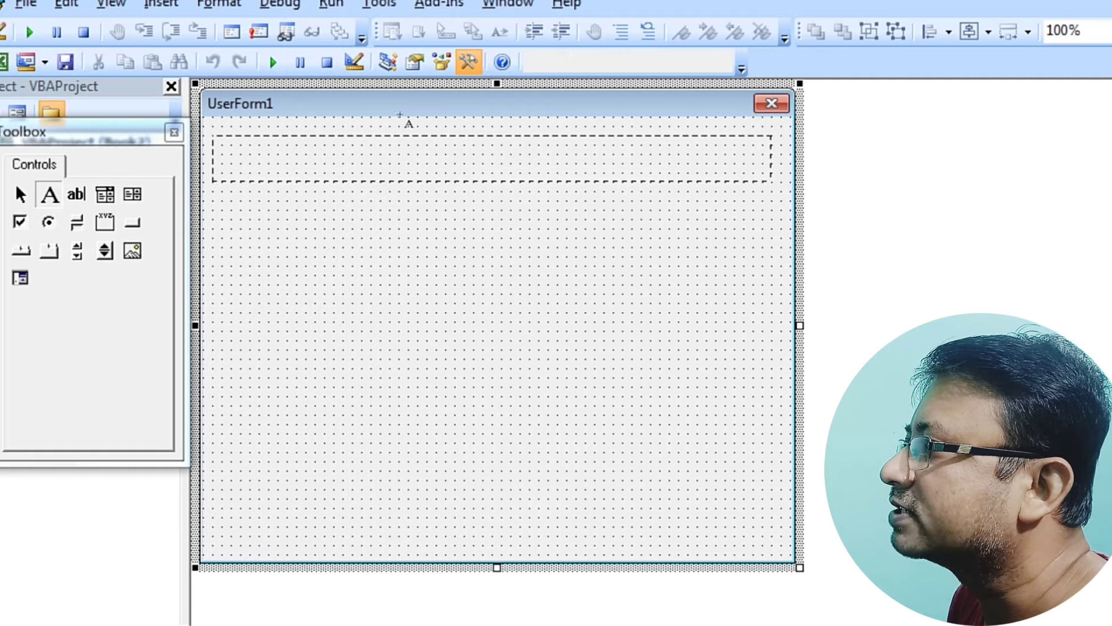
pyautogui.moveTo(397, 132); pyautogui.dragTo(752, 210)
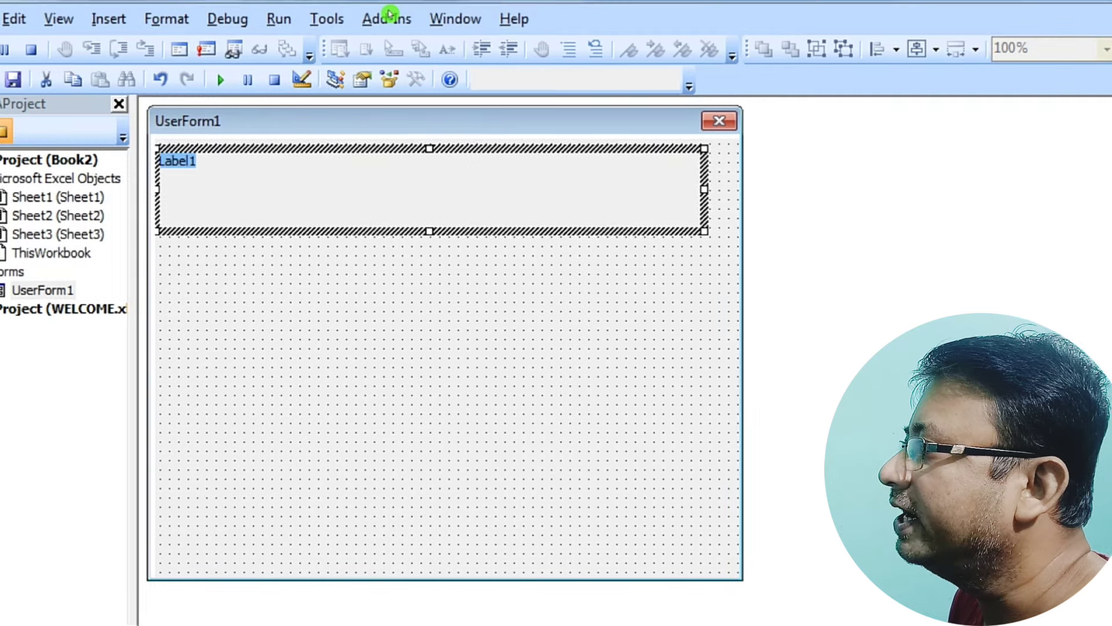
pyautogui.write("STUDENT'S INFORMATION")
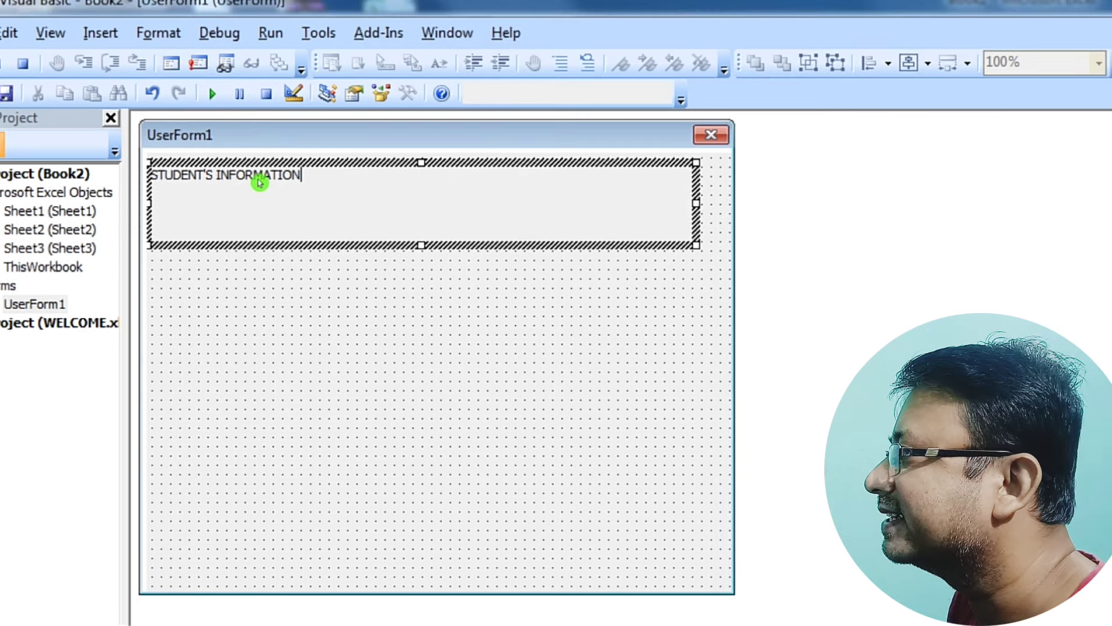
pyautogui.click(154, 168)
pyautogui.click(55, 241)
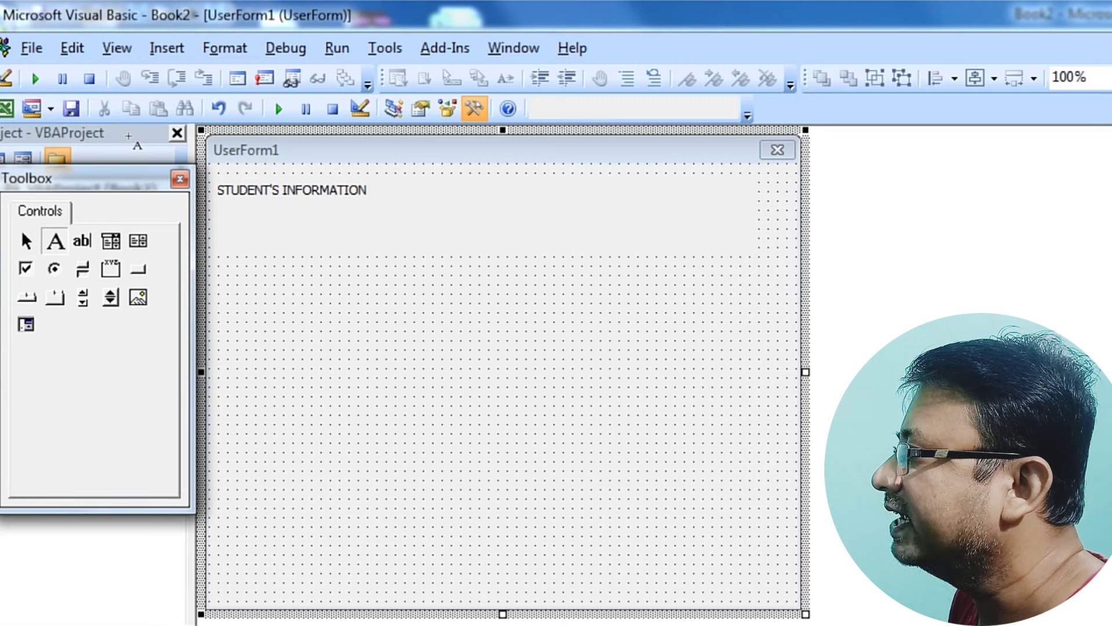
# - Add DATA OF JOINING and NAME OF STUDENT labels below the heading
pyautogui.moveTo(218, 275)
pyautogui.mouseDown()
pyautogui.moveTo(283, 312)
pyautogui.moveTo(404, 330)
pyautogui.mouseUp()
pyautogui.click(167, 160)
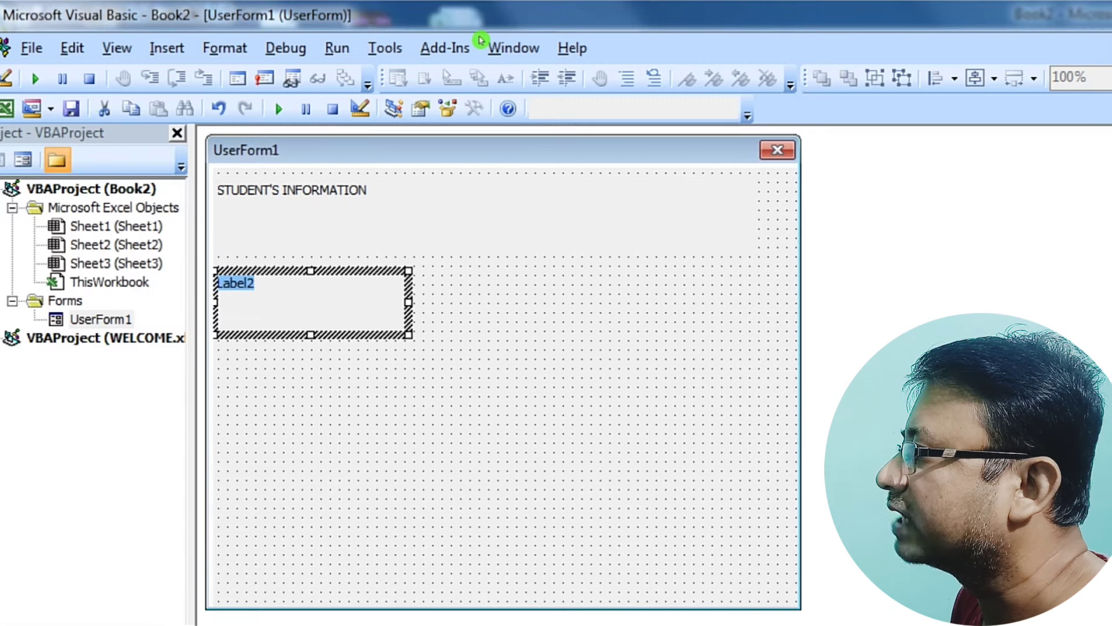
pyautogui.write('DATA OF JOIN')
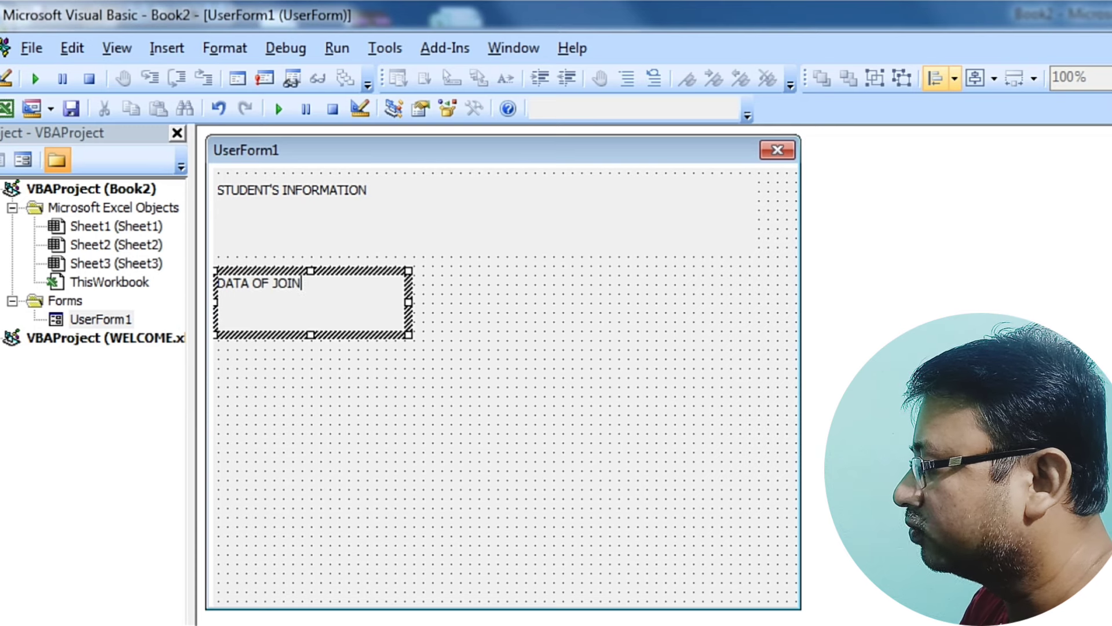
pyautogui.write('G')
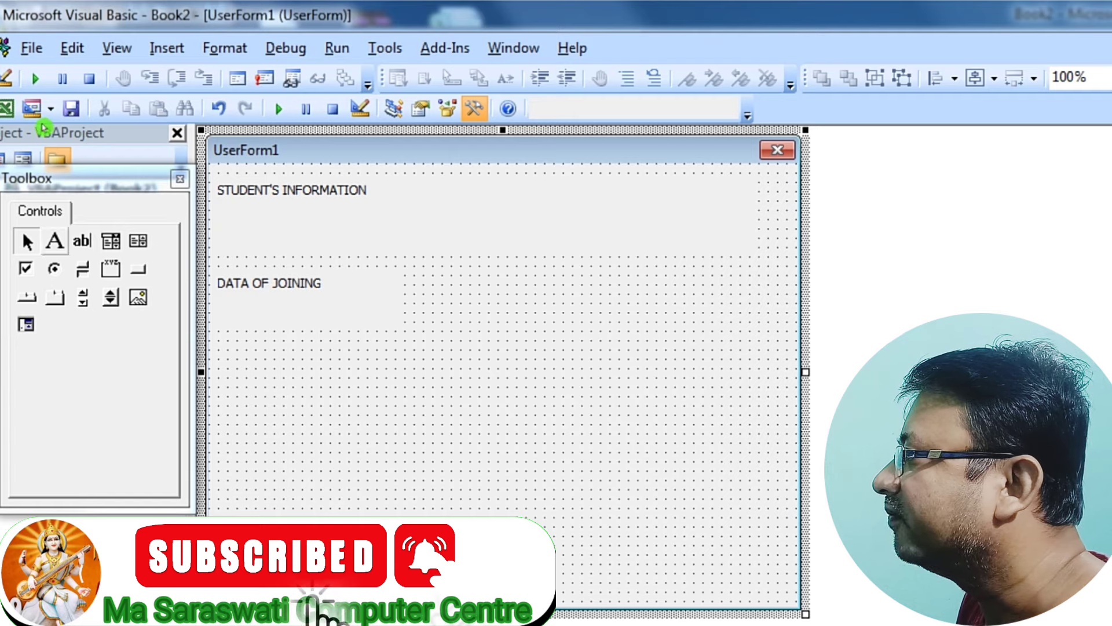
pyautogui.moveTo(217, 337); pyautogui.dragTo(408, 407)
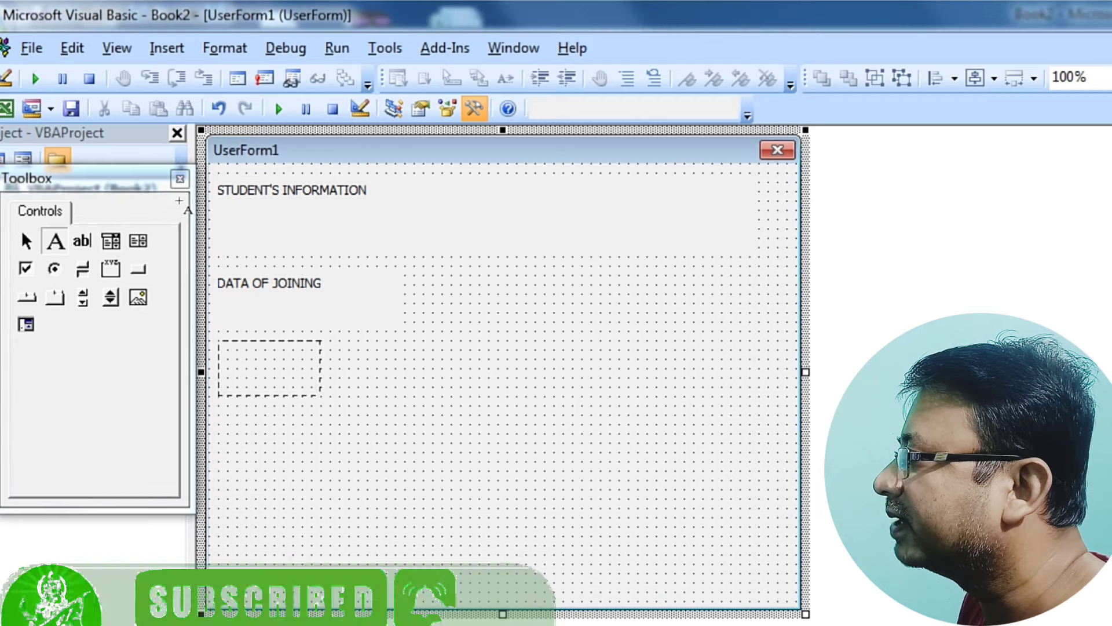
pyautogui.hotkey('ctrl', 'a')
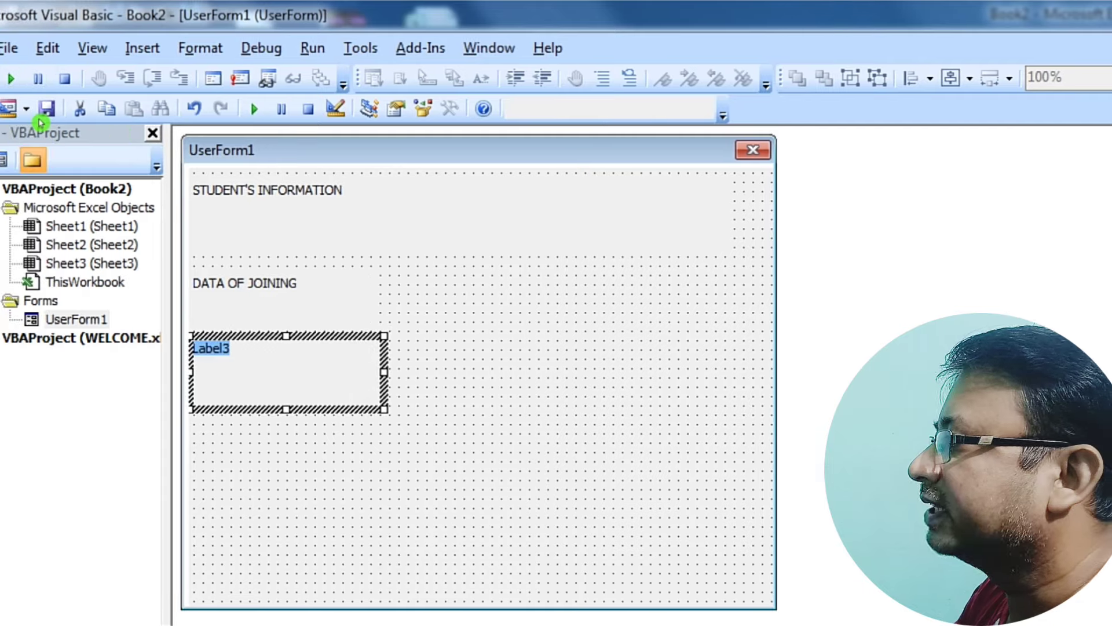
pyautogui.write('NAME OF STUDENT')
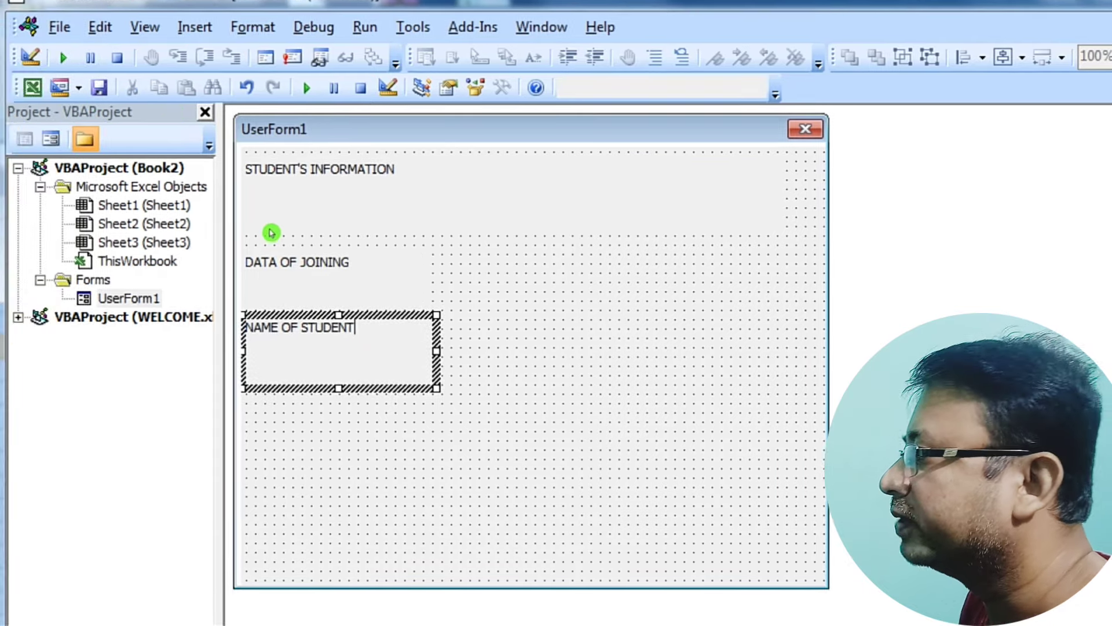
pyautogui.click(219, 253)
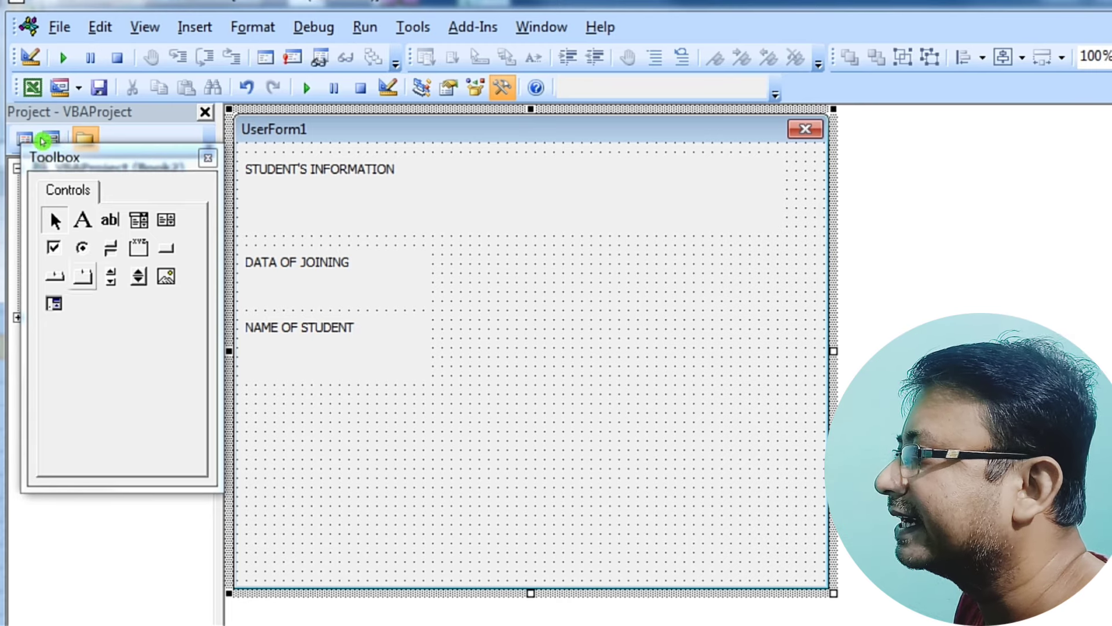
# - Duplicate the NAME OF STUDENT label below it and caption the copy CLASS
pyautogui.press('Tab')
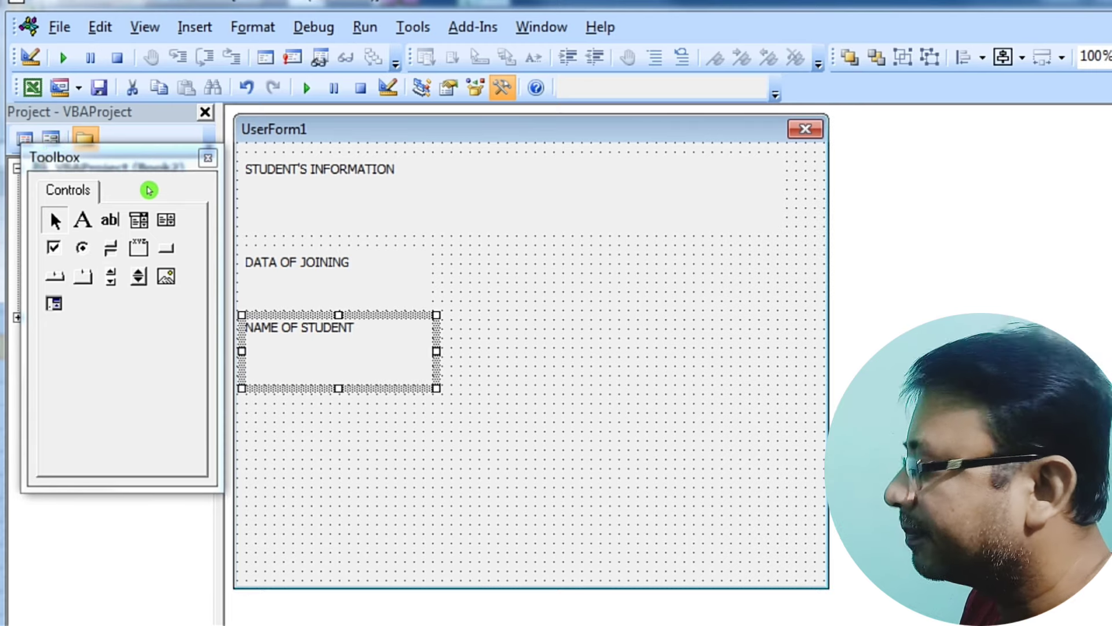
pyautogui.moveTo(149, 190); pyautogui.dragTo(158, 191)
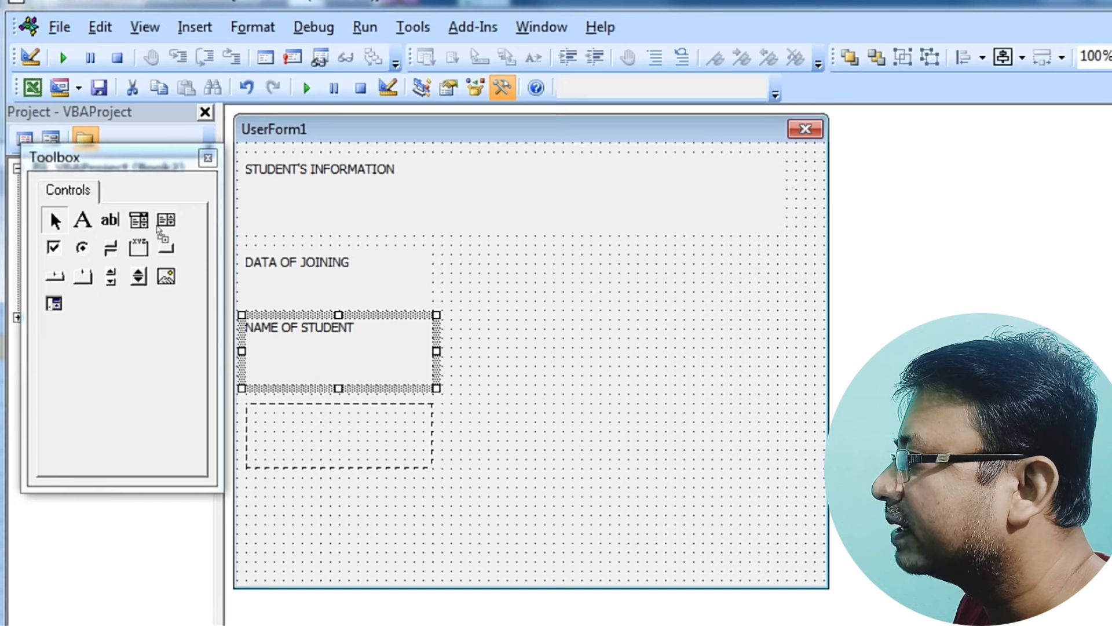
pyautogui.moveTo(161, 232); pyautogui.dragTo(161, 232)
pyautogui.click(244, 235)
pyautogui.press('Tab')
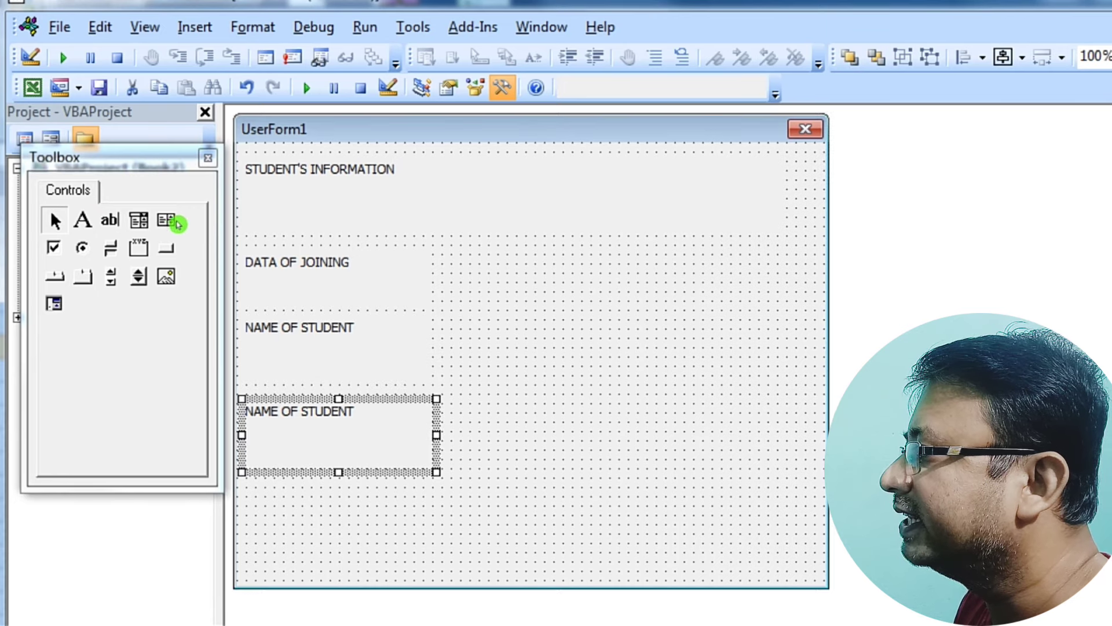
pyautogui.click(348, 410)
pyautogui.moveTo(347, 411); pyautogui.dragTo(246, 411)
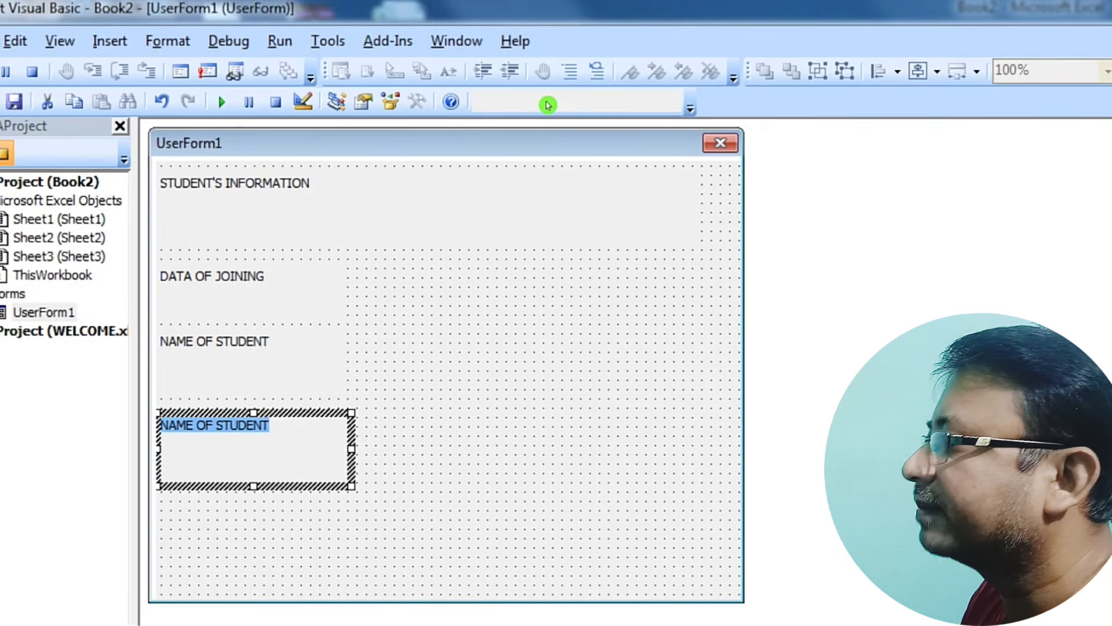
pyautogui.write('CLASS')
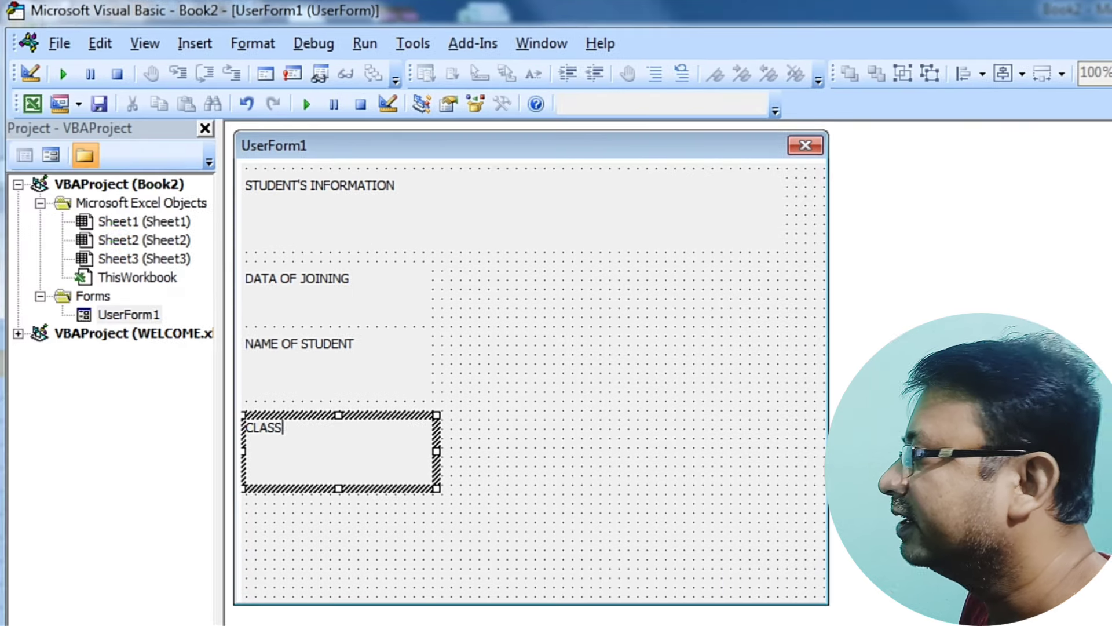
pyautogui.click(280, 235)
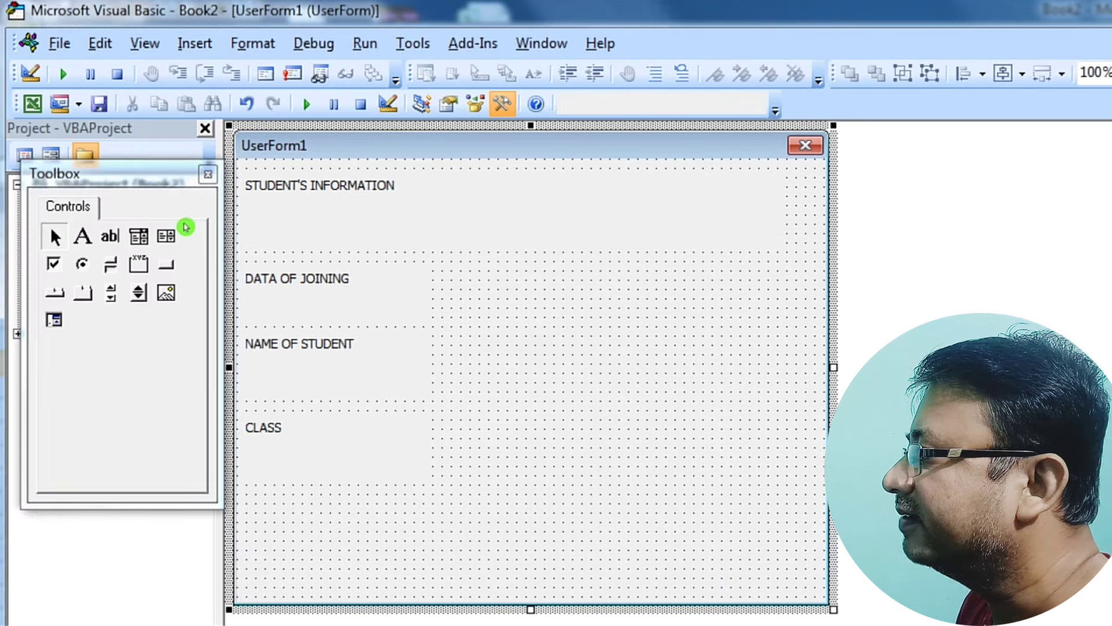
# - Add ROLL_NO and ADDRESS label copies, enlarging the form to fit them
pyautogui.press('Tab')
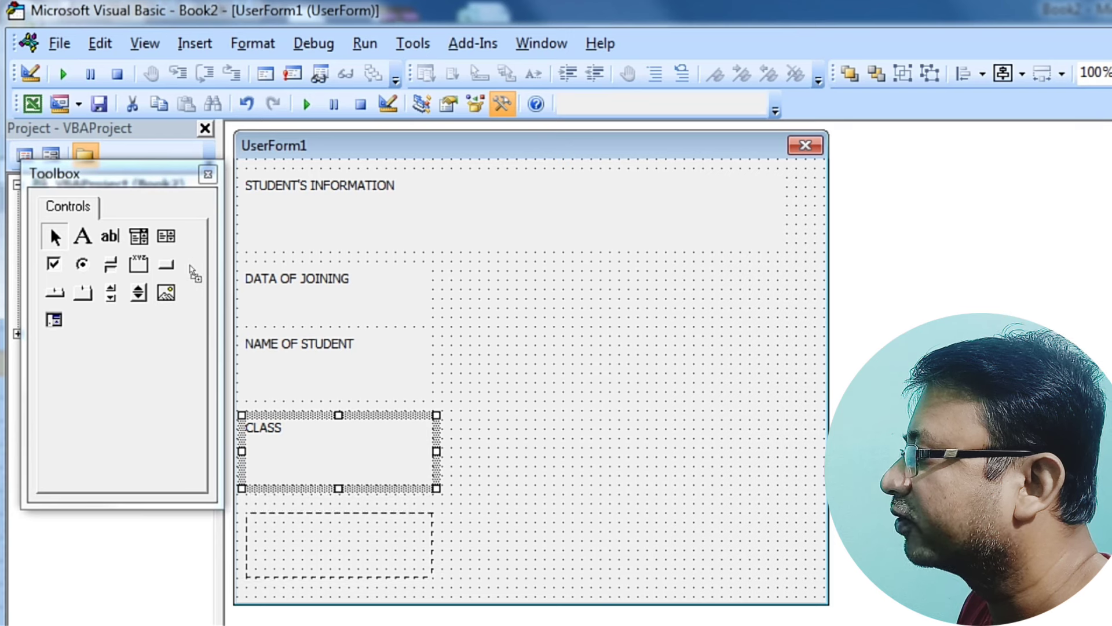
pyautogui.moveTo(197, 267); pyautogui.dragTo(231, 268)
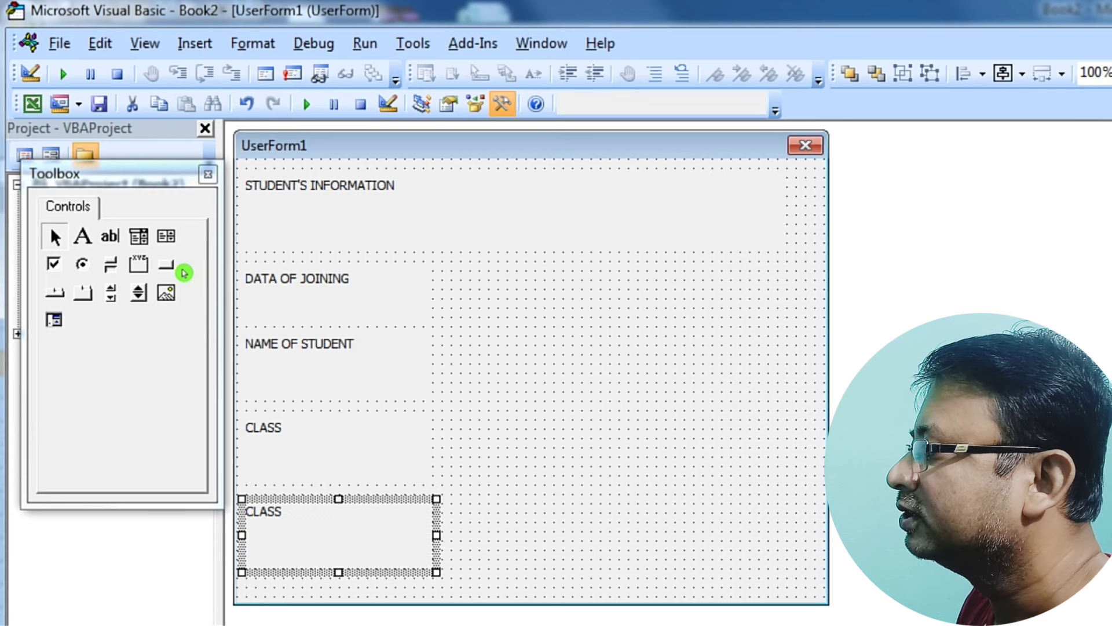
pyautogui.write('RI')
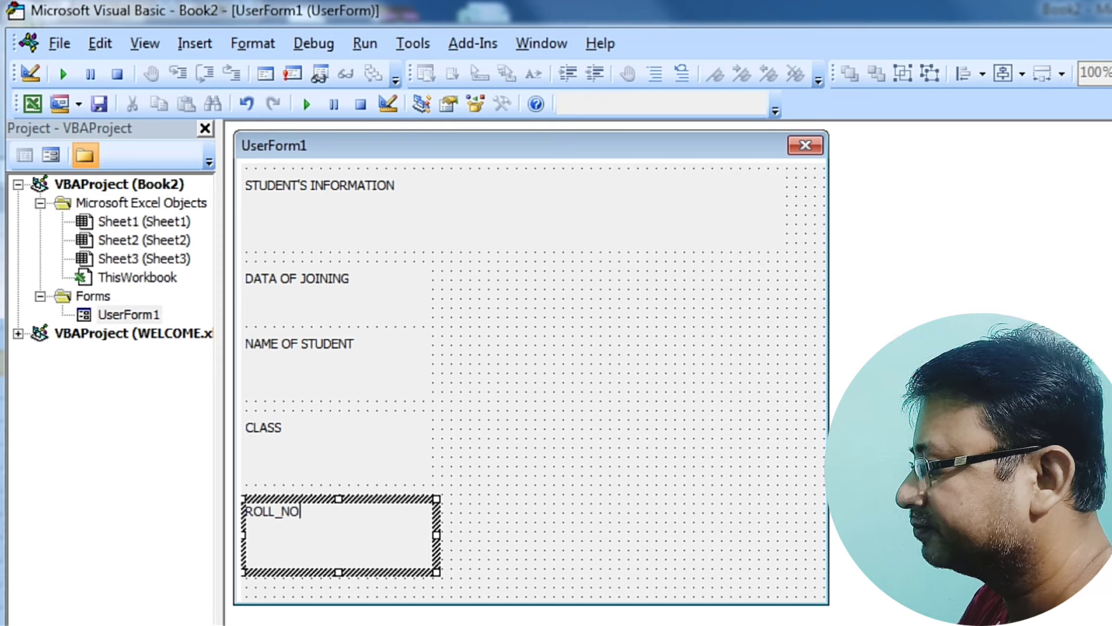
pyautogui.click(285, 212)
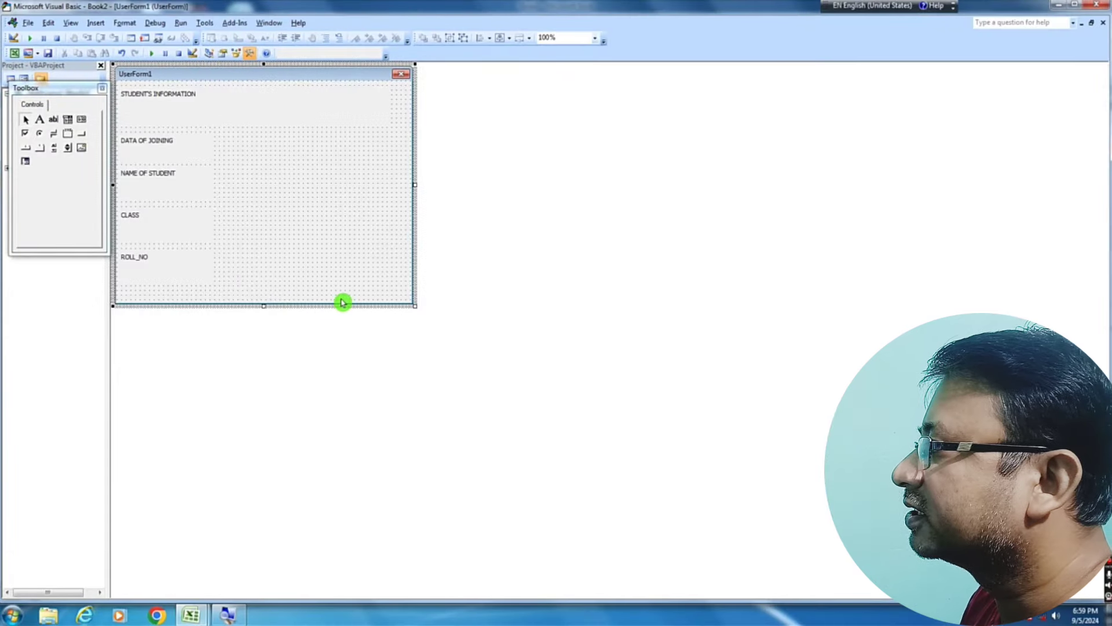
pyautogui.moveTo(415, 308); pyautogui.dragTo(449, 354)
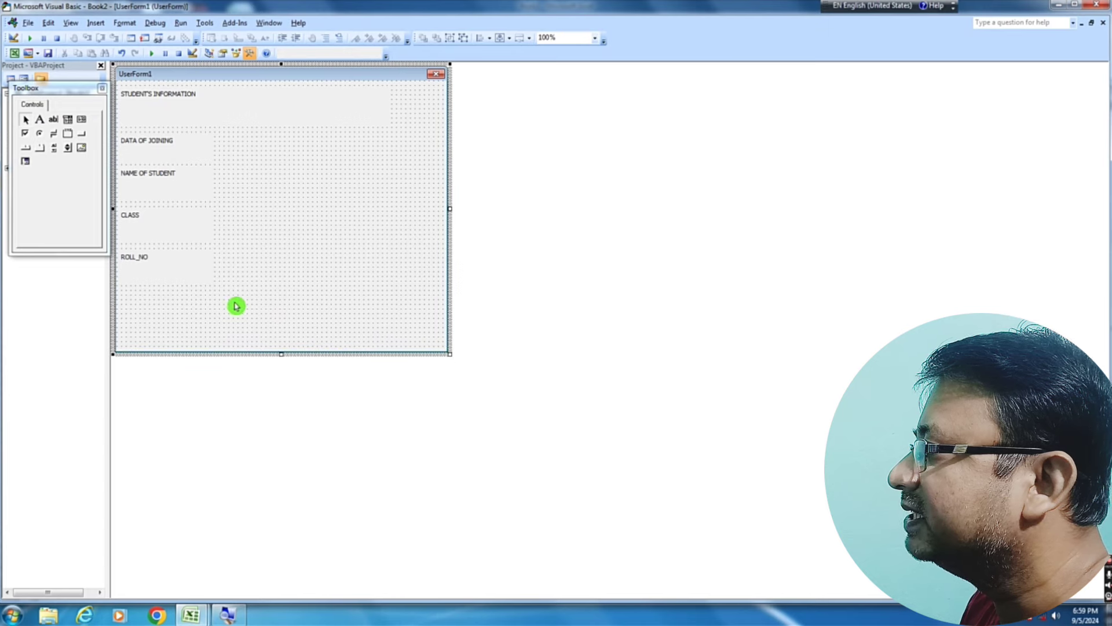
pyautogui.click(189, 272)
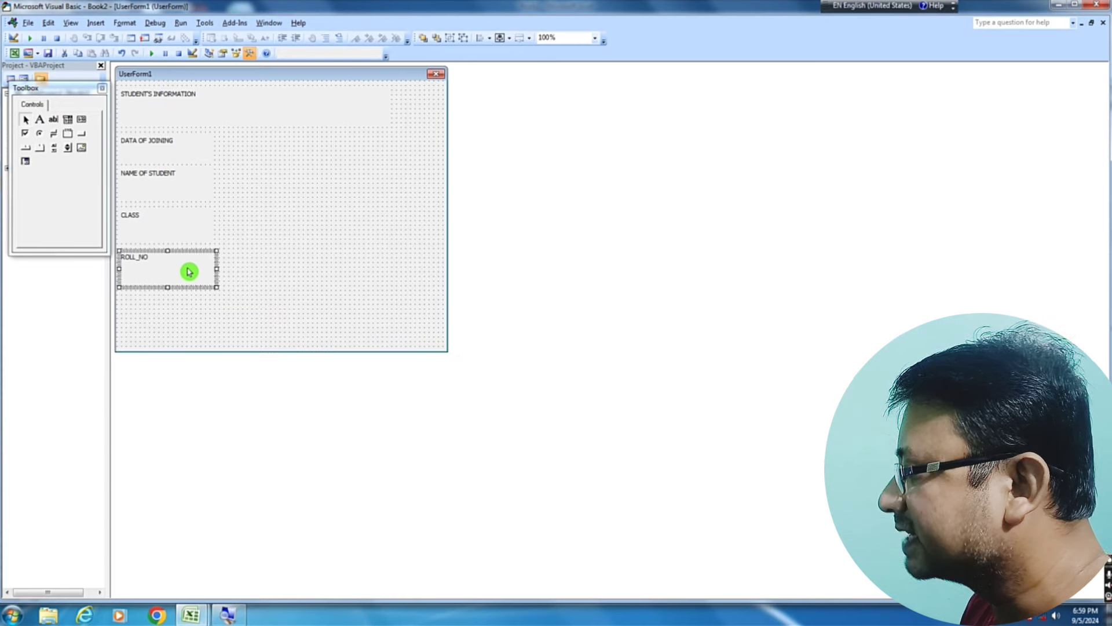
pyautogui.moveTo(189, 272); pyautogui.dragTo(187, 312)
pyautogui.click(189, 306)
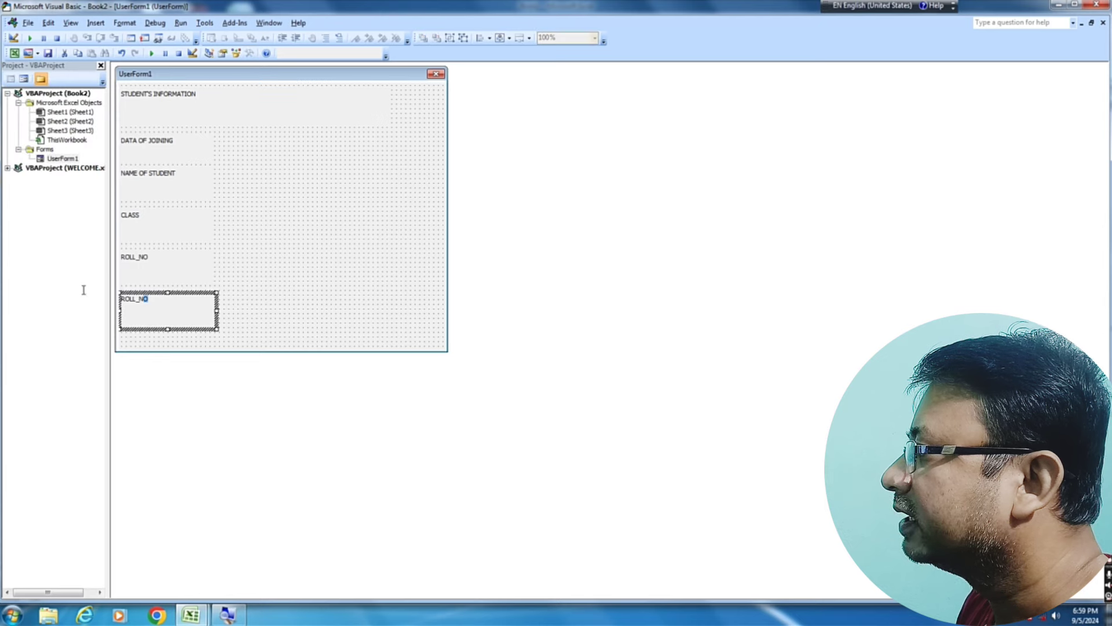
pyautogui.write('ADDRESS')
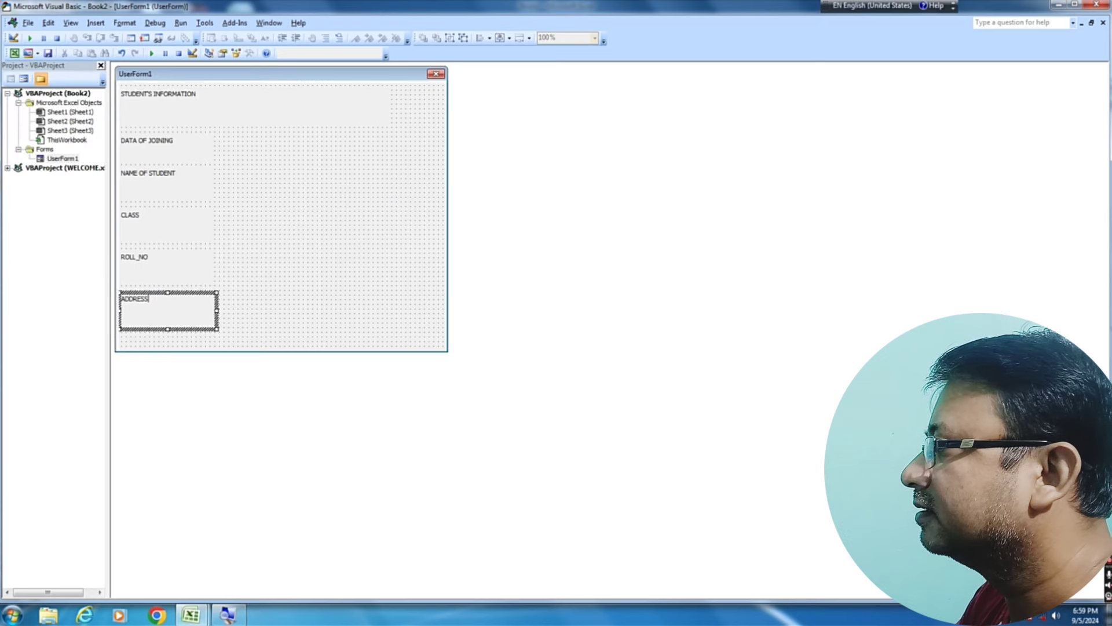
pyautogui.click(346, 241)
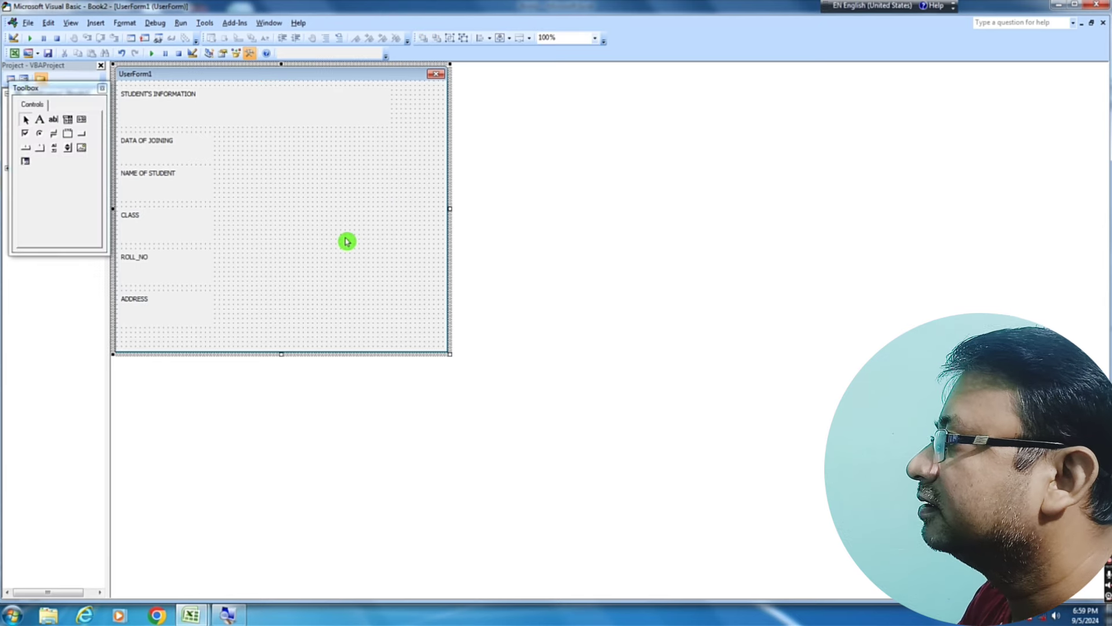
pyautogui.click(55, 124)
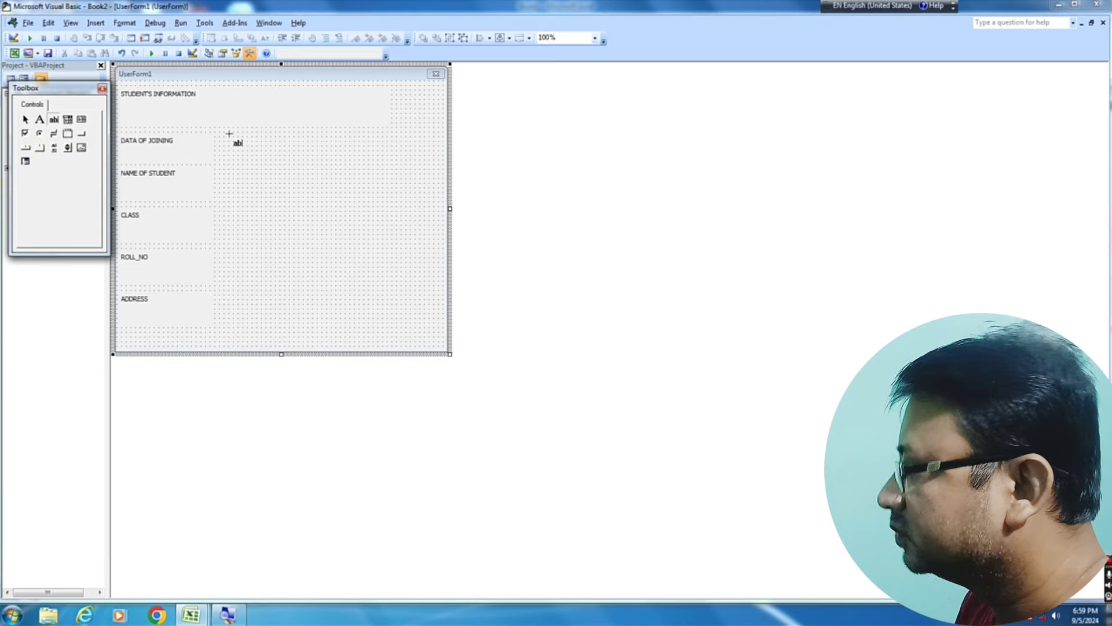
# - Draw a text box beside DATA OF JOINING and copy it beside the other four labels
pyautogui.moveTo(229, 133); pyautogui.dragTo(364, 164)
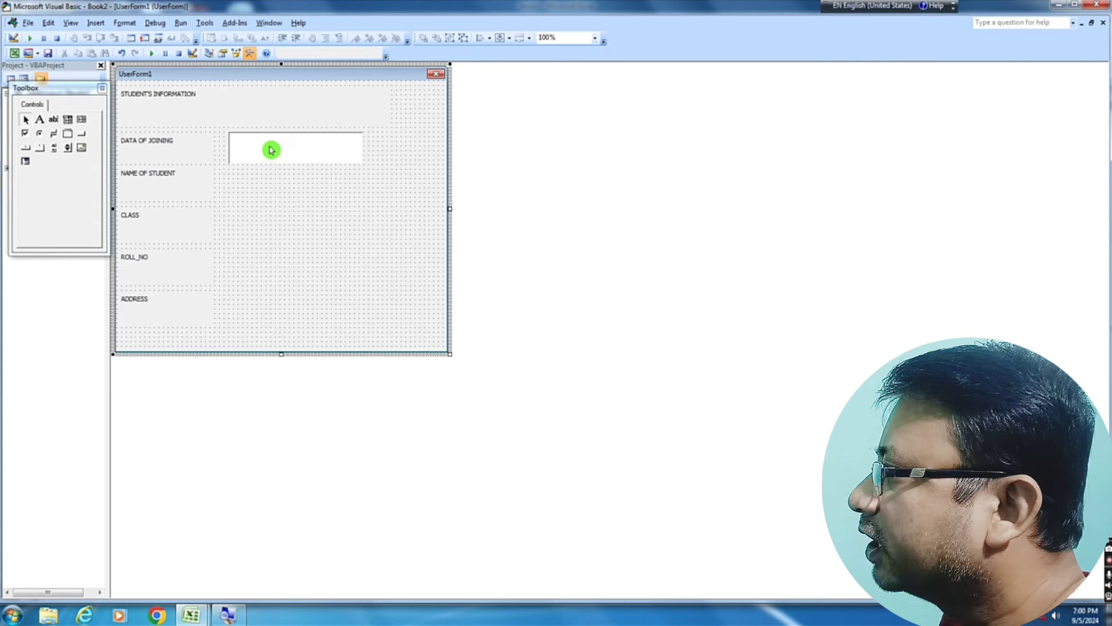
pyautogui.click(270, 149)
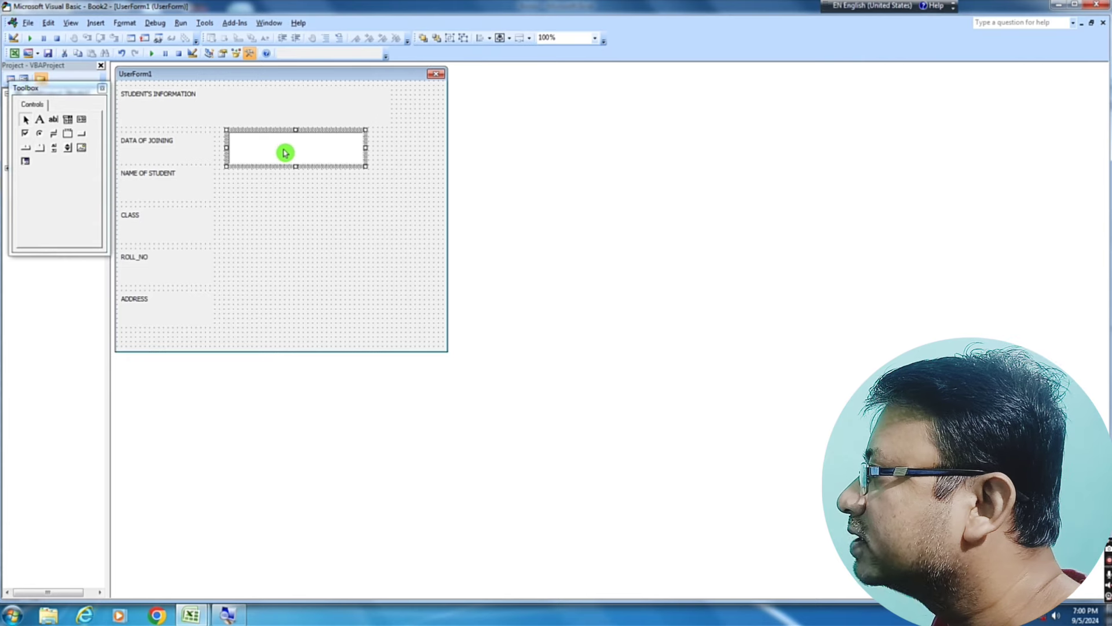
pyautogui.moveTo(284, 152); pyautogui.dragTo(301, 275)
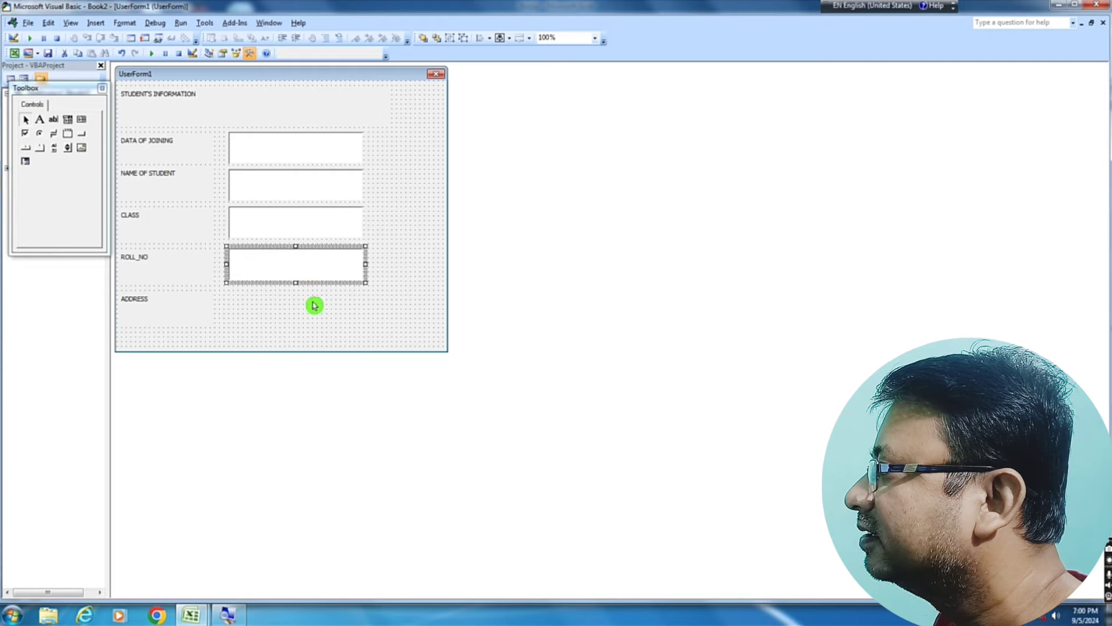
pyautogui.moveTo(305, 267); pyautogui.dragTo(310, 315)
pyautogui.click(393, 290)
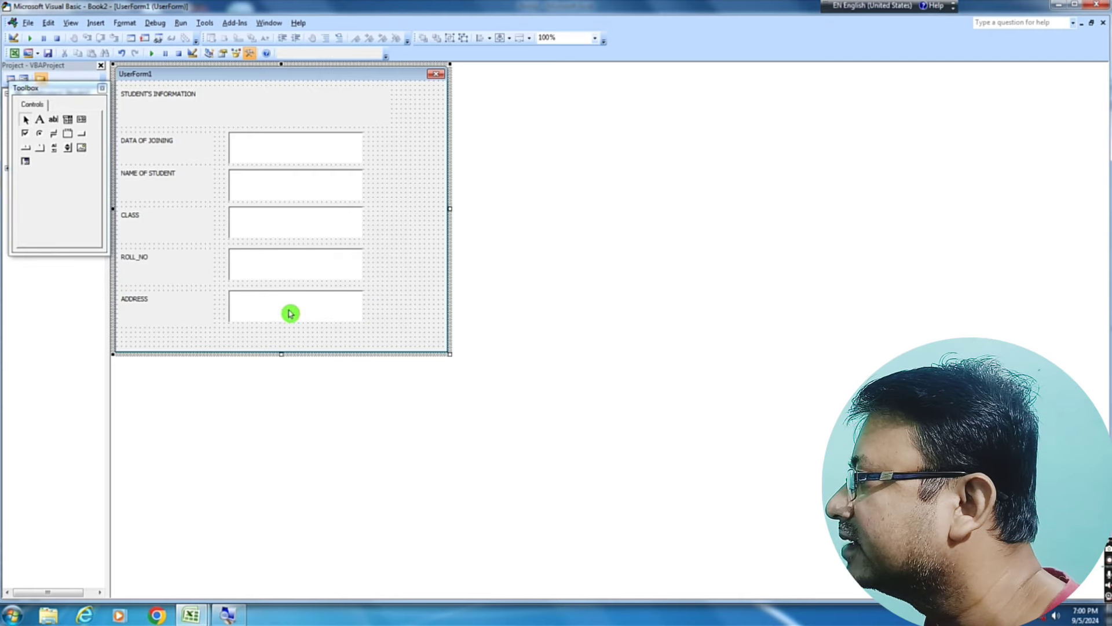
pyautogui.click(213, 112)
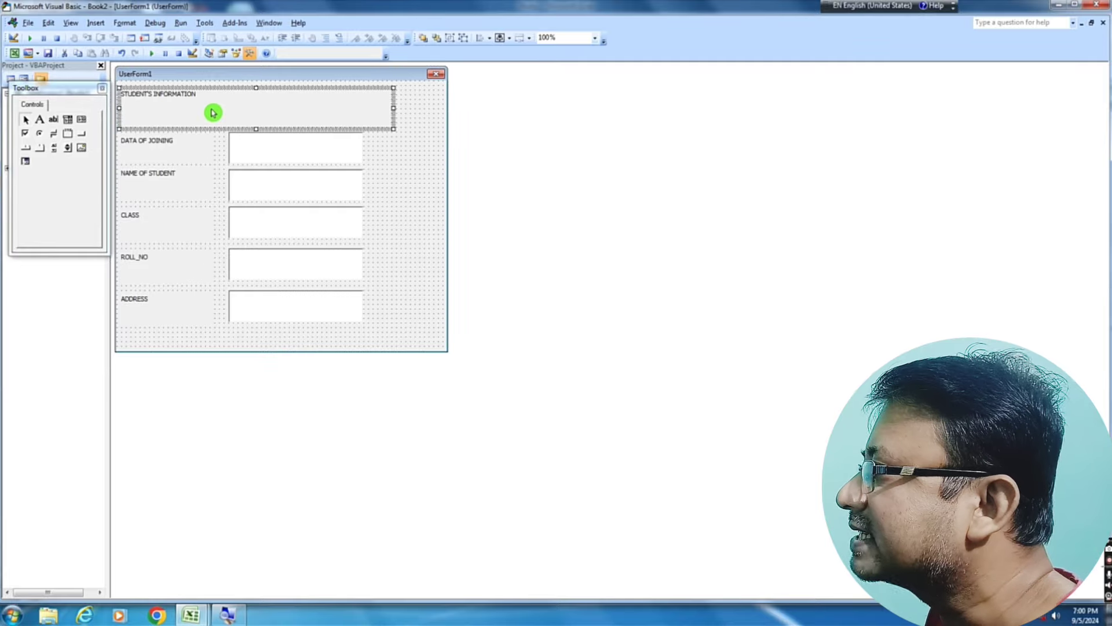
# - Set the heading label's font to large bold and widen the label
pyautogui.click(215, 55)
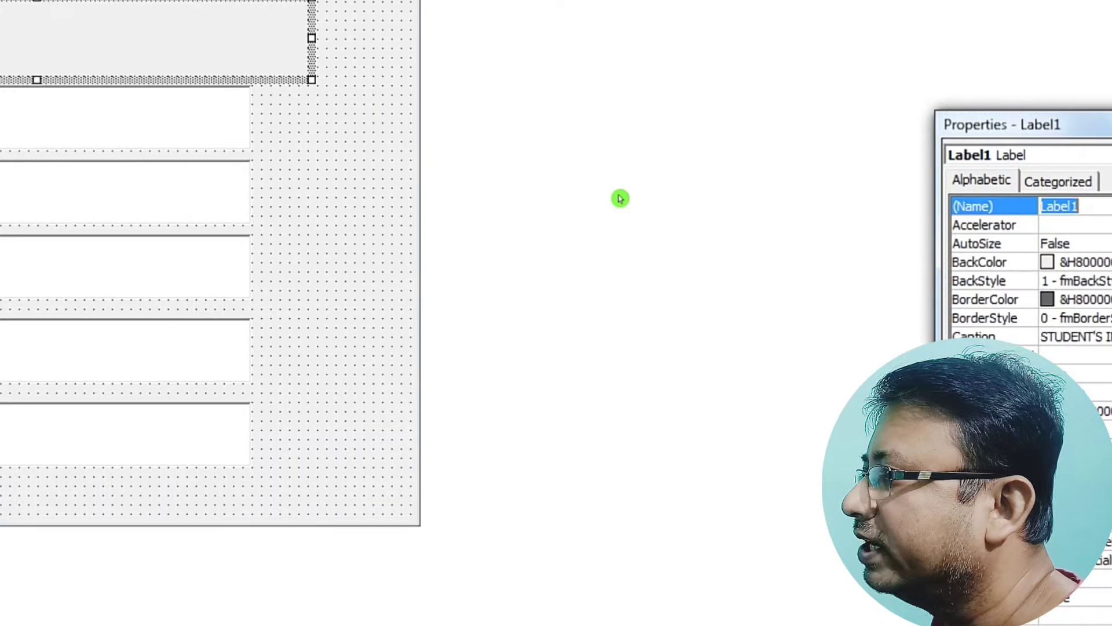
pyautogui.hotkey('ctrl', 'shift', 'f')
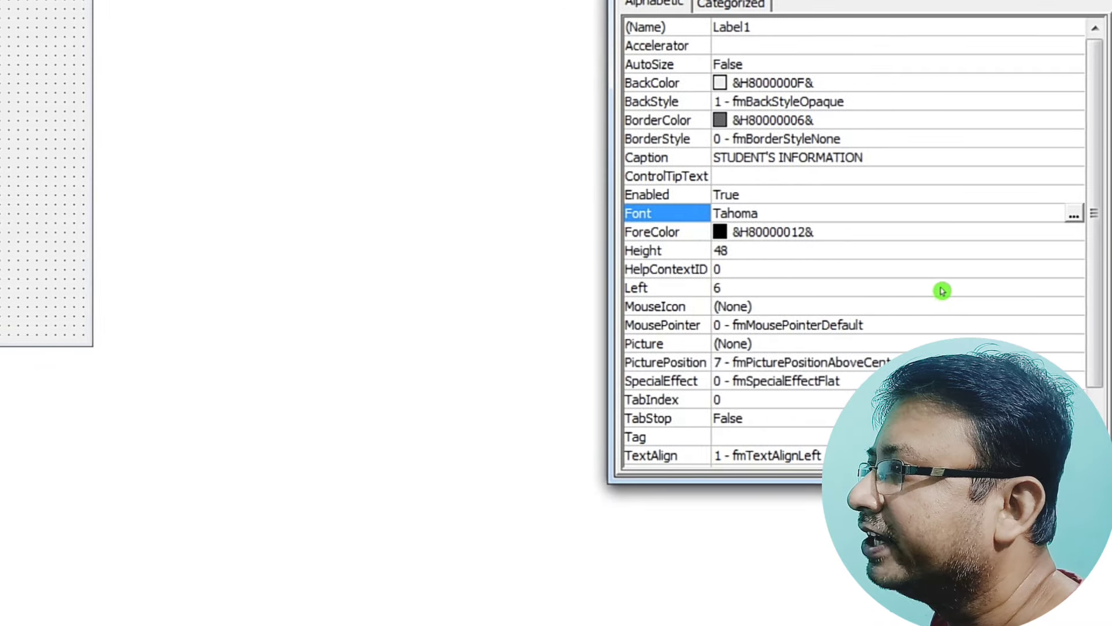
pyautogui.press('Return')
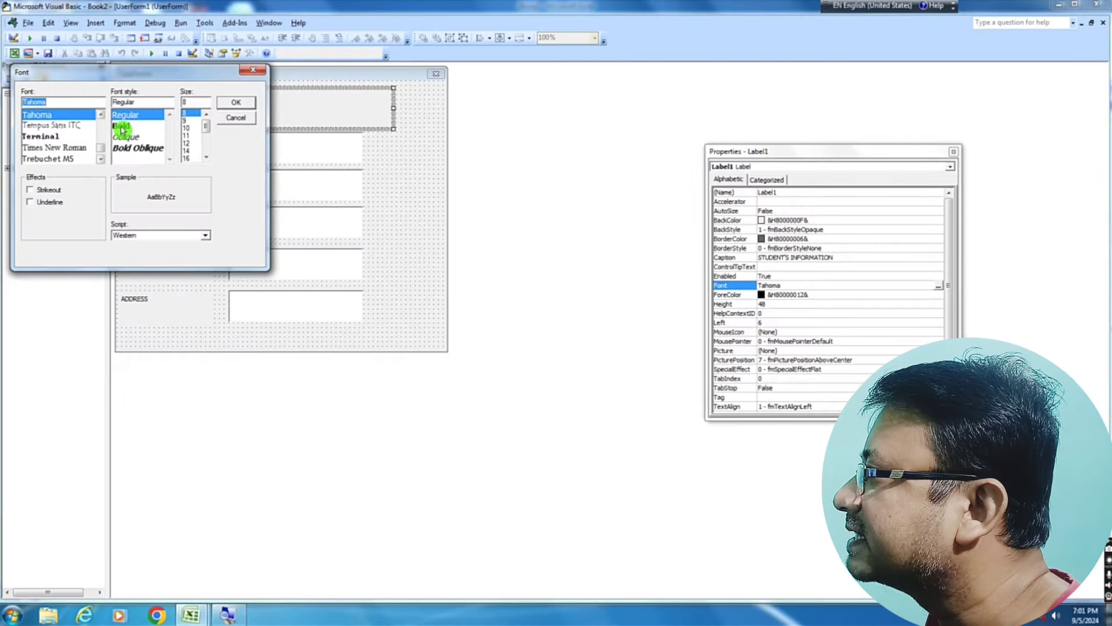
pyautogui.click(123, 126)
pyautogui.moveTo(206, 128); pyautogui.dragTo(206, 147)
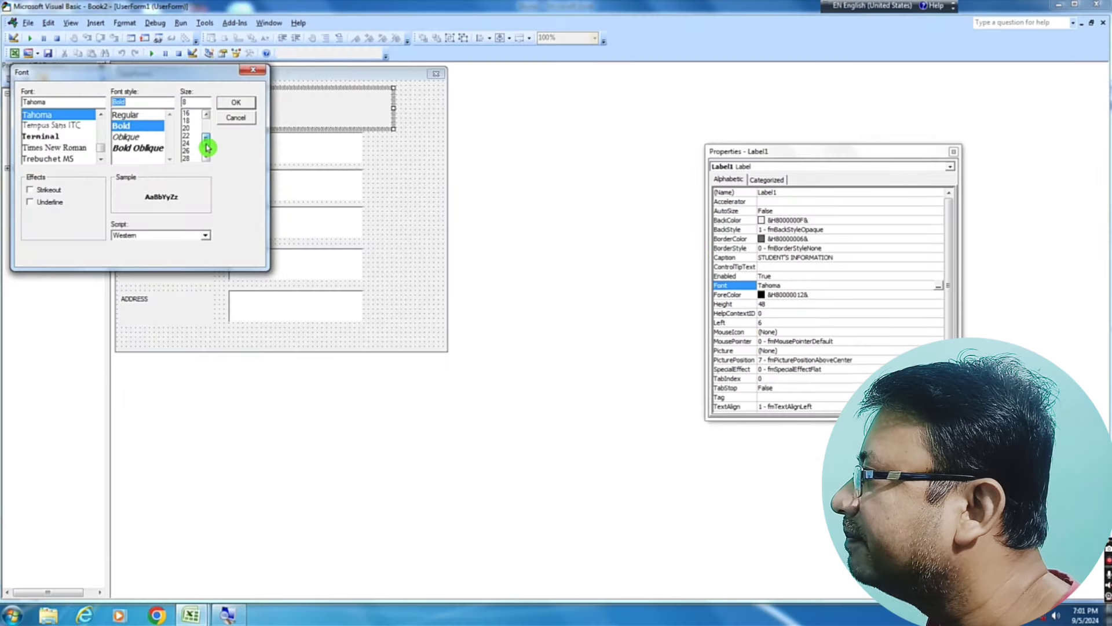
pyautogui.click(194, 150)
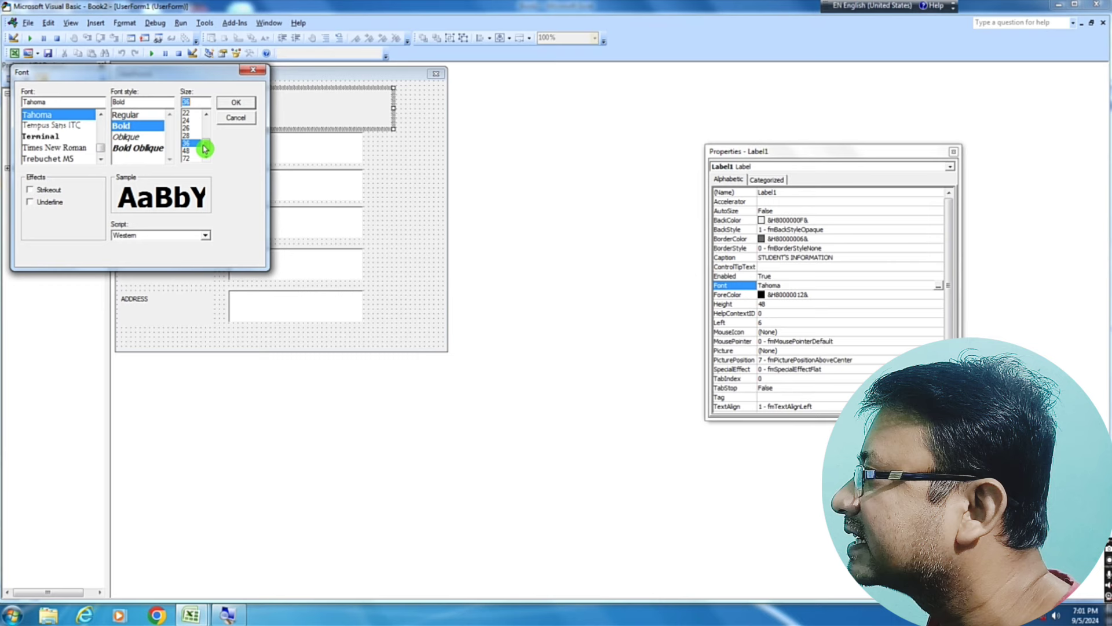
pyautogui.click(235, 102)
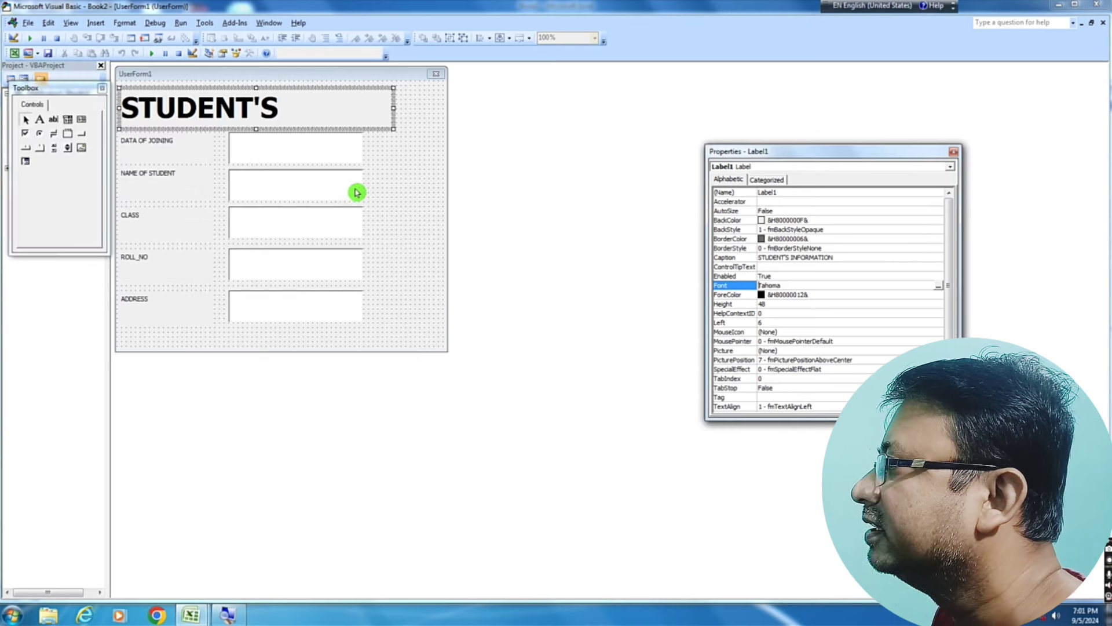
pyautogui.click(393, 106)
pyautogui.moveTo(416, 106); pyautogui.dragTo(441, 108)
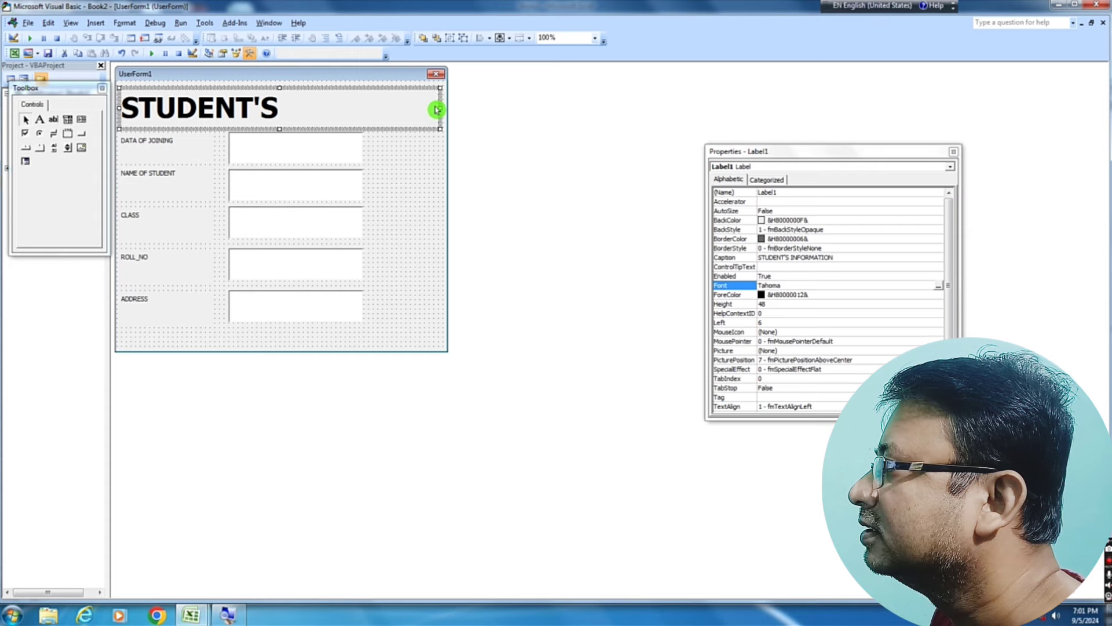
# - Reduce the heading font size to 28 and readjust the label's width
pyautogui.click(939, 286)
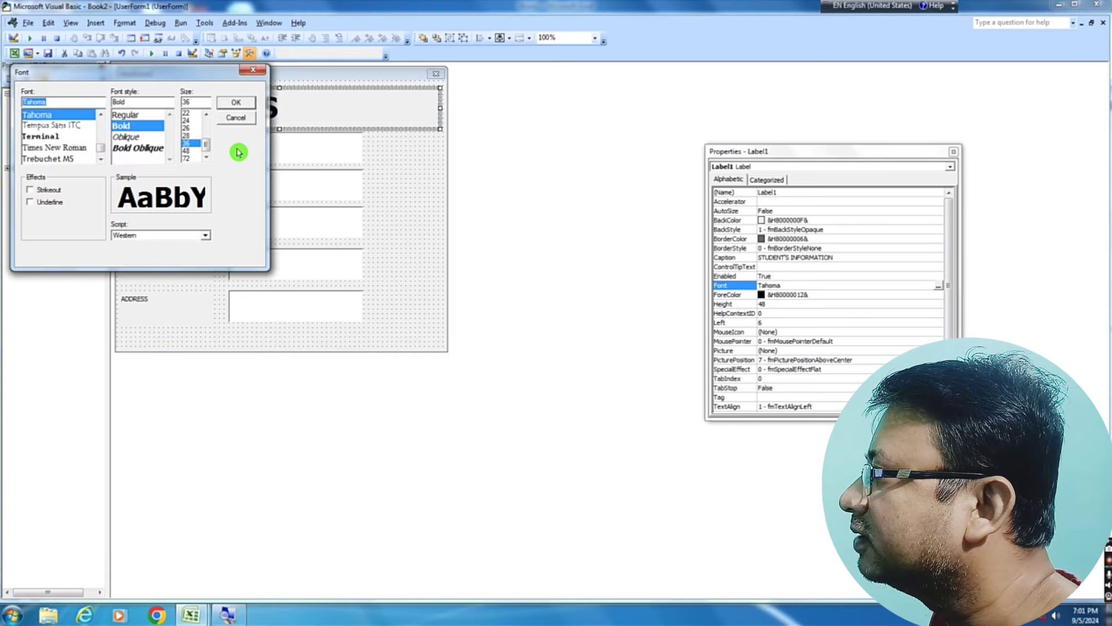
pyautogui.click(187, 136)
pyautogui.click(242, 105)
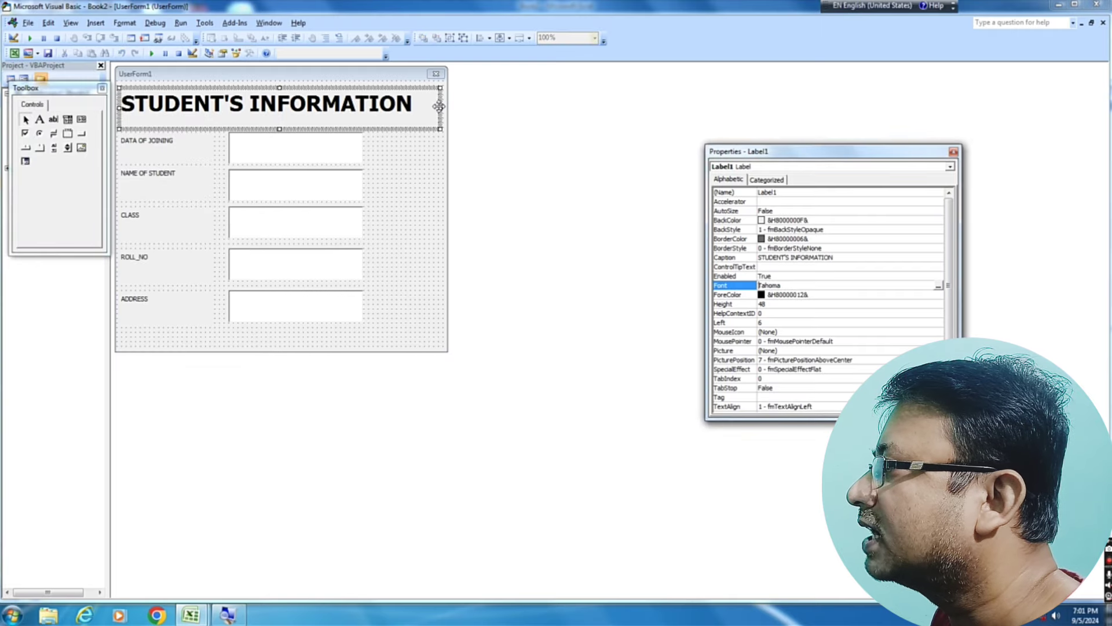
pyautogui.moveTo(439, 106); pyautogui.dragTo(418, 110)
# - Widen all five text boxes together to near the form's right edge
pyautogui.click(384, 216)
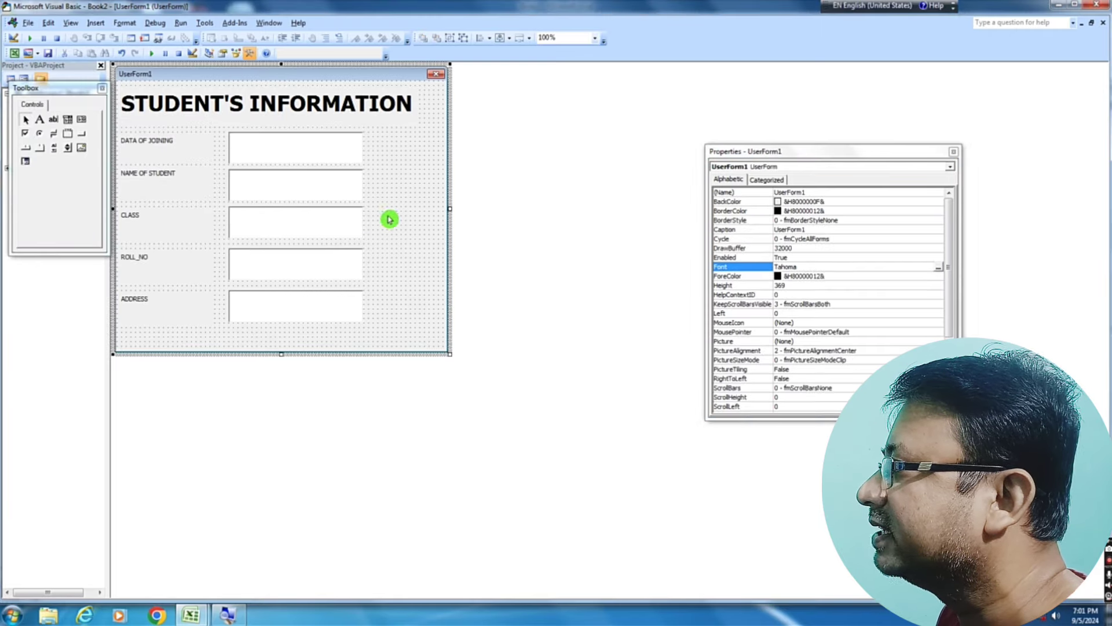
pyautogui.click(284, 148)
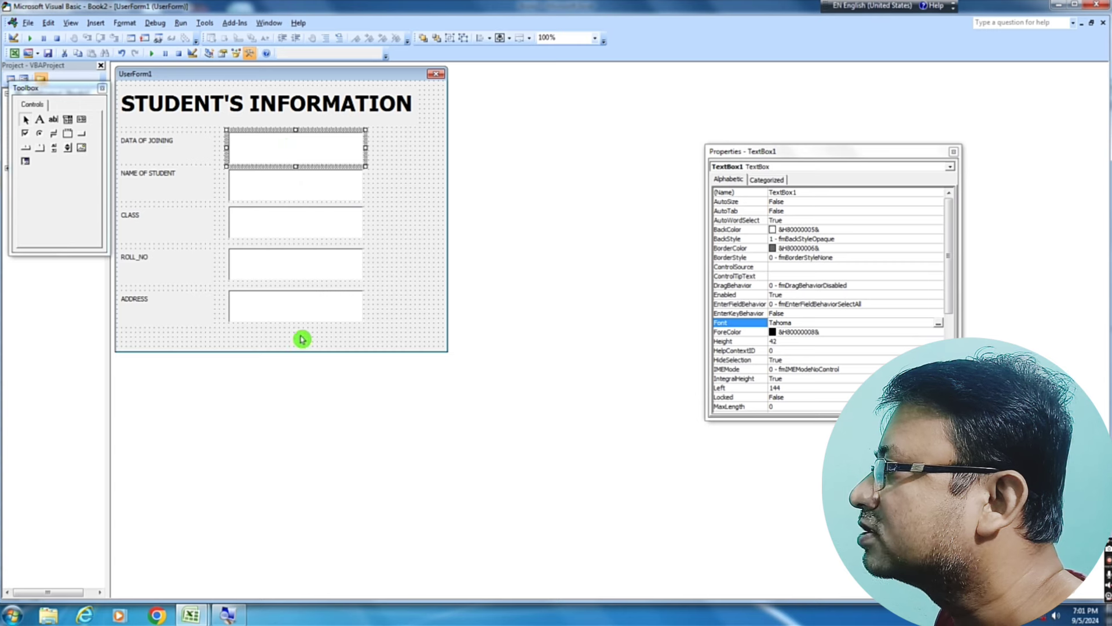
pyautogui.moveTo(293, 344); pyautogui.dragTo(293, 142)
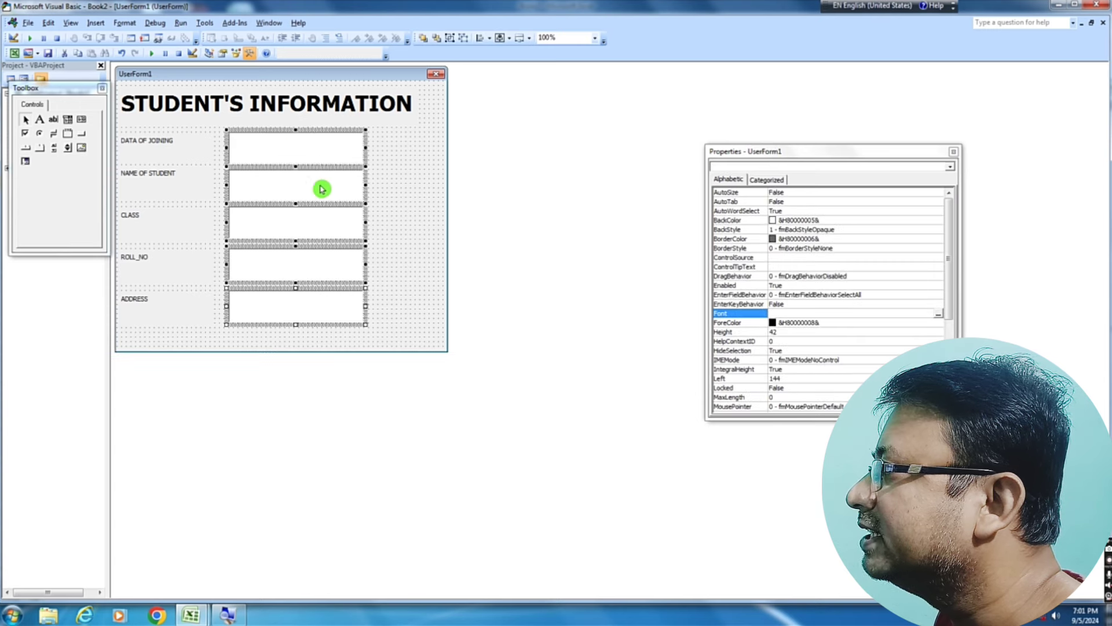
pyautogui.click(365, 147)
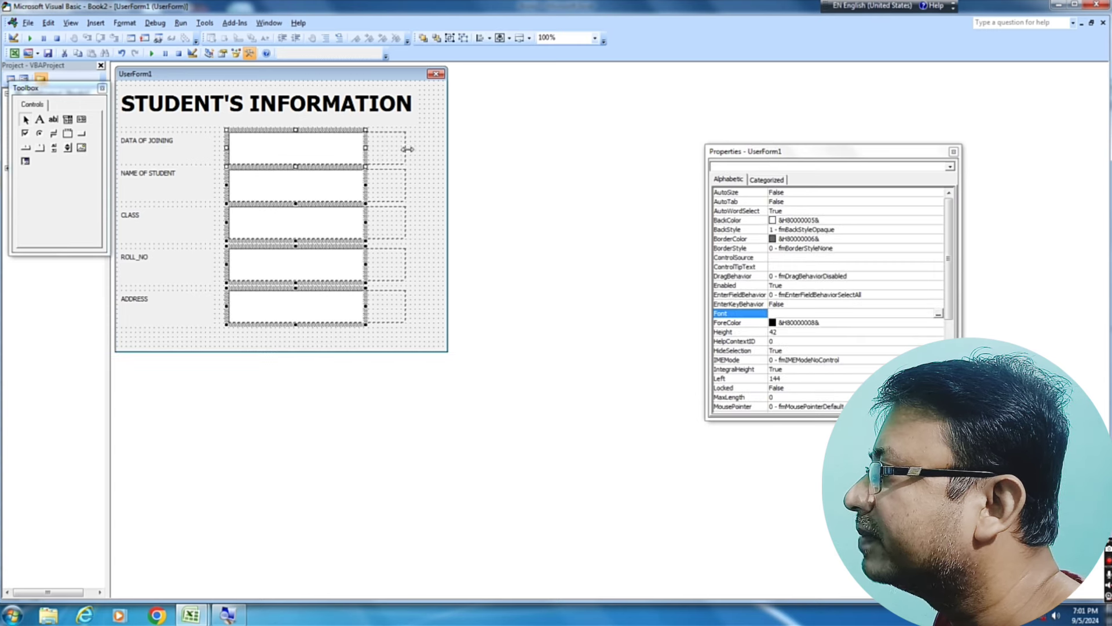
pyautogui.moveTo(420, 152); pyautogui.dragTo(419, 152)
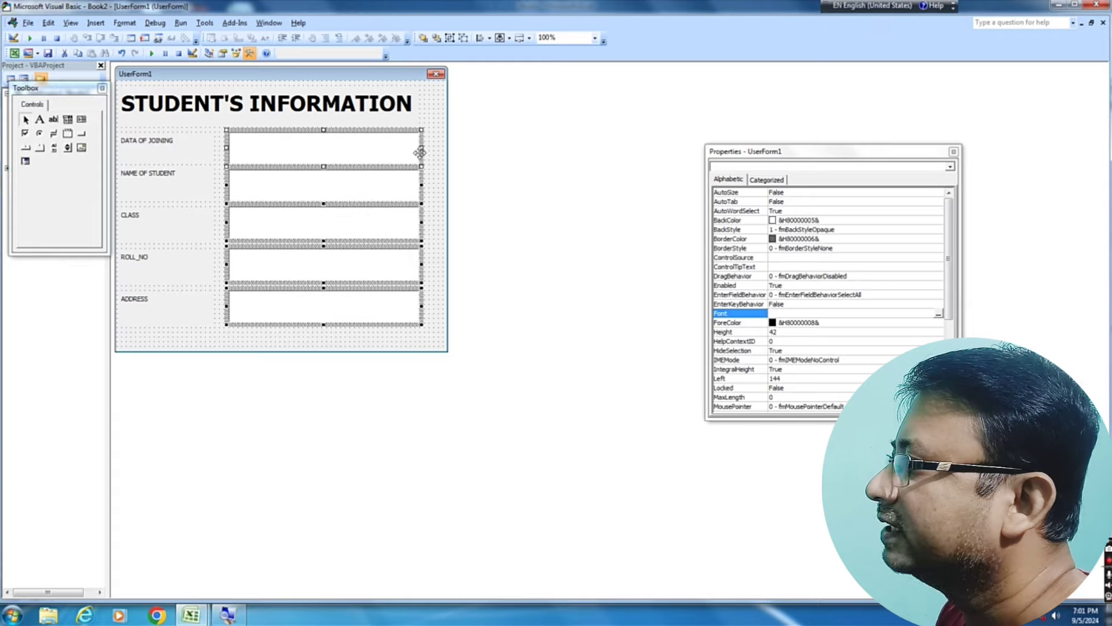
pyautogui.click(406, 347)
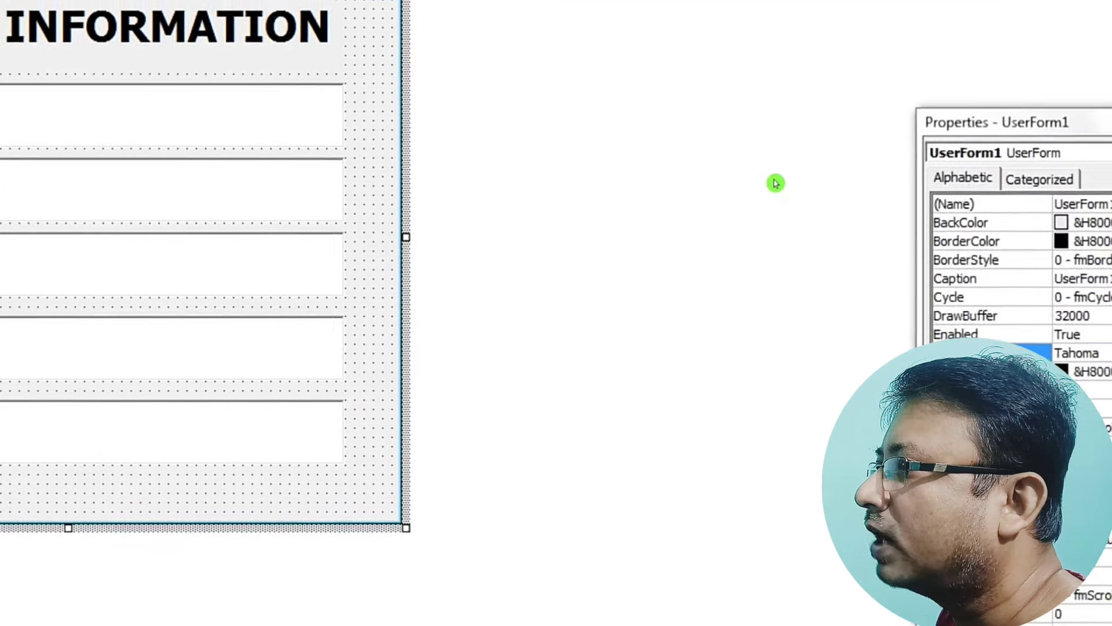
# - Step through the text boxes, labels and title to check them, then select the form
pyautogui.moveTo(782, 157); pyautogui.dragTo(572, 128)
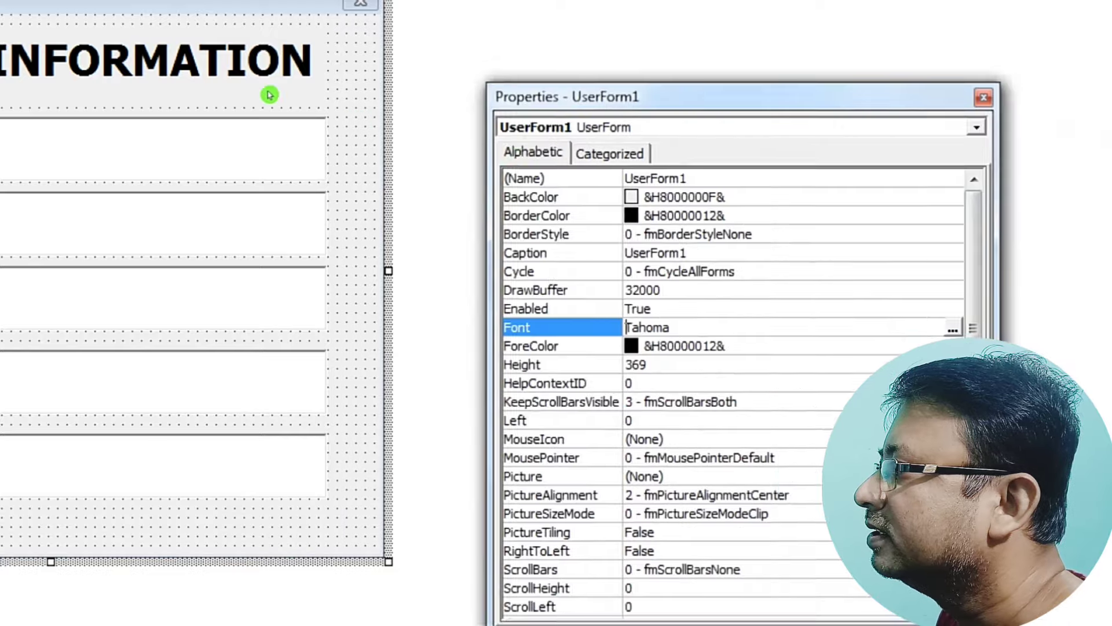
pyautogui.click(307, 154)
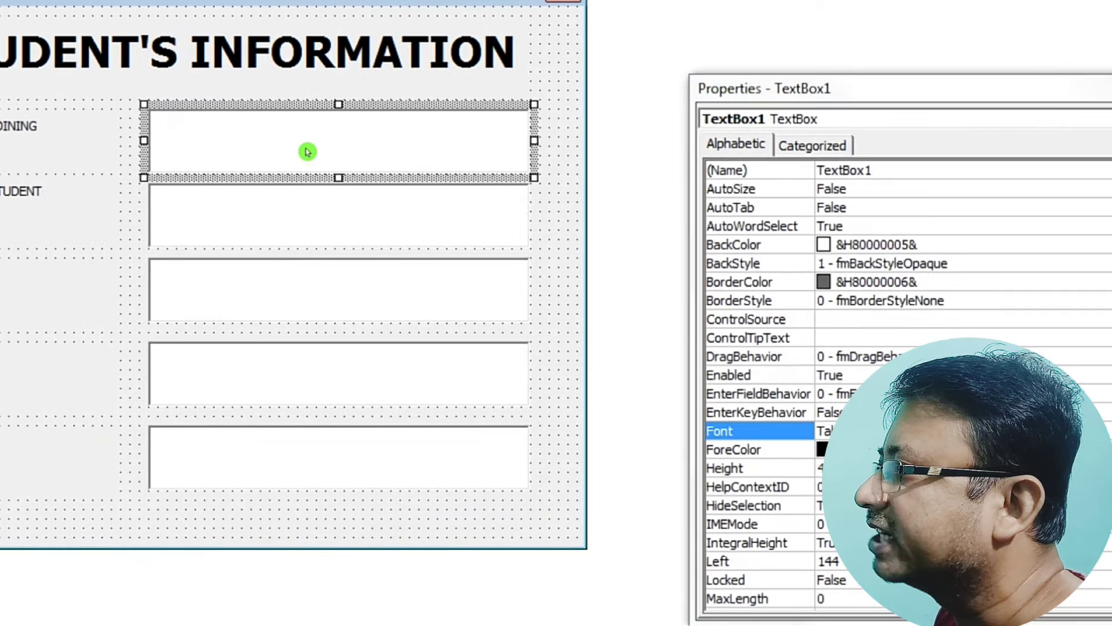
pyautogui.click(363, 191)
pyautogui.click(348, 240)
pyautogui.press('Tab')
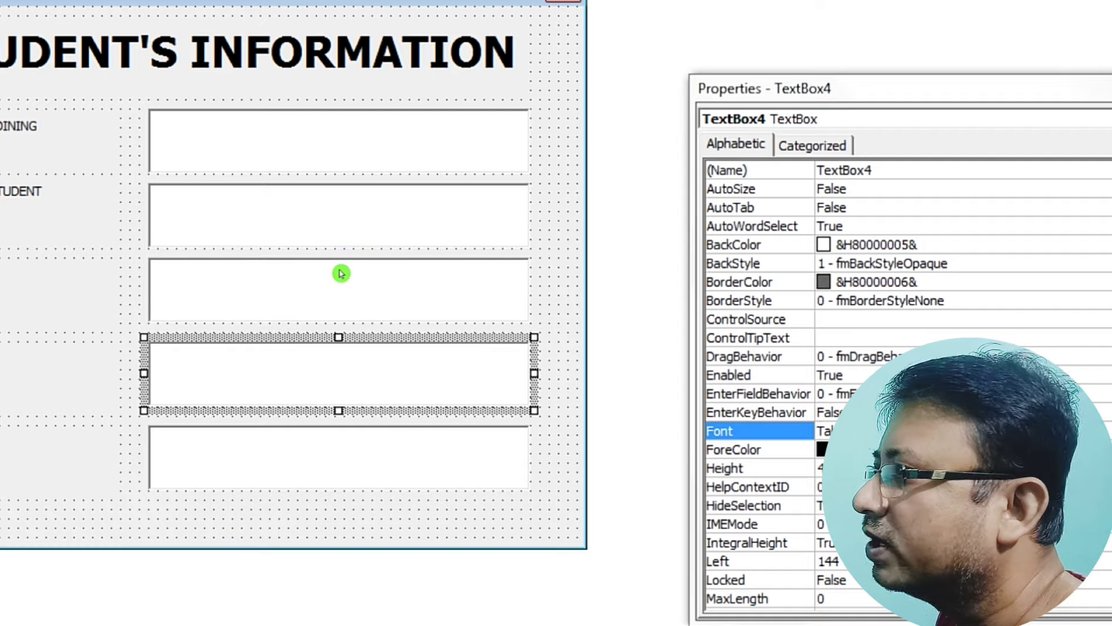
pyautogui.press('Tab')
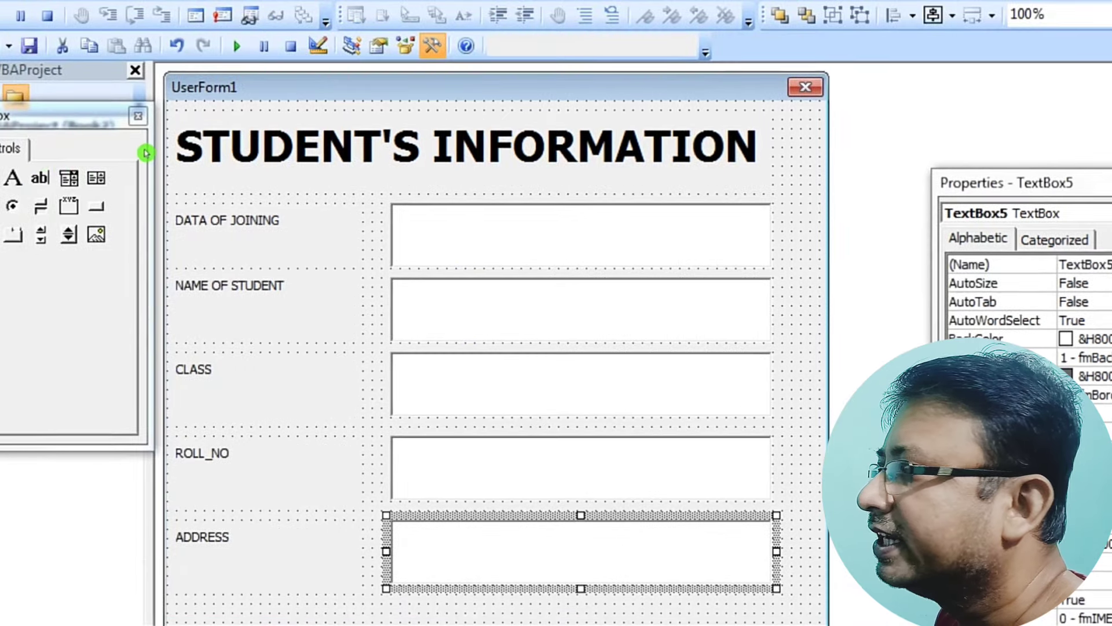
pyautogui.press('Tab')
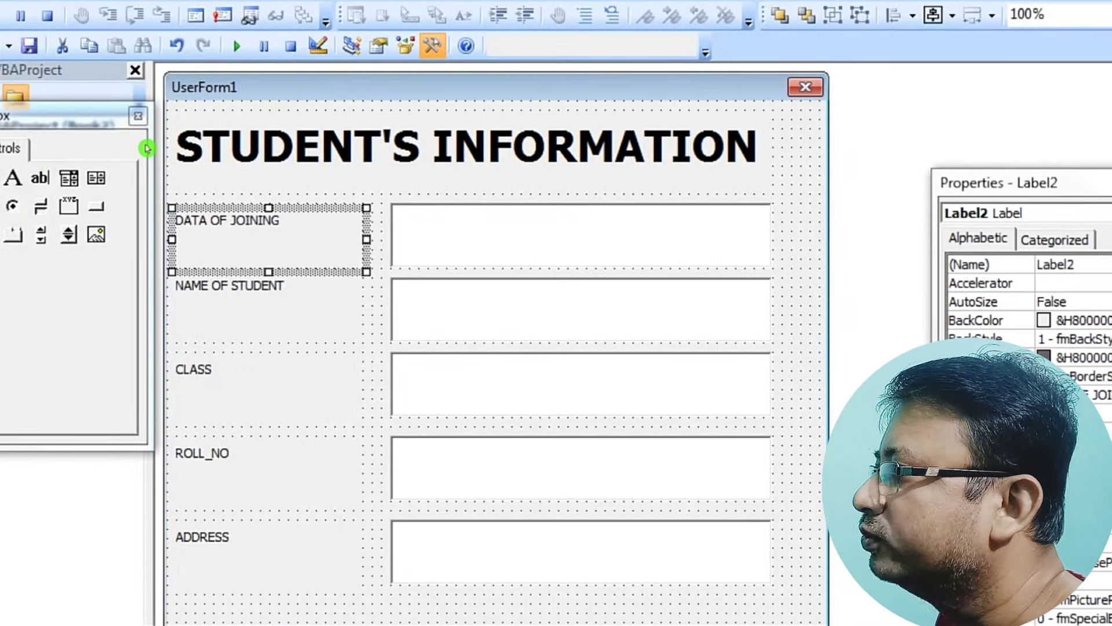
pyautogui.press('Tab')
pyautogui.press('Tab')
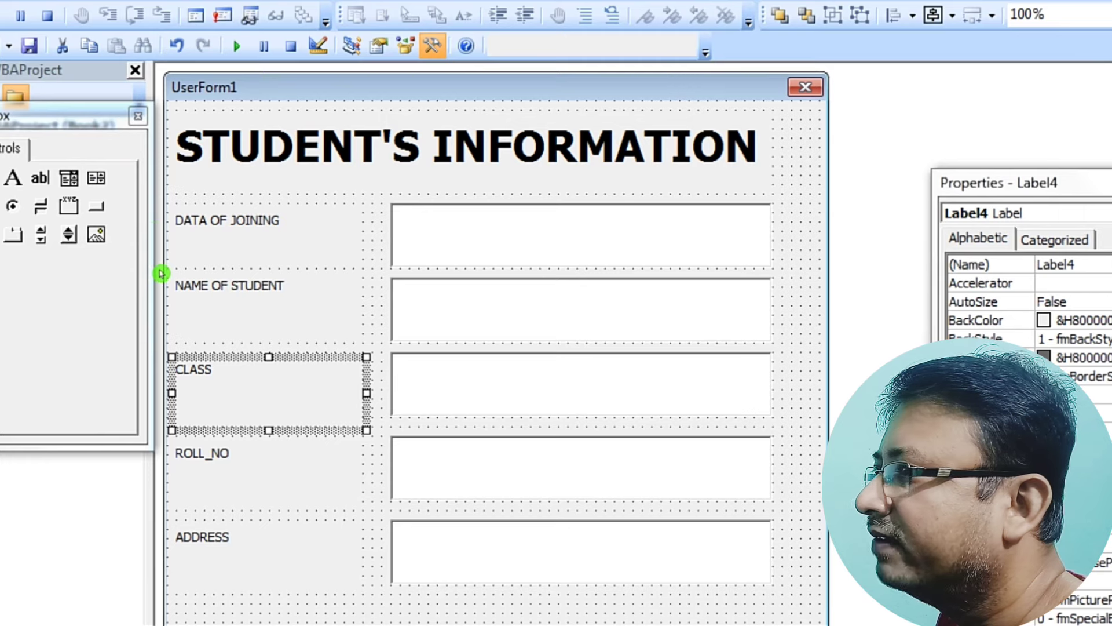
pyautogui.press('Tab')
pyautogui.press('Tab')
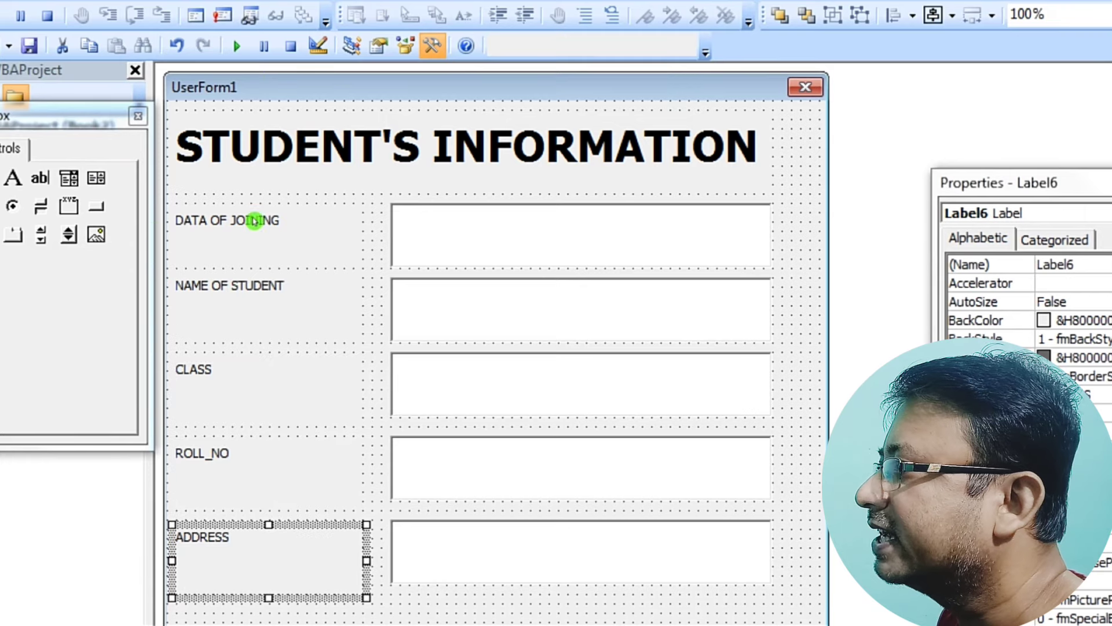
pyautogui.click(270, 113)
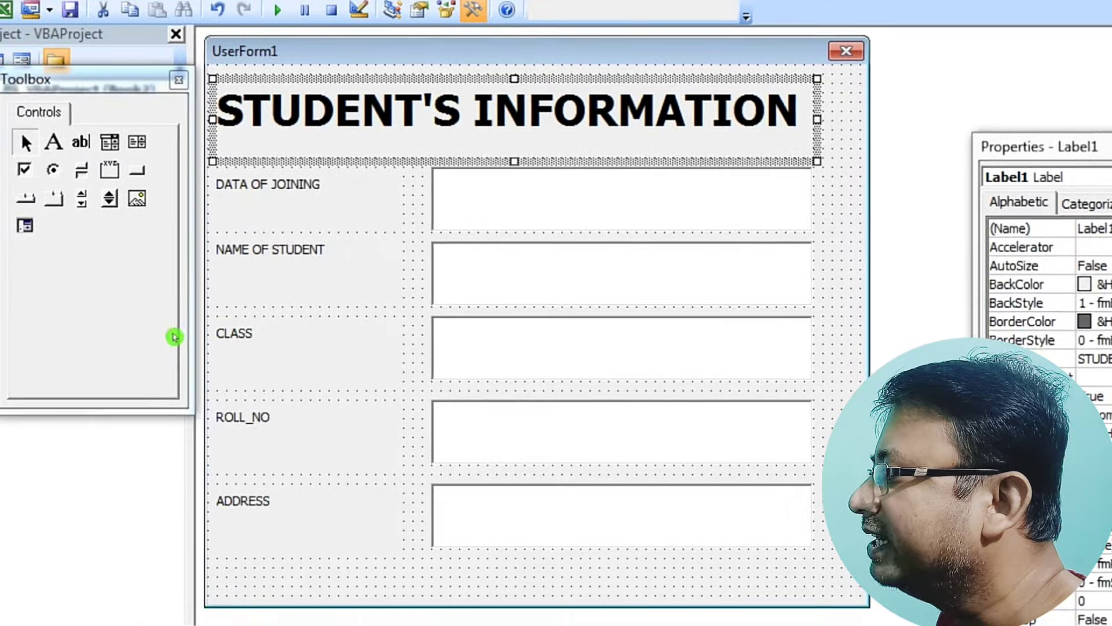
pyautogui.press('Escape')
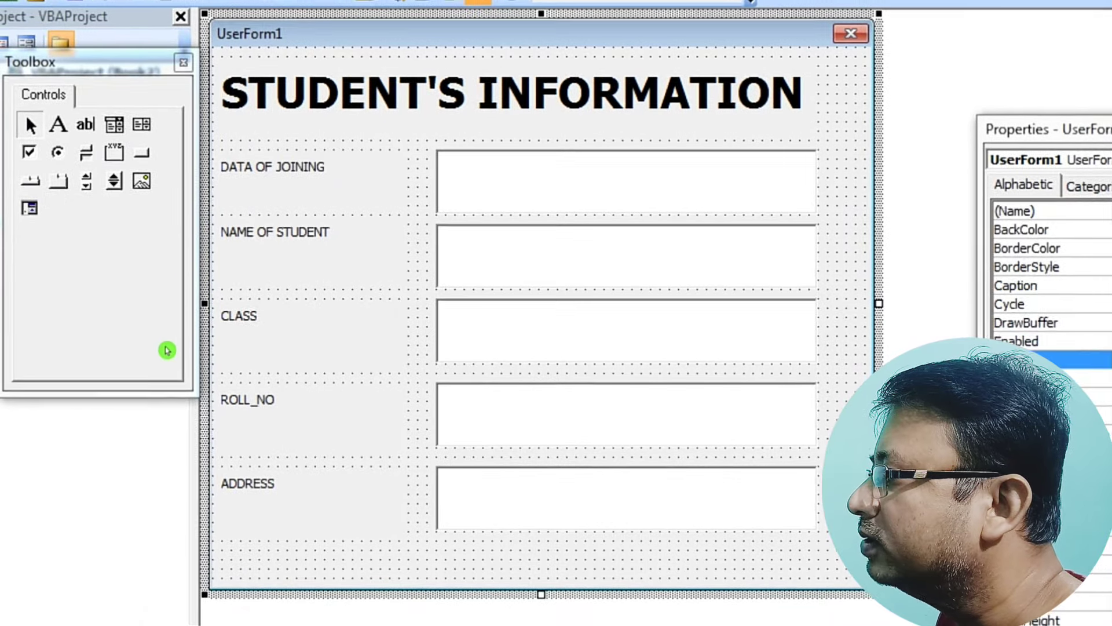
# - Make the five field labels' background style transparent
pyautogui.moveTo(178, 239)
pyautogui.mouseDown()
pyautogui.moveTo(157, 163)
pyautogui.moveTo(191, 142)
pyautogui.mouseUp()
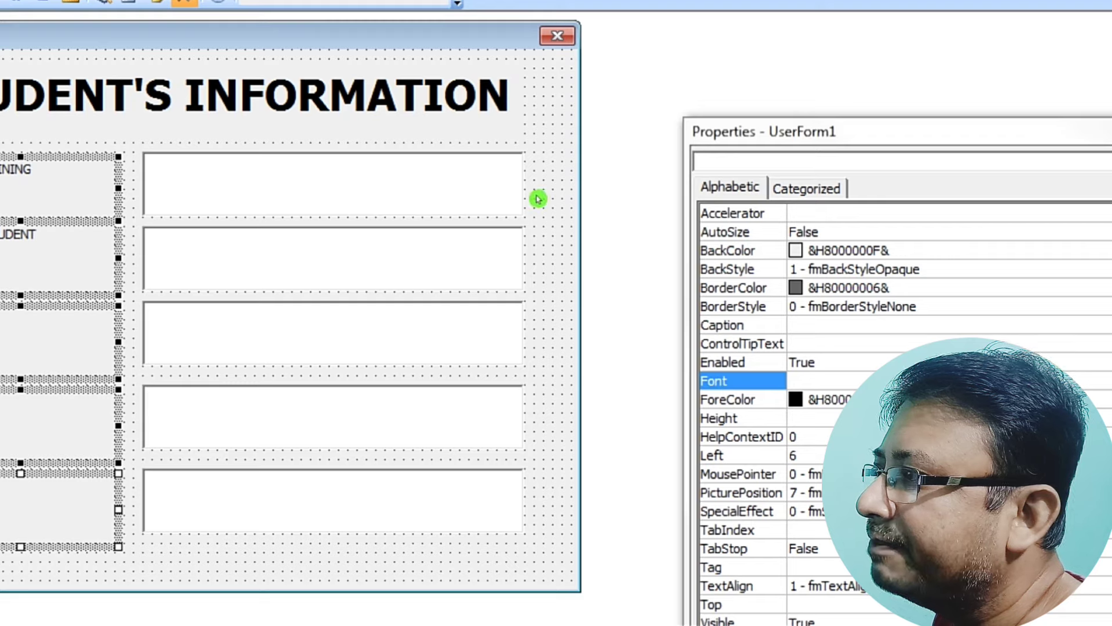
pyautogui.press('Up')
pyautogui.press('Up')
pyautogui.press('Up')
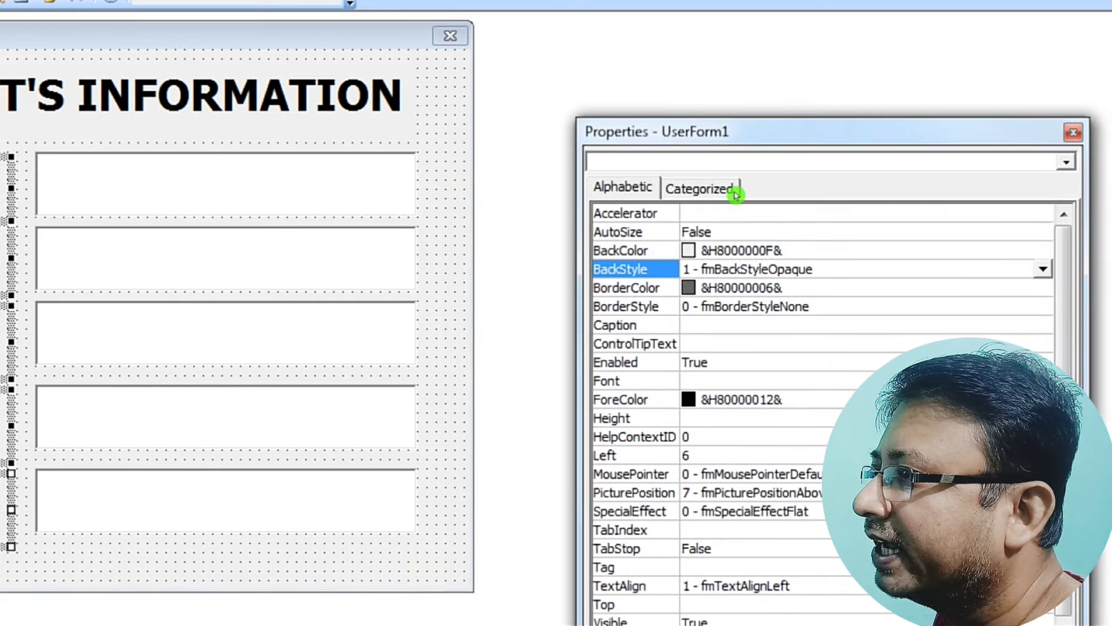
pyautogui.hotkey('alt', 'Down')
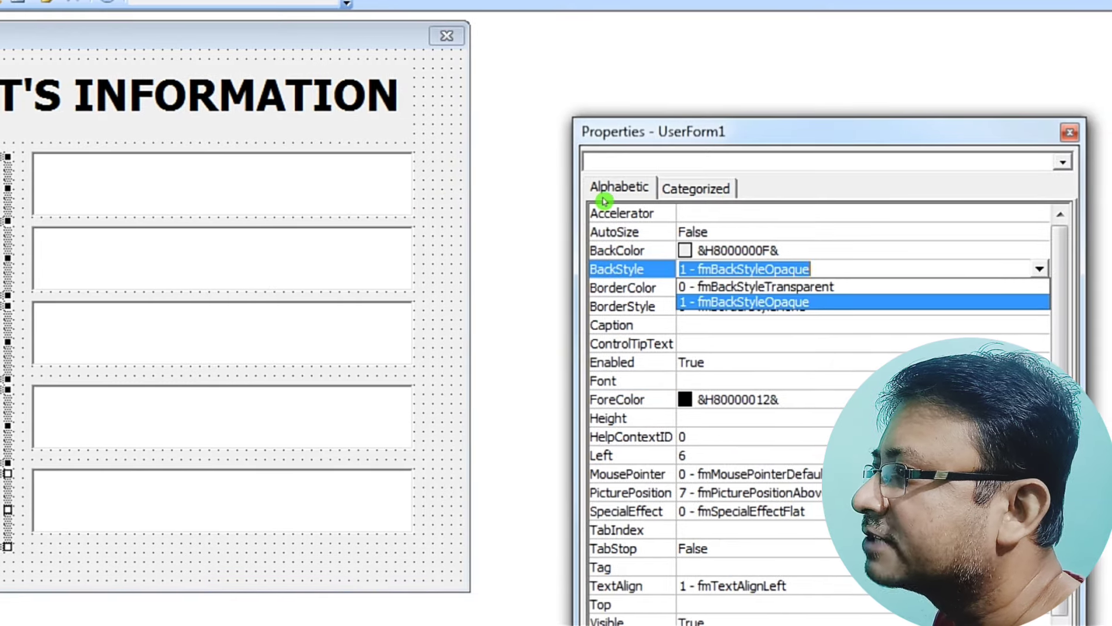
pyautogui.press('Up')
pyautogui.press('Return')
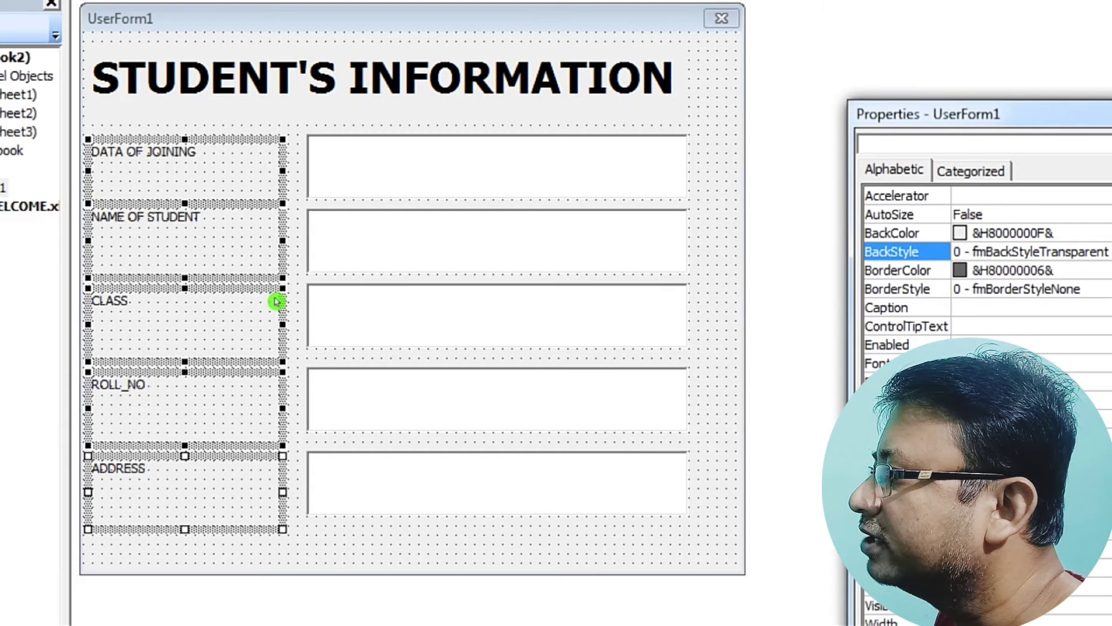
pyautogui.click(303, 334)
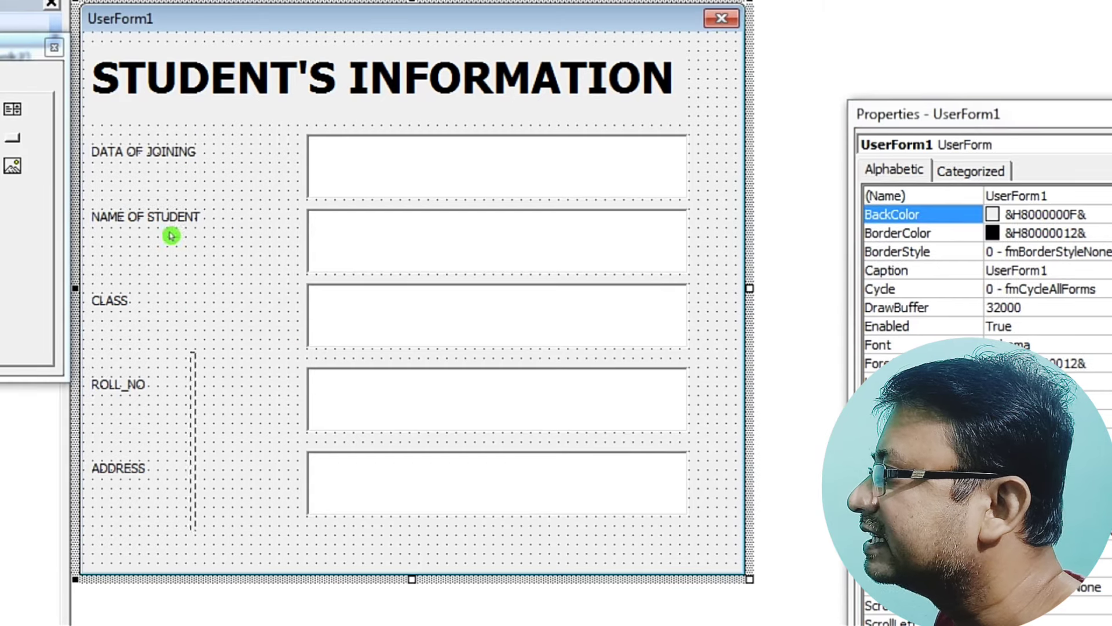
# - Give the five field labels a bold 16-point Tahoma font, then select the form
pyautogui.moveTo(171, 236); pyautogui.dragTo(145, 142)
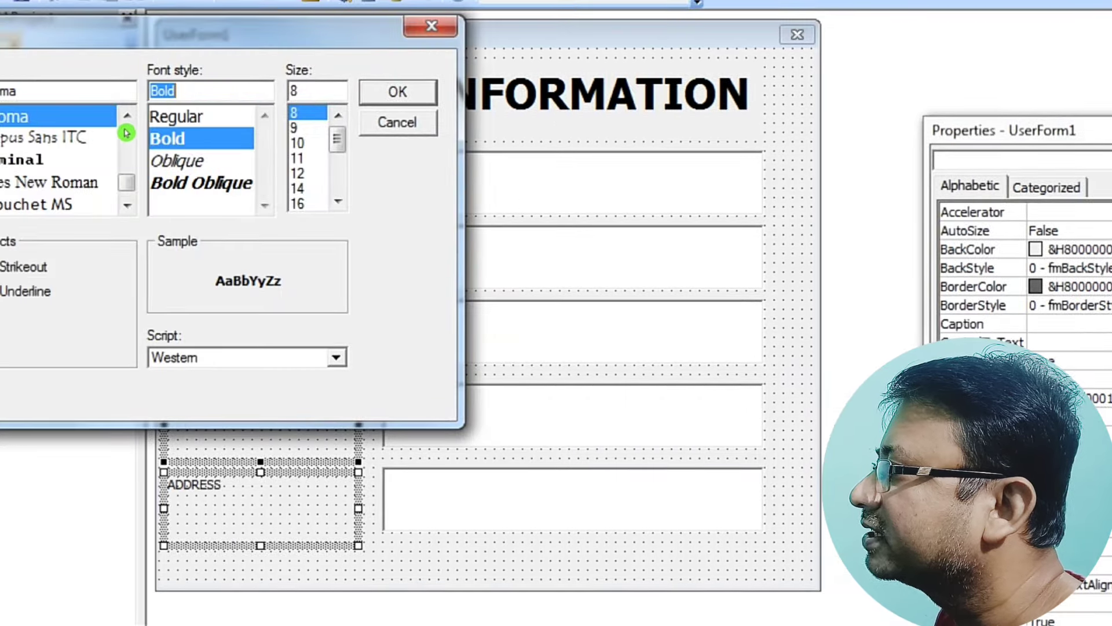
pyautogui.scroll(-1, 191, 161)
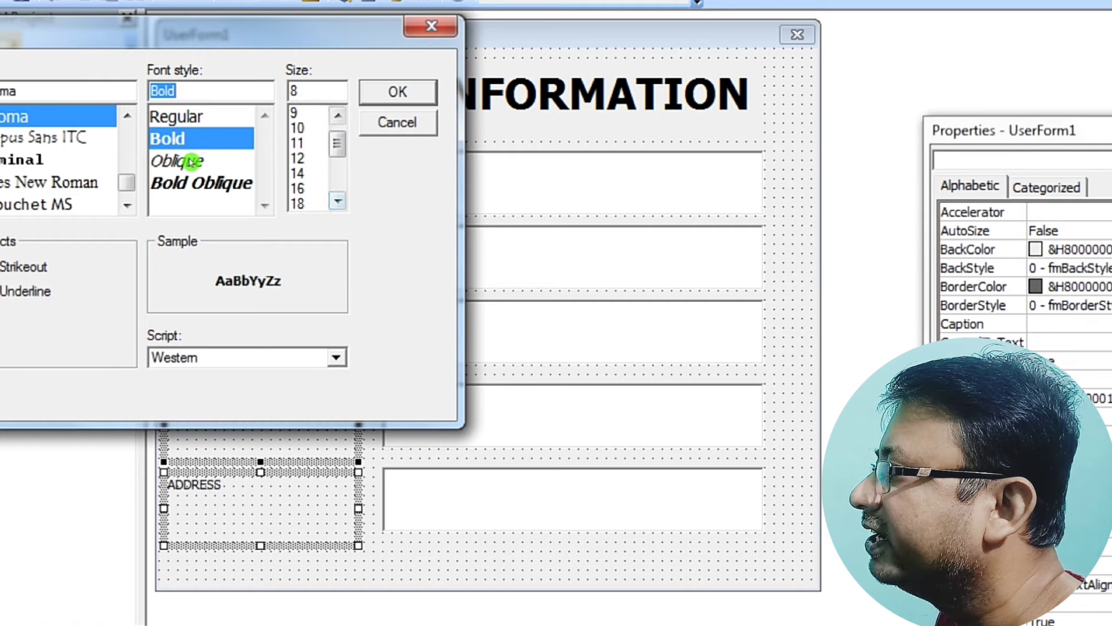
pyautogui.click(297, 202)
pyautogui.press('Return')
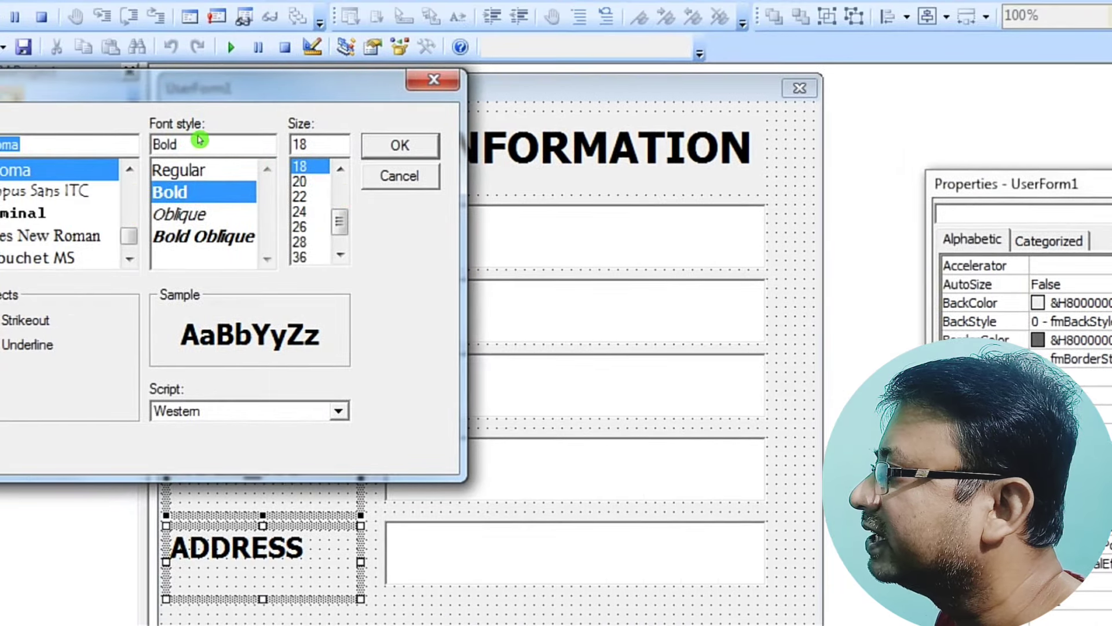
pyautogui.press('Tab')
pyautogui.press('Tab')
pyautogui.press('Up')
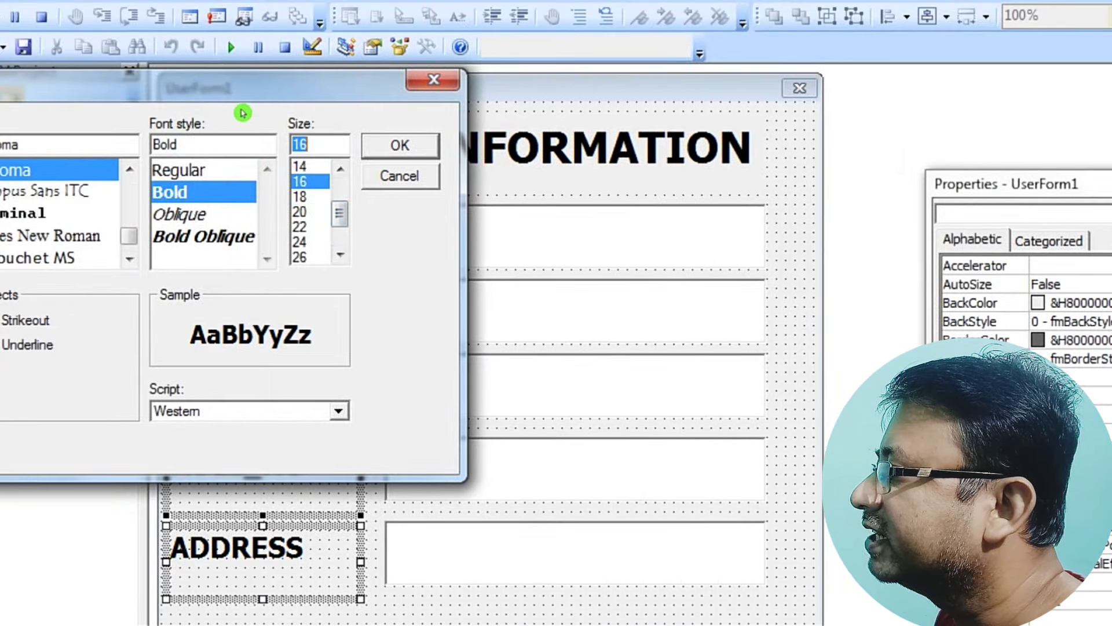
pyautogui.press('Return')
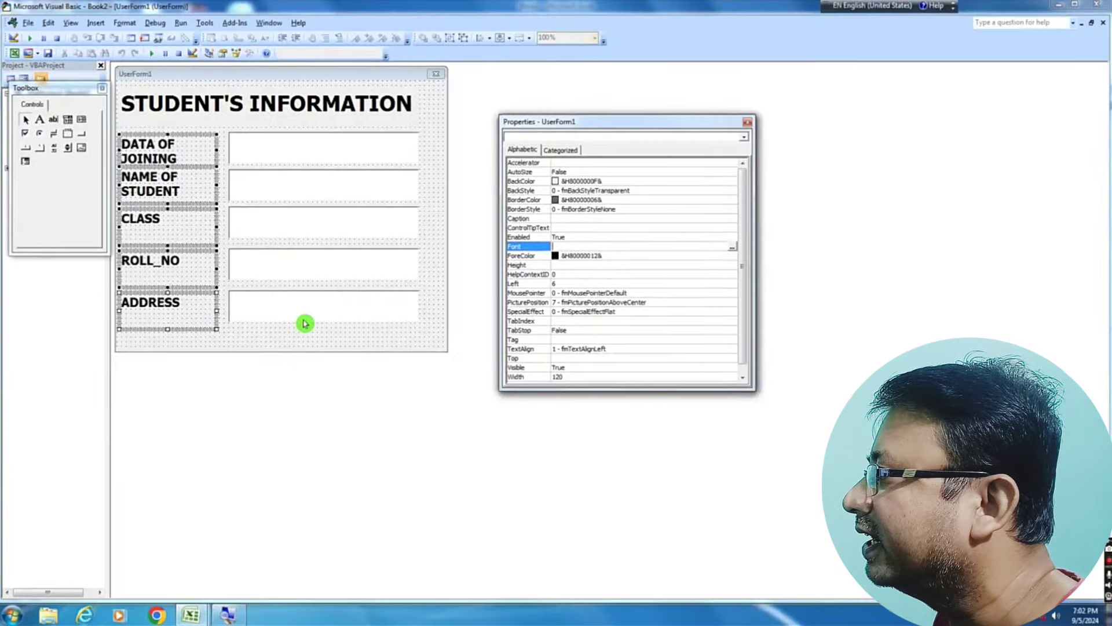
pyautogui.click(298, 341)
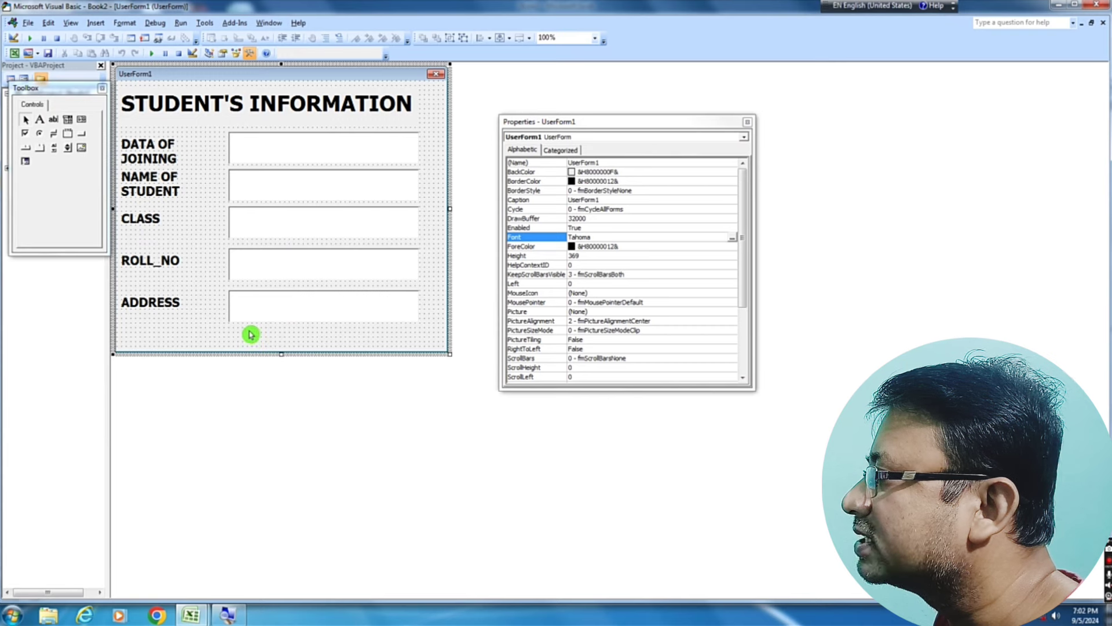
# - Shift all five text boxes further to the right
pyautogui.moveTo(250, 334); pyautogui.dragTo(366, 134)
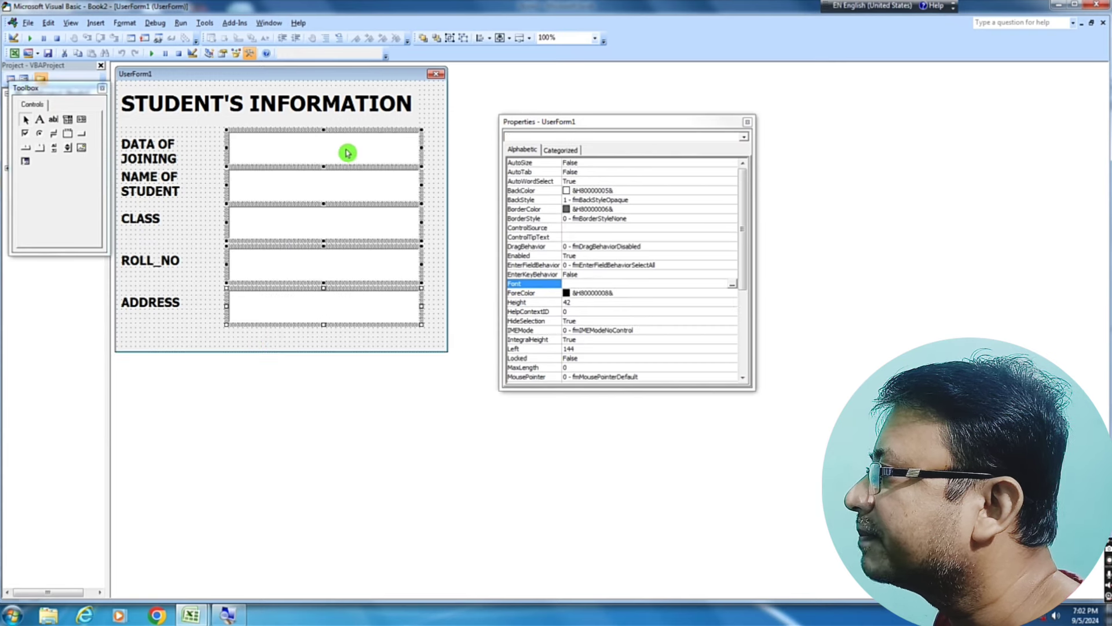
pyautogui.moveTo(227, 147); pyautogui.dragTo(266, 147)
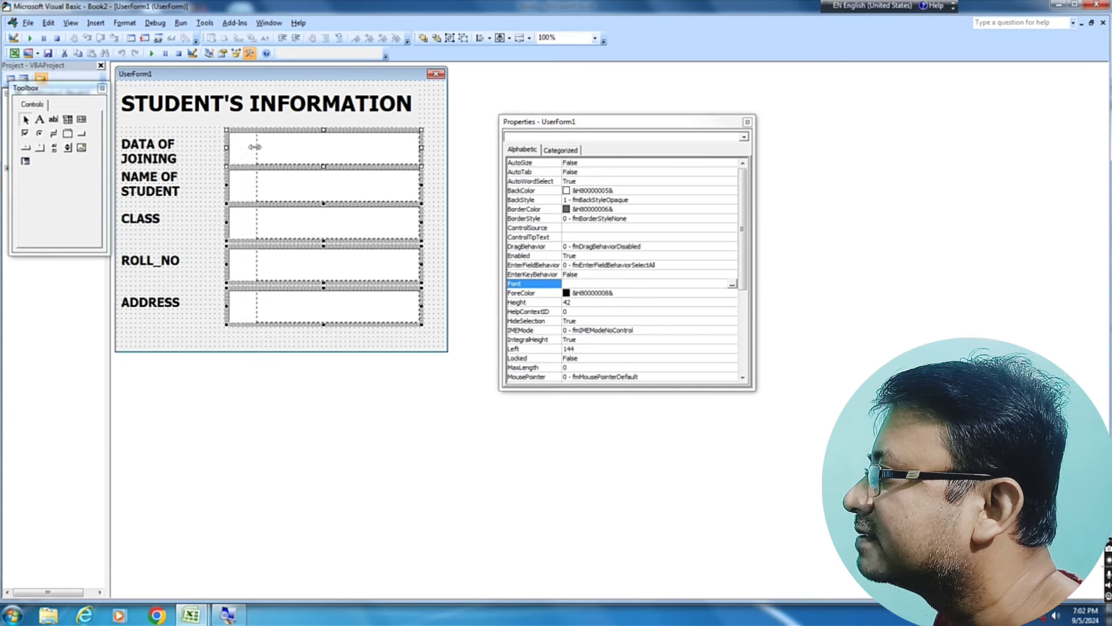
pyautogui.click(176, 153)
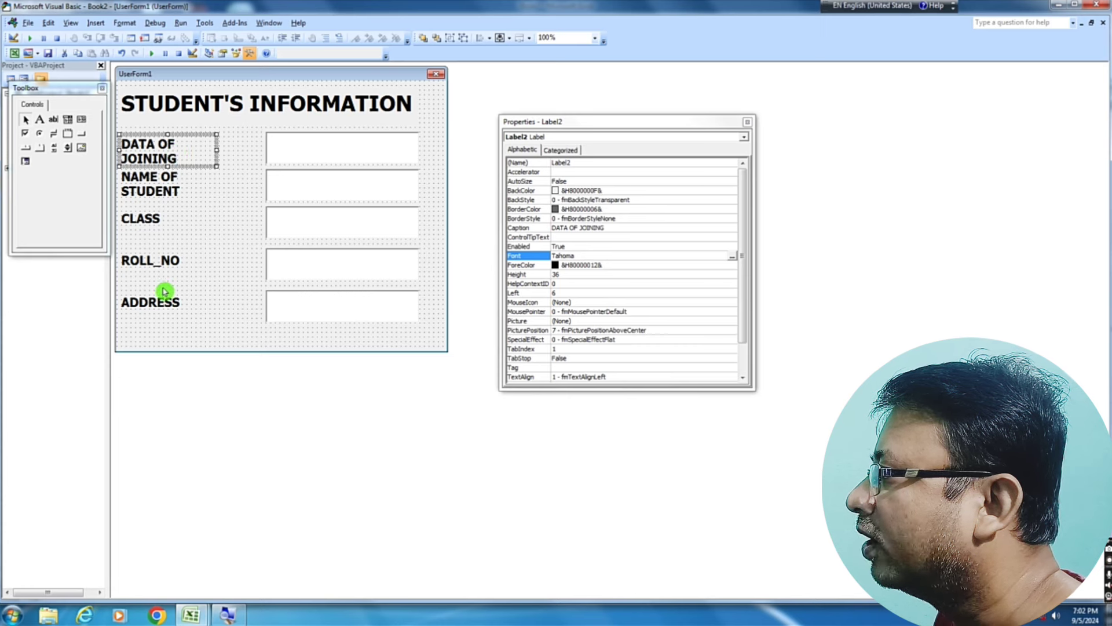
pyautogui.click(159, 333)
# - Widen the five labels so each caption fits one line, and make the form slightly taller
pyautogui.moveTo(160, 152); pyautogui.dragTo(183, 163)
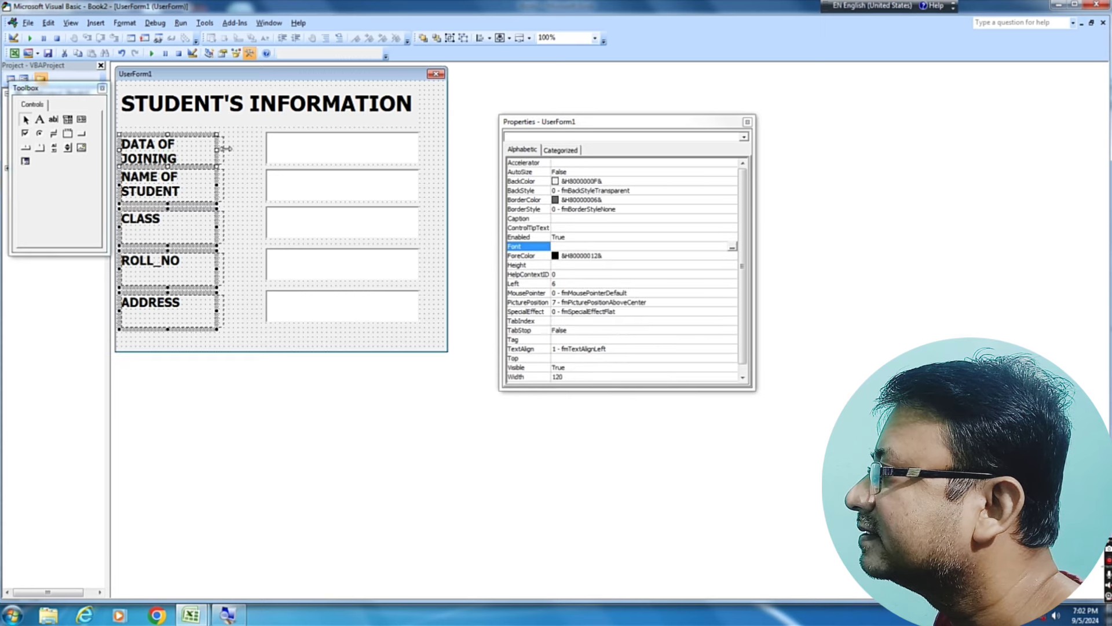
pyautogui.moveTo(245, 150); pyautogui.dragTo(246, 150)
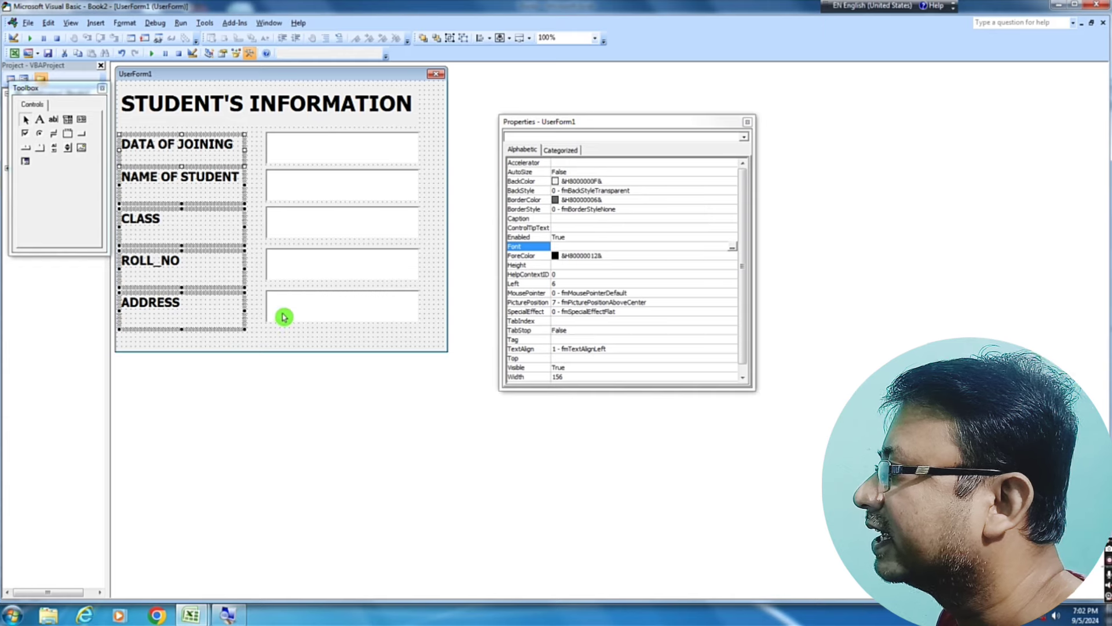
pyautogui.click(283, 335)
pyautogui.click(251, 123)
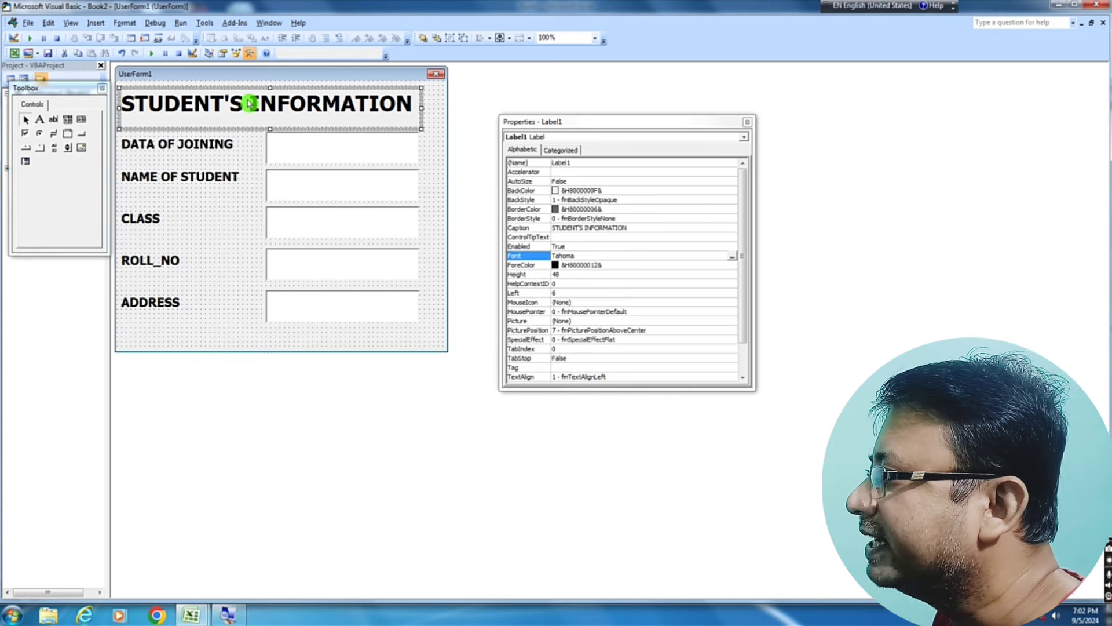
pyautogui.click(369, 348)
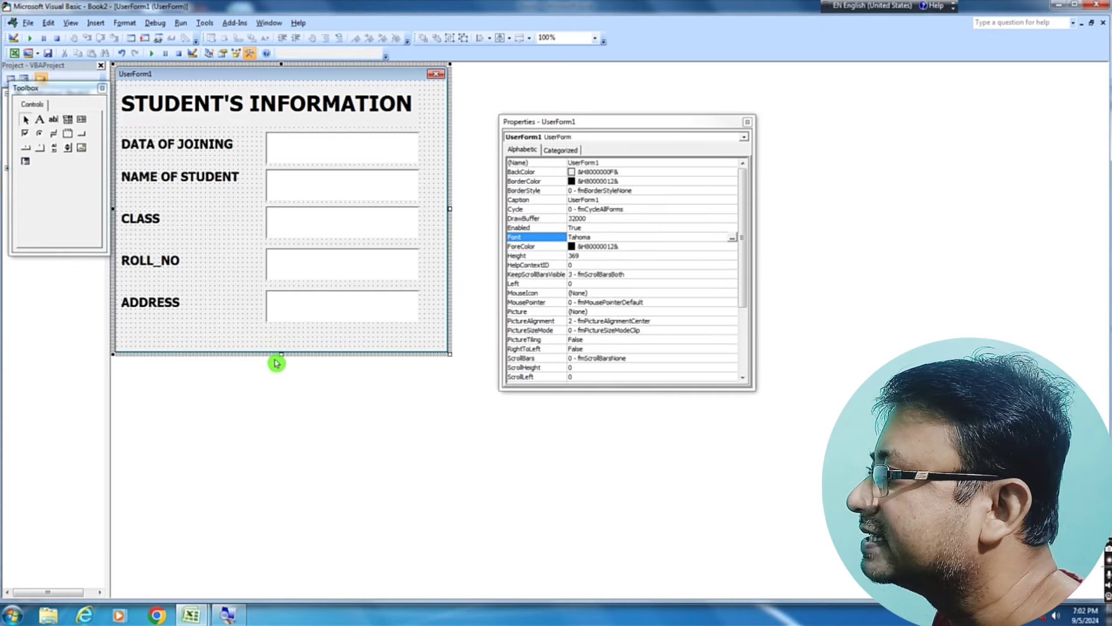
pyautogui.moveTo(280, 353); pyautogui.dragTo(279, 367)
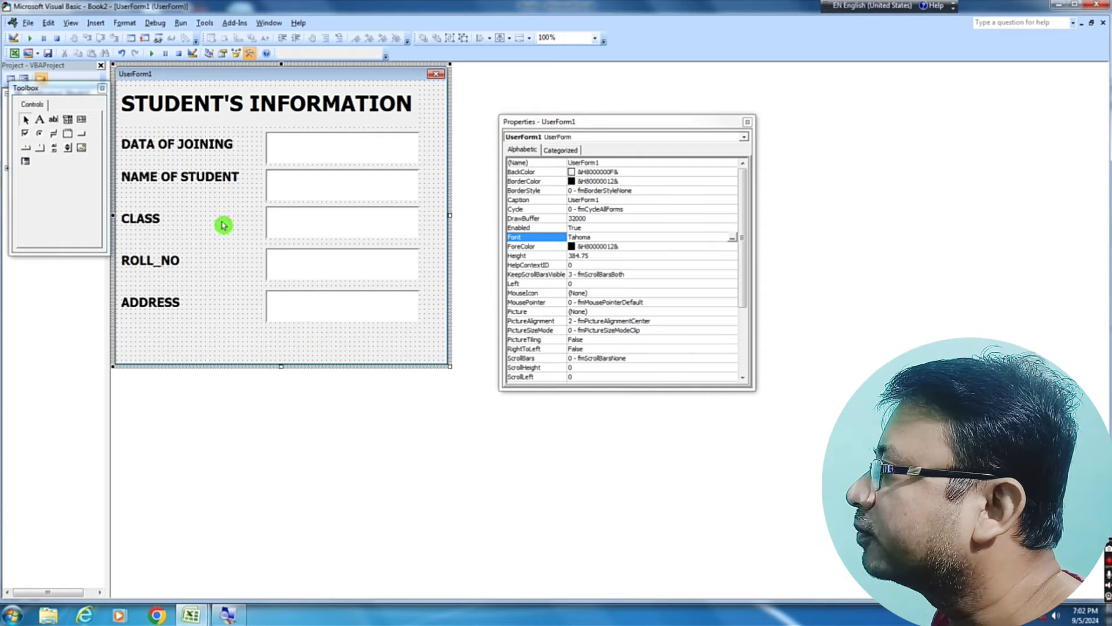
# - Draw a command button below the ADDRESS field captioned SAVE RECORD
pyautogui.click(86, 134)
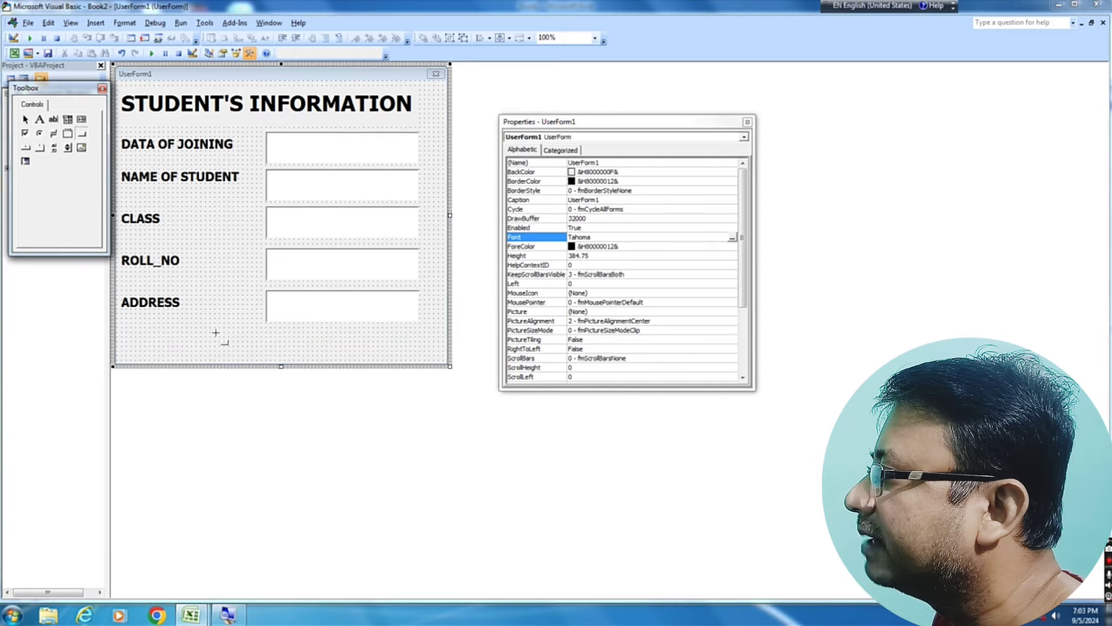
pyautogui.moveTo(215, 332); pyautogui.dragTo(329, 356)
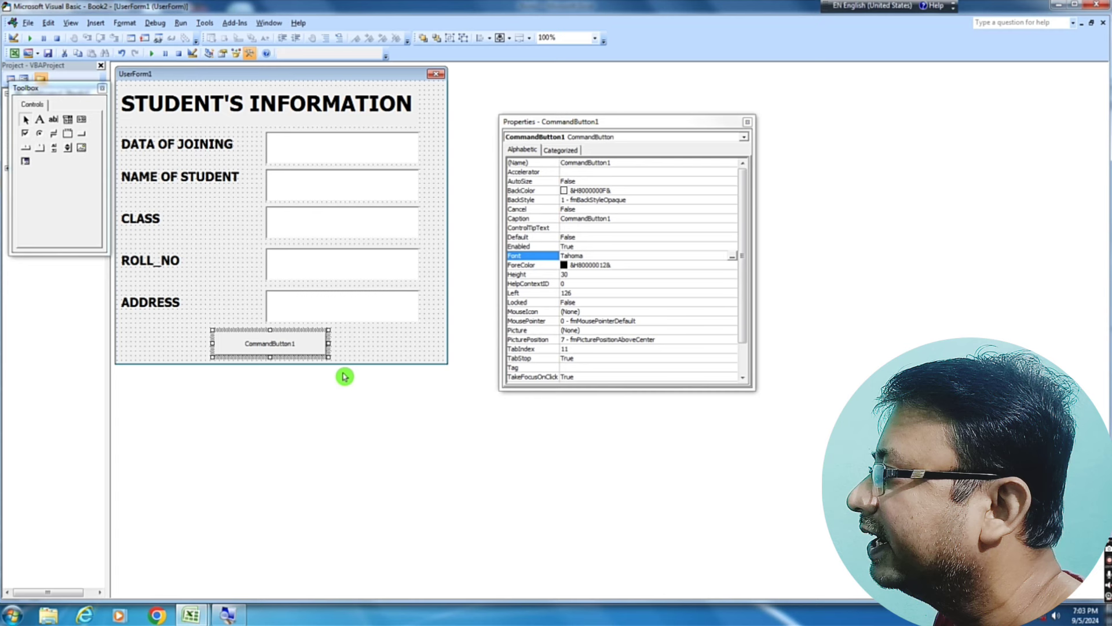
pyautogui.click(302, 344)
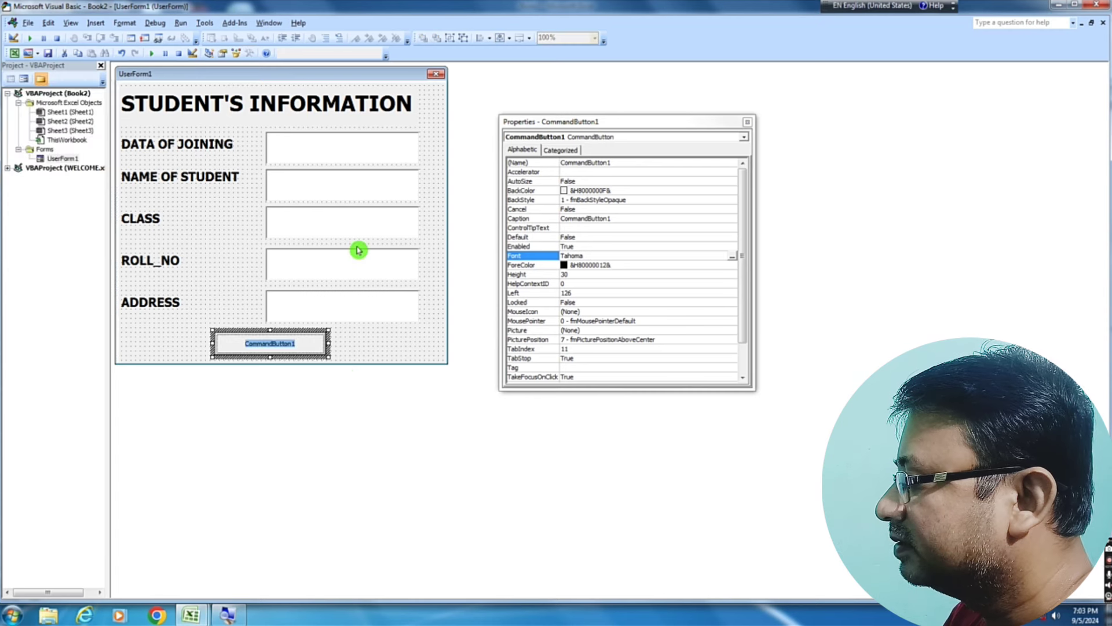
pyautogui.write('SAVE')
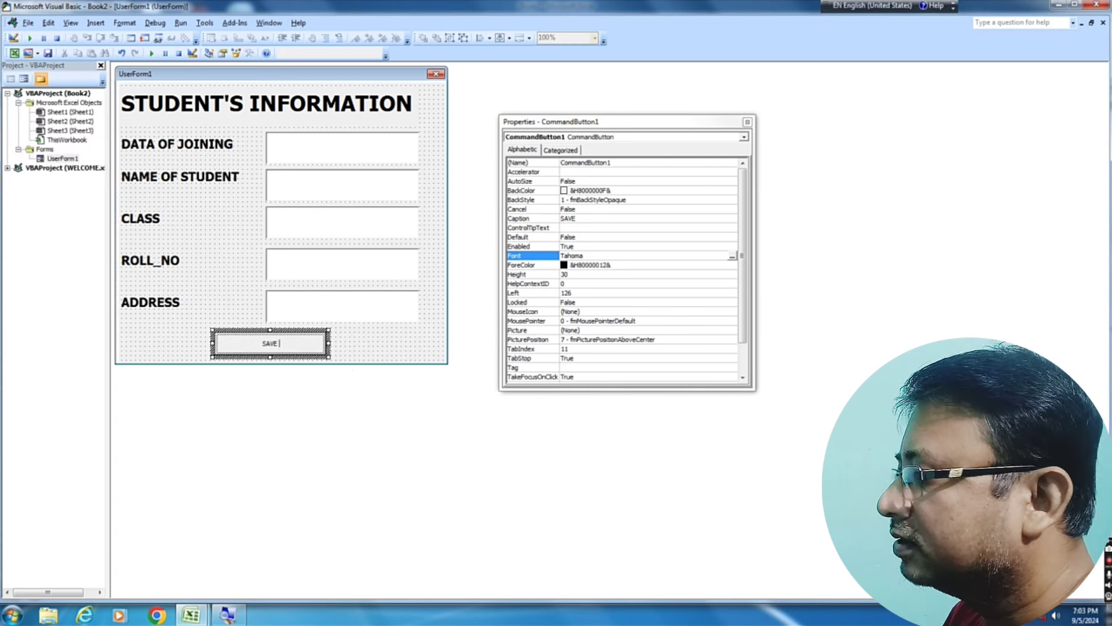
pyautogui.write(' R')
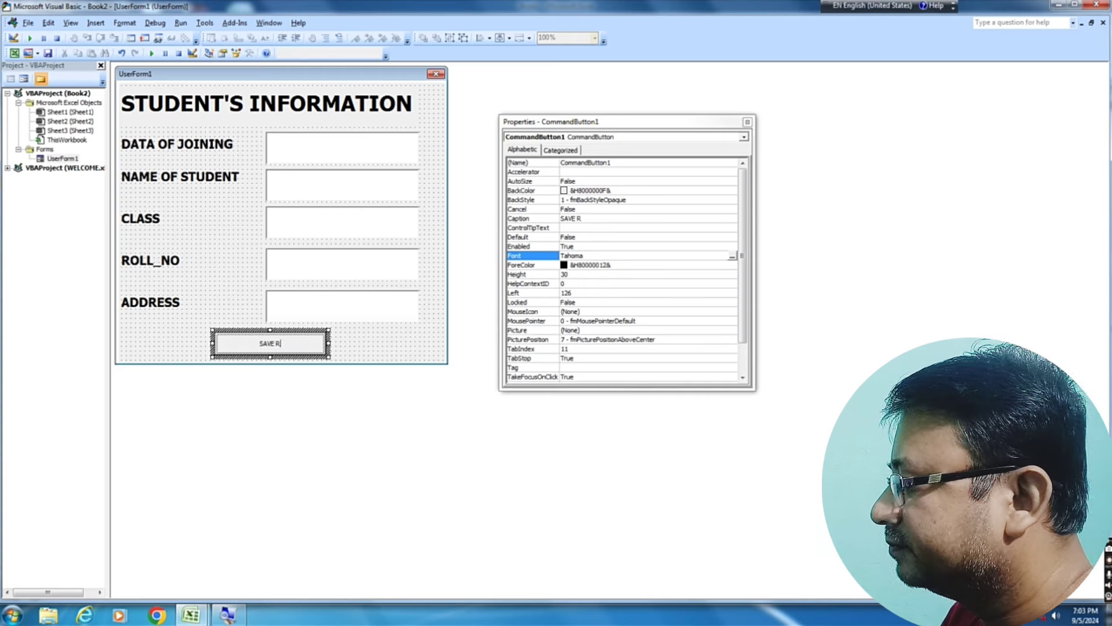
pyautogui.write('ECORD')
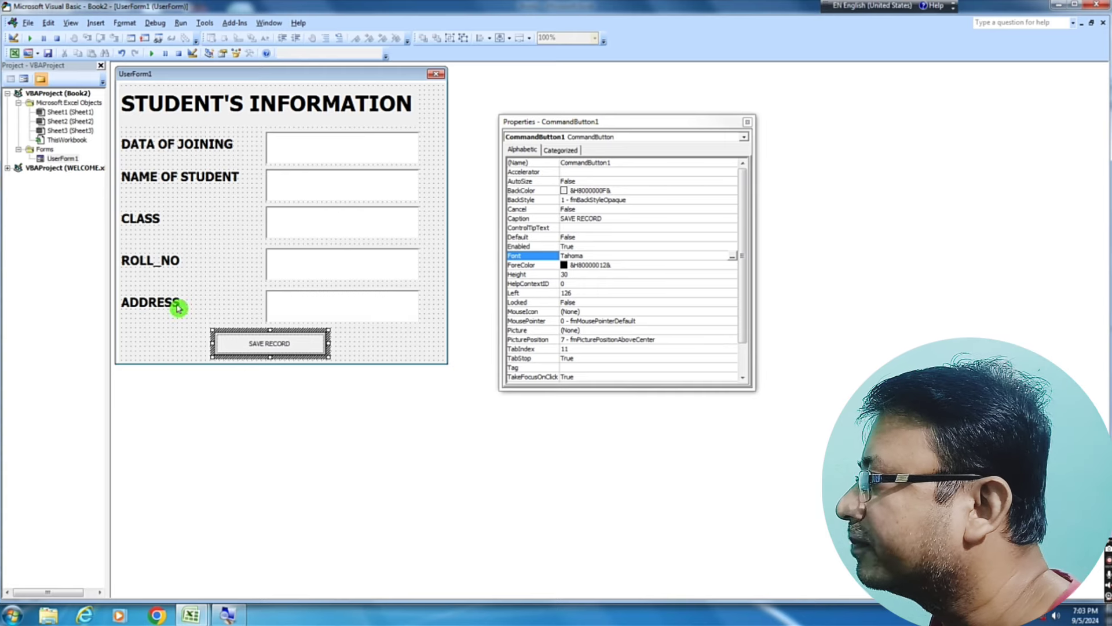
pyautogui.click(368, 355)
# - Set the SAVE RECORD button's font to bold, size 16
pyautogui.click(294, 349)
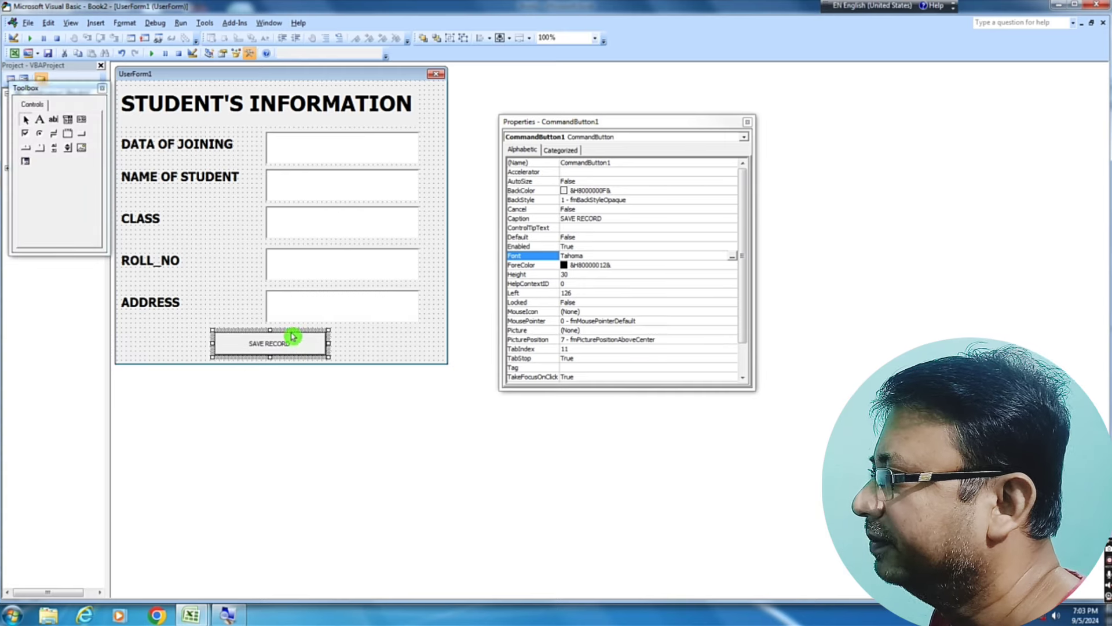
pyautogui.click(733, 256)
pyautogui.click(120, 126)
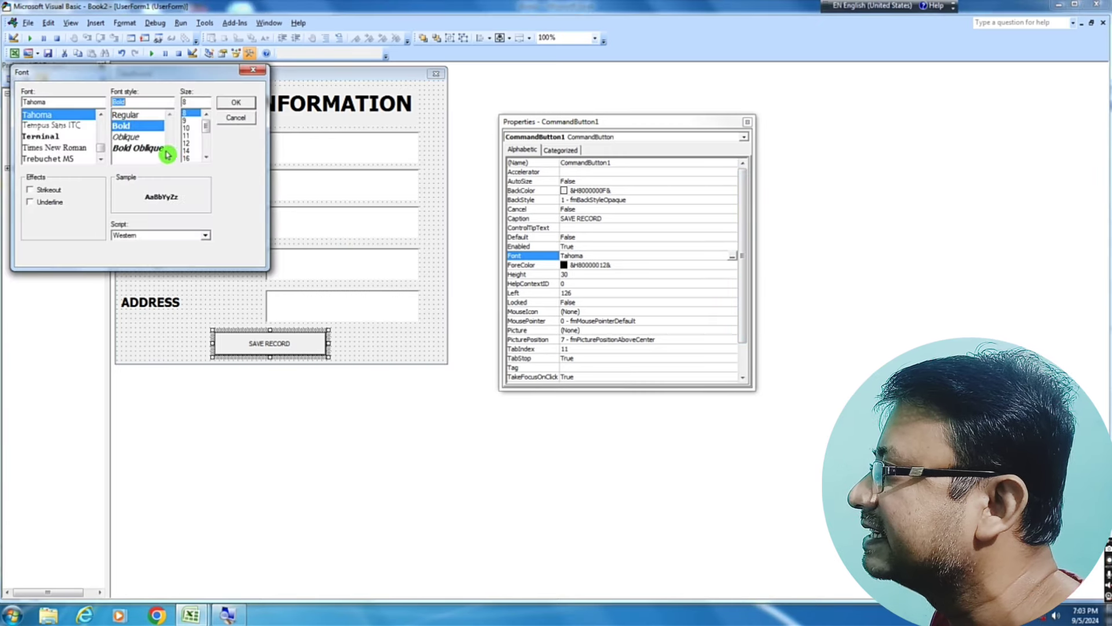
pyautogui.click(189, 160)
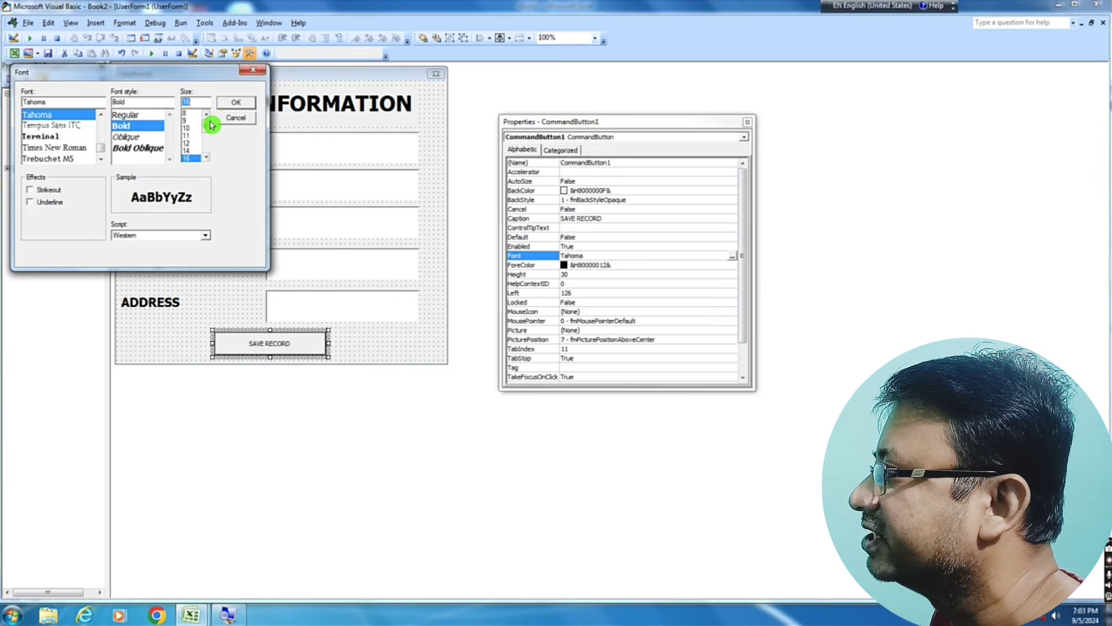
pyautogui.click(233, 104)
pyautogui.click(404, 359)
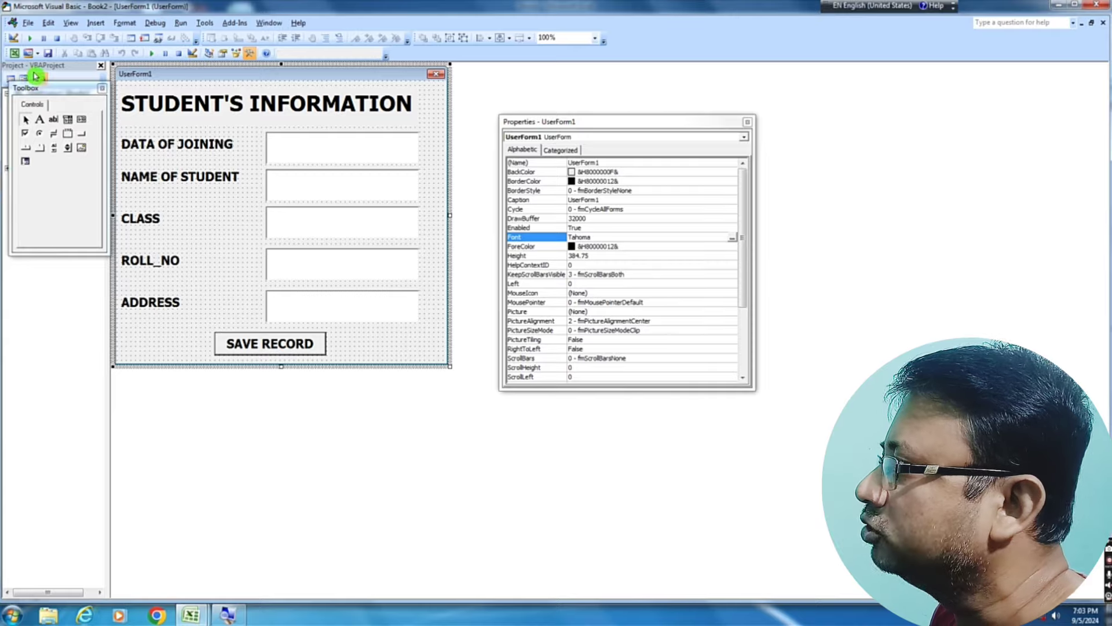
# - Move the Toolbox down, insert a blank UserForm2, and drag its corner to enlarge it
pyautogui.moveTo(52, 89)
pyautogui.mouseDown()
pyautogui.moveTo(45, 176)
pyautogui.moveTo(56, 243)
pyautogui.mouseUp()
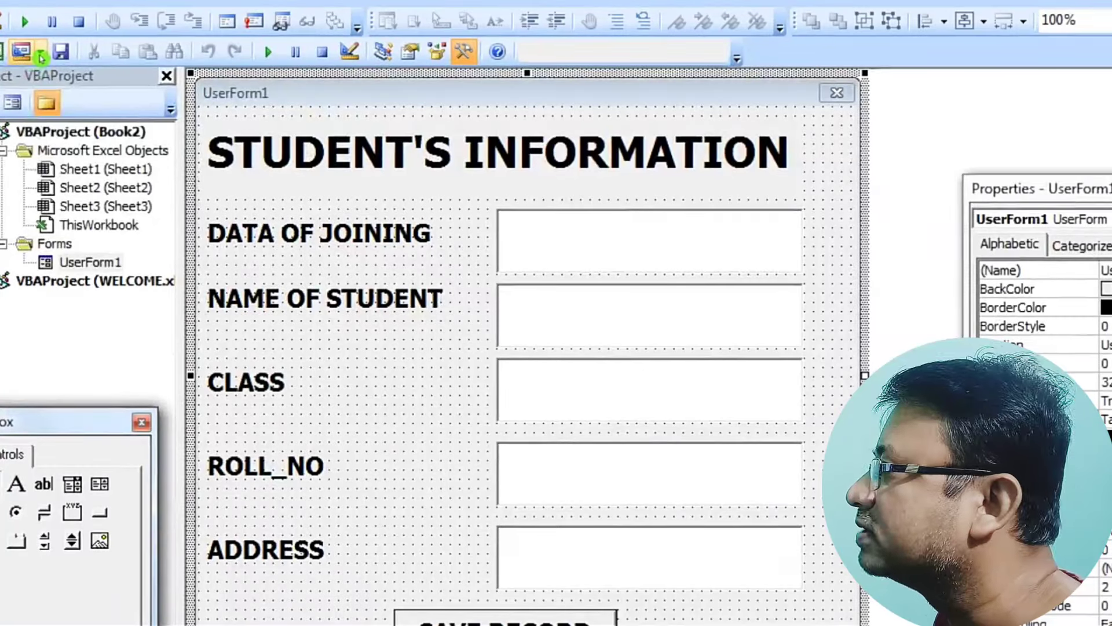
pyautogui.click(35, 54)
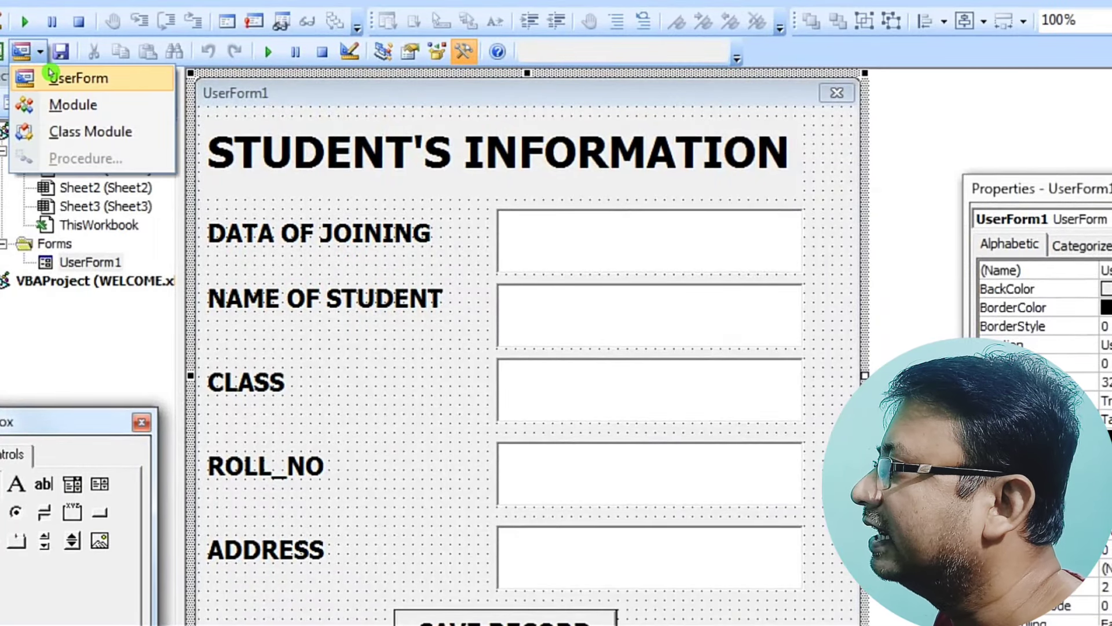
pyautogui.click(51, 75)
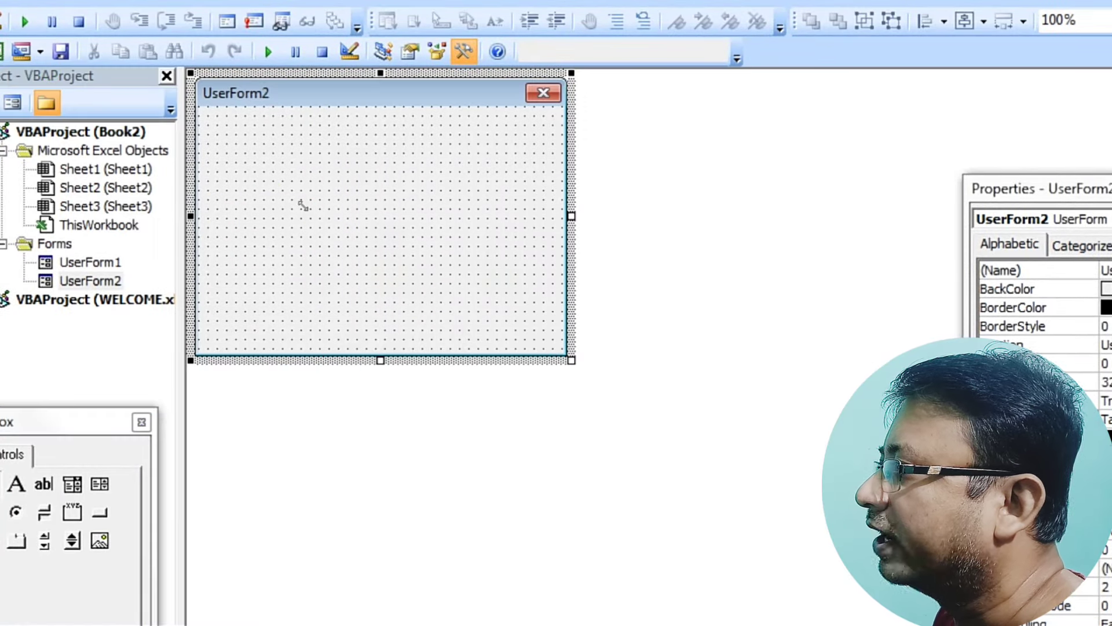
pyautogui.moveTo(571, 360); pyautogui.dragTo(711, 558)
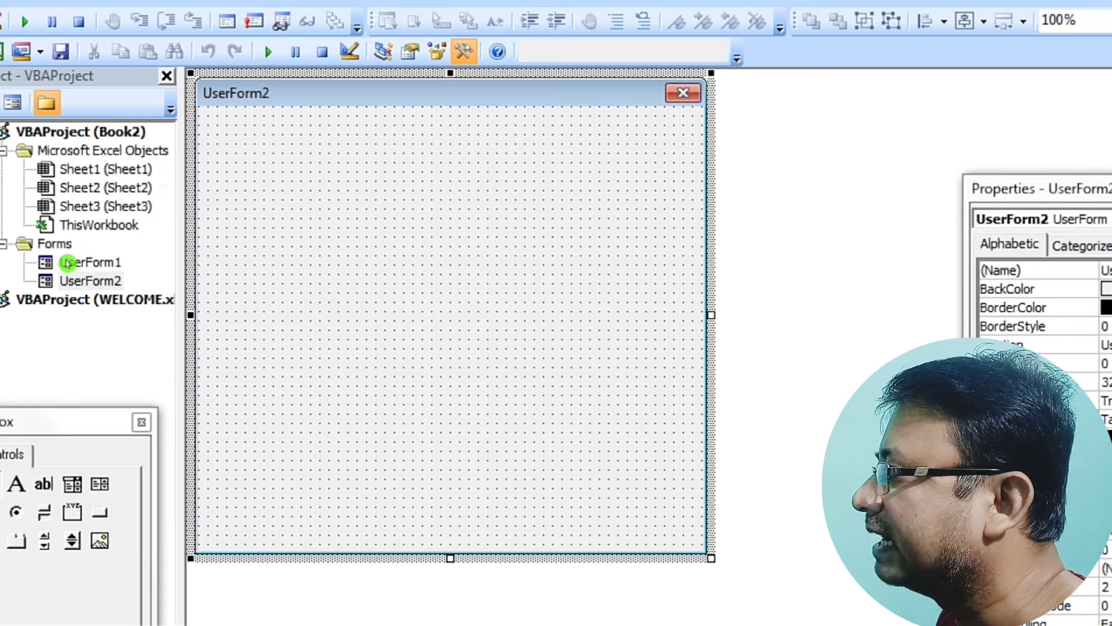
pyautogui.click(100, 512)
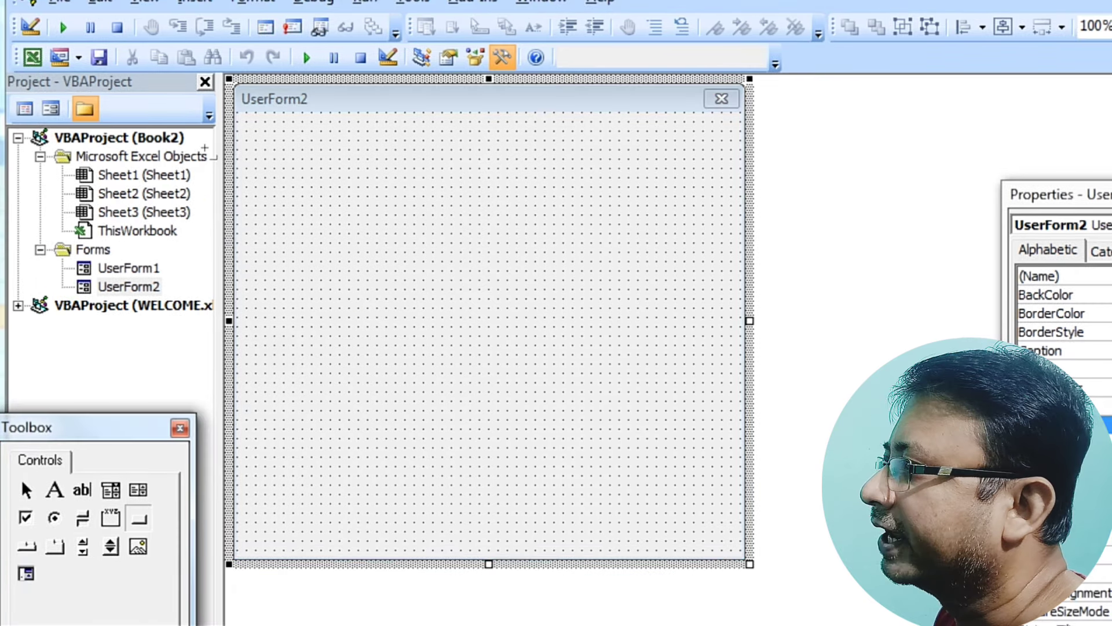
# - Draw a command button near UserForm2's top captioned ADD TRANSECTION
pyautogui.moveTo(471, 122); pyautogui.dragTo(489, 150)
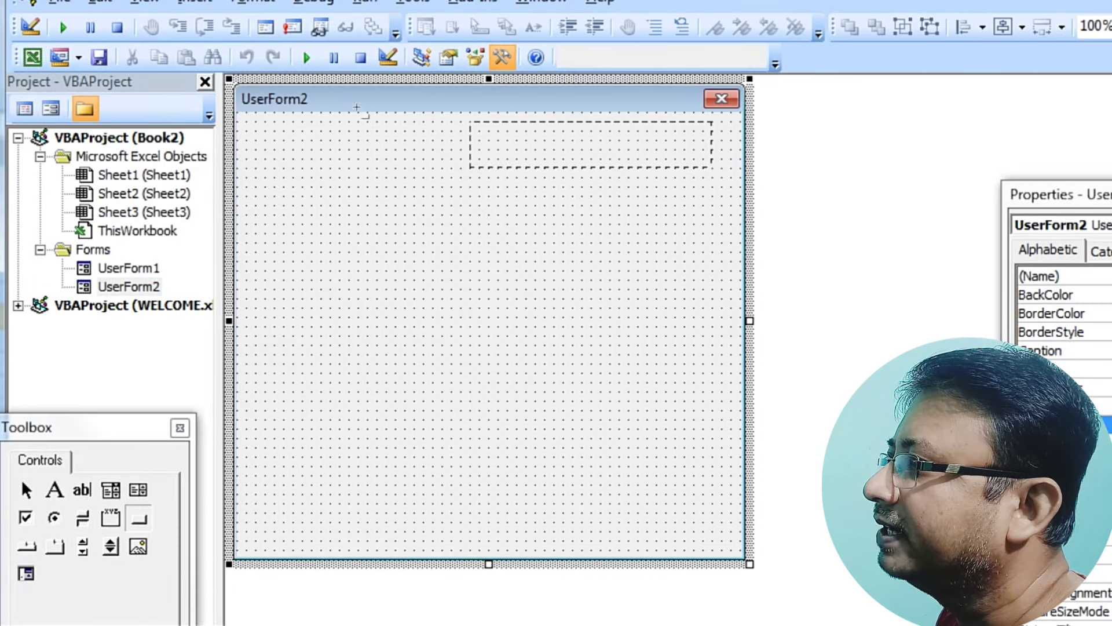
pyautogui.click(594, 145)
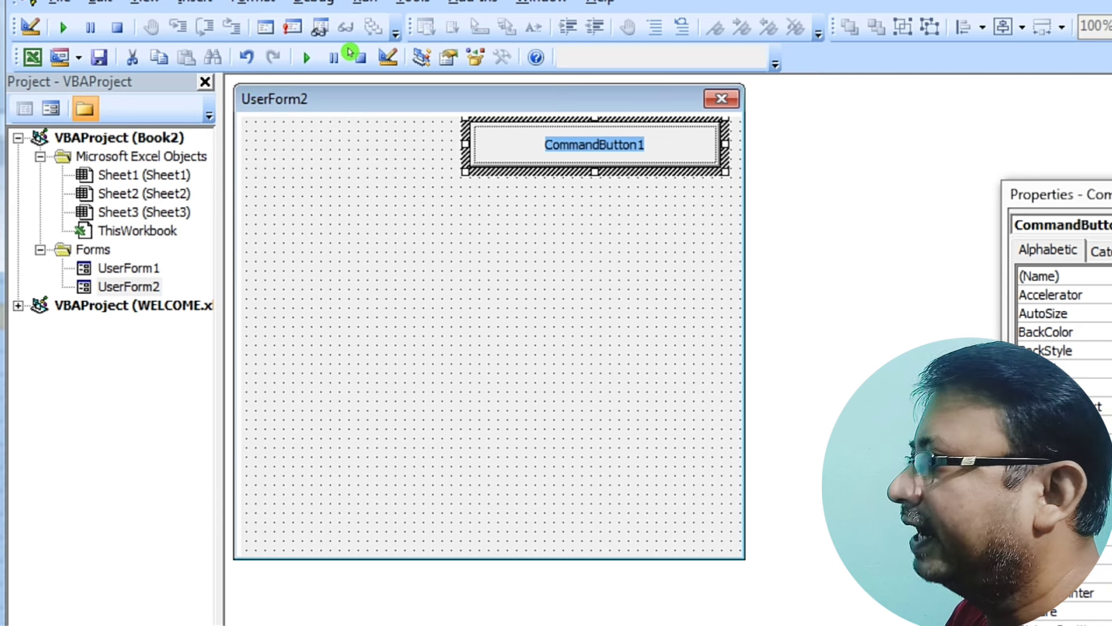
pyautogui.write('ADD TRA')
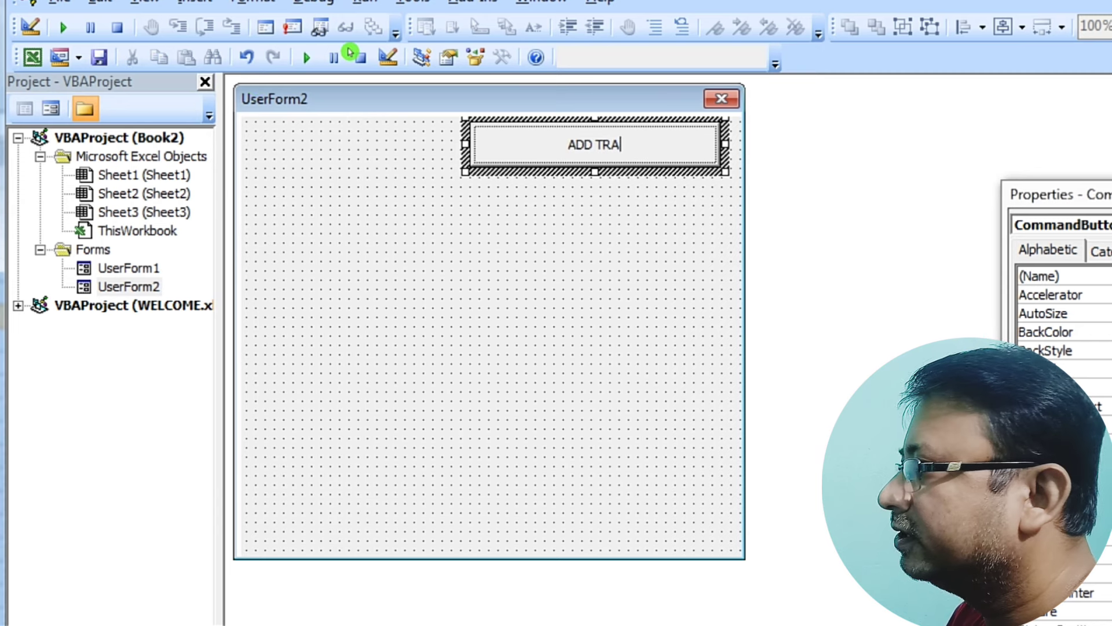
pyautogui.write('NS')
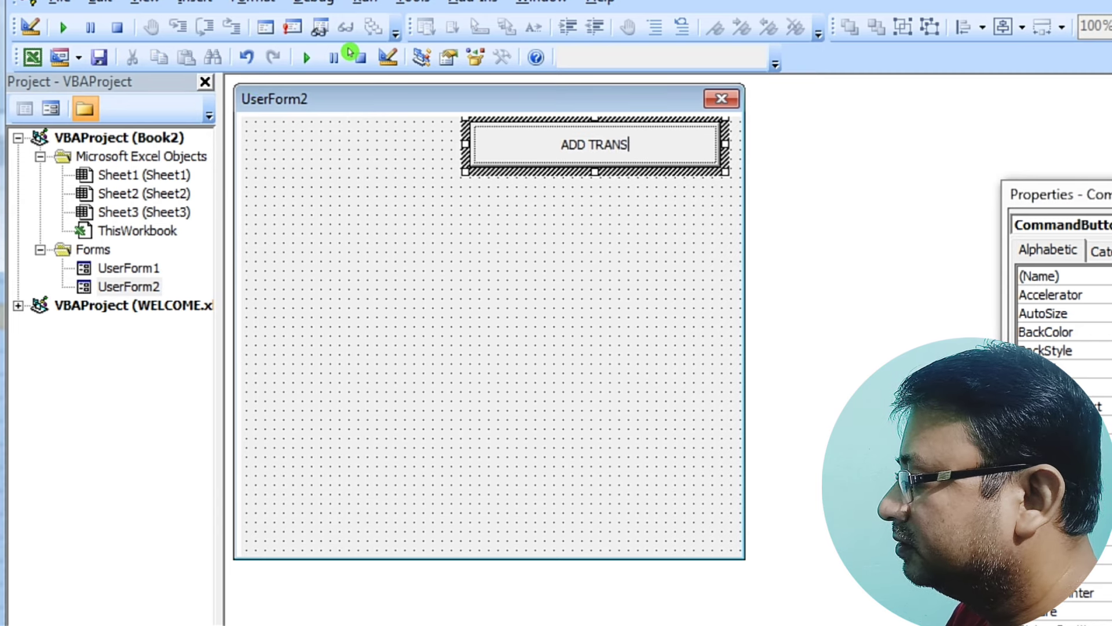
pyautogui.write('ACTION')
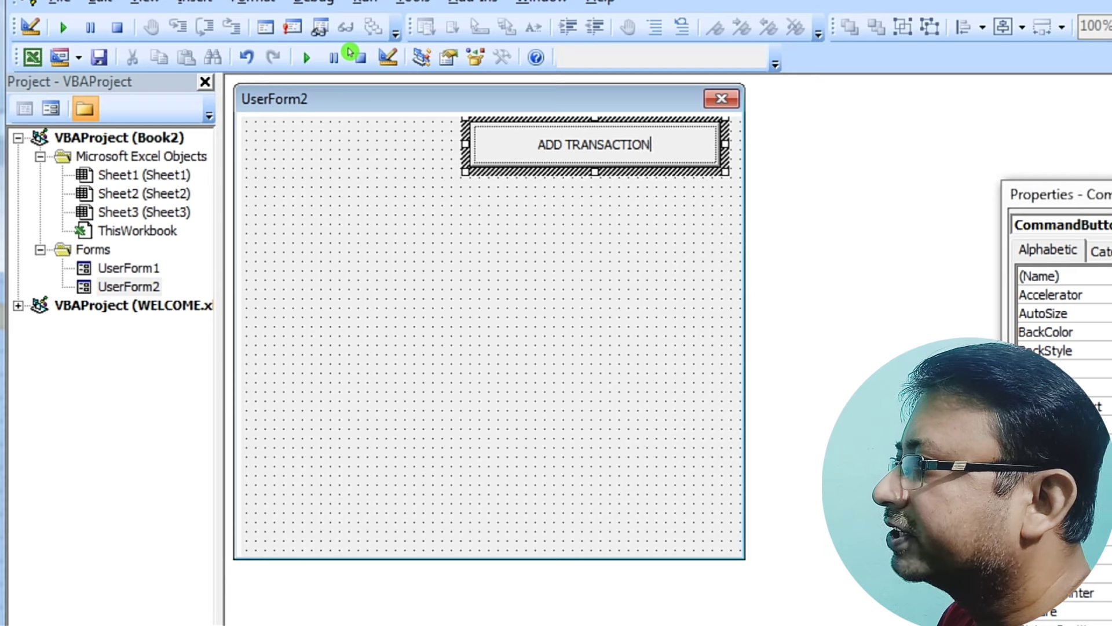
pyautogui.click(363, 77)
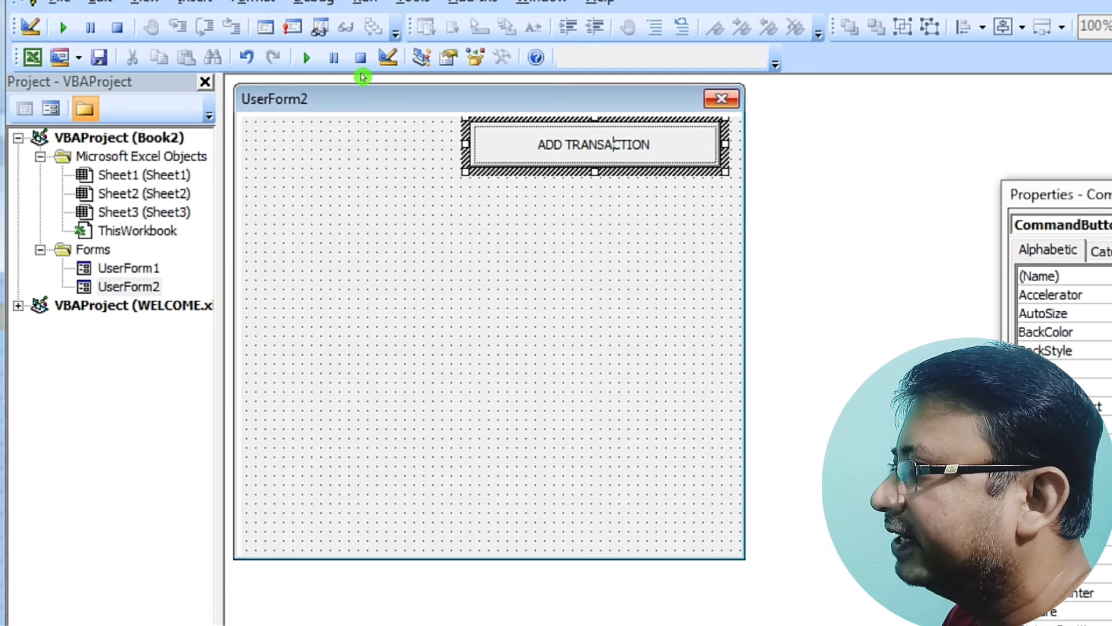
pyautogui.write('E')
pyautogui.click(322, 149)
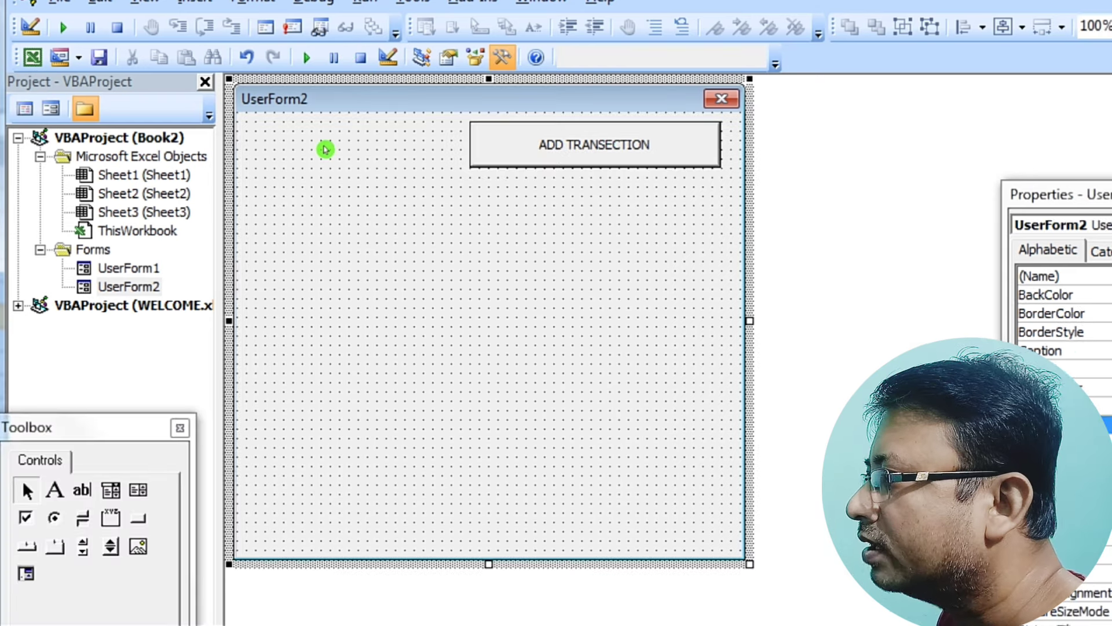
# - Set the ADD TRANSECTION button's font to size 16 and bold
pyautogui.click(308, 105)
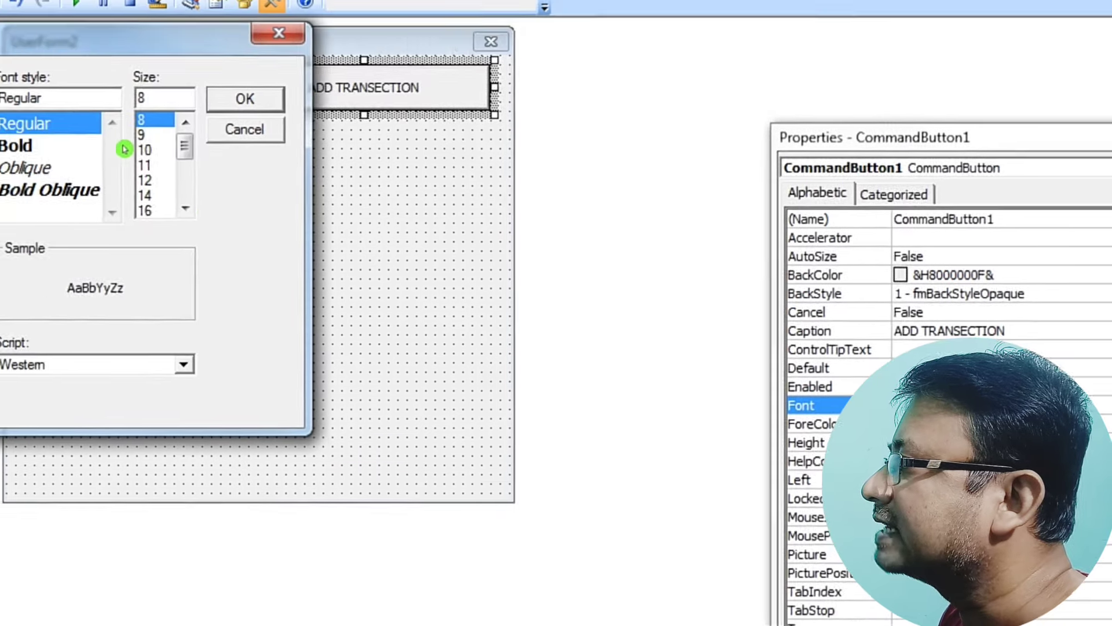
pyautogui.click(149, 211)
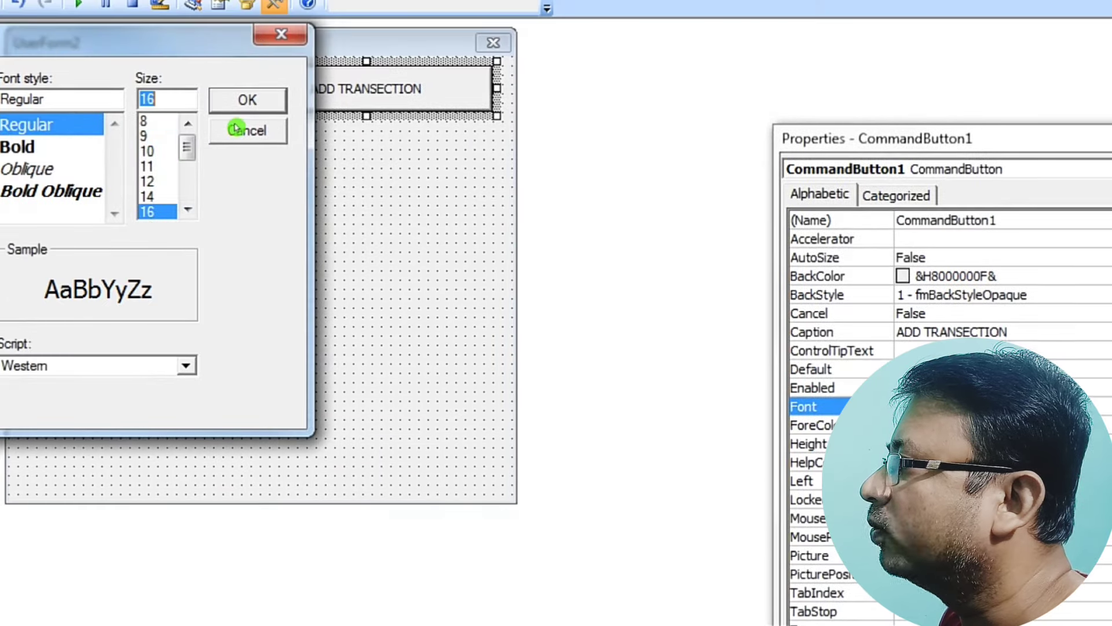
pyautogui.click(248, 100)
pyautogui.click(253, 160)
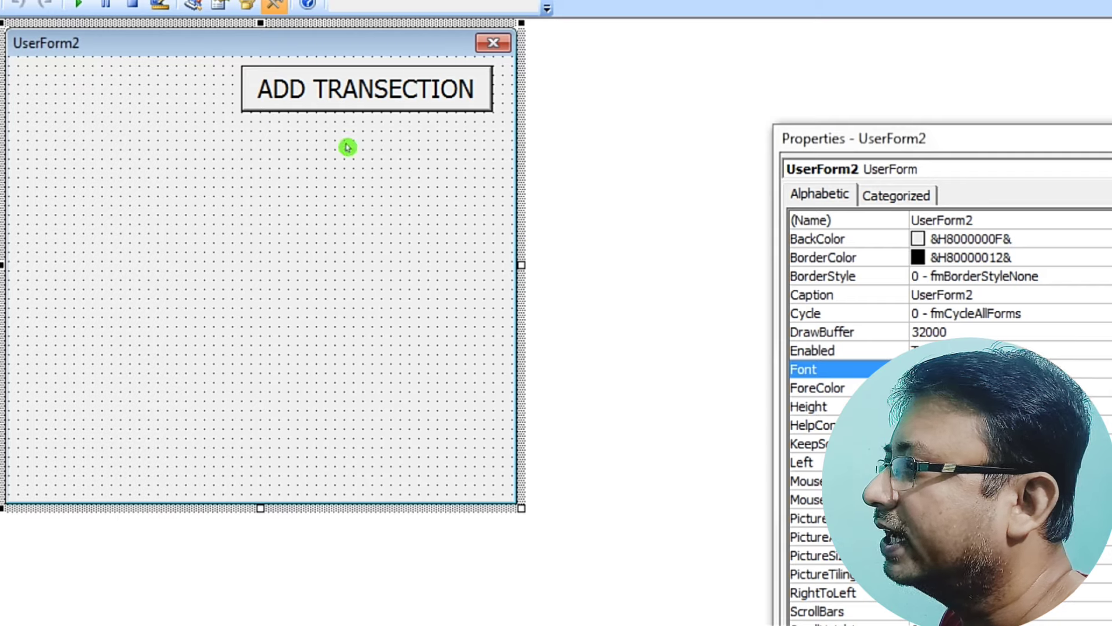
pyautogui.click(284, 104)
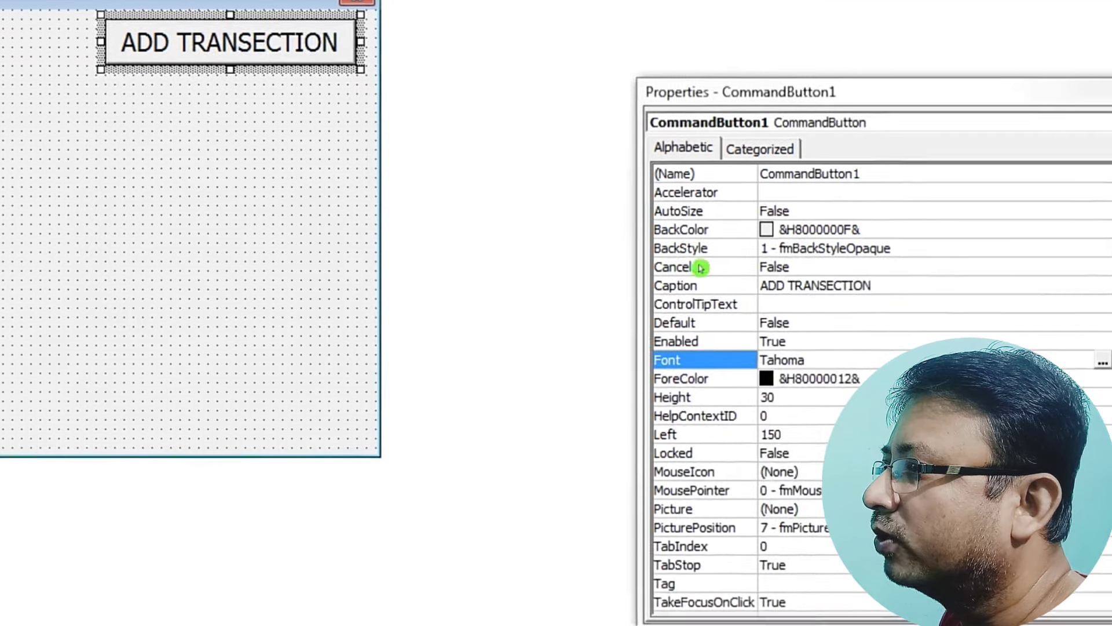
pyautogui.doubleClick(649, 369)
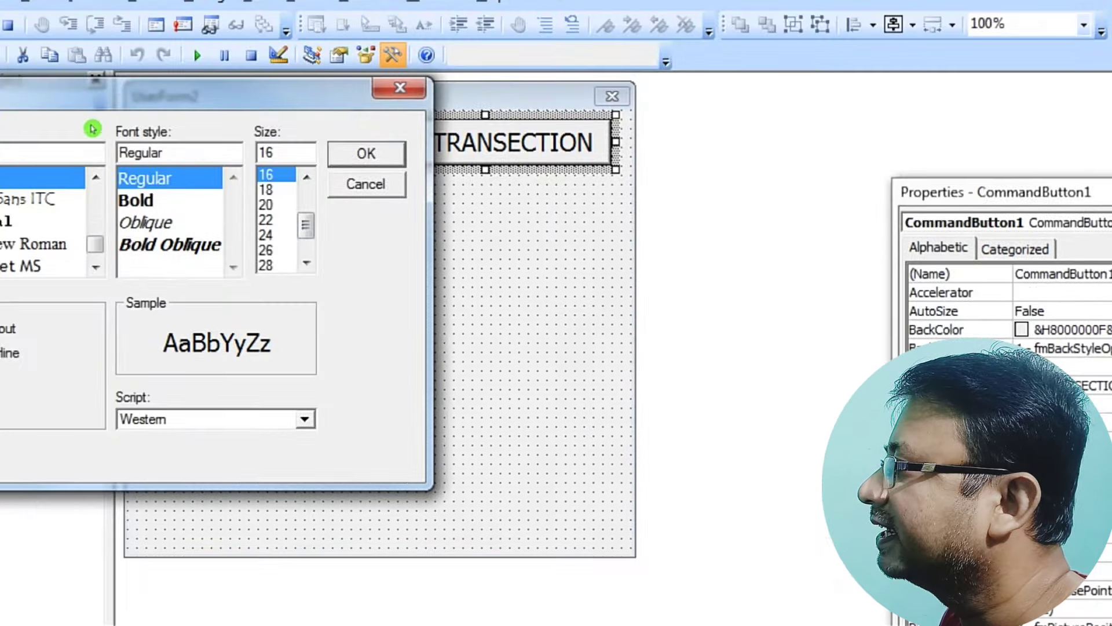
pyautogui.click(168, 200)
pyautogui.press('Return')
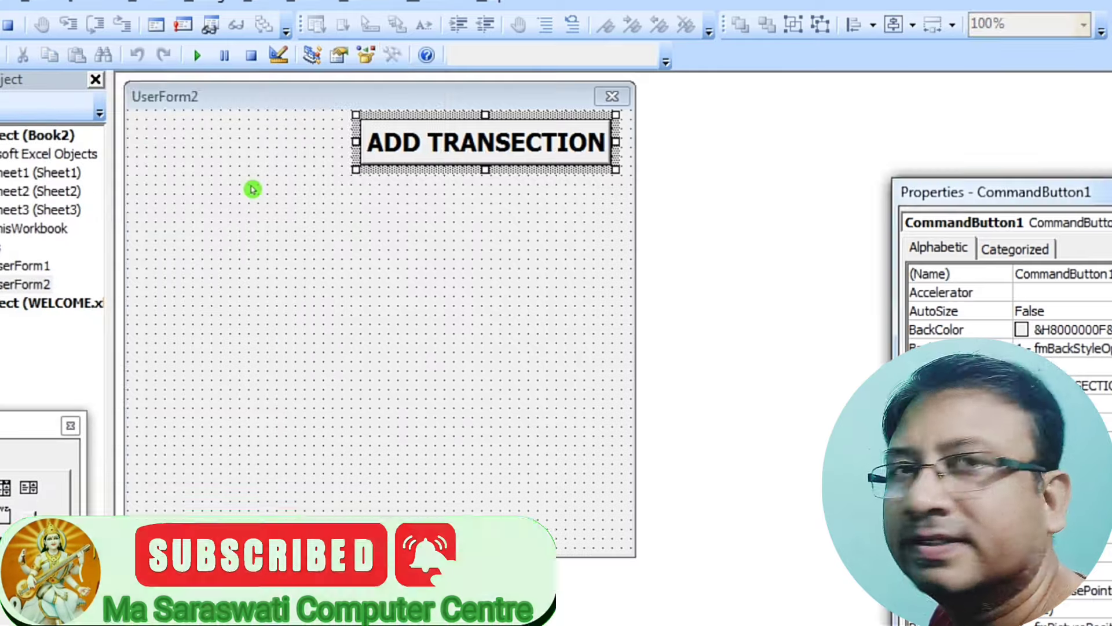
pyautogui.click(229, 171)
pyautogui.click(361, 122)
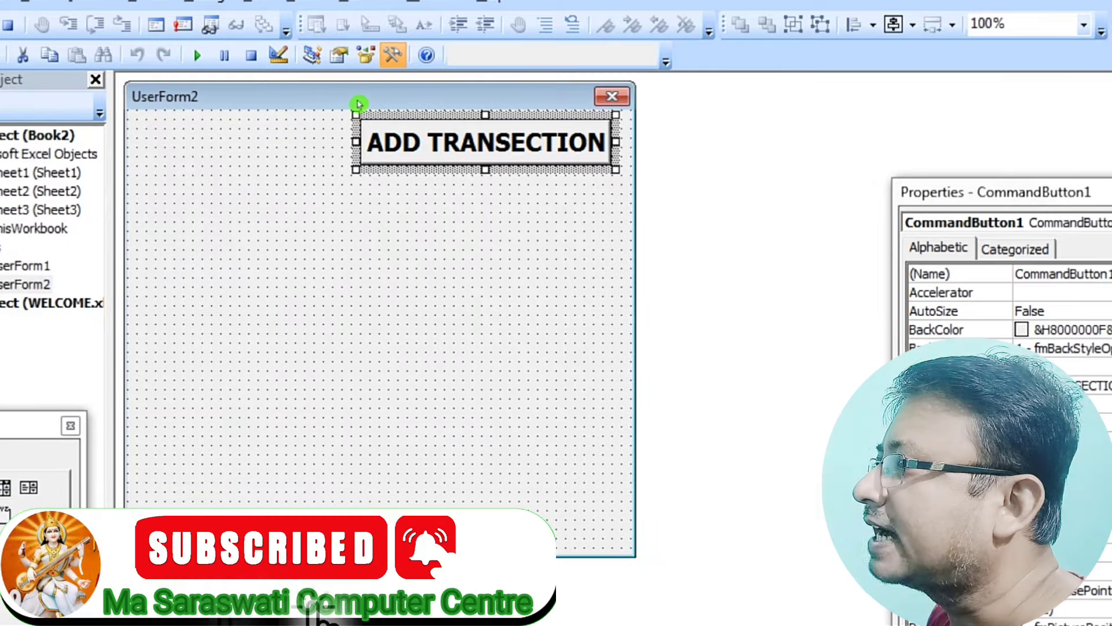
pyautogui.click(281, 164)
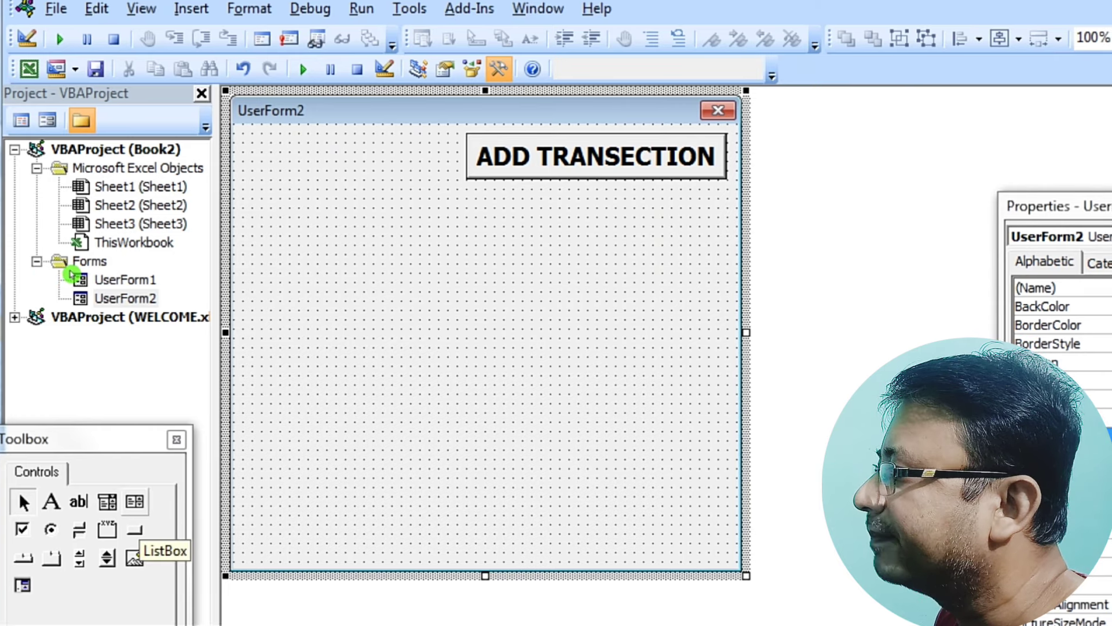
# - Draw a wide list box below the button and shrink UserForm2 to fit it
pyautogui.click(70, 276)
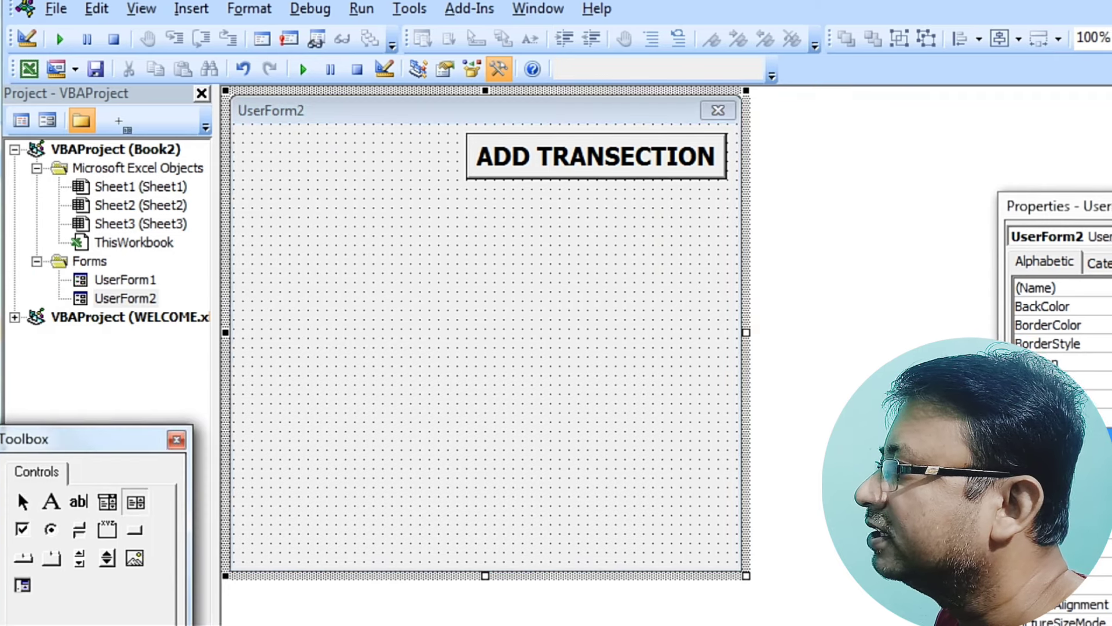
pyautogui.moveTo(119, 122); pyautogui.dragTo(253, 184)
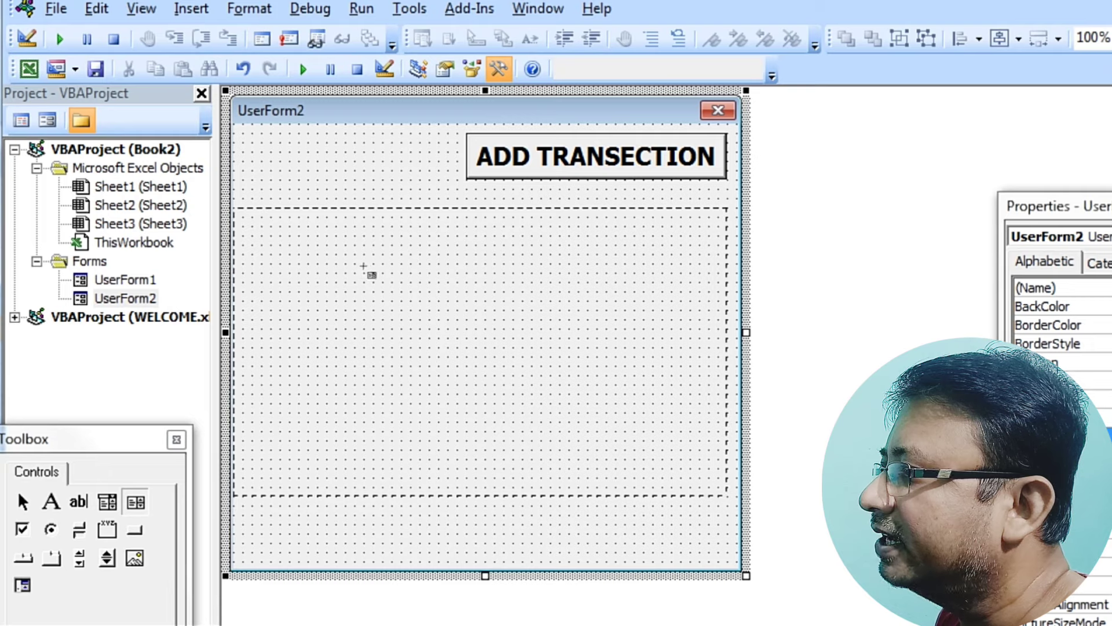
pyautogui.moveTo(369, 262); pyautogui.dragTo(350, 268)
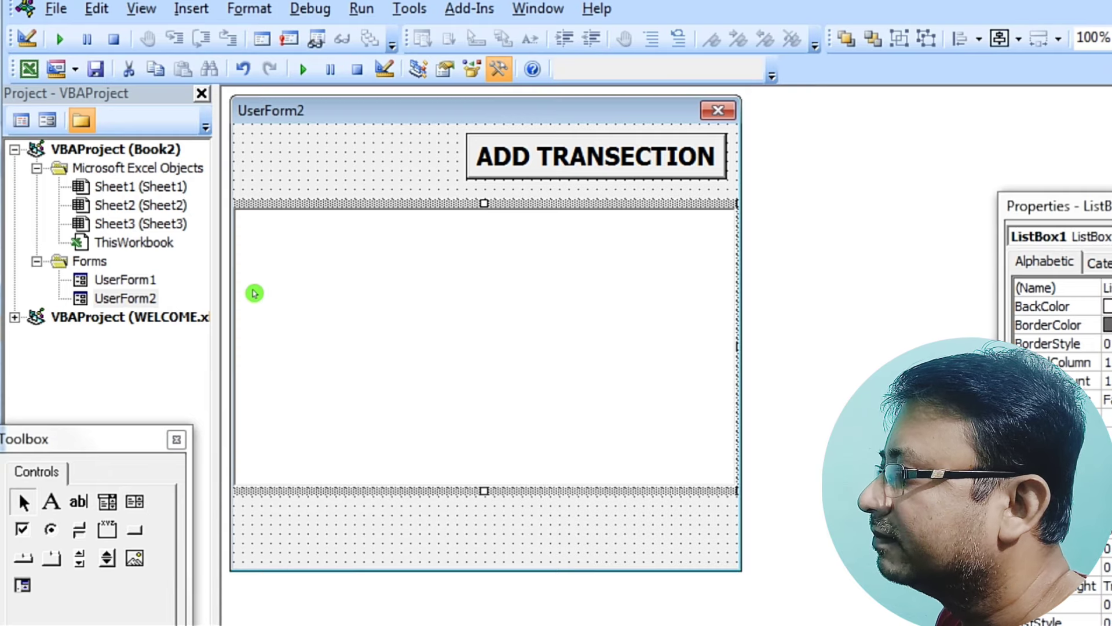
pyautogui.click(237, 312)
pyautogui.moveTo(241, 270); pyautogui.dragTo(275, 144)
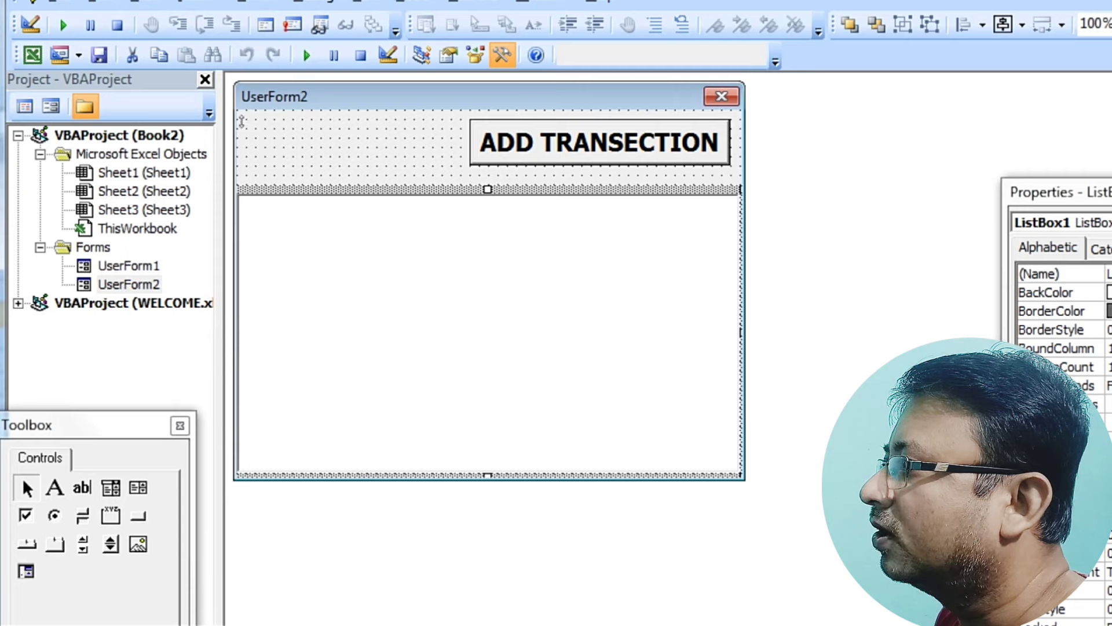
pyautogui.moveTo(250, 189); pyautogui.dragTo(259, 174)
pyautogui.click(253, 181)
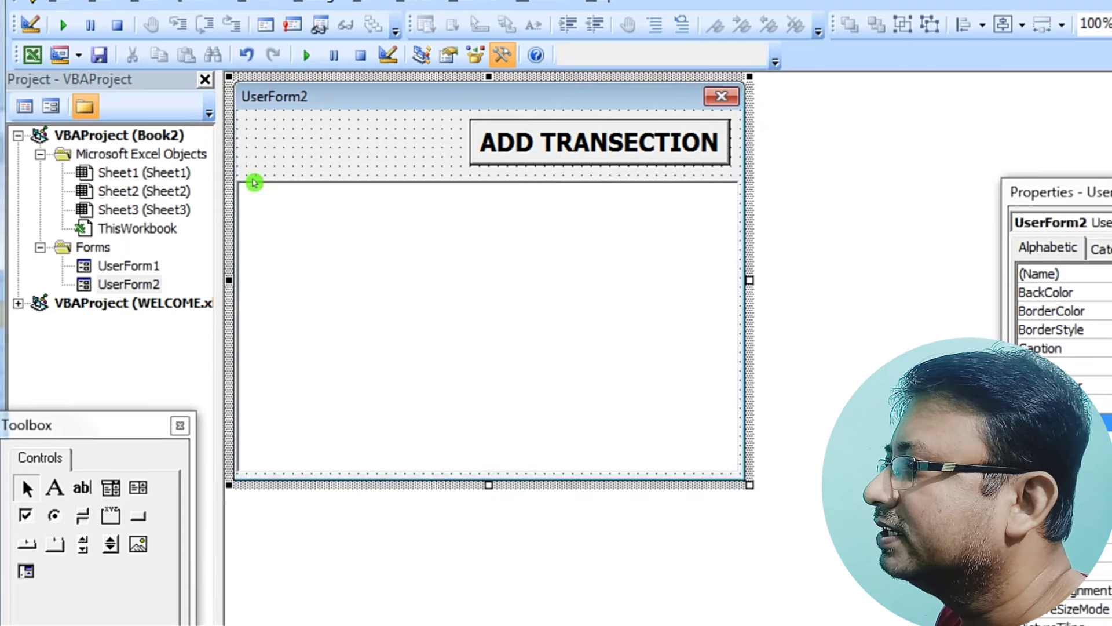
pyautogui.click(252, 178)
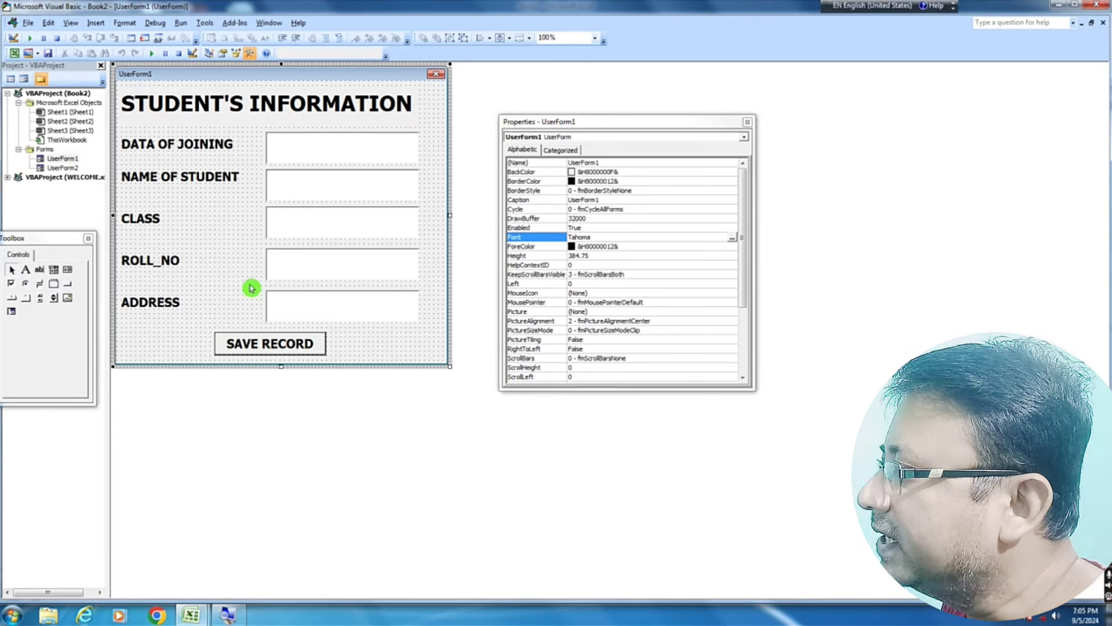
# - Open UserForm1's design from the Project Explorer
pyautogui.click(68, 168)
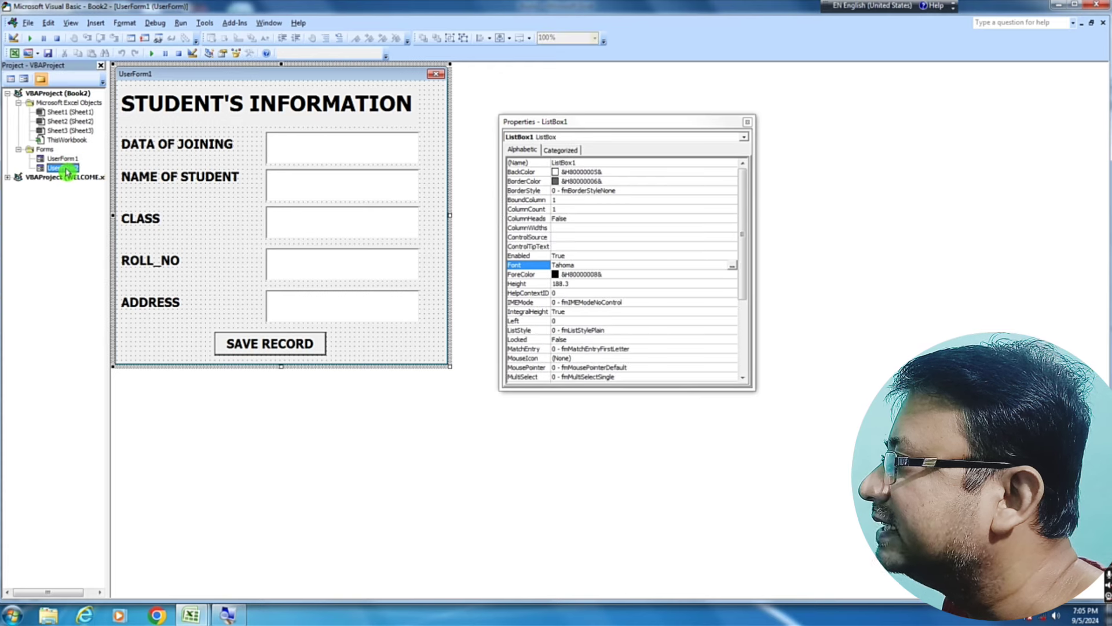
pyautogui.doubleClick(62, 168)
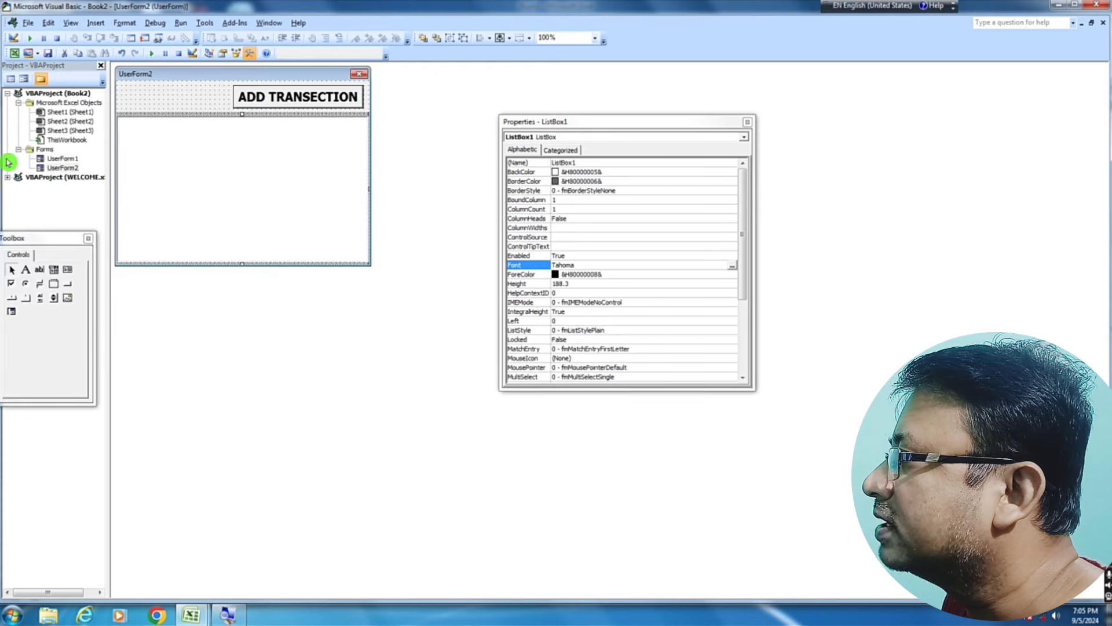
pyautogui.doubleClick(59, 160)
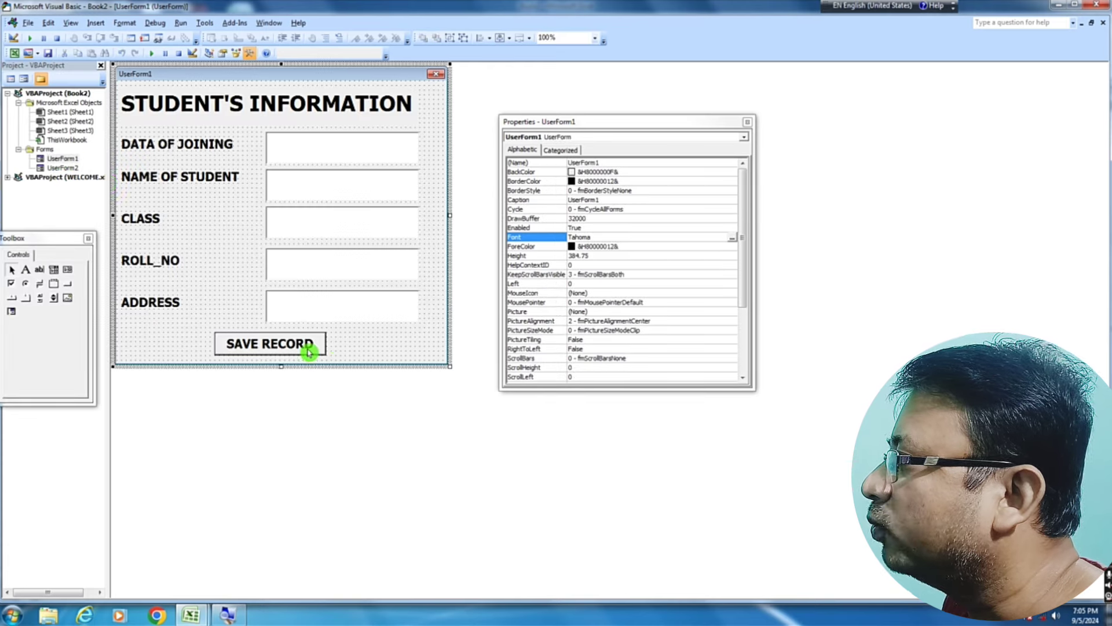
# - In SAVE RECORD's Click procedure, write UserForm2.ListBox1.AddItem Me.TextBox1.Text
pyautogui.doubleClick(277, 345)
pyautogui.write('USERFORM2')
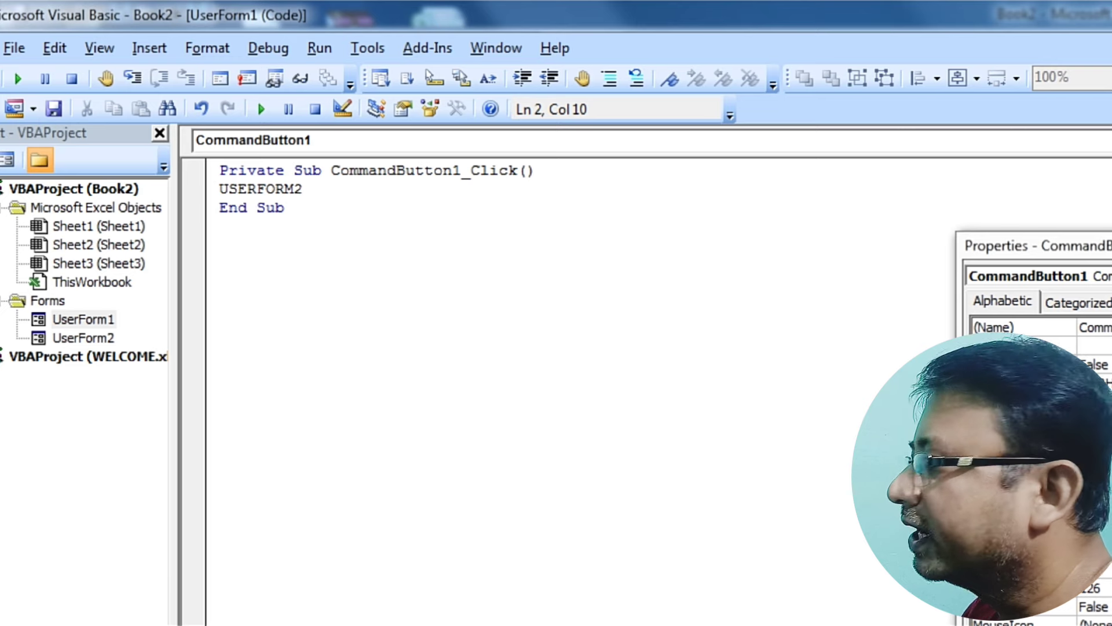
pyautogui.write('.LISTBOX1')
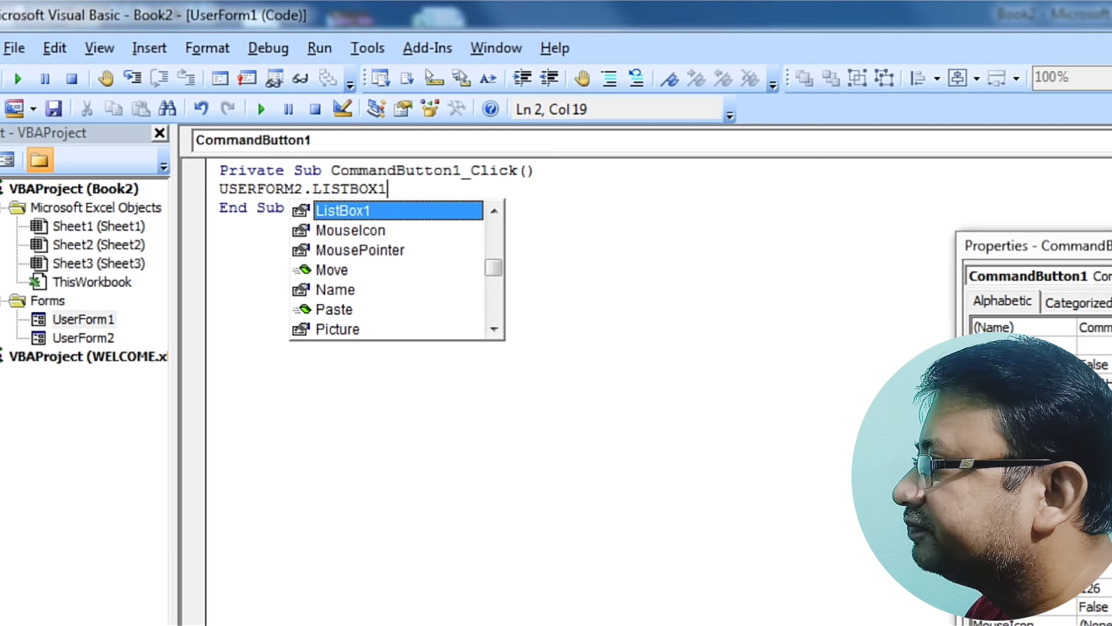
pyautogui.write('.ADD')
pyautogui.press('Tab')
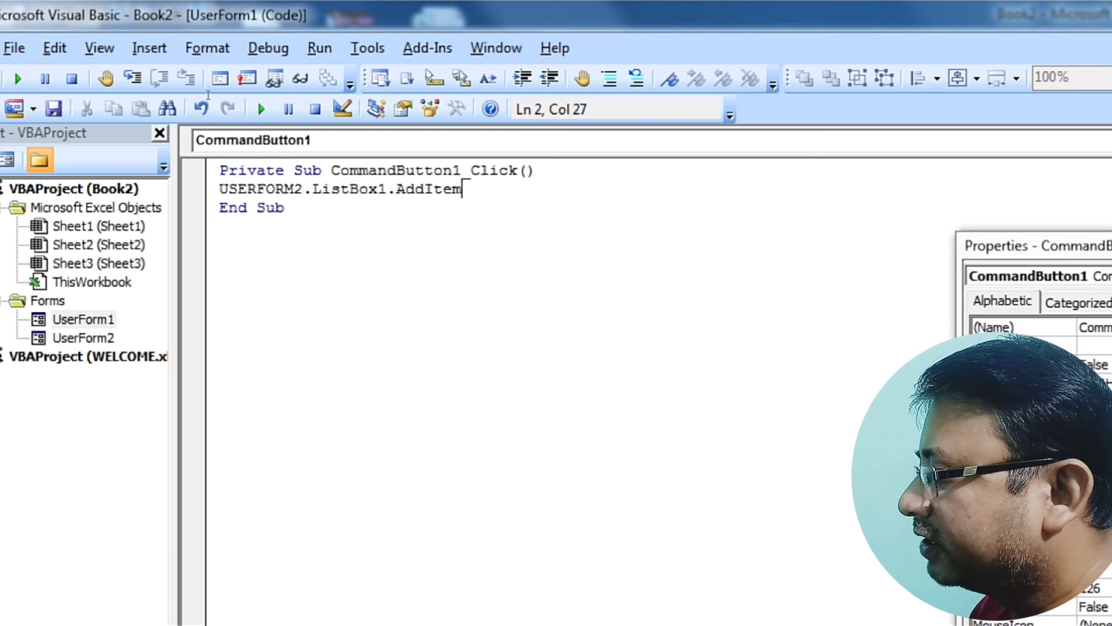
pyautogui.write('ME ')
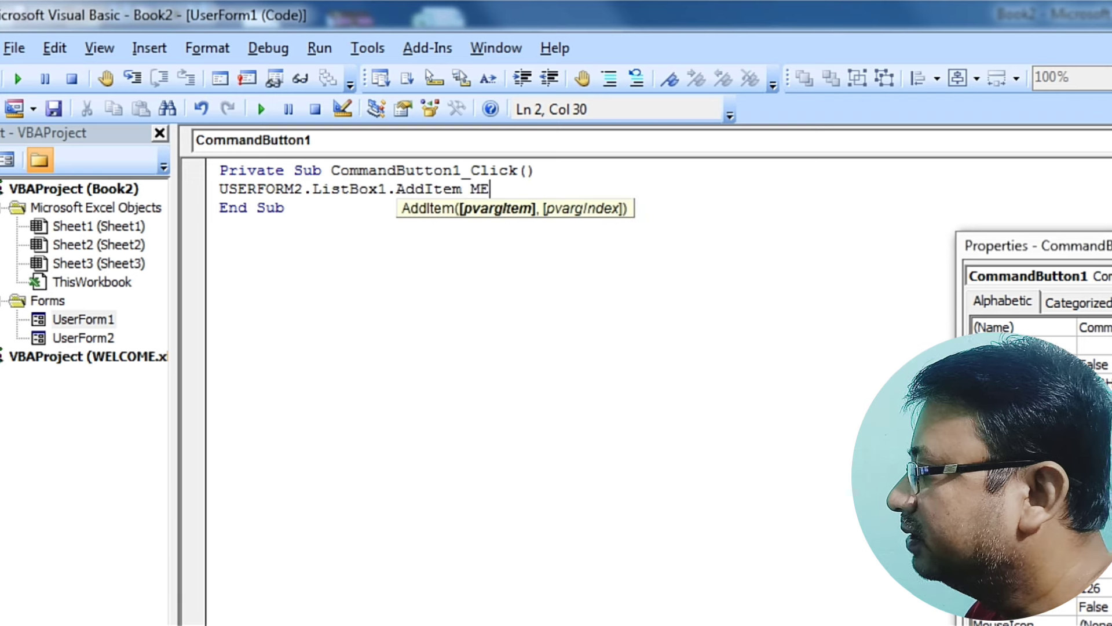
pyautogui.write('.')
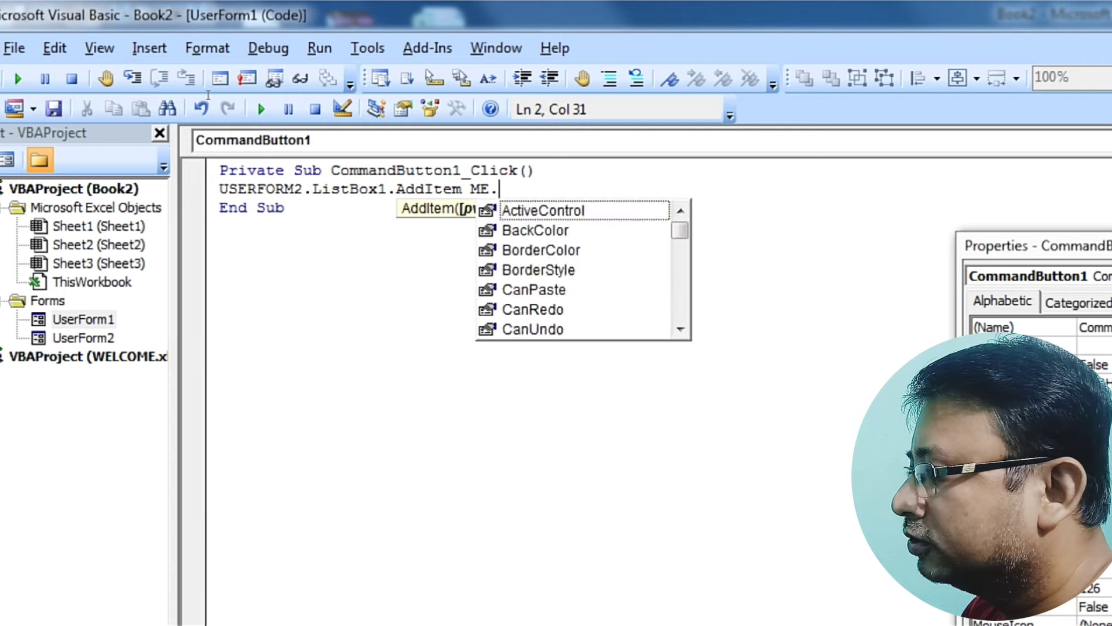
pyautogui.write('TEXT')
pyautogui.press('Tab')
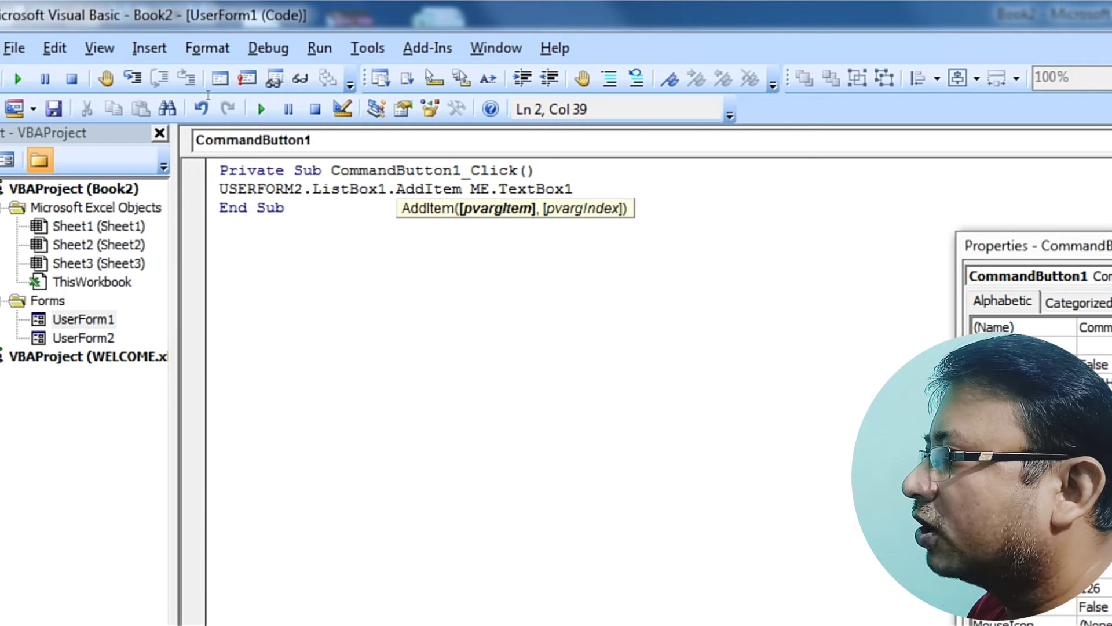
pyautogui.write('.TE')
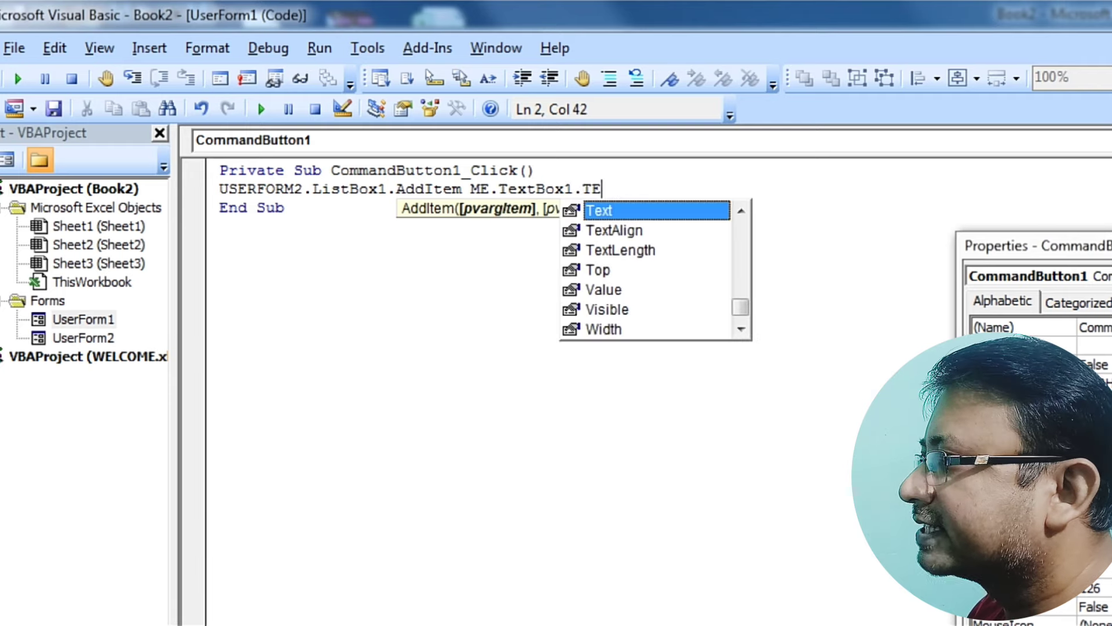
pyautogui.press('Tab')
pyautogui.press('Return')
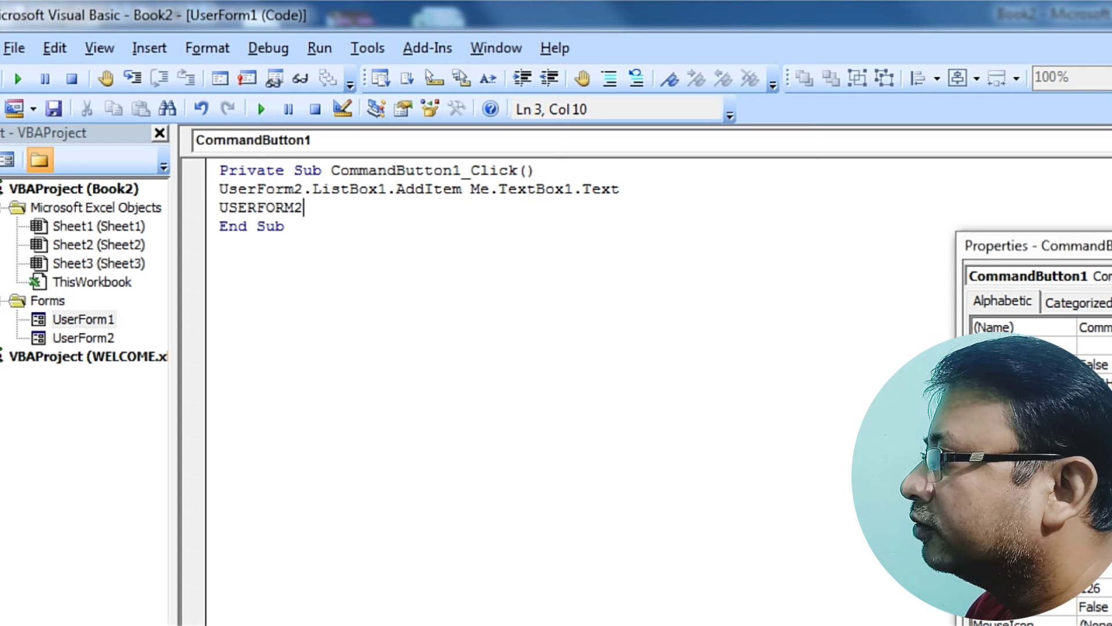
# - Write UserForm2.ListBox1.List(UserForm2.ListBox1.ListCount-1,1)=Me.TextBox2 on line 3
pyautogui.write('.LIS')
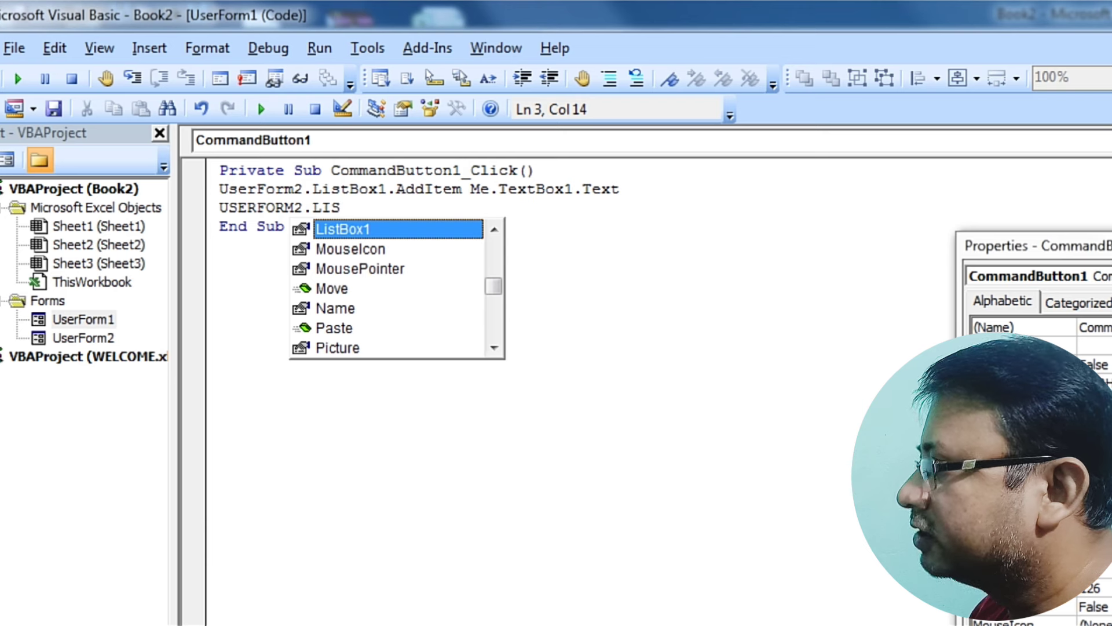
pyautogui.press('Tab')
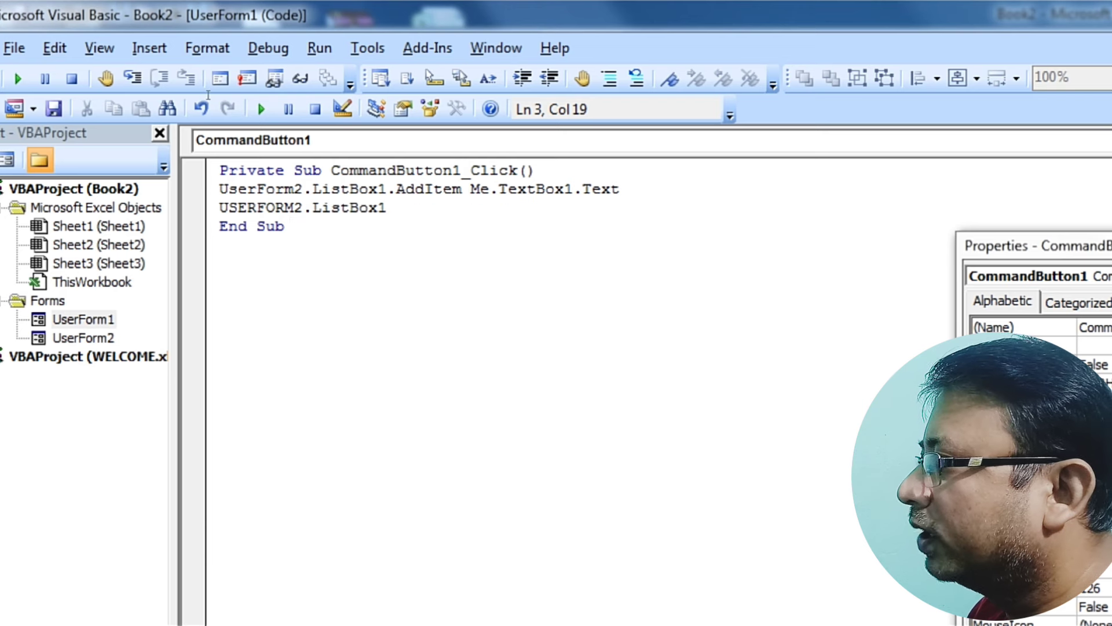
pyautogui.write('.LIST')
pyautogui.press('Tab')
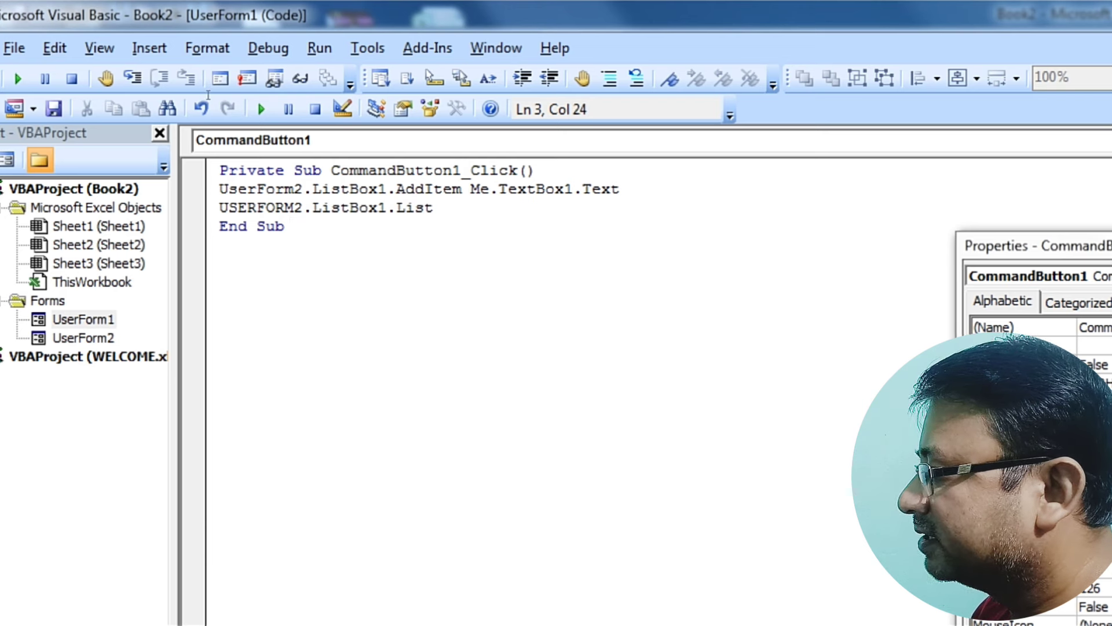
pyautogui.write('(')
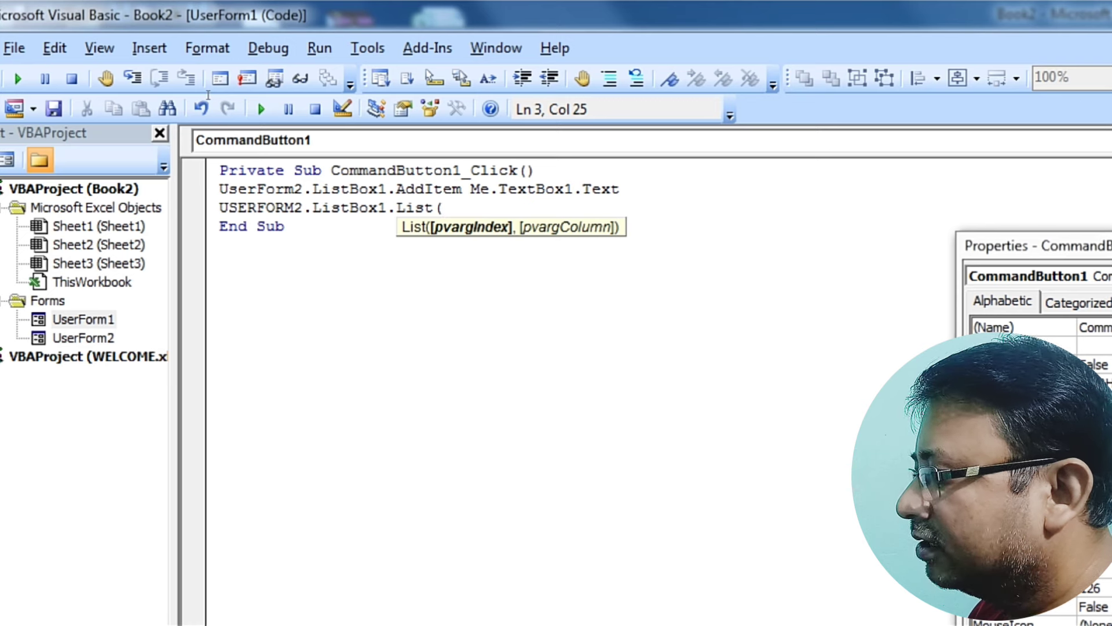
pyautogui.write('USERFORM2')
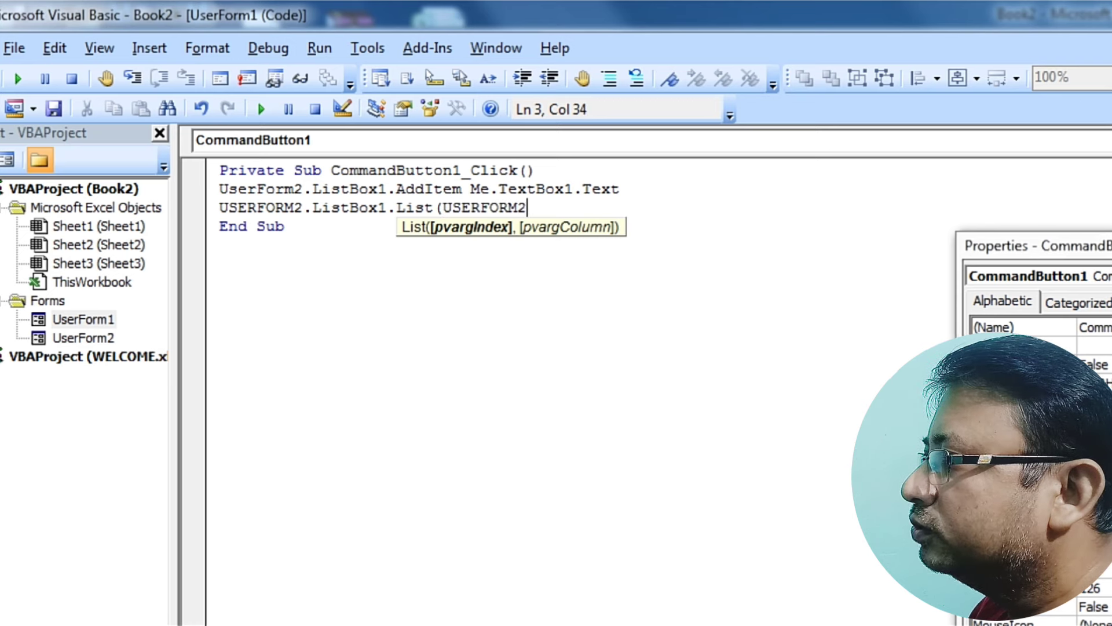
pyautogui.write('.LIST')
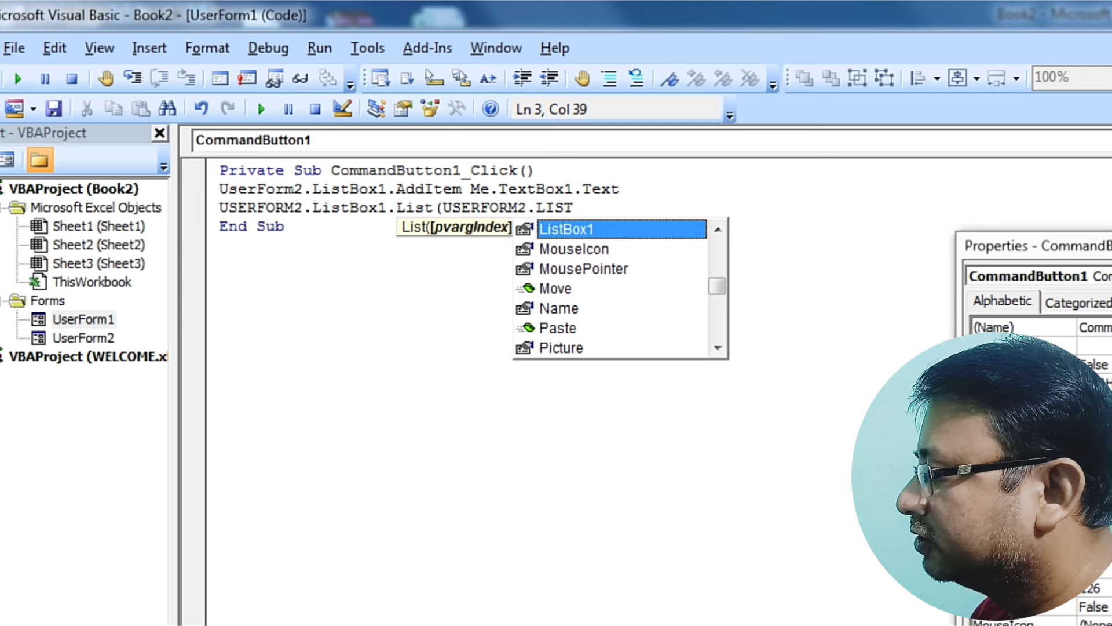
pyautogui.press('Tab')
pyautogui.write('.')
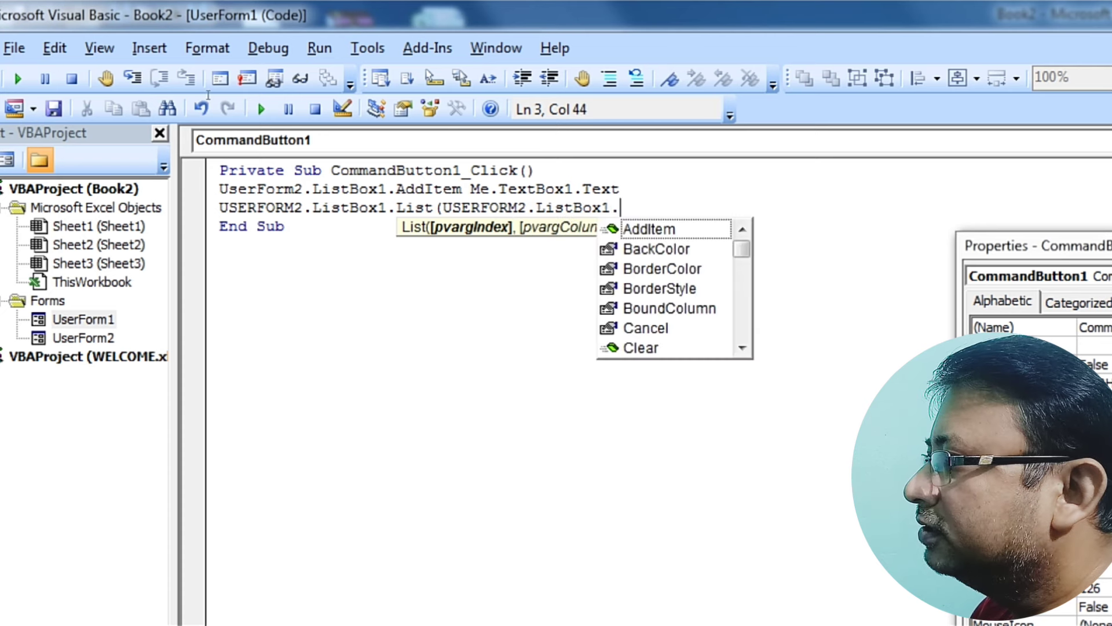
pyautogui.write('LIST')
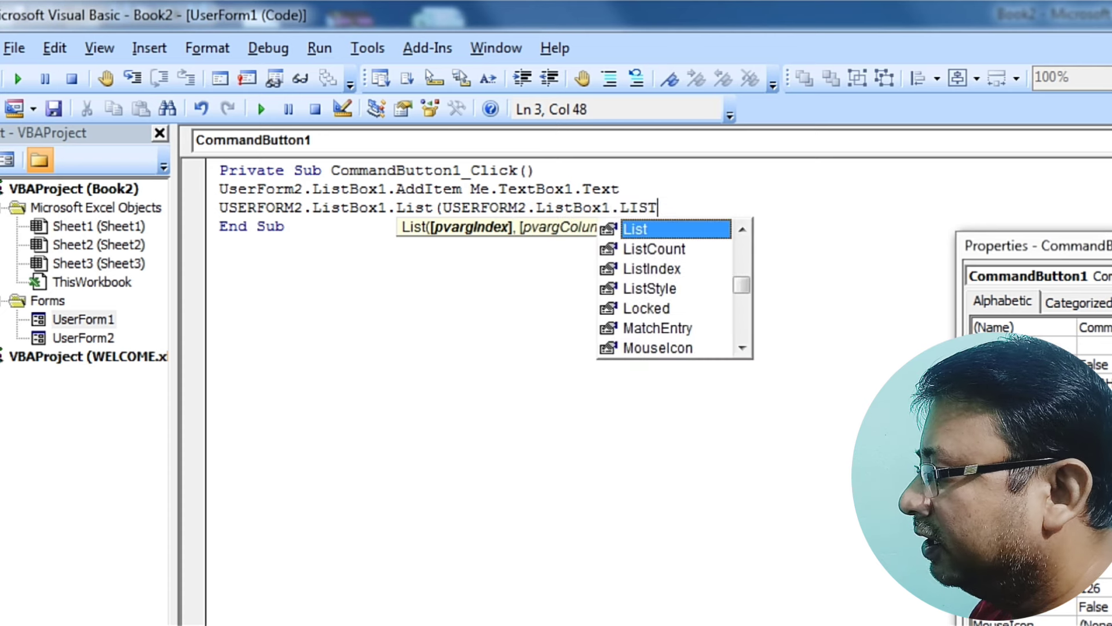
pyautogui.press('Down')
pyautogui.press('Tab')
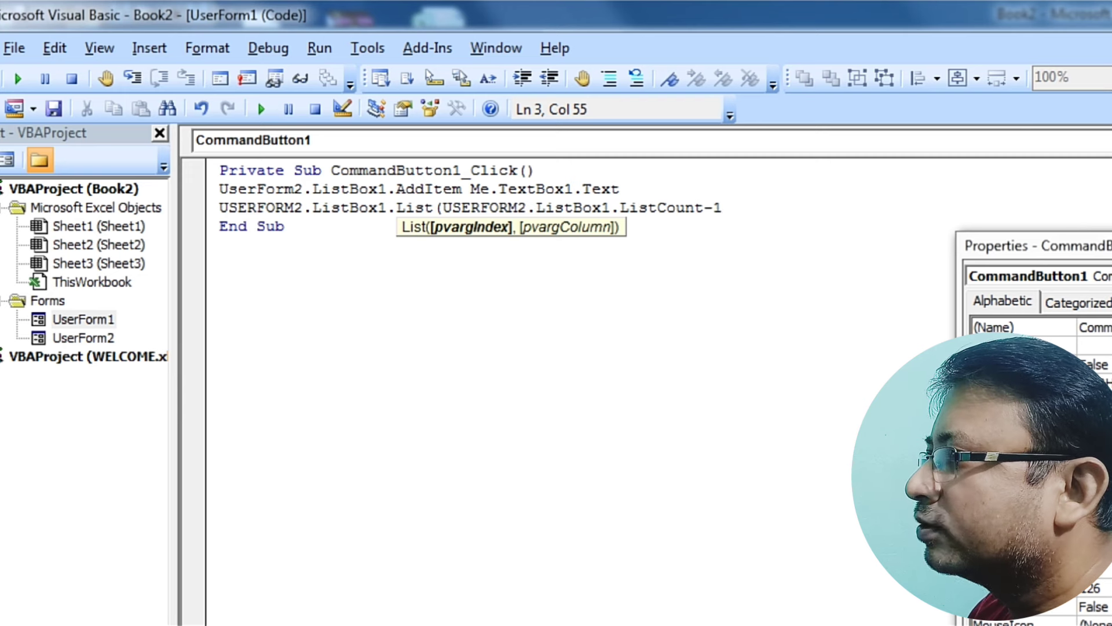
pyautogui.write(',1')
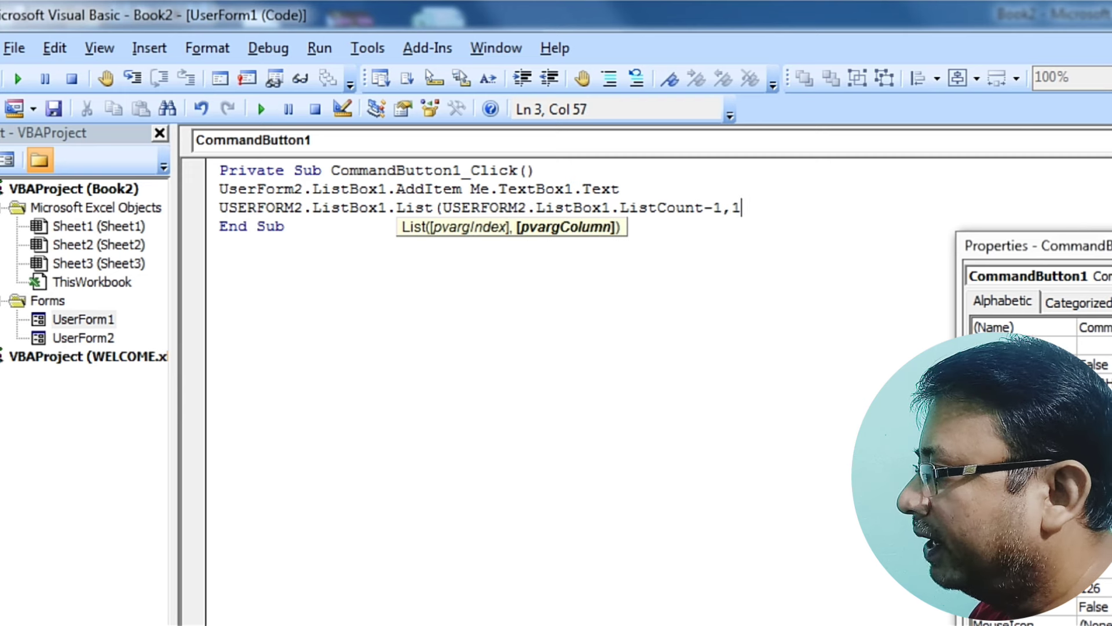
pyautogui.write(')=')
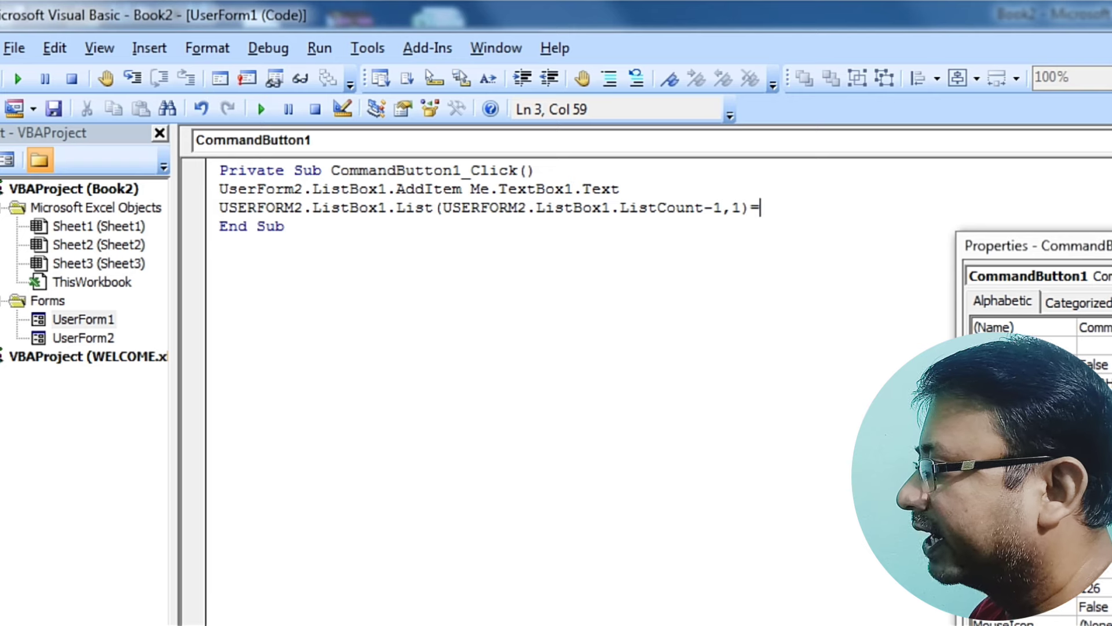
pyautogui.write('ME.')
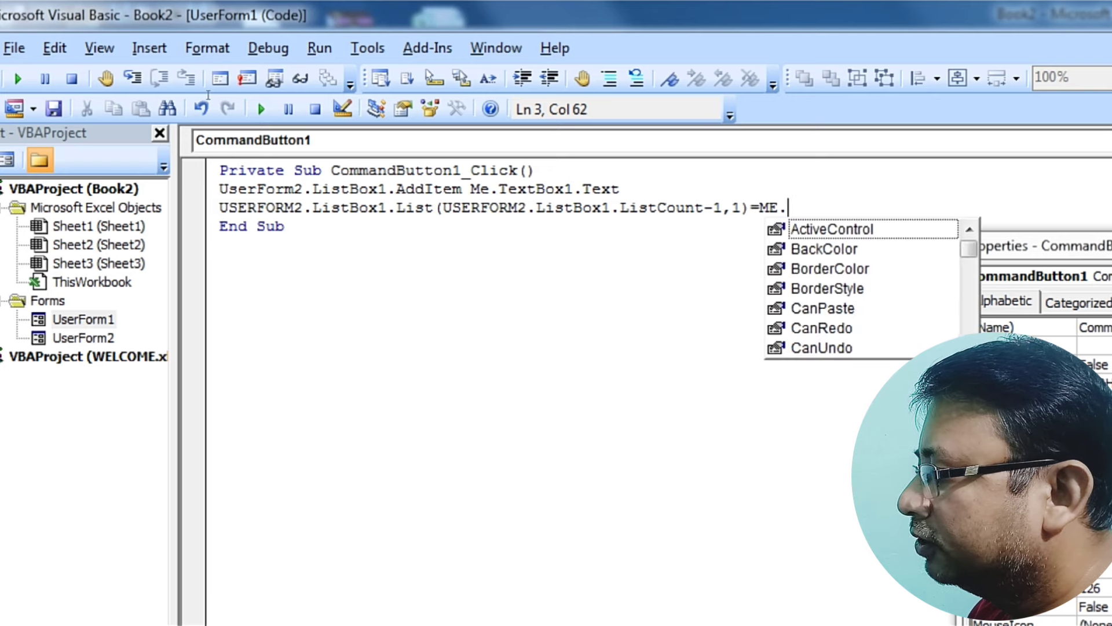
pyautogui.write('TE')
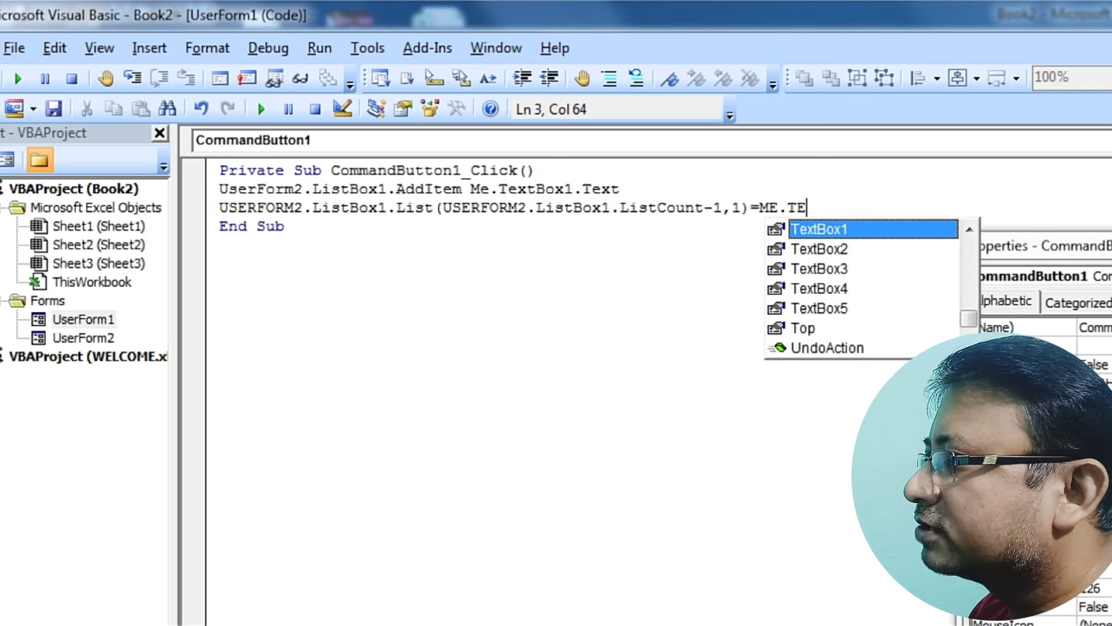
pyautogui.press('Down')
pyautogui.press('Tab')
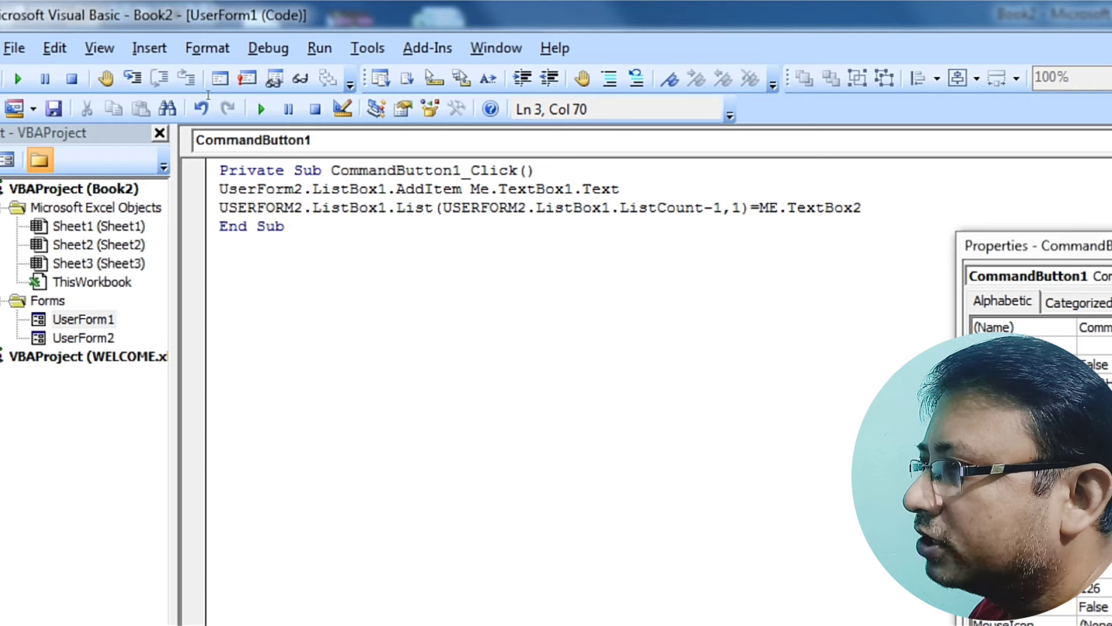
pyautogui.press('Return')
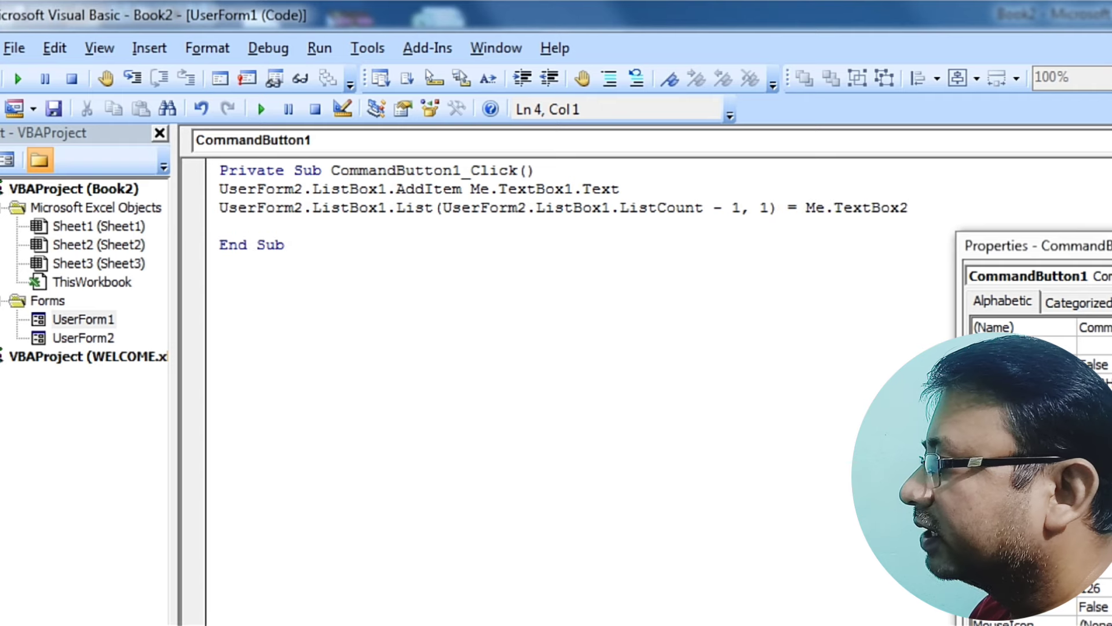
# - Append .Text to the TextBox2 reference, add a blank line, and select line 3 for copying
pyautogui.press('Left')
pyautogui.write('.')
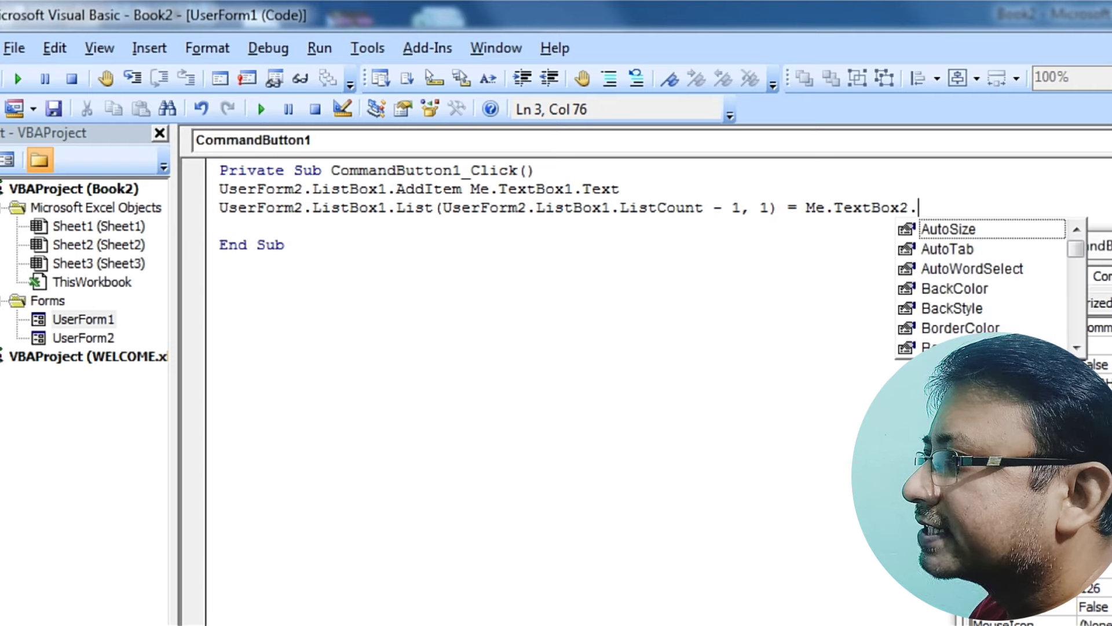
pyautogui.write('TE')
pyautogui.press('Tab')
pyautogui.press('Return')
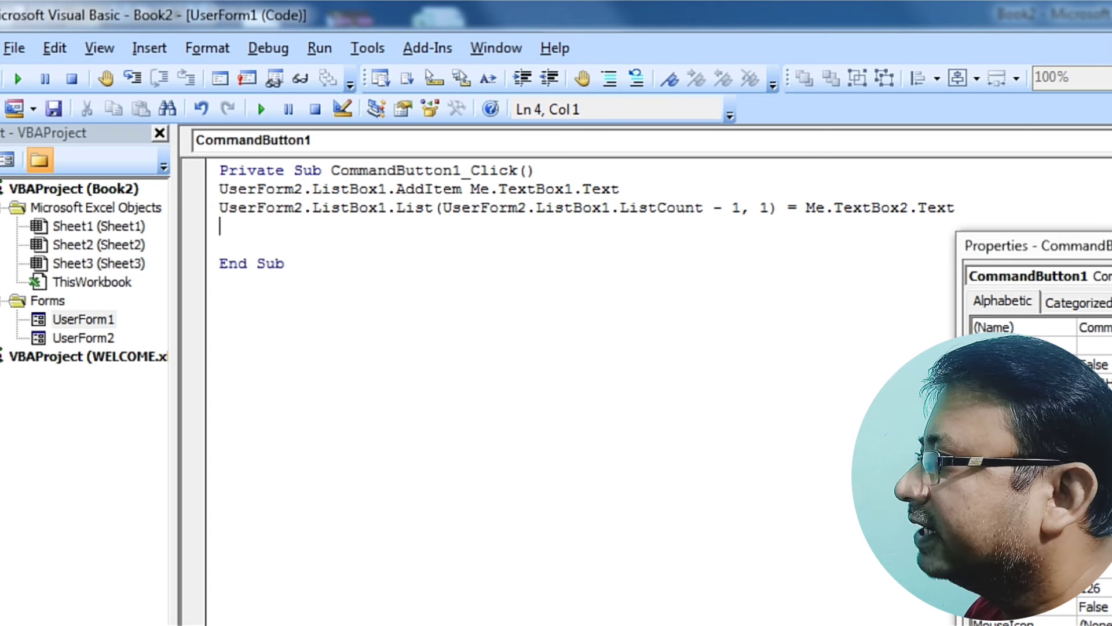
pyautogui.hotkey('shift', 'Left')
pyautogui.hotkey('shift', 'Left')
pyautogui.hotkey('shift', 'Left')
pyautogui.hotkey('shift', 'Left')
pyautogui.hotkey('shift', 'Left')
pyautogui.hotkey('shift', 'Left')
pyautogui.hotkey('shift', 'Left')
pyautogui.hotkey('shift', 'Left')
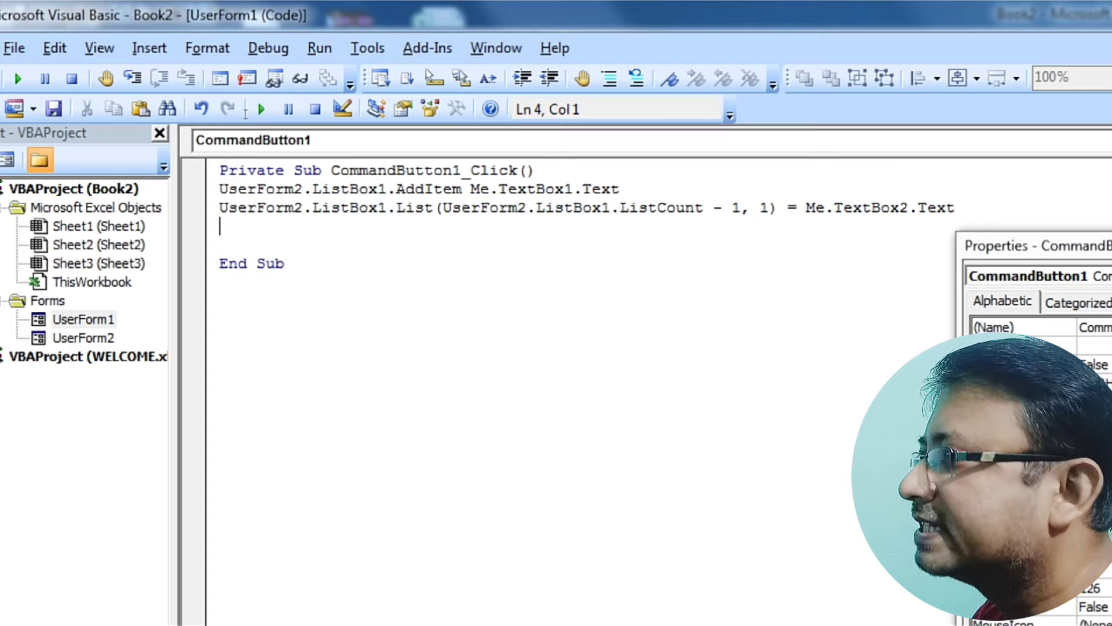
# - Paste line 3 as line 4, changing it to column 2 and TextBox3
pyautogui.write('UserForm2.ListBox1.List(UserForm2.ListBox1.ListCount - 1, 1) = Me.TextBox2.Text')
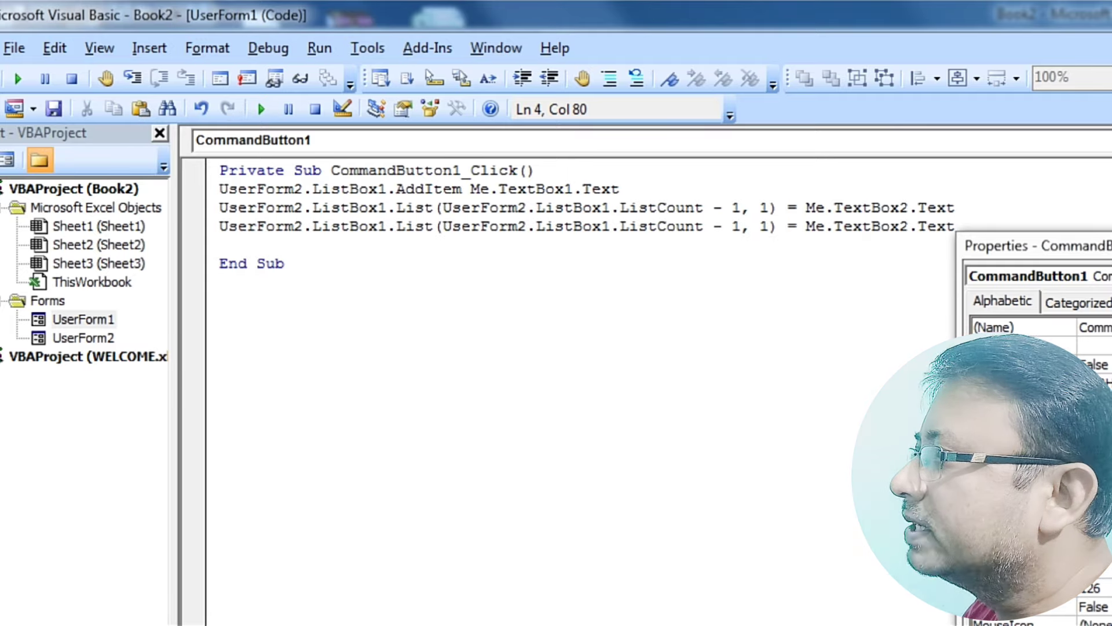
pyautogui.click(769, 226)
pyautogui.press('BackSpace')
pyautogui.write('2')
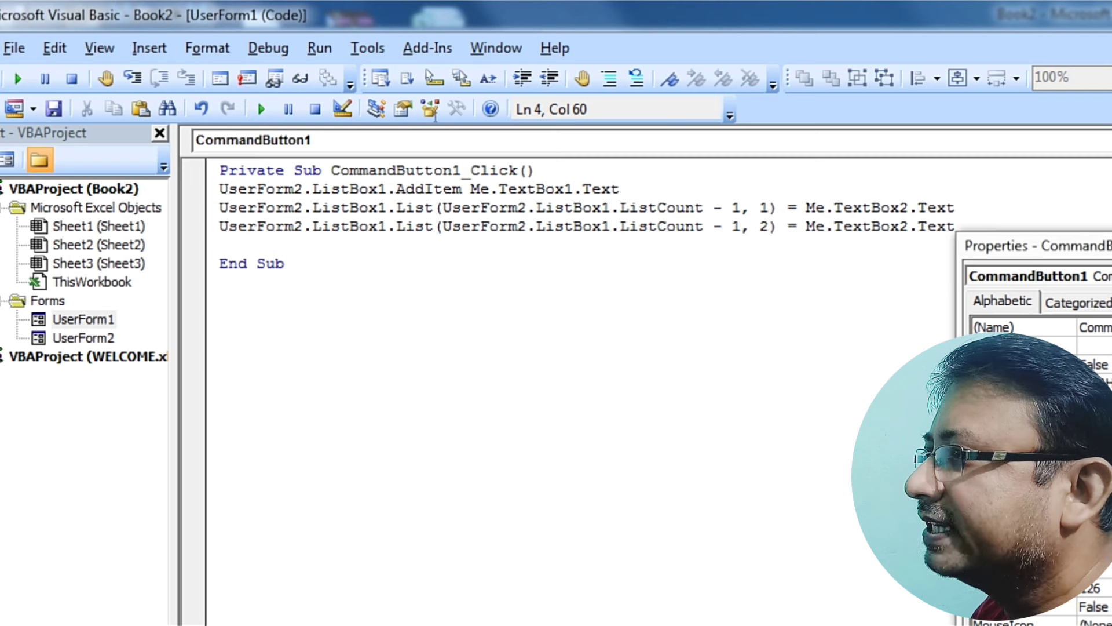
pyautogui.press('Right')
pyautogui.press('Right')
pyautogui.press('Right')
pyautogui.press('BackSpace')
pyautogui.write('3')
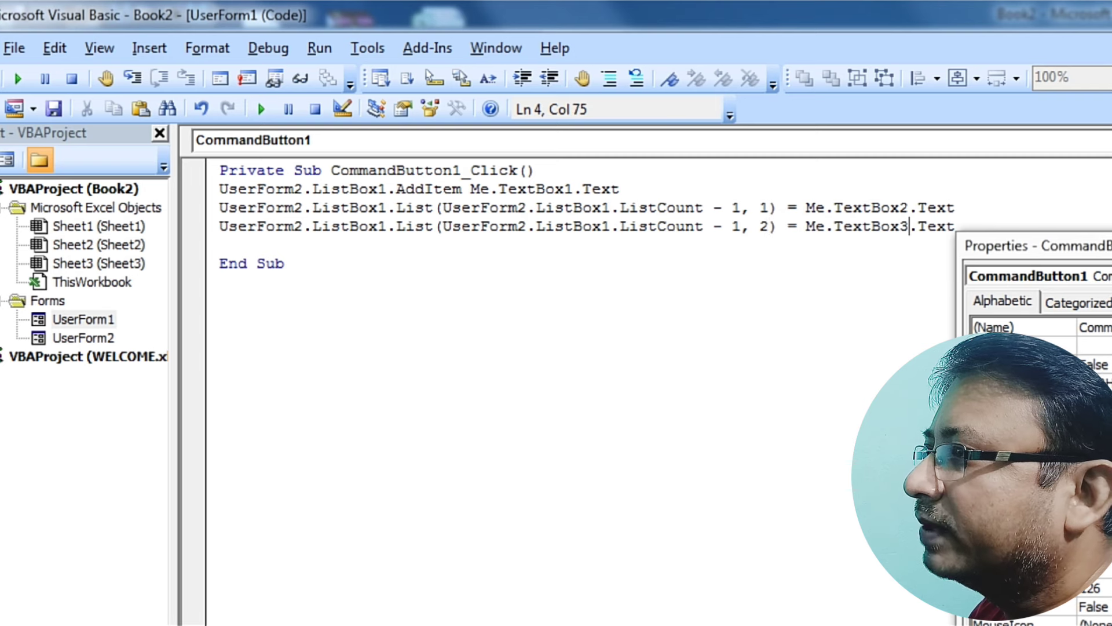
pyautogui.press('Down')
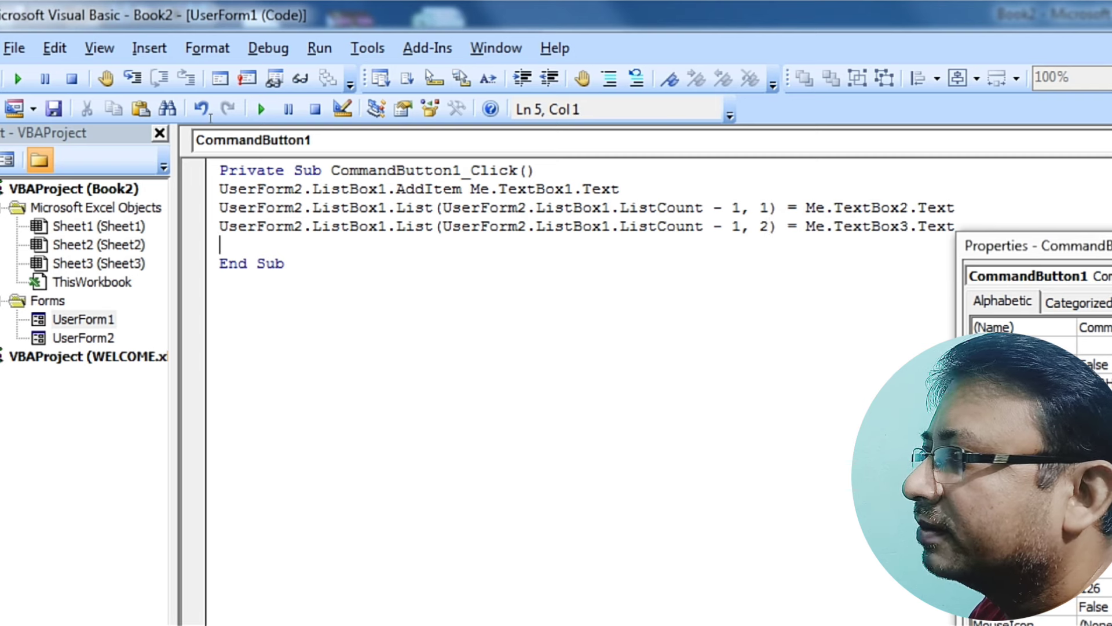
# - Paste line 3 as line 5, changing it to column 3 and TextBox4
pyautogui.write('UserForm2.ListBox1.List(UserForm2.ListBox1.ListCount - 1, 1) = Me.TextBox2.Text')
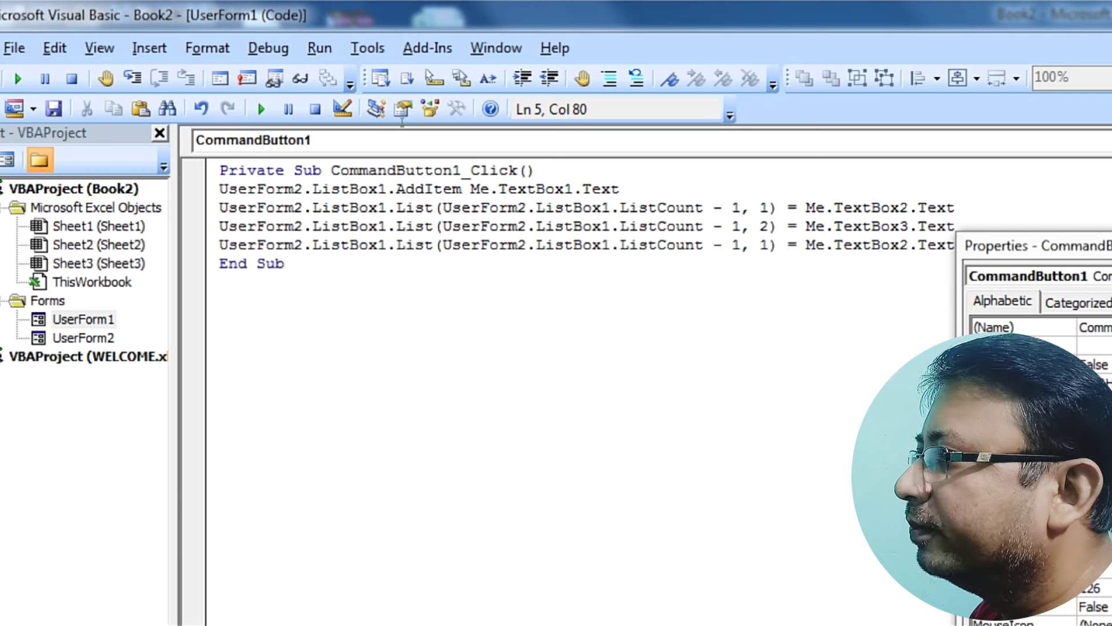
pyautogui.press('Left')
pyautogui.press('Left')
pyautogui.press('Left')
pyautogui.press('BackSpace')
pyautogui.write('3')
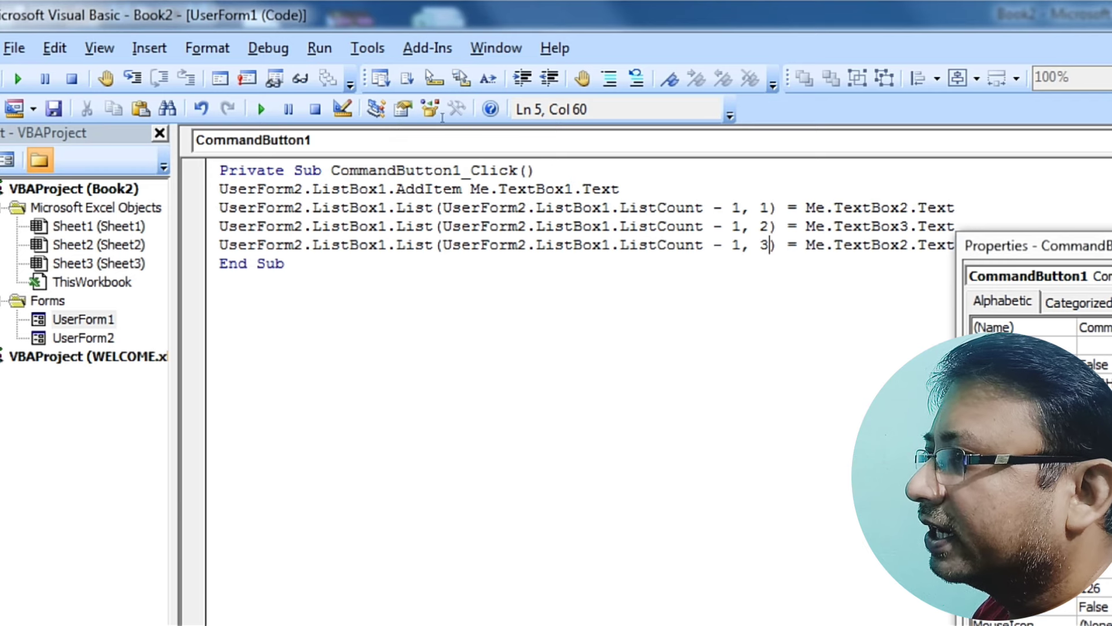
pyautogui.press('Right')
pyautogui.press('Right')
pyautogui.press('Right')
pyautogui.press('BackSpace')
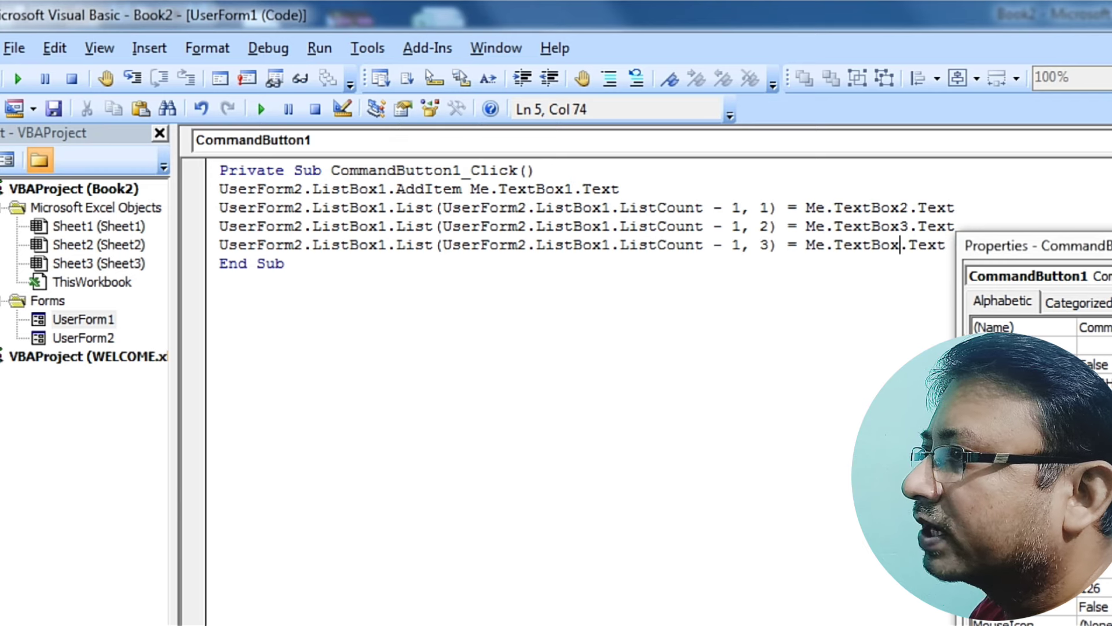
pyautogui.write('4')
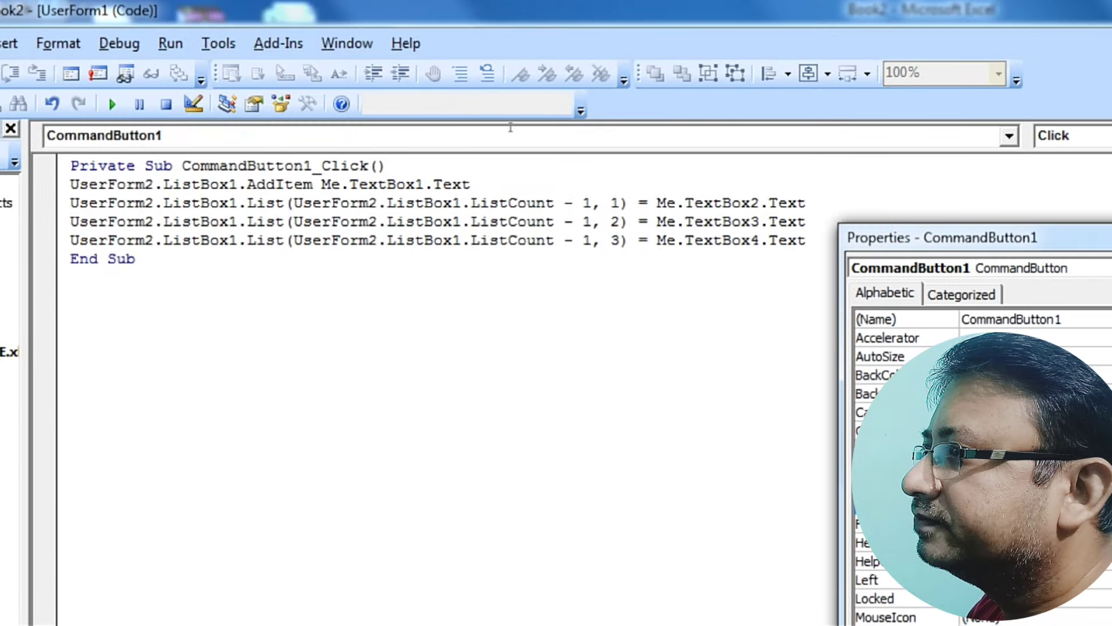
pyautogui.press('End')
# - Add line 6 from the copied line, changed to column 4 and TextBox5
pyautogui.press('Return')
pyautogui.write('UserForm2.ListBox1.List(UserForm2.ListBox1.ListCount - 1, 1) = Me.TextBox2.Text')
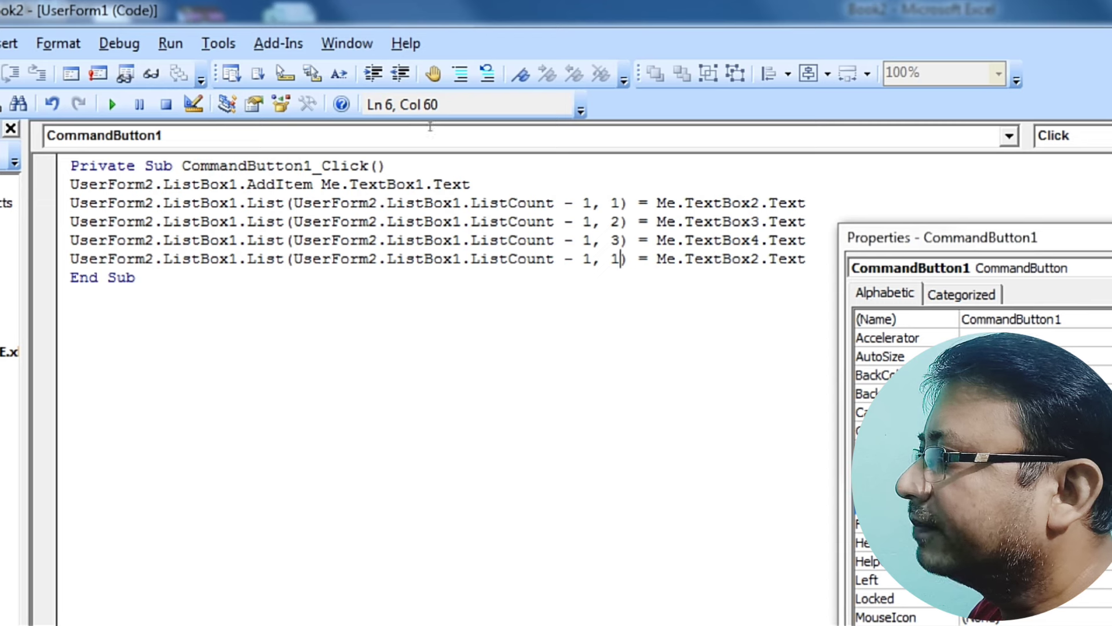
pyautogui.press('BackSpace')
pyautogui.write('4')
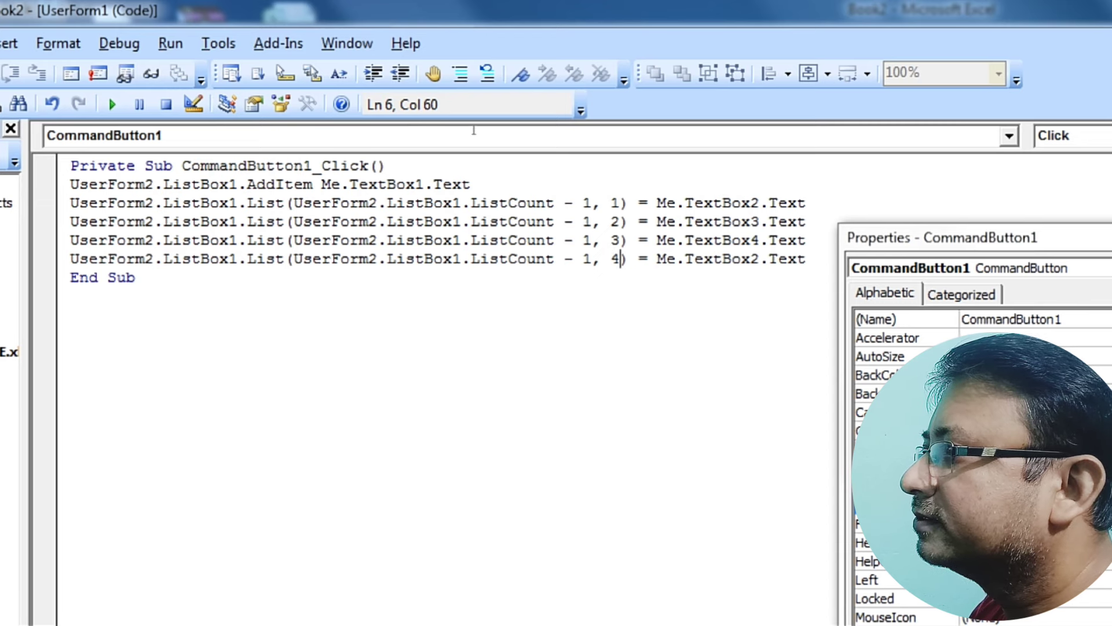
pyautogui.press('End')
pyautogui.press('Left')
pyautogui.press('Left')
pyautogui.press('Left')
pyautogui.press('BackSpace')
pyautogui.write('5')
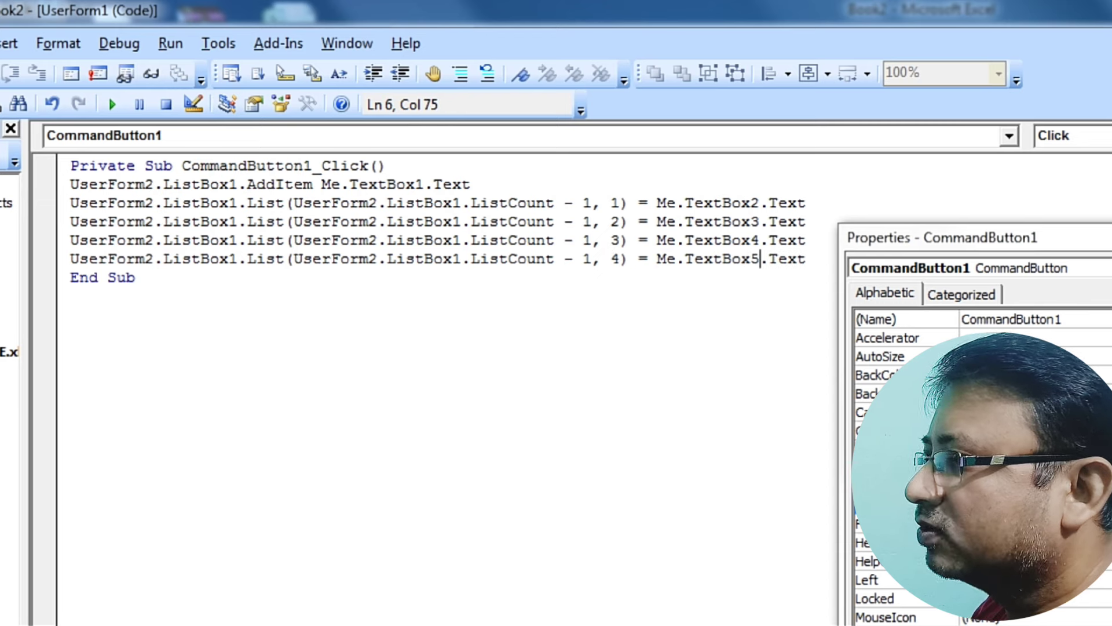
pyautogui.hotkey('ctrl', 'End')
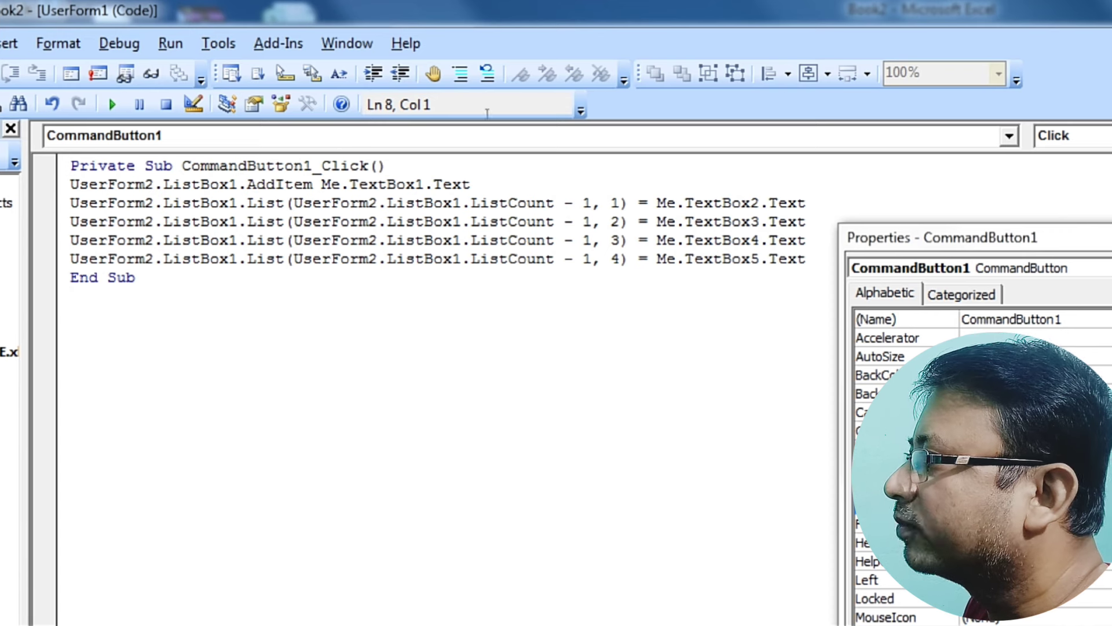
# - Add a Me.TextBox1 = "" line before End Sub to clear the first text box
pyautogui.press('Up')
pyautogui.press('Up')
pyautogui.press('End')
pyautogui.press('Return')
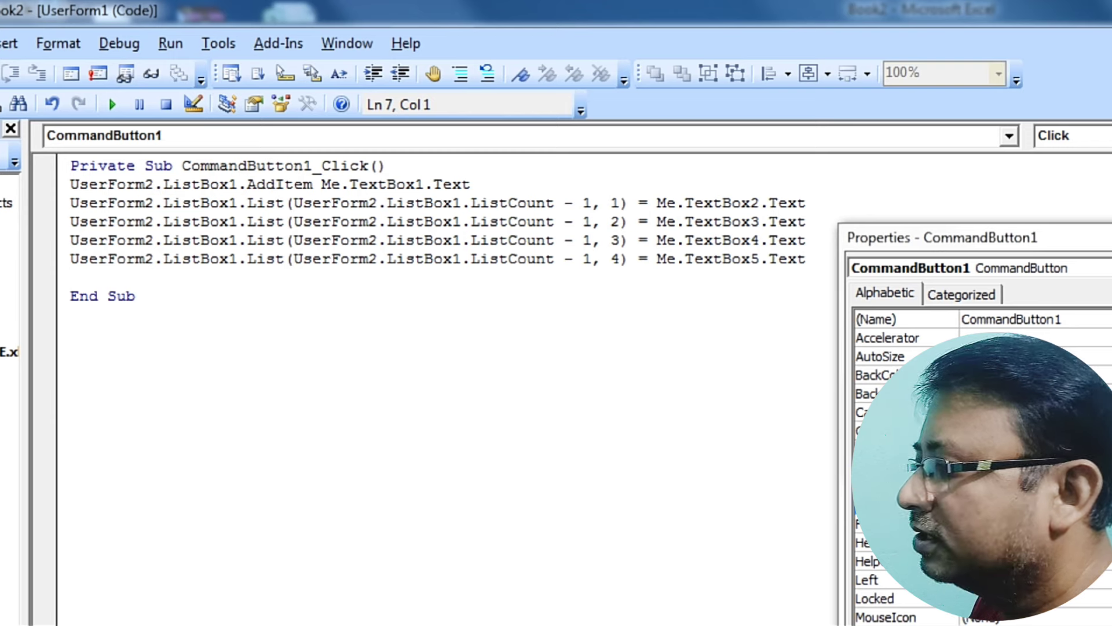
pyautogui.write('ME.')
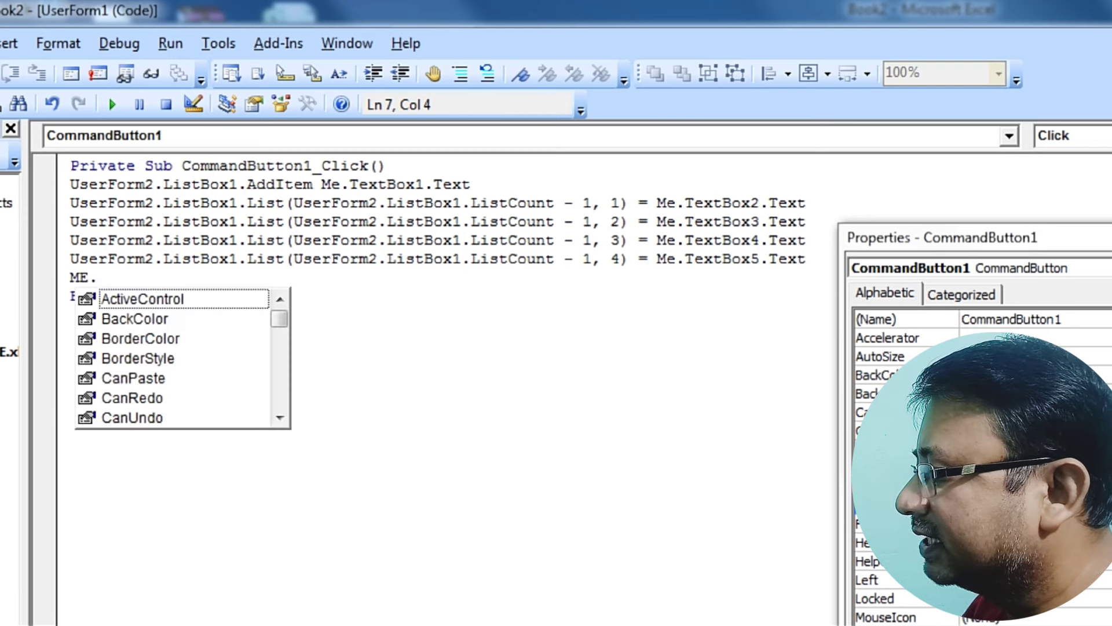
pyautogui.write('TE')
pyautogui.press('Tab')
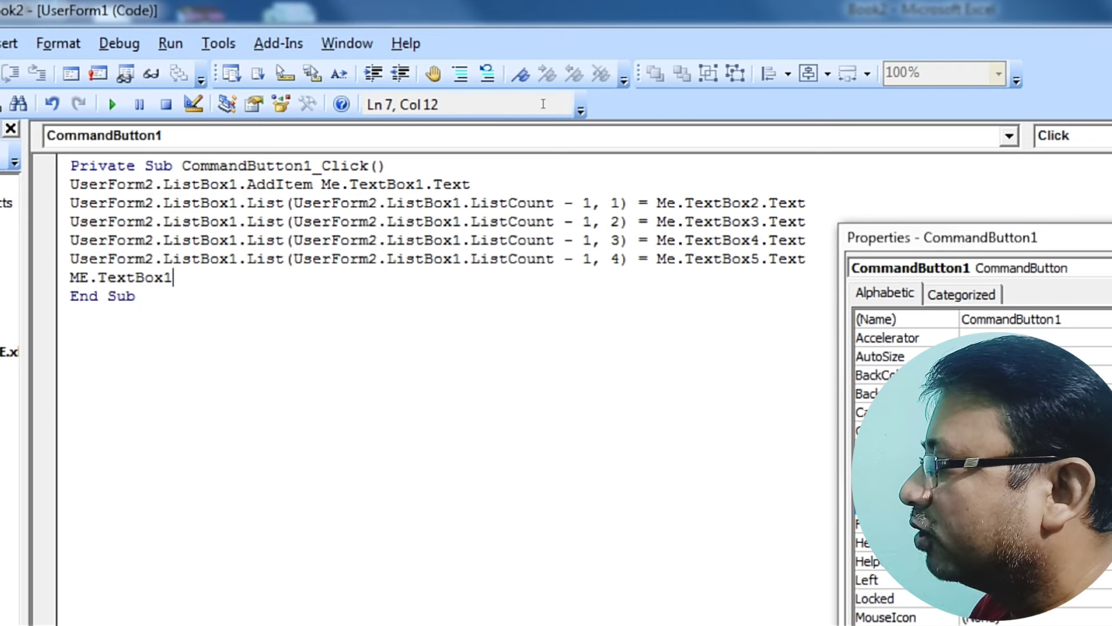
pyautogui.write('= ""')
pyautogui.press('Return')
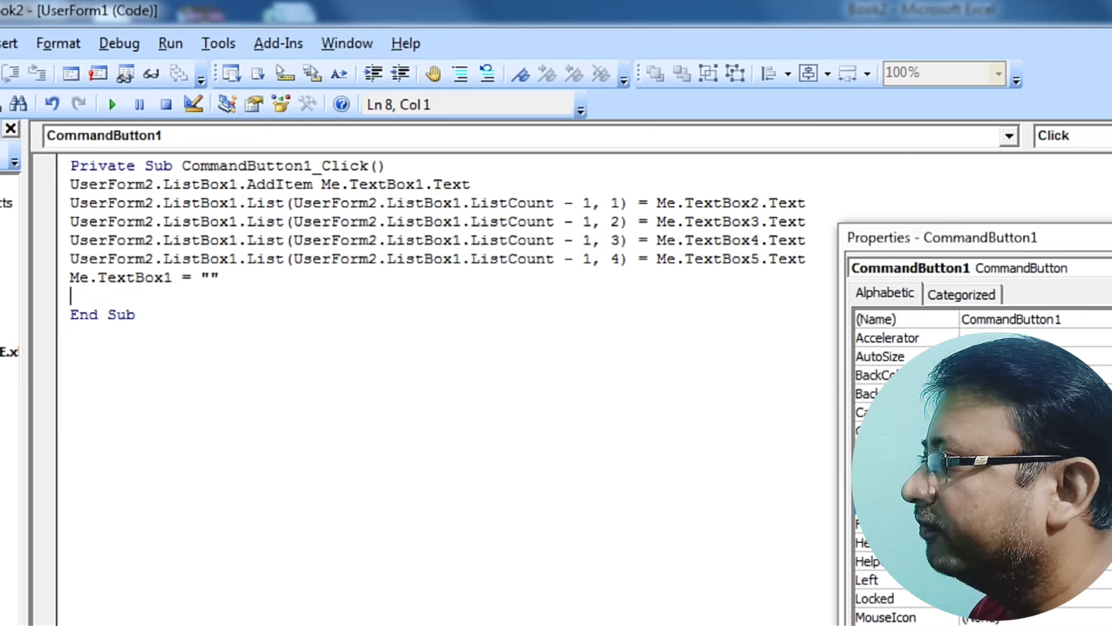
# - Duplicate the clearing line as TextBox2 and TextBox3 copies
pyautogui.hotkey('shift', 'Up')
pyautogui.hotkey('shift', 'Up')
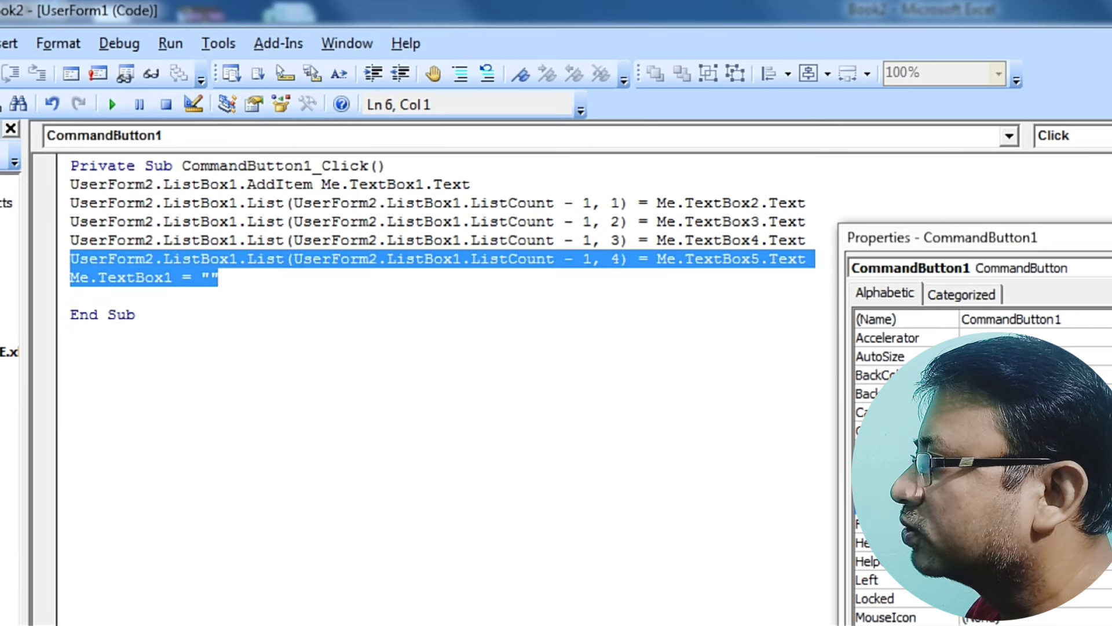
pyautogui.hotkey('shift', 'Down')
pyautogui.hotkey('ctrl', 'c')
pyautogui.click(116, 140)
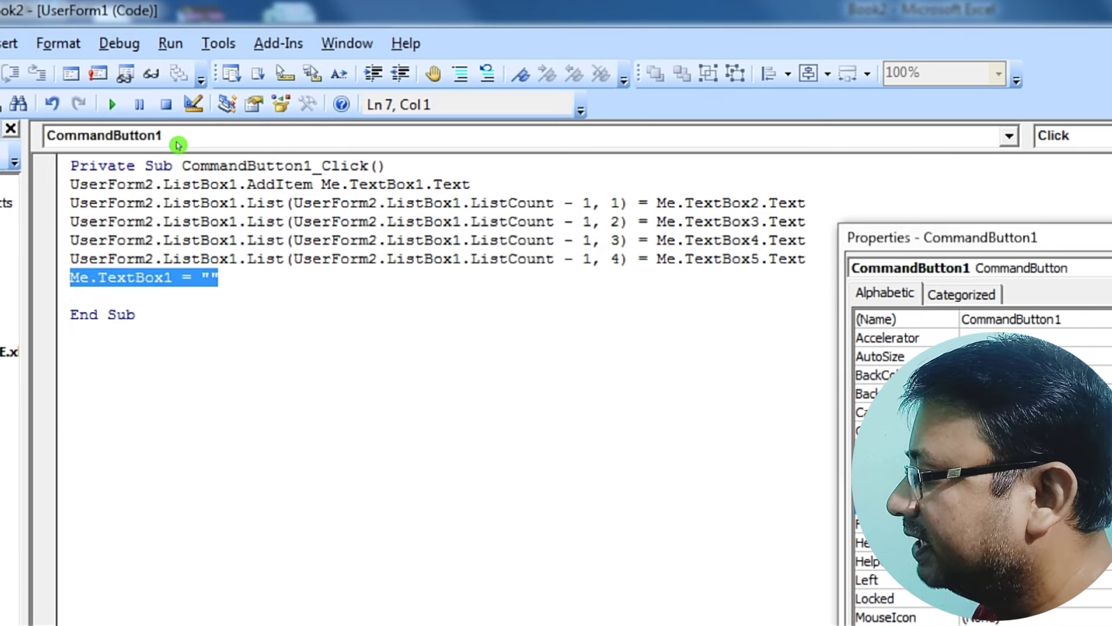
pyautogui.press('End')
pyautogui.press('Return')
pyautogui.hotkey('ctrl', 'v')
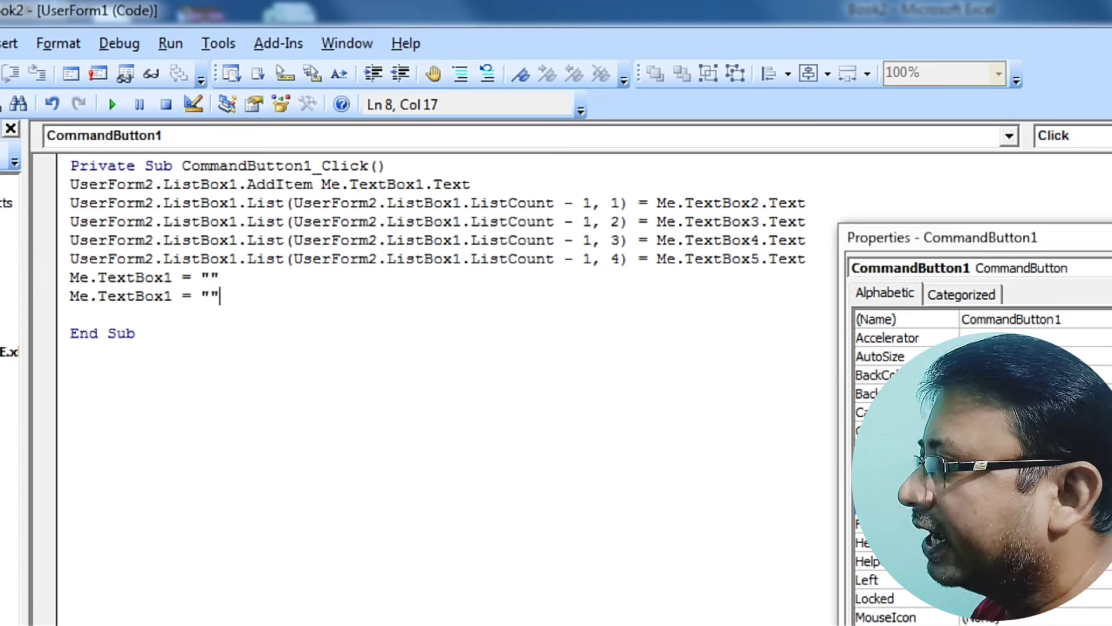
pyautogui.click(173, 295)
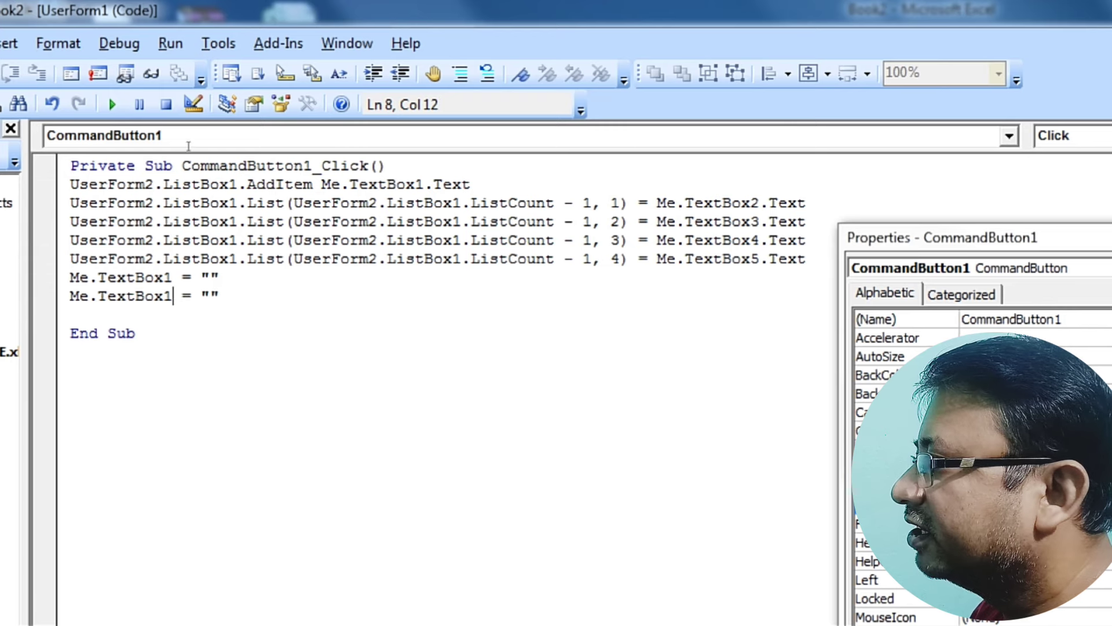
pyautogui.press('BackSpace')
pyautogui.write('2')
pyautogui.press('End')
pyautogui.press('Return')
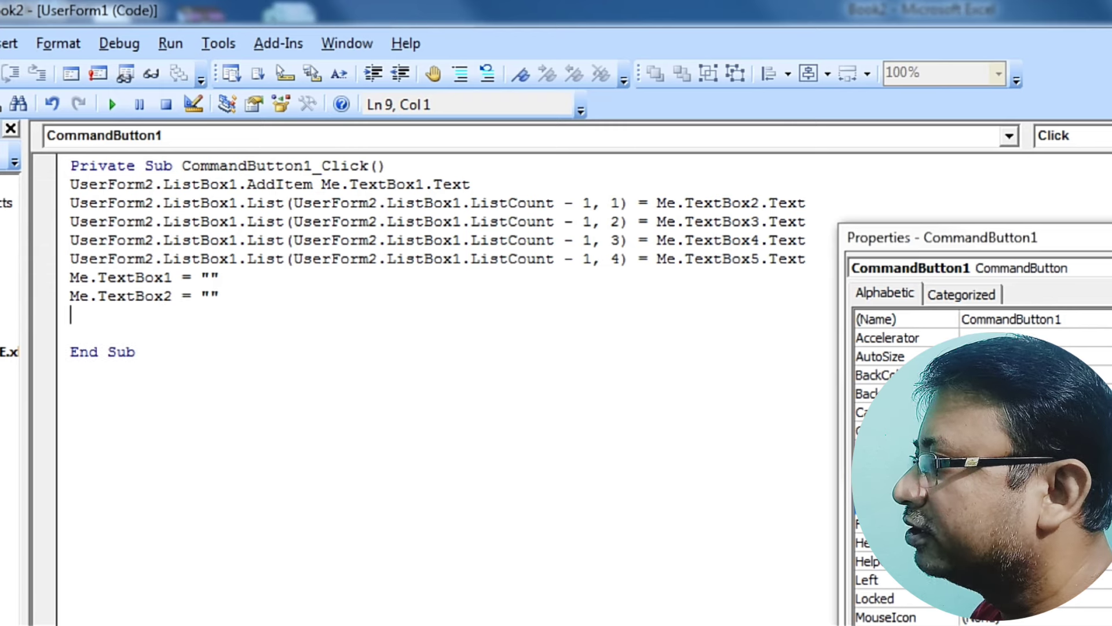
pyautogui.hotkey('ctrl', 'v')
pyautogui.press('Left')
pyautogui.press('Left')
pyautogui.press('Left')
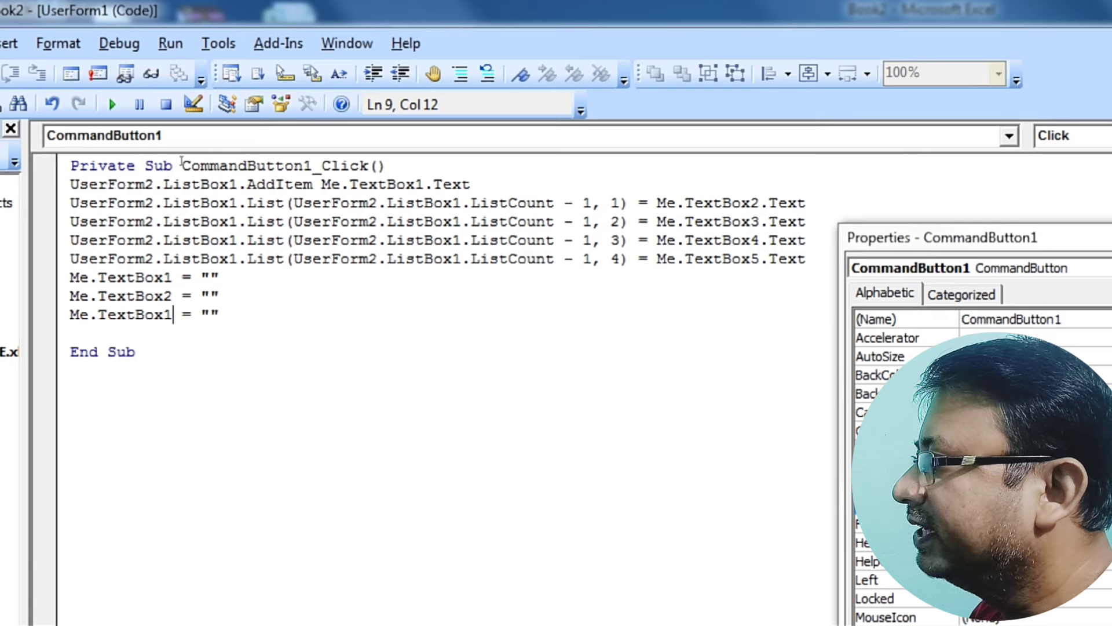
pyautogui.press('BackSpace')
pyautogui.write('3')
# - Add TextBox4 and TextBox5 clearing copies, then open UserForm2
pyautogui.press('End')
pyautogui.press('Return')
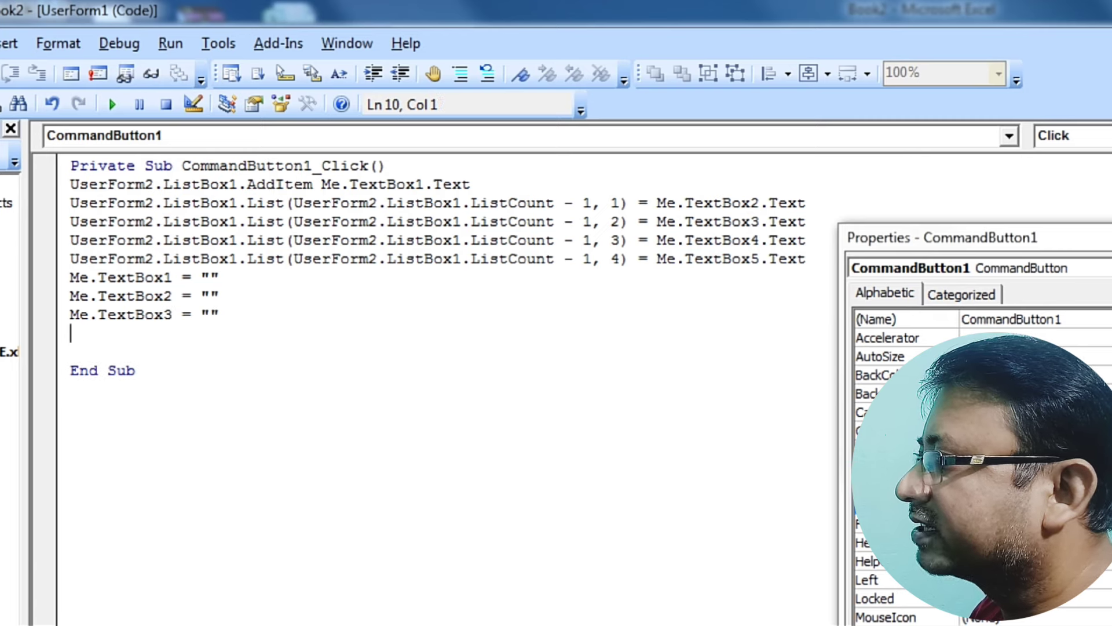
pyautogui.hotkey('ctrl', 'v')
pyautogui.press('BackSpace')
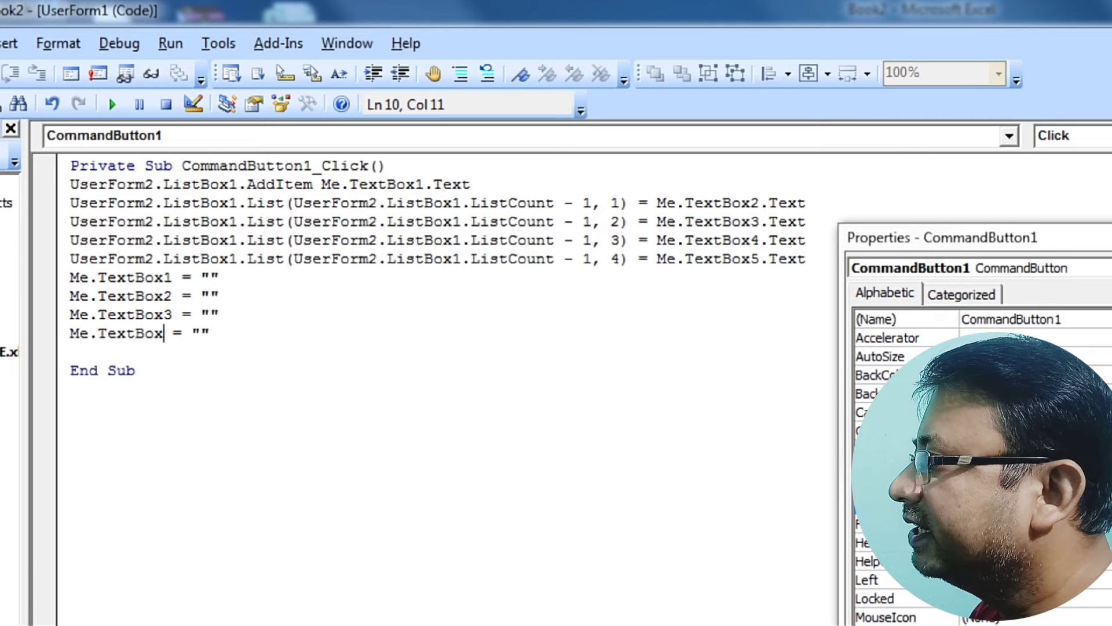
pyautogui.write('4')
pyautogui.press('End')
pyautogui.press('Return')
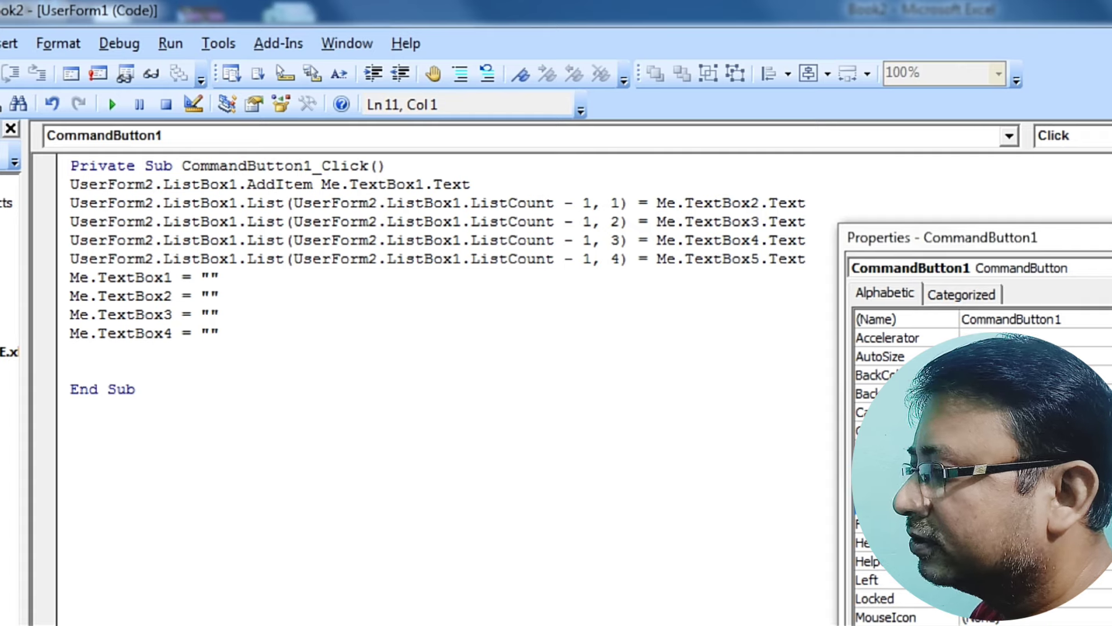
pyautogui.hotkey('ctrl', 'v')
pyautogui.press('Left')
pyautogui.press('Left')
pyautogui.press('Left')
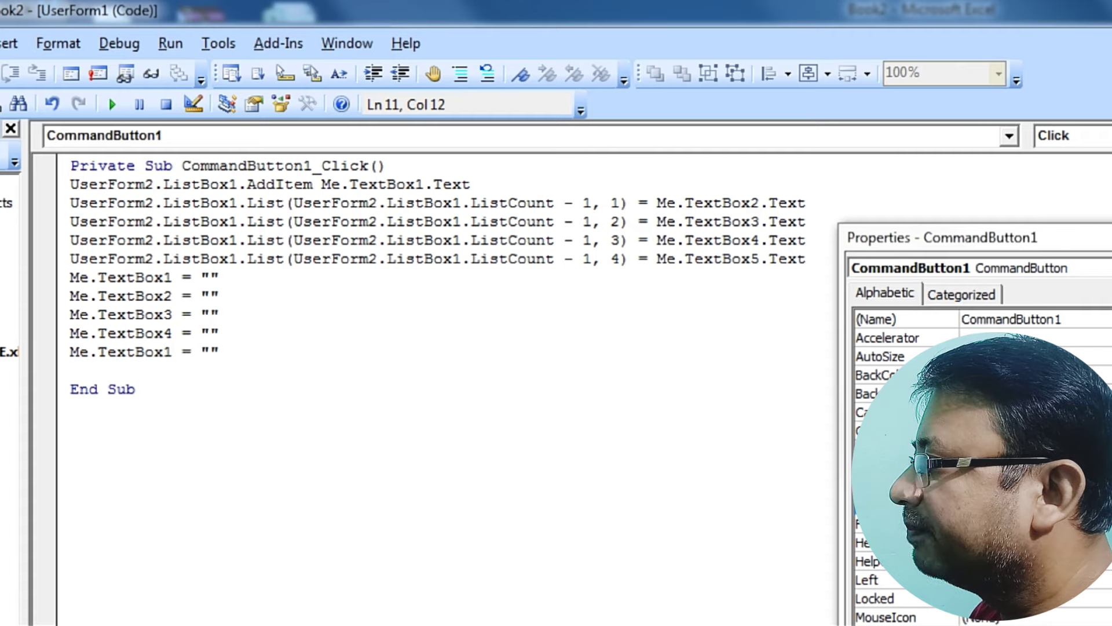
pyautogui.press('BackSpace')
pyautogui.write('5')
pyautogui.hotkey('ctrl', 'End')
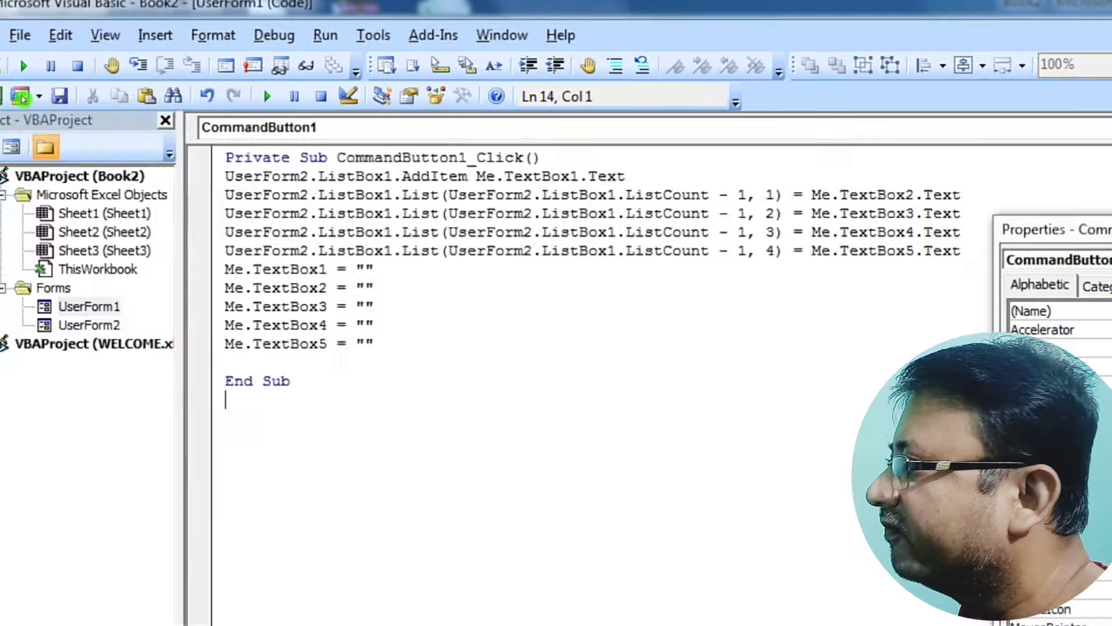
pyautogui.doubleClick(89, 325)
# - Make UserForm2's ADD TRANSECTION button run UserForm1.Show
pyautogui.doubleClick(559, 181)
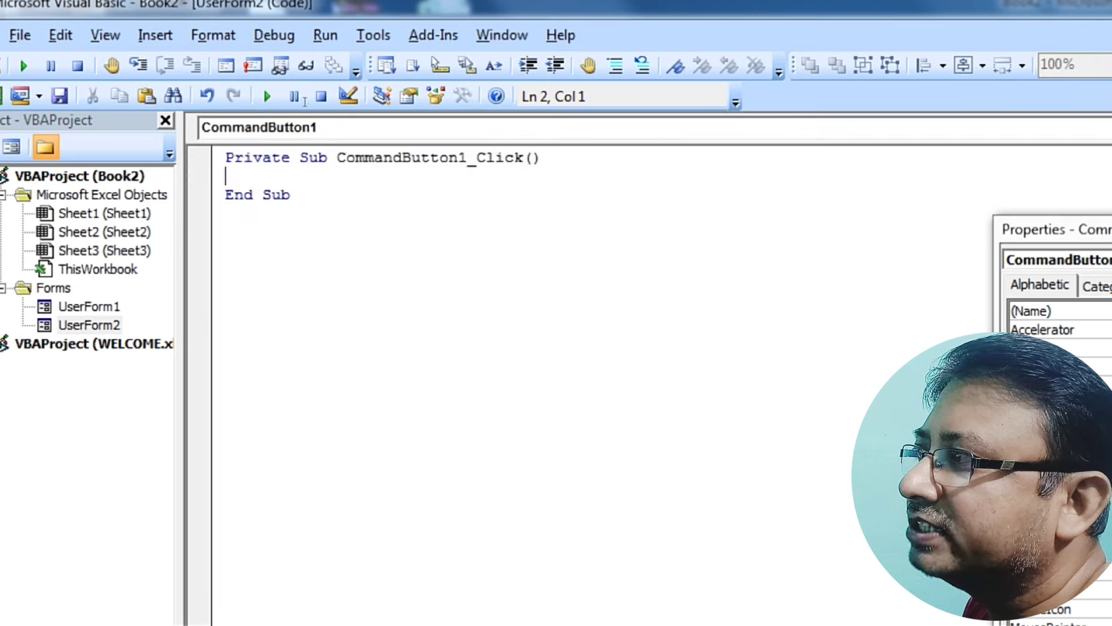
pyautogui.write('USER')
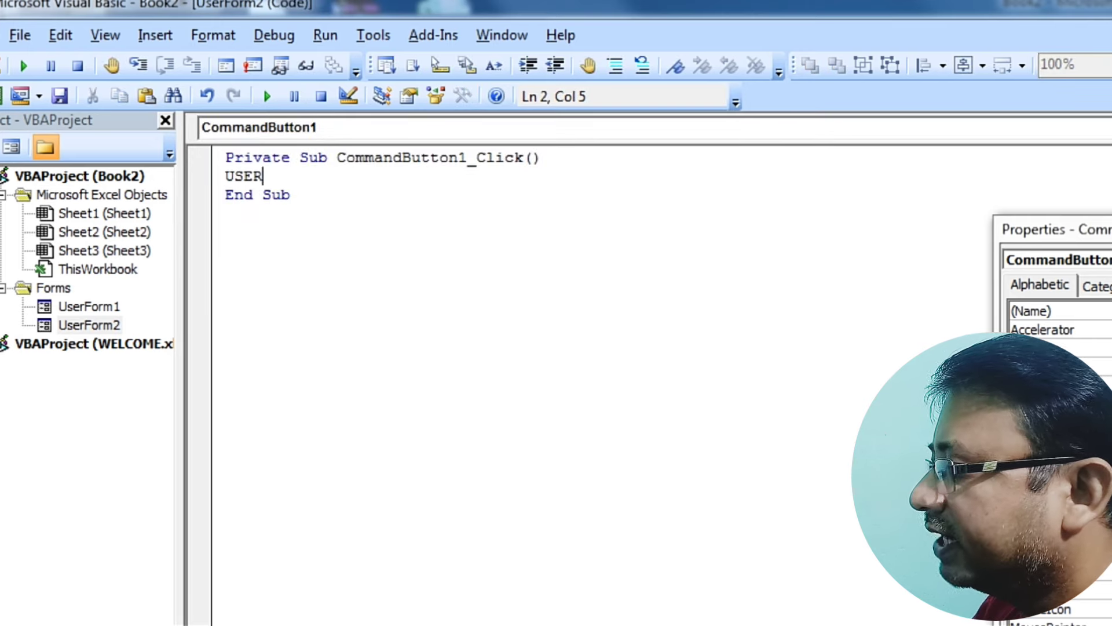
pyautogui.write('FORM1')
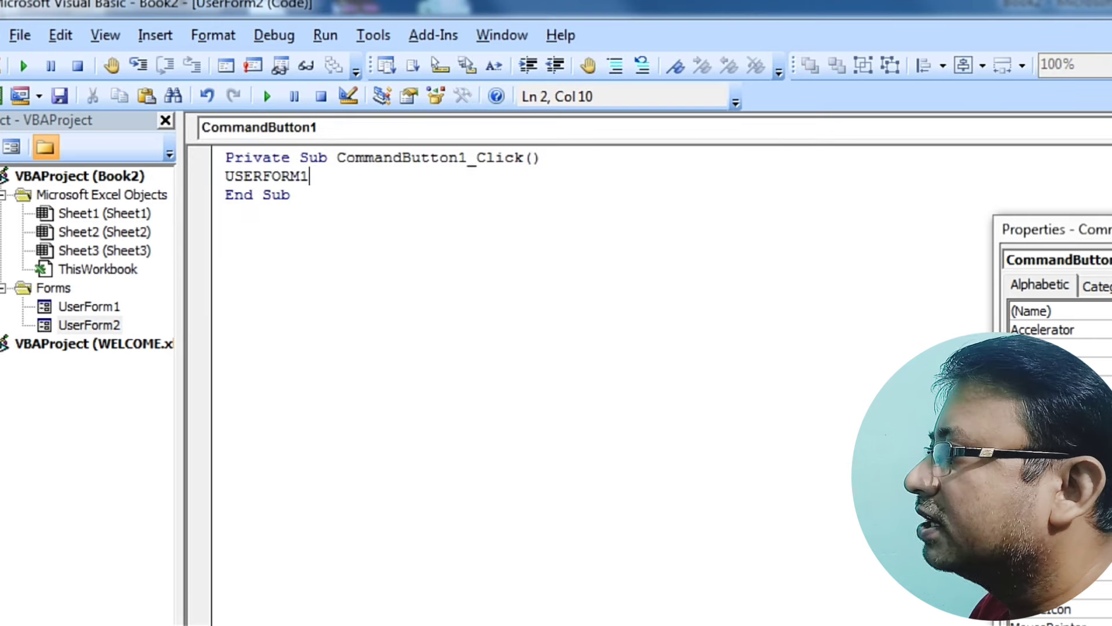
pyautogui.write('.Sh')
pyautogui.press('Tab')
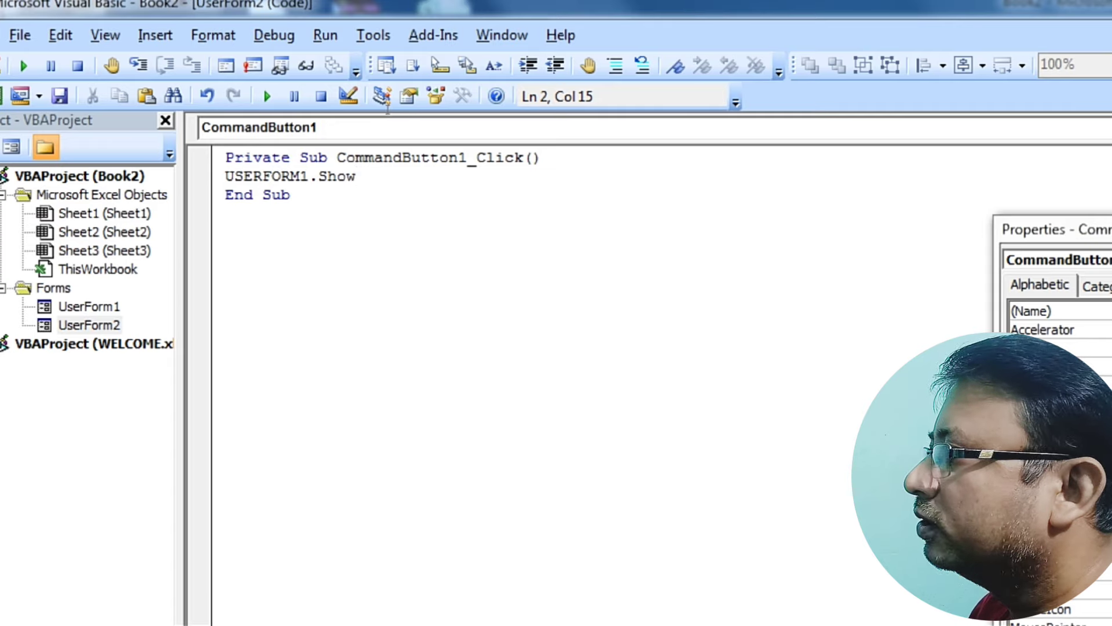
pyautogui.press('Down')
pyautogui.press('Down')
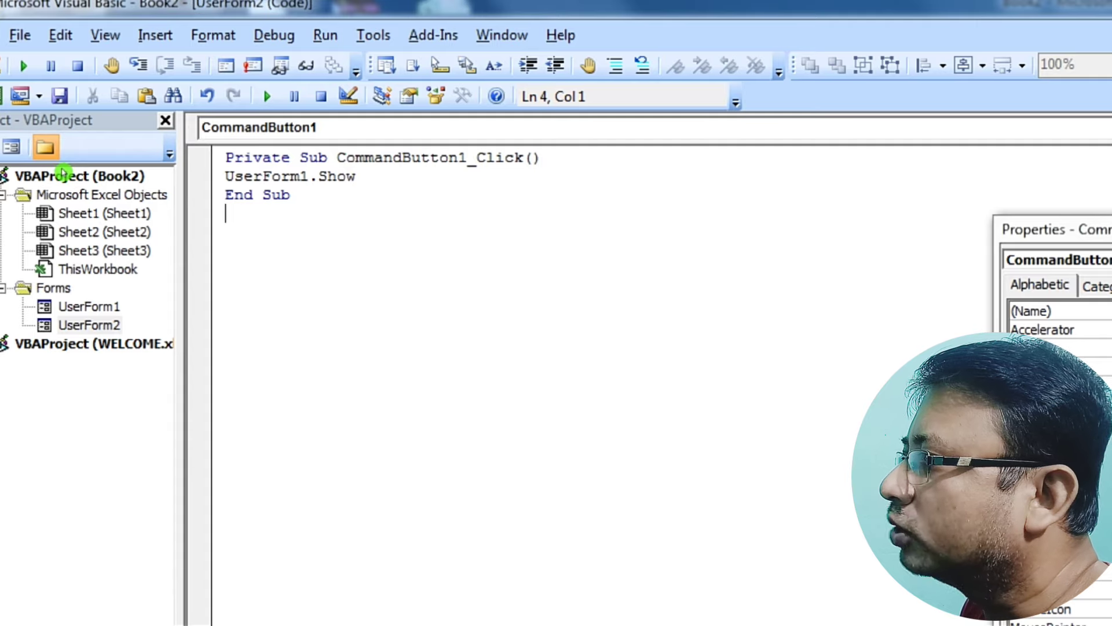
pyautogui.hotkey('shift', 'F7')
pyautogui.doubleClick(231, 128)
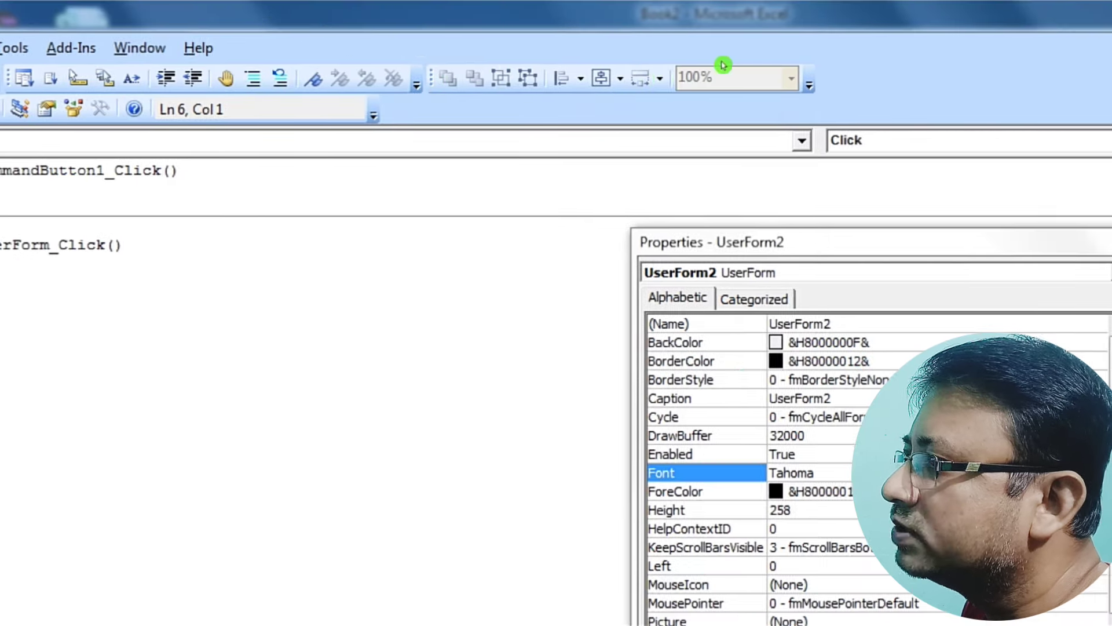
# - Create UserForm2's UserForm_Initialize procedure and delete the empty UserForm_Click one
pyautogui.click(659, 76)
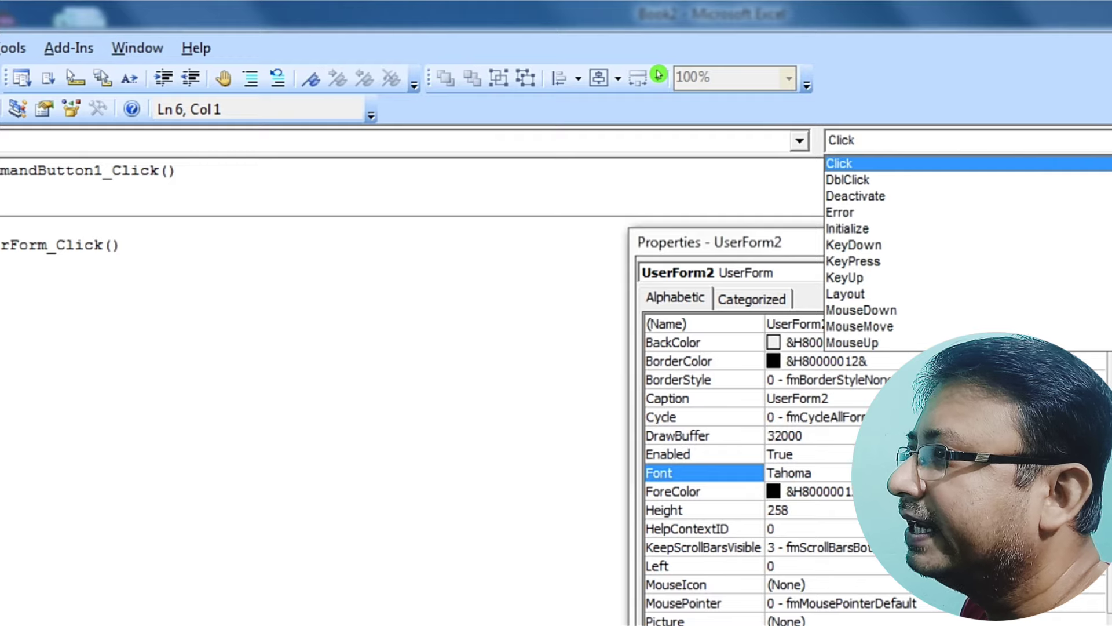
pyautogui.press('Down')
pyautogui.press('Down')
pyautogui.press('Down')
pyautogui.press('Down')
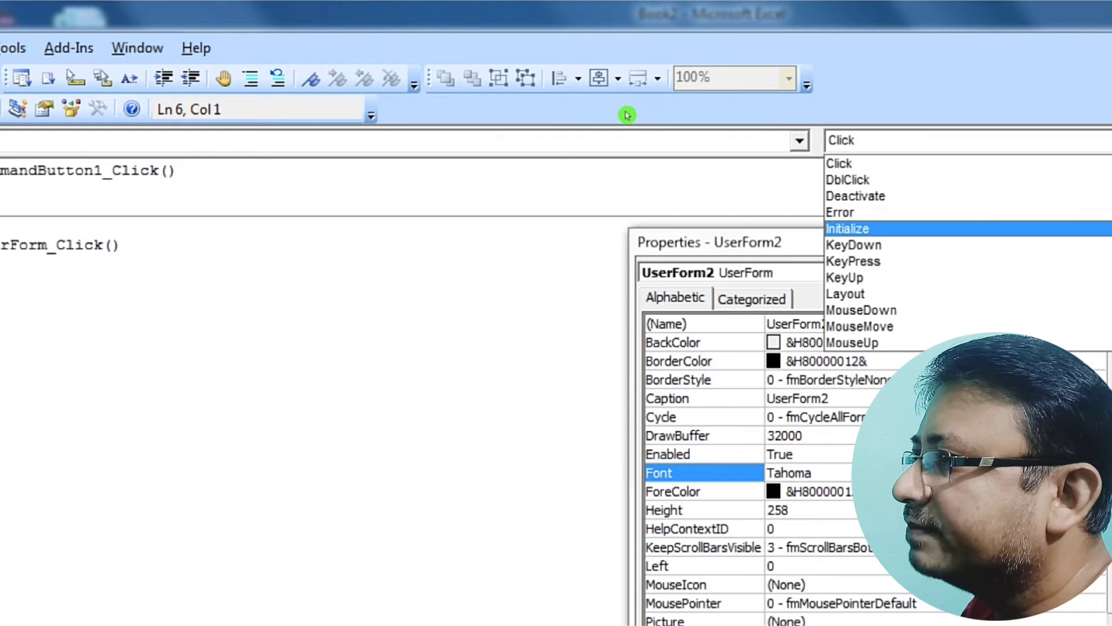
pyautogui.press('Return')
pyautogui.moveTo(168, 226); pyautogui.dragTo(100, 187)
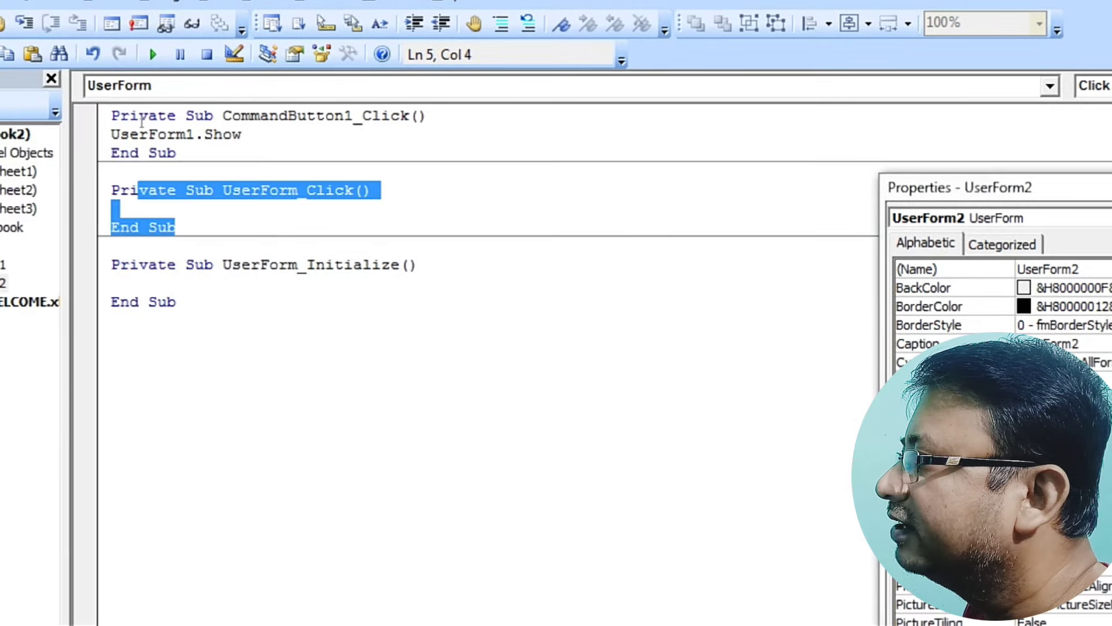
pyautogui.press('Delete')
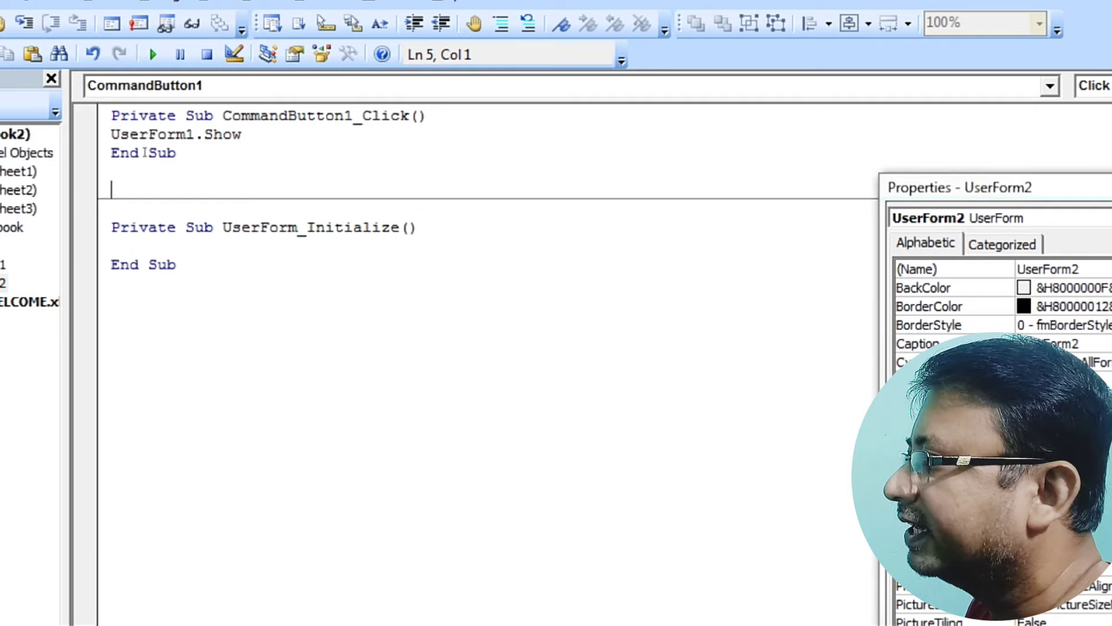
pyautogui.press('Down')
pyautogui.press('Down')
pyautogui.press('Down')
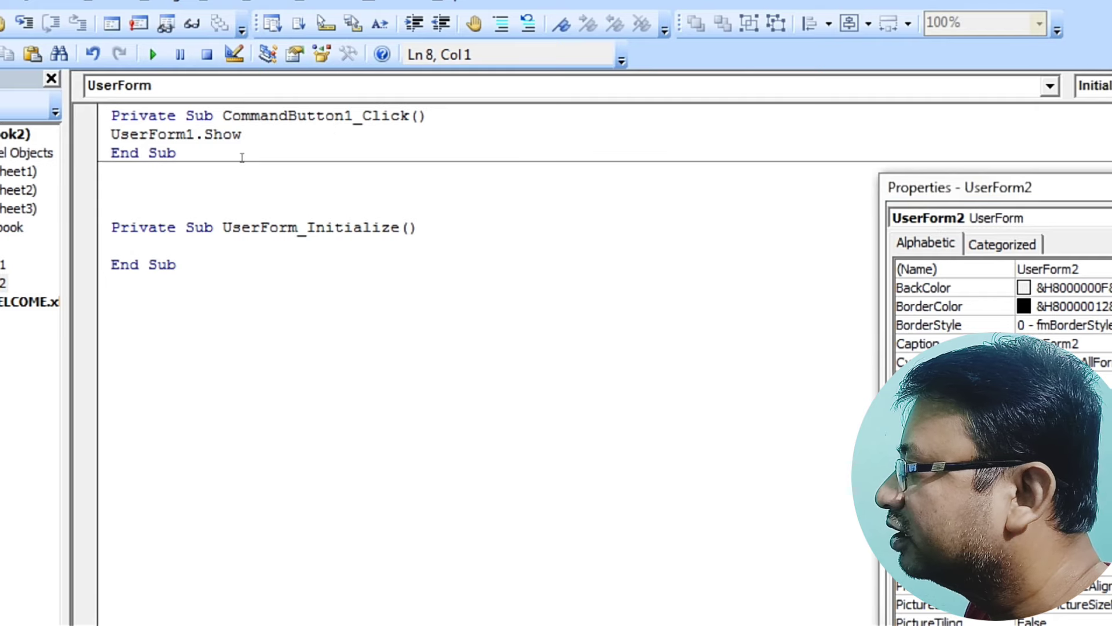
# - Add Me.ListBox1.AddItem "DATE OF JOINING" inside UserForm_Initialize
pyautogui.write('ME.')
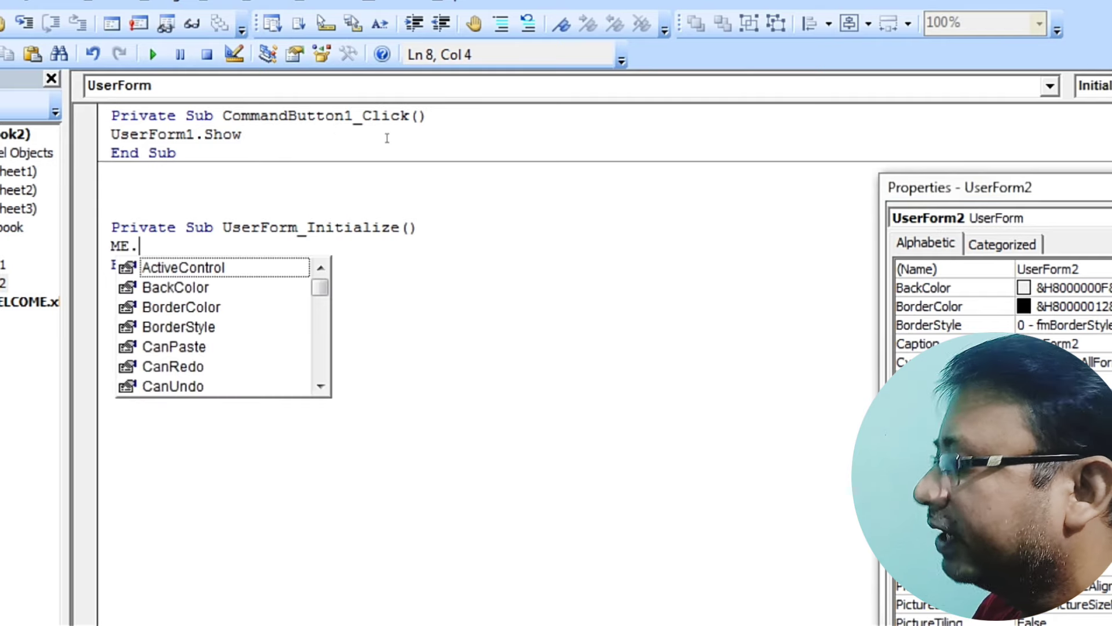
pyautogui.write('LIS')
pyautogui.press('Tab')
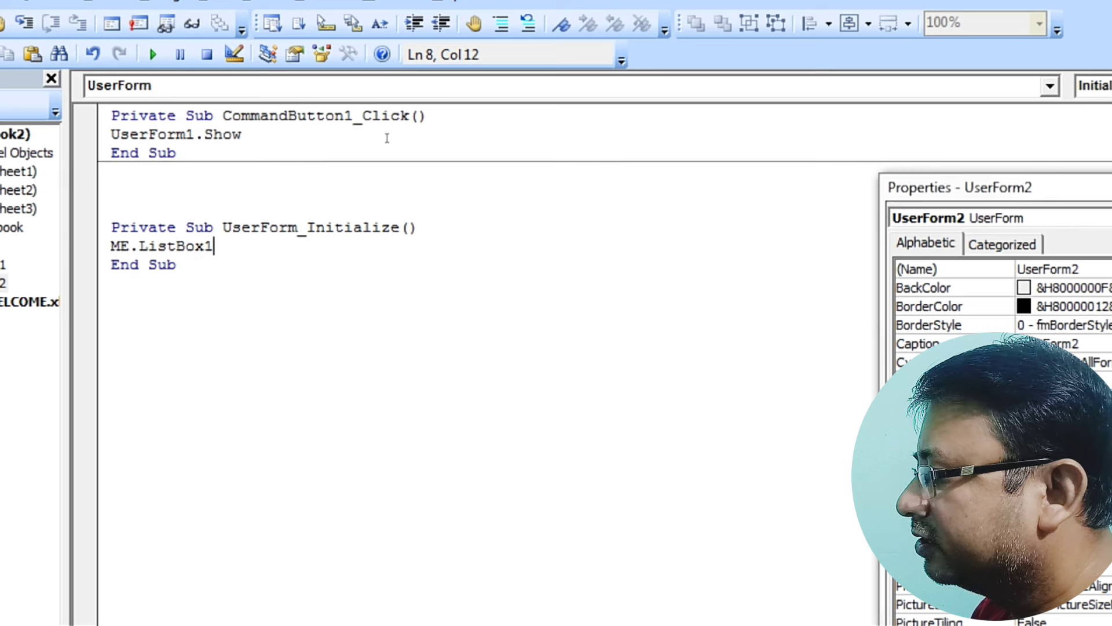
pyautogui.write('.ADD')
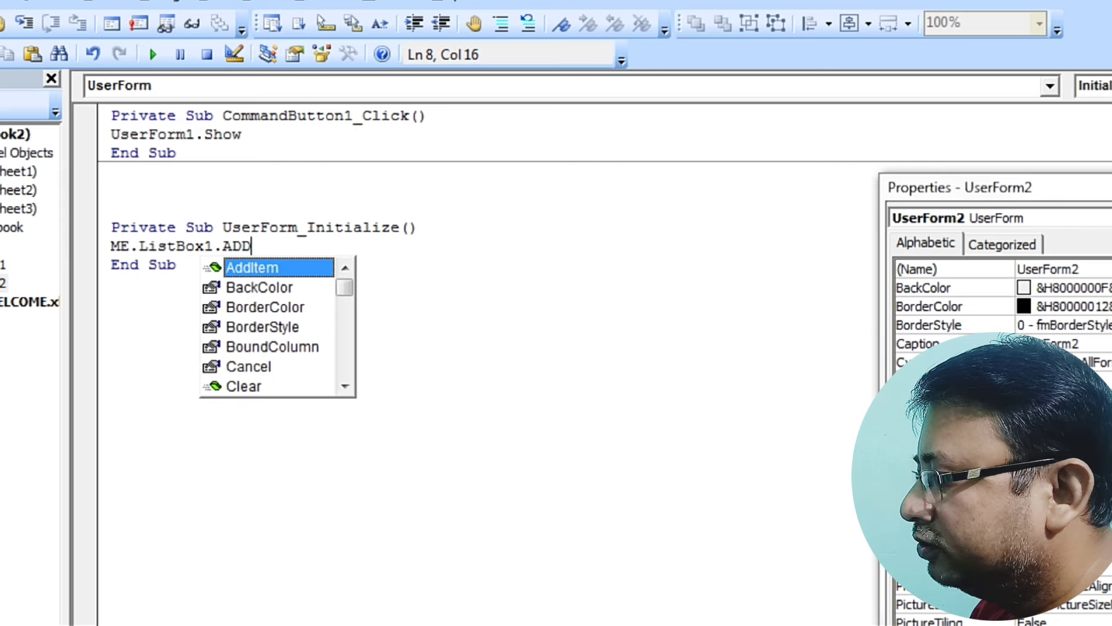
pyautogui.press('Tab')
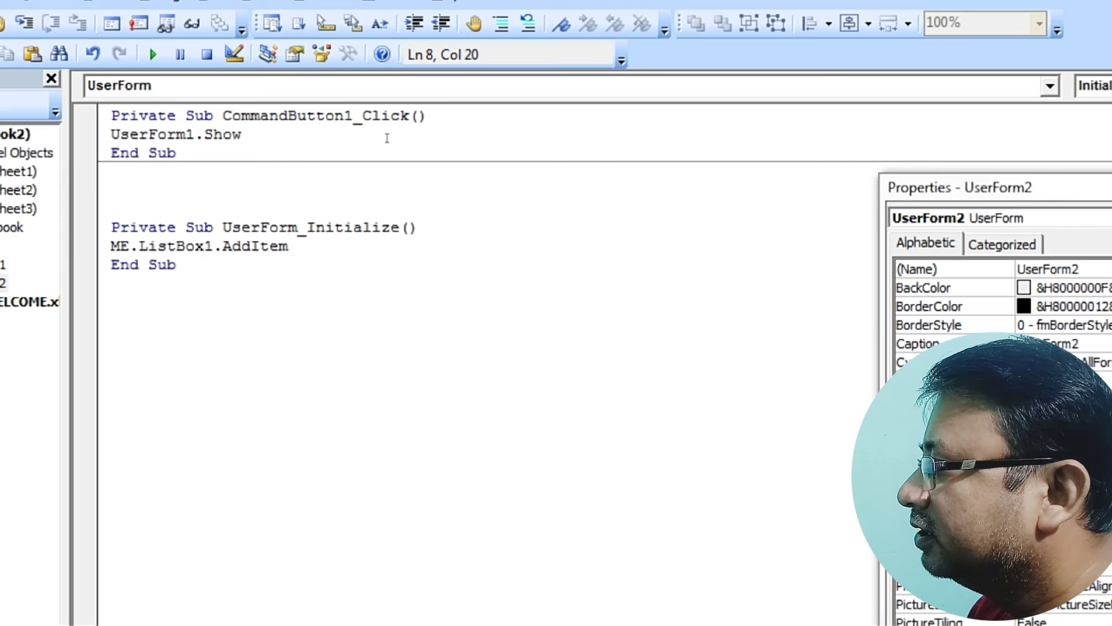
pyautogui.write('"')
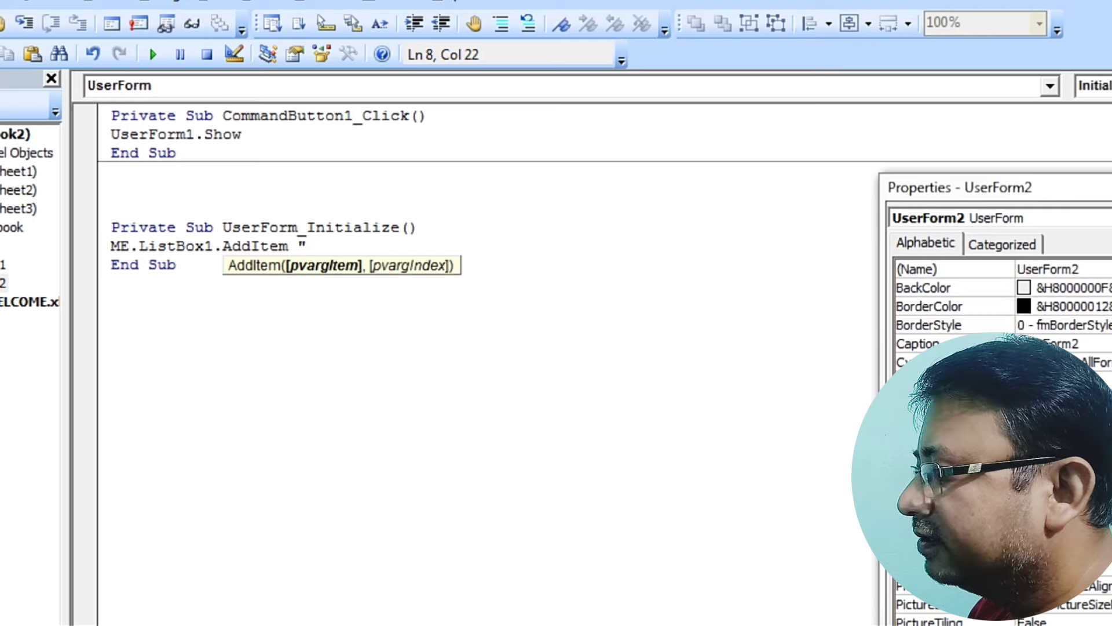
pyautogui.write('DATE OF ')
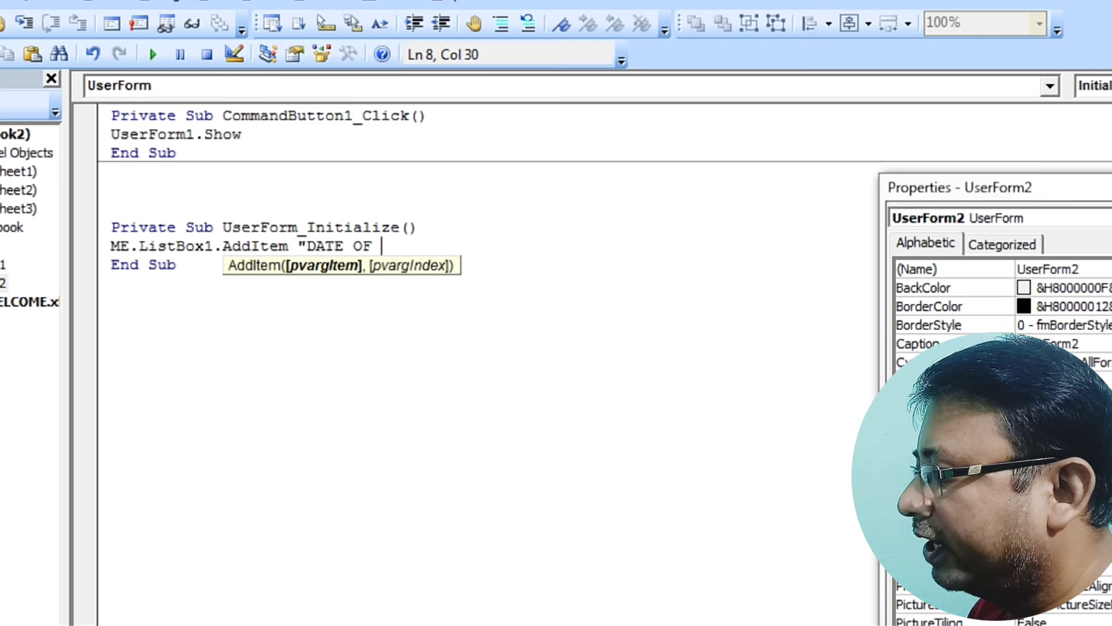
pyautogui.write('J')
pyautogui.press('BackSpace')
pyautogui.write('JOIN')
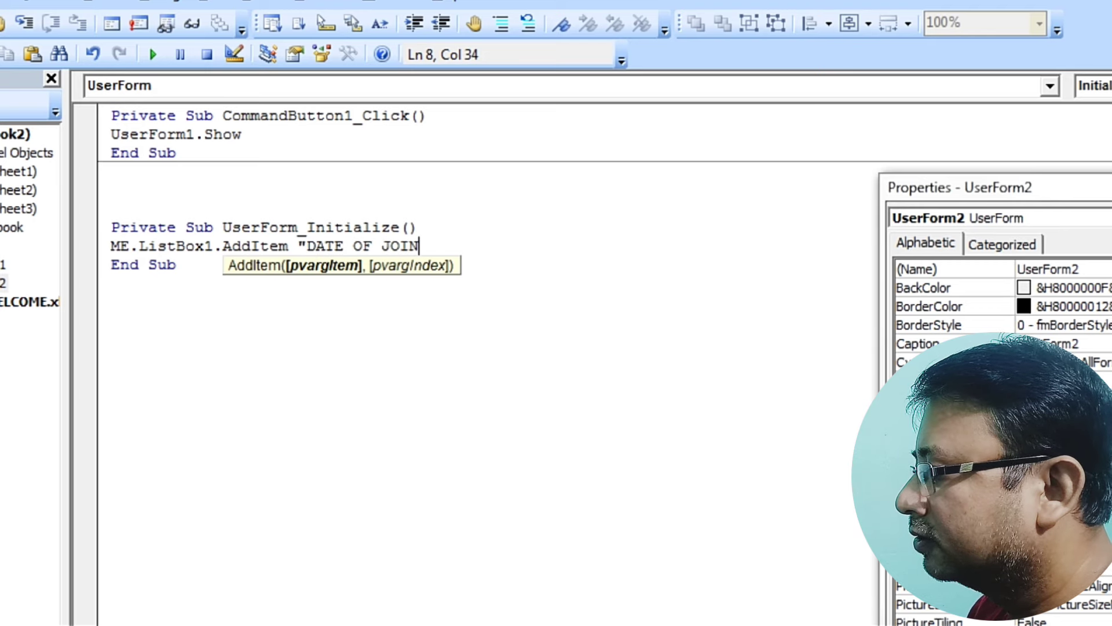
pyautogui.write('ING"')
pyautogui.press('Return')
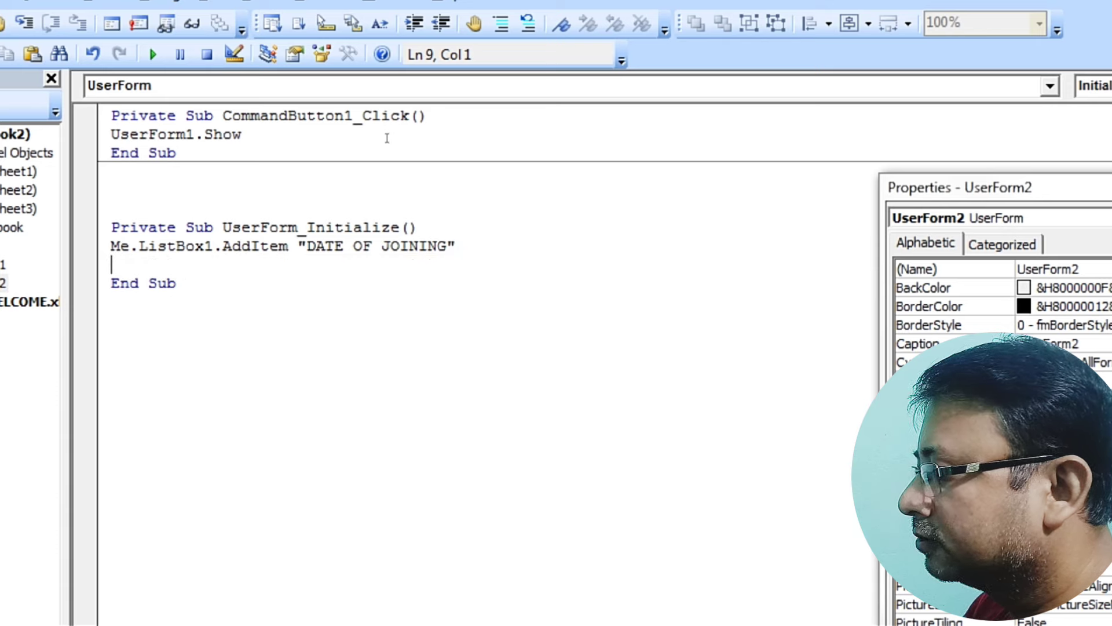
# - Set column 1 of that row with Me.ListBox1.List(ListBox1.ListCount-1,1)="NAME OF STUDENT"
pyautogui.write('ME')
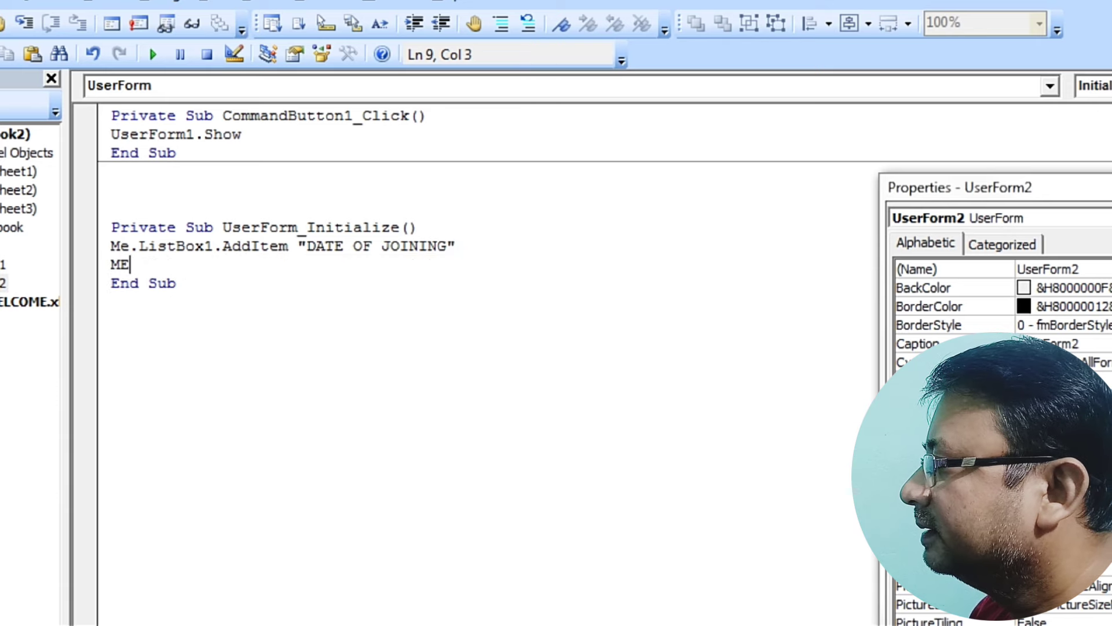
pyautogui.write('.LIS')
pyautogui.press('Tab')
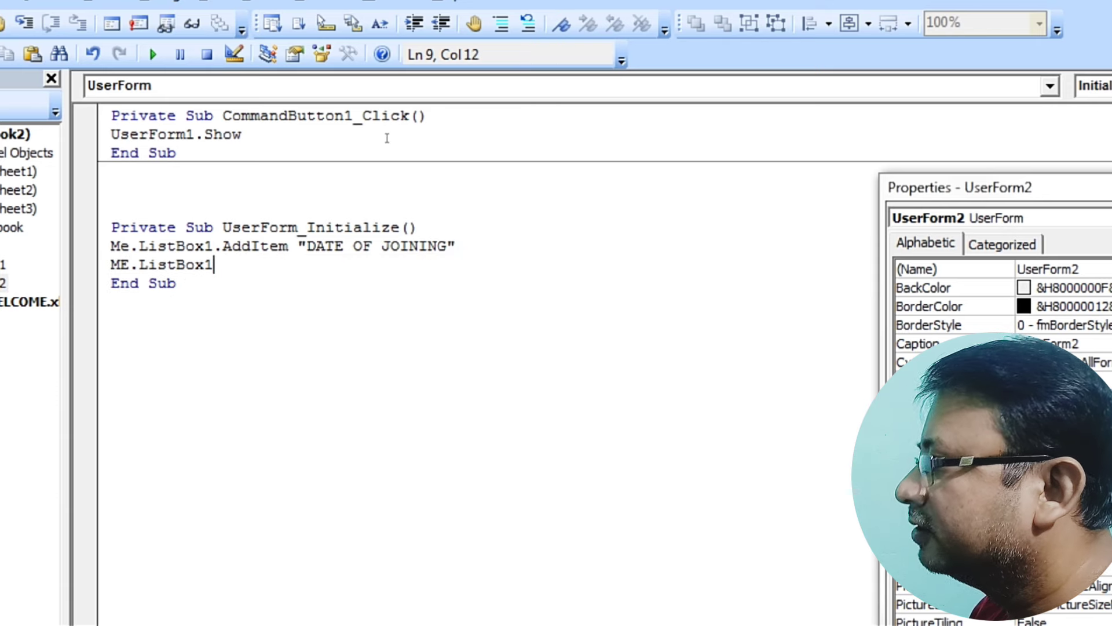
pyautogui.write('.LIS')
pyautogui.press('Tab')
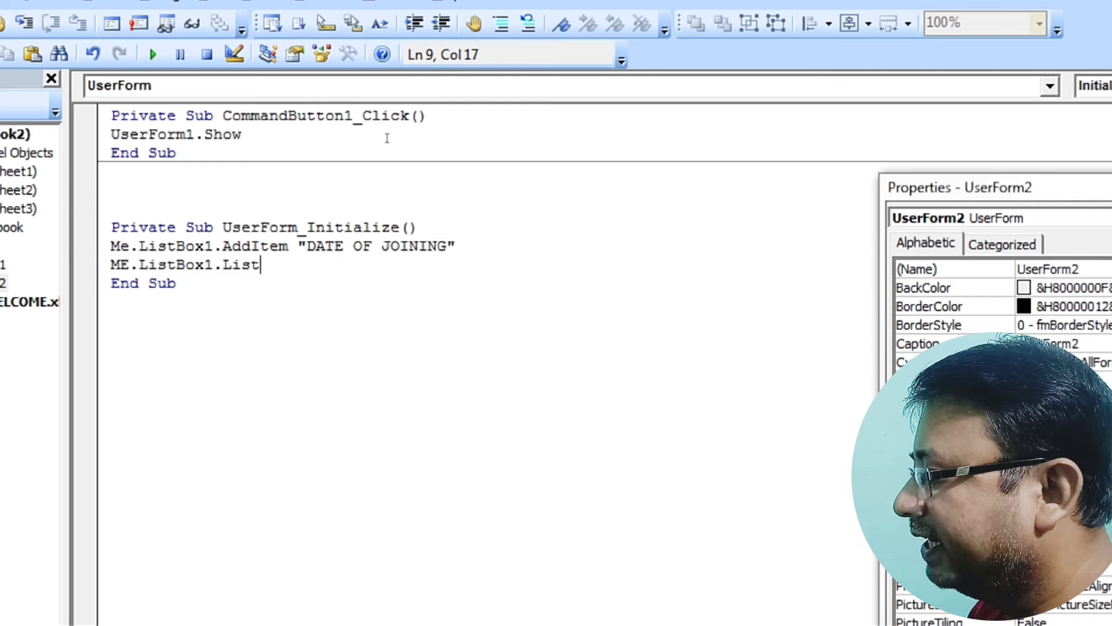
pyautogui.write('(LI')
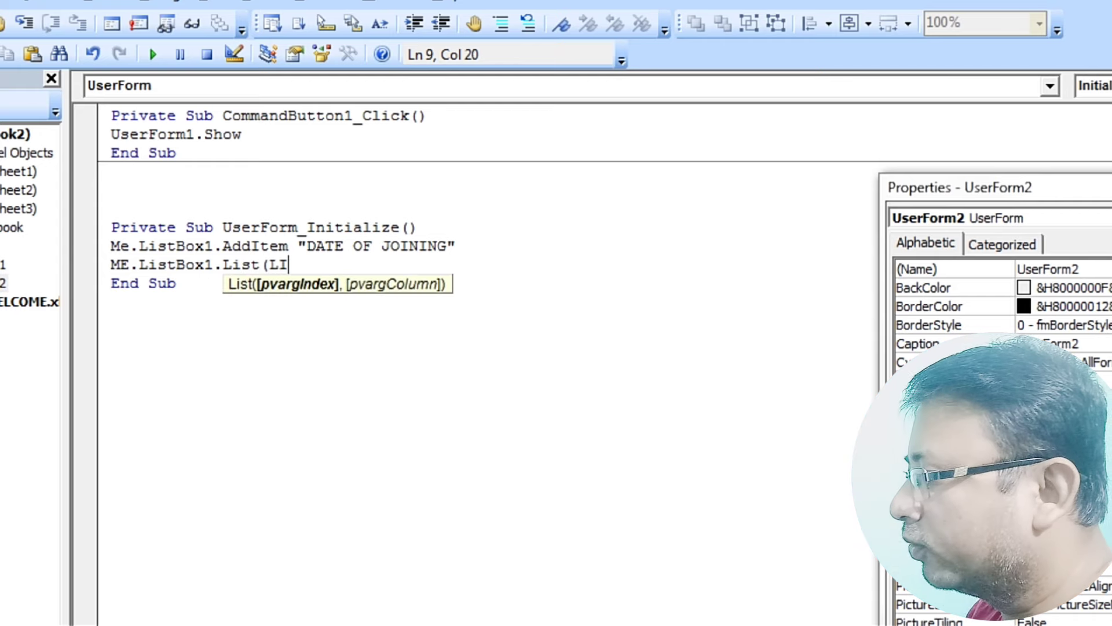
pyautogui.write('STVB')
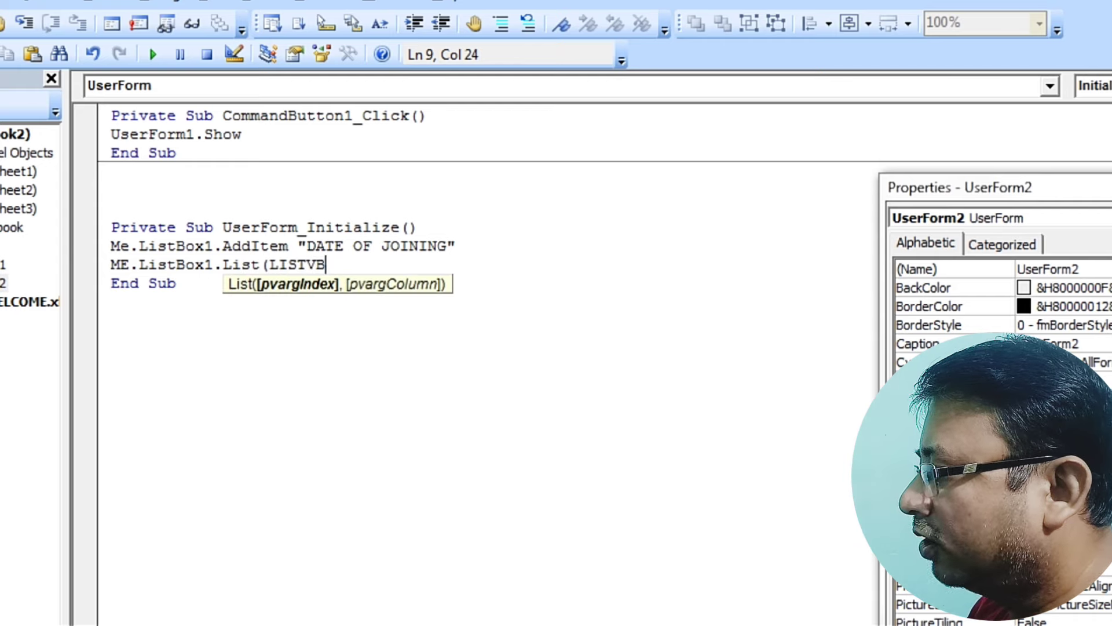
pyautogui.press('BackSpace')
pyautogui.press('BackSpace')
pyautogui.write('BO')
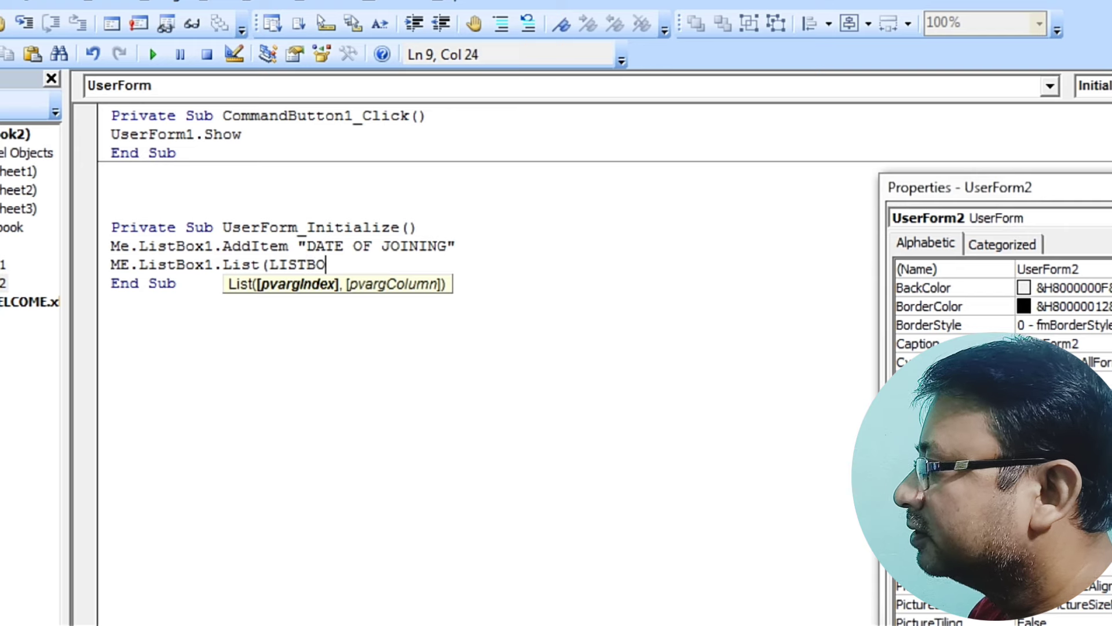
pyautogui.write('X1')
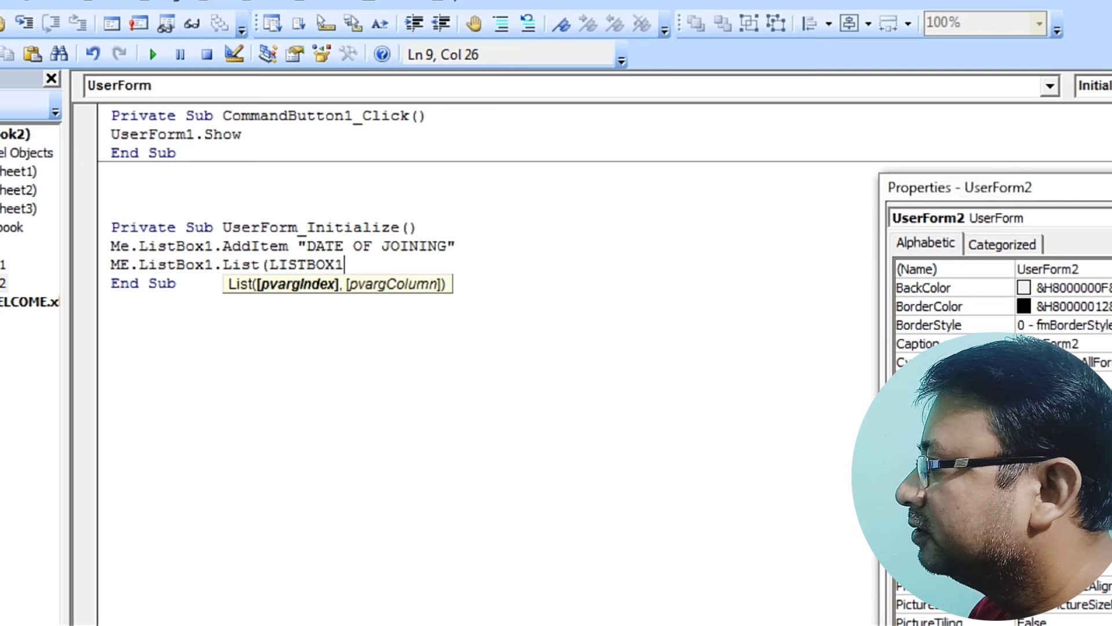
pyautogui.write('.LIST')
pyautogui.press('Down')
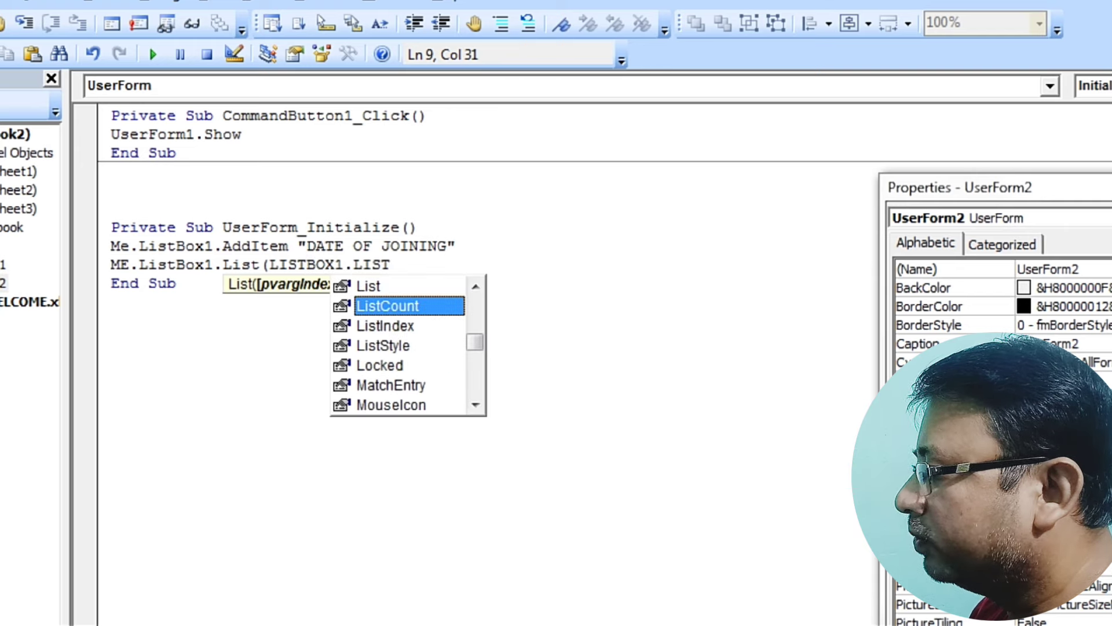
pyautogui.press('Tab')
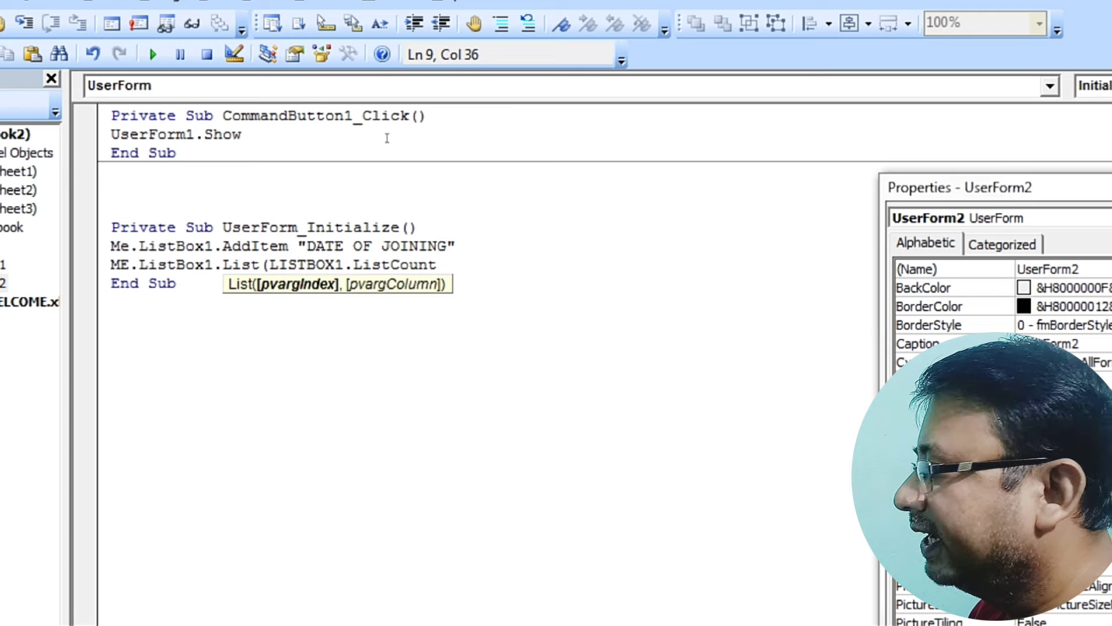
pyautogui.write('-1,')
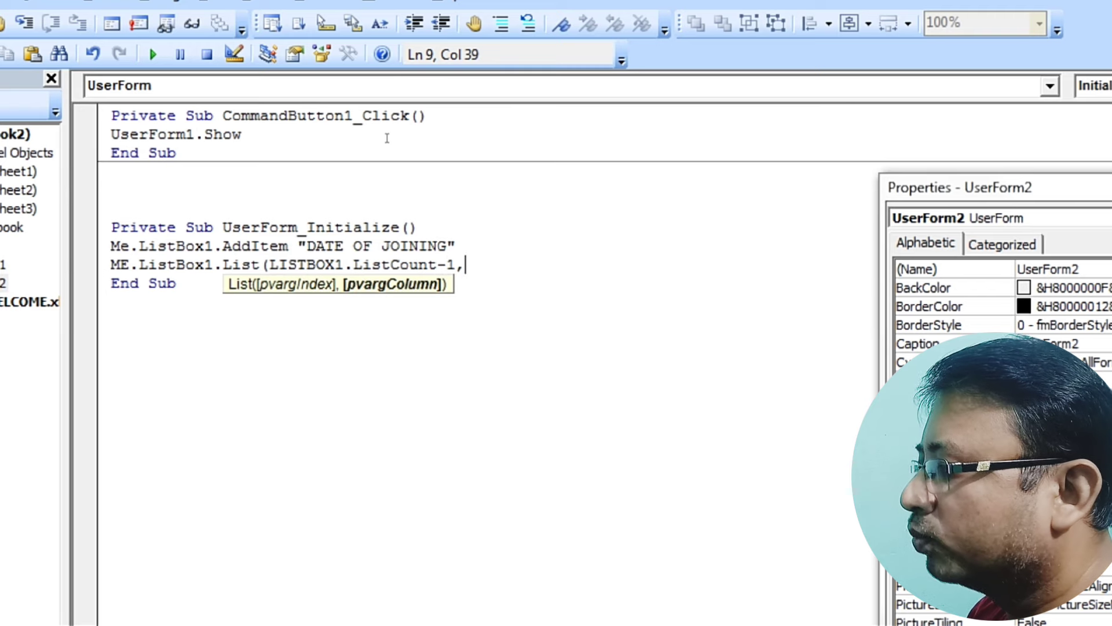
pyautogui.write('1)')
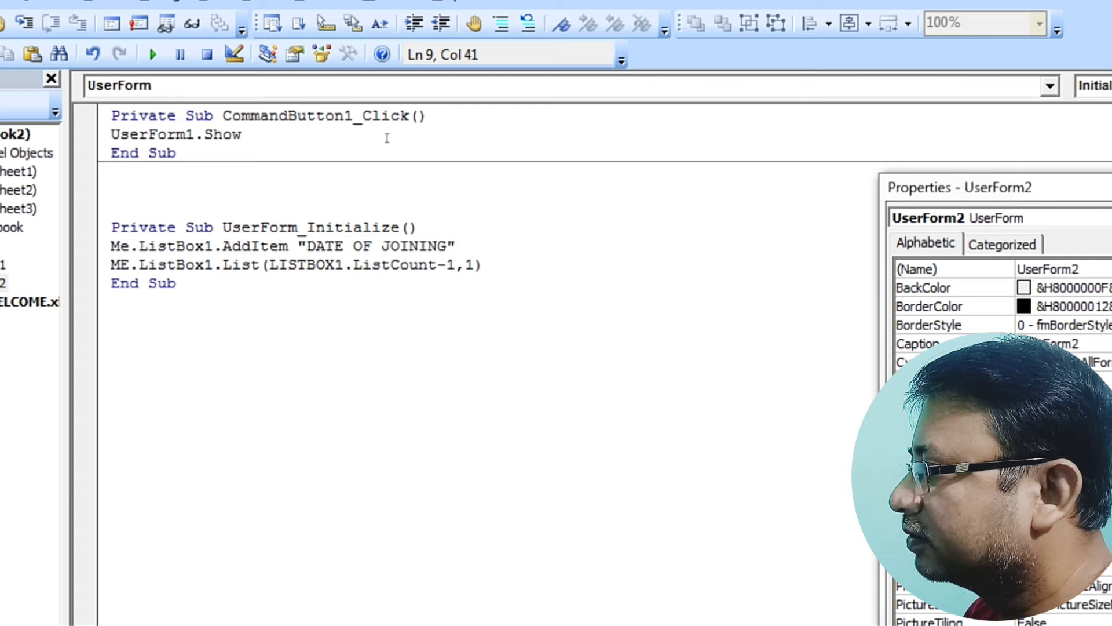
pyautogui.write('="')
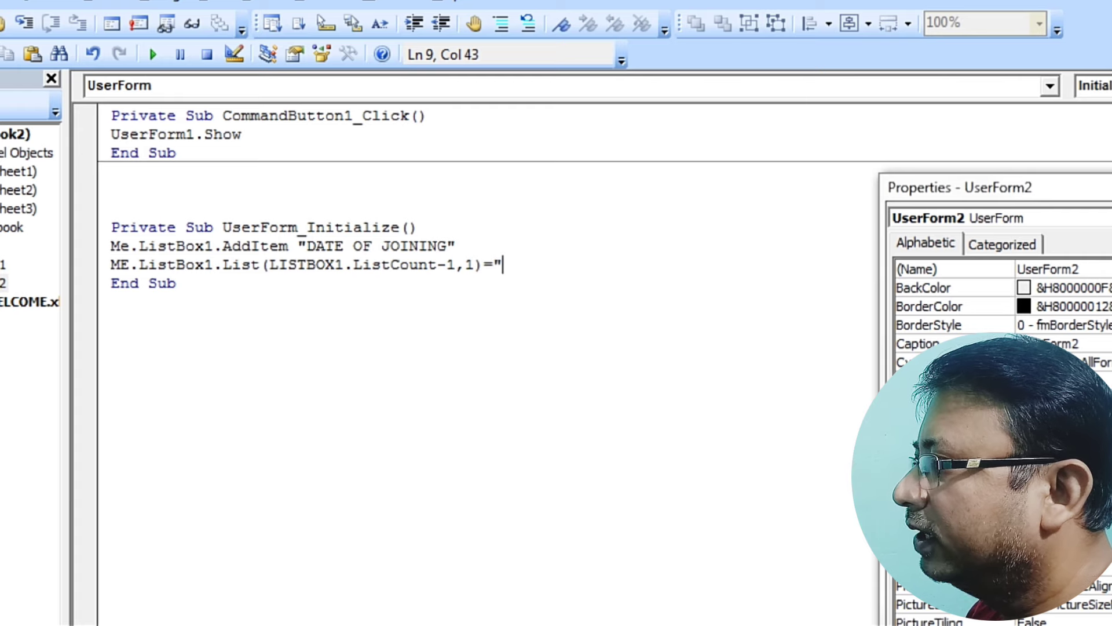
pyautogui.write('NAME OF ')
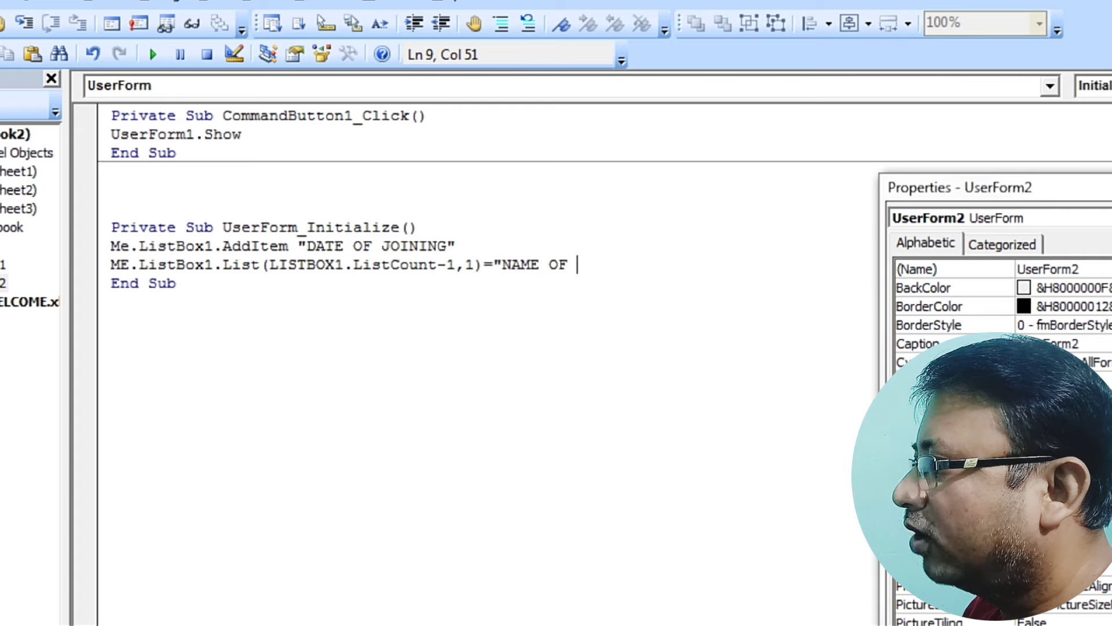
pyautogui.write('STUDENT"')
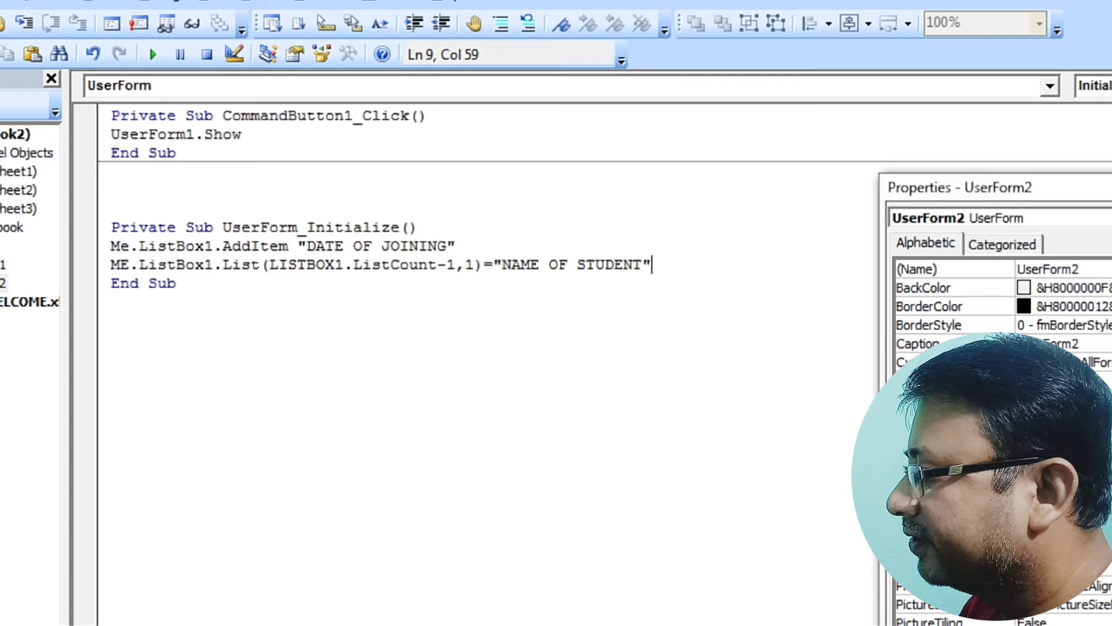
pyautogui.press('Return')
# - Paste three copies of the NAME OF STUDENT line below it
pyautogui.moveTo(699, 264); pyautogui.dragTo(111, 264)
pyautogui.hotkey('ctrl', 'c')
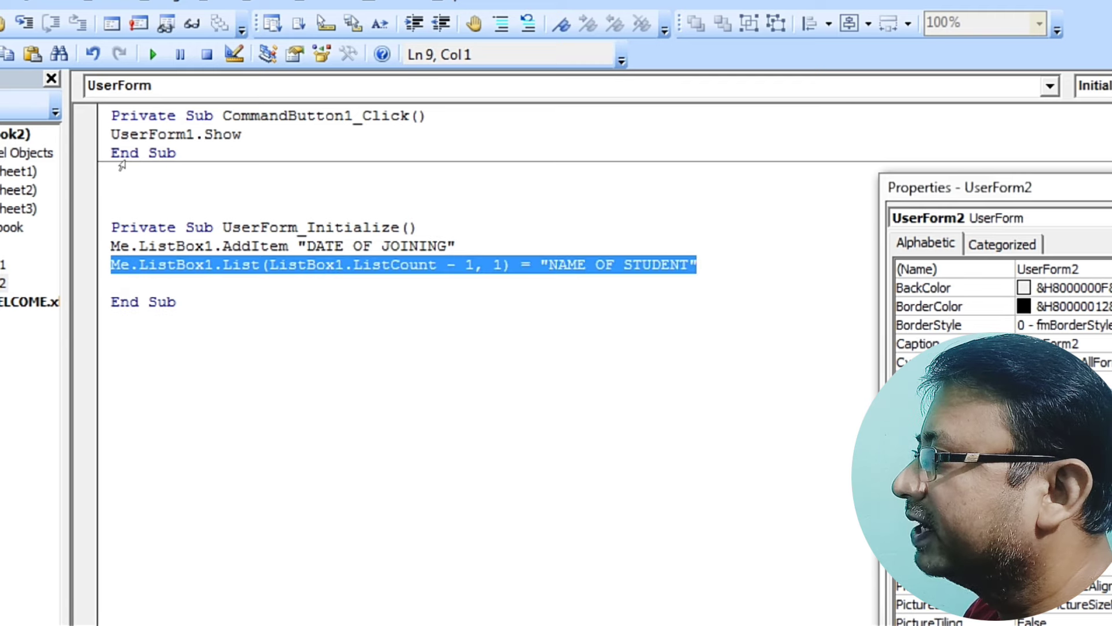
pyautogui.press('End')
pyautogui.press('Return')
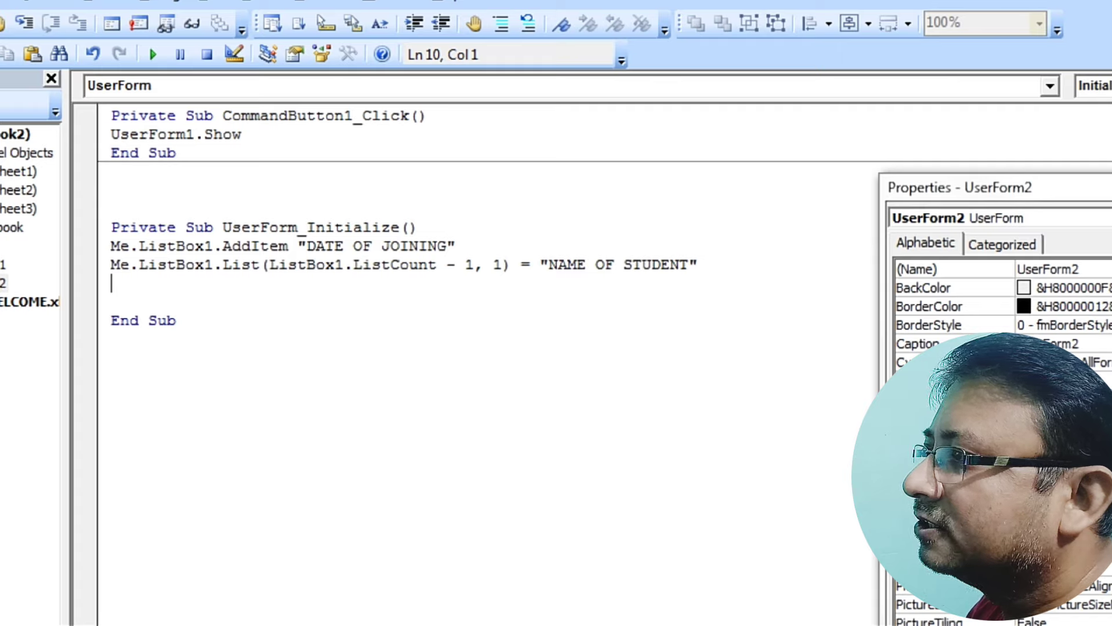
pyautogui.hotkey('ctrl', 'v')
pyautogui.press('Return')
pyautogui.hotkey('ctrl', 'v')
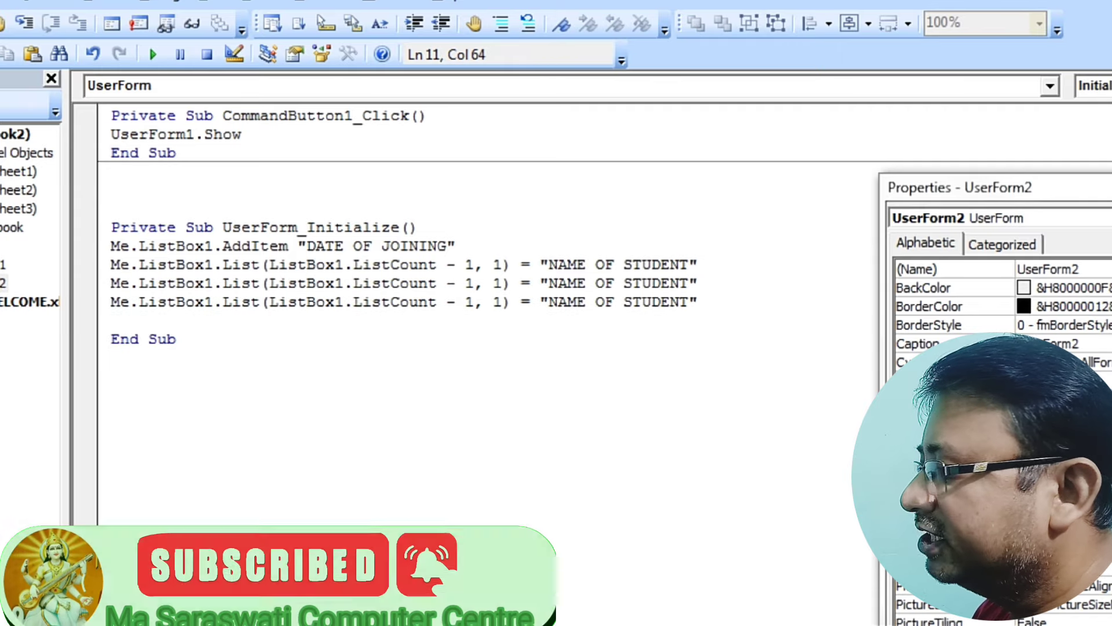
pyautogui.press('Return')
pyautogui.hotkey('ctrl', 'v')
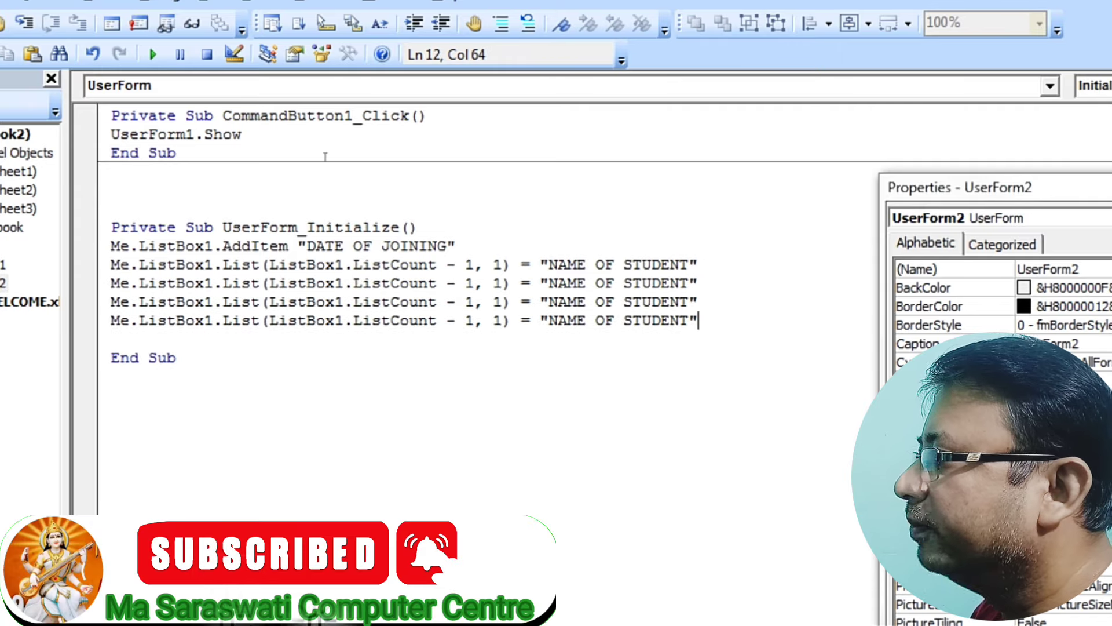
# - Change the first copy to column 2 with the text CLASS
pyautogui.press('Up')
pyautogui.press('Up')
pyautogui.press('Up')
pyautogui.press('Left')
pyautogui.press('Left')
pyautogui.press('Left')
pyautogui.press('Down')
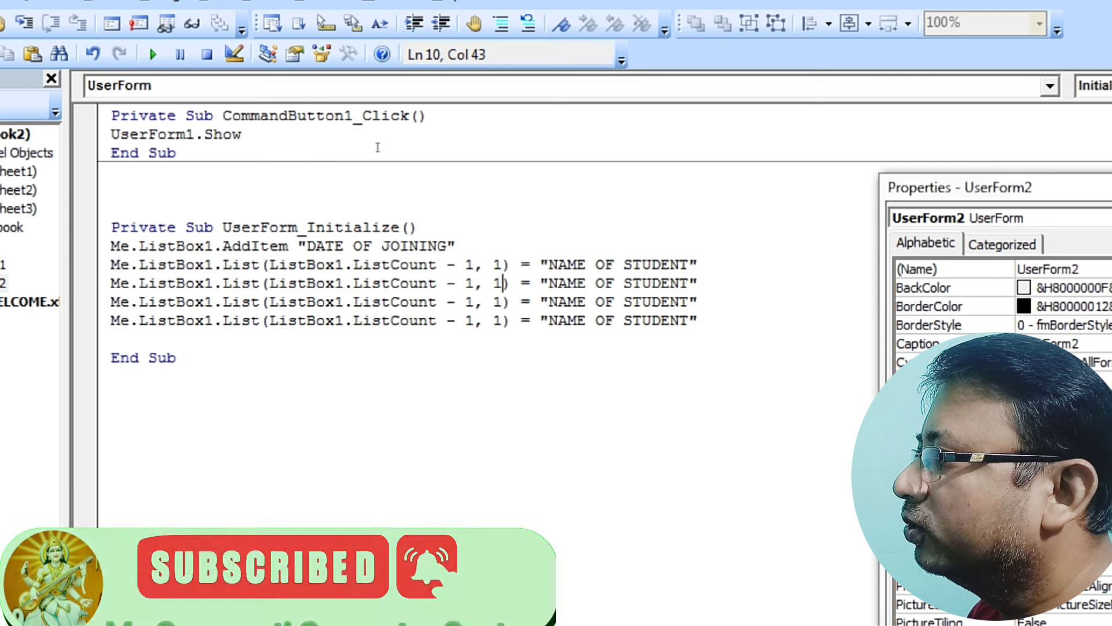
pyautogui.press('BackSpace')
pyautogui.write('2')
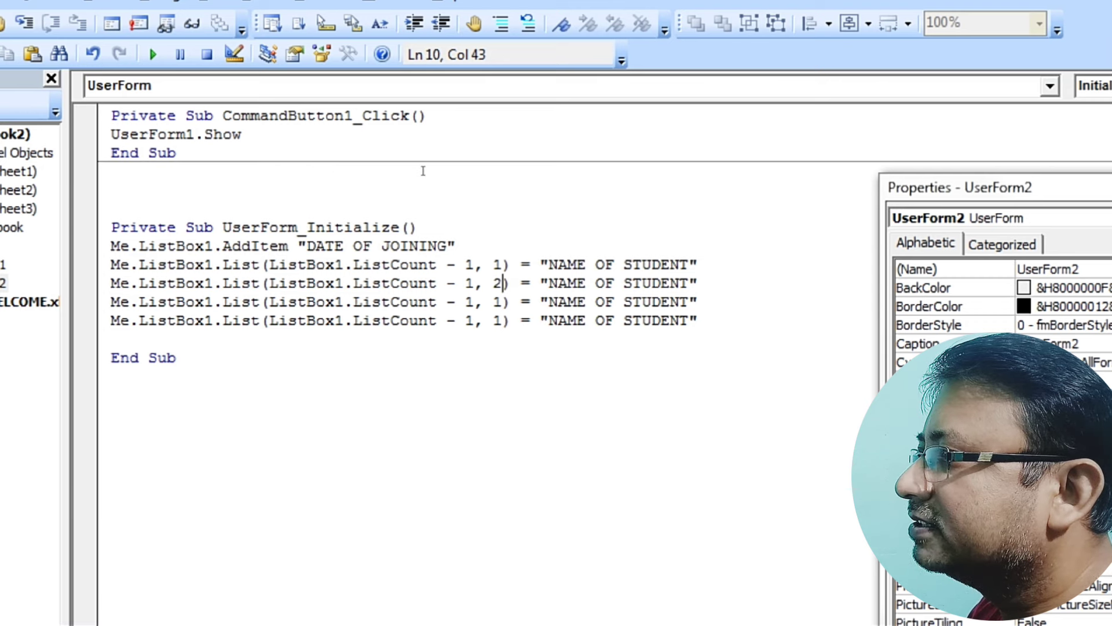
pyautogui.press('End')
pyautogui.press('Left')
pyautogui.hotkey('shift', 'Left')
pyautogui.hotkey('shift', 'Left')
pyautogui.hotkey('shift', 'Left')
pyautogui.hotkey('shift', 'Left')
pyautogui.hotkey('shift', 'Left')
pyautogui.hotkey('shift', 'Left')
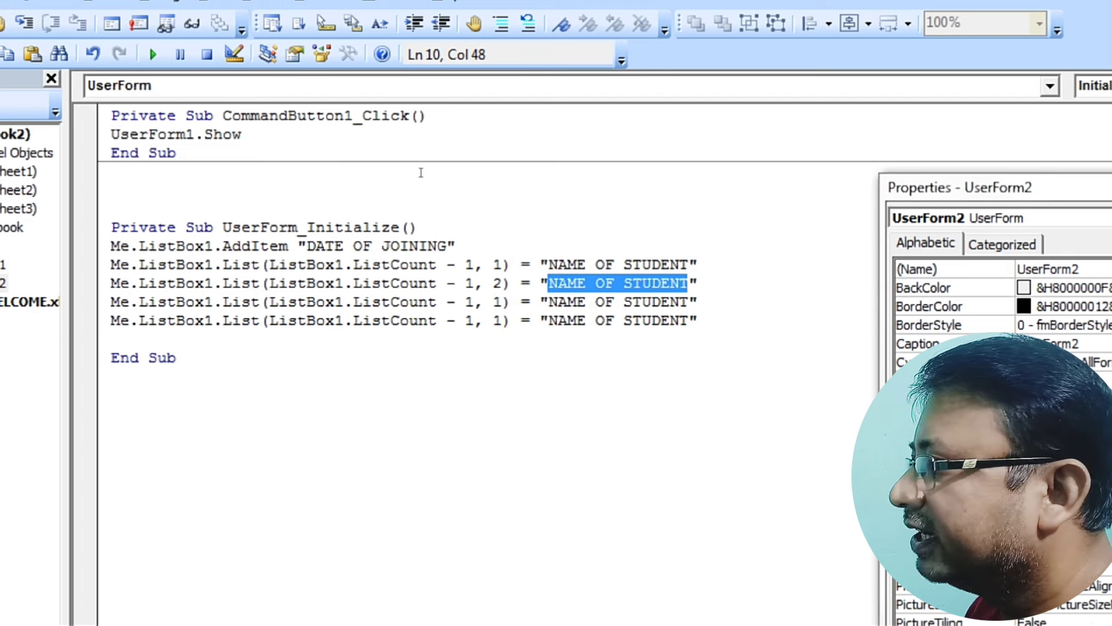
pyautogui.write('CLASS')
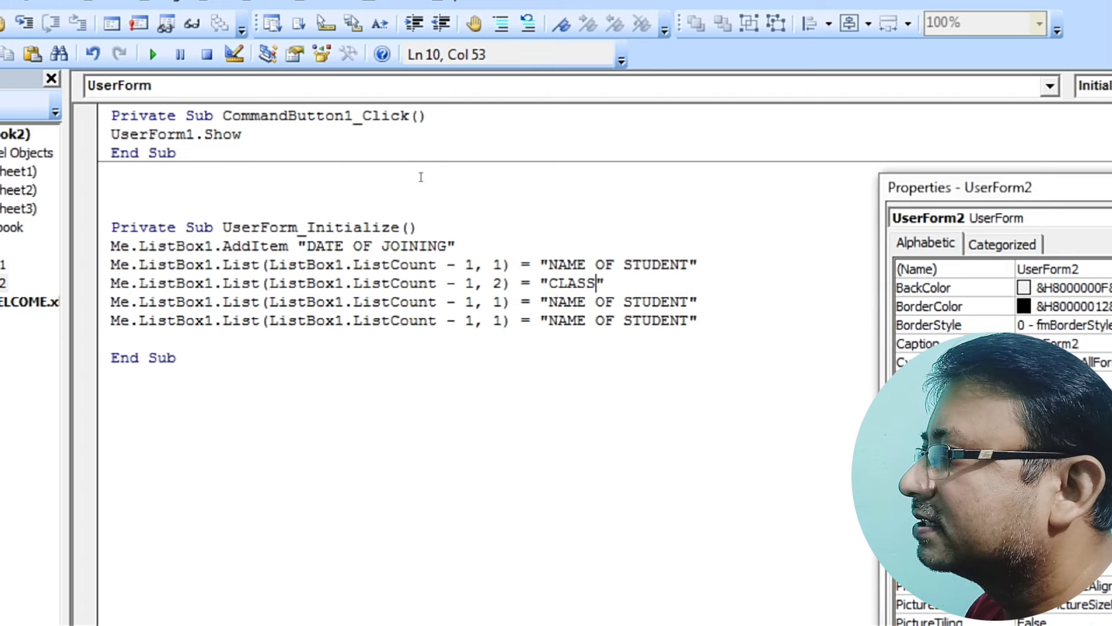
# - Change the second copy to column 3 with the text ROLL_NO
pyautogui.press('Down')
pyautogui.press('Left')
pyautogui.press('Left')
pyautogui.press('Left')
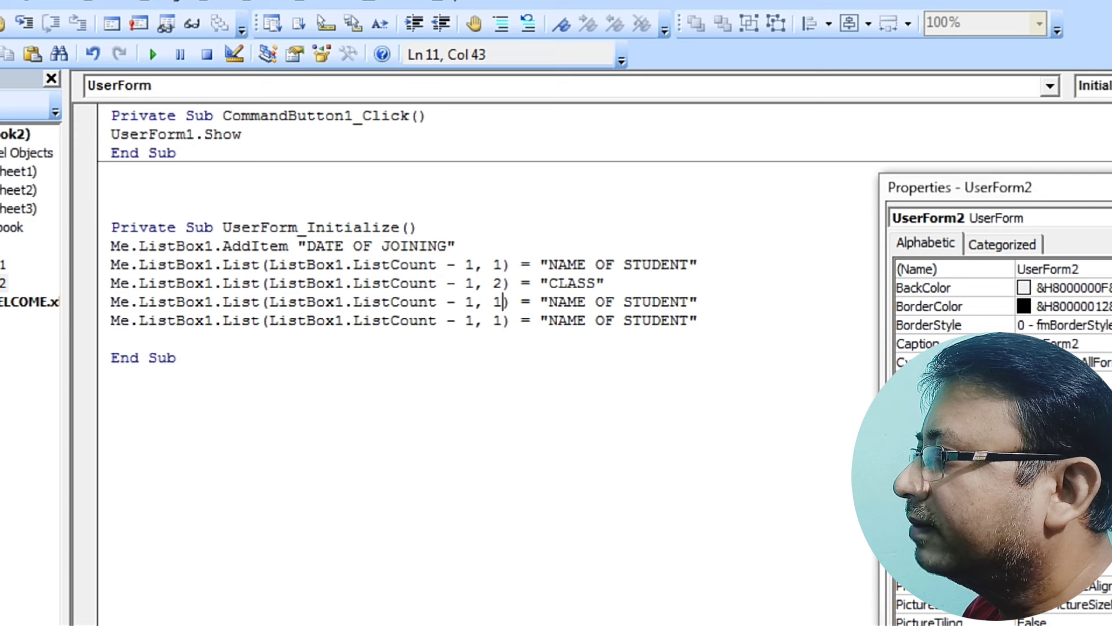
pyautogui.press('BackSpace')
pyautogui.write('3')
pyautogui.press('End')
pyautogui.press('Left')
pyautogui.hotkey('shift', 'Left')
pyautogui.hotkey('shift', 'Left')
pyautogui.hotkey('shift', 'Left')
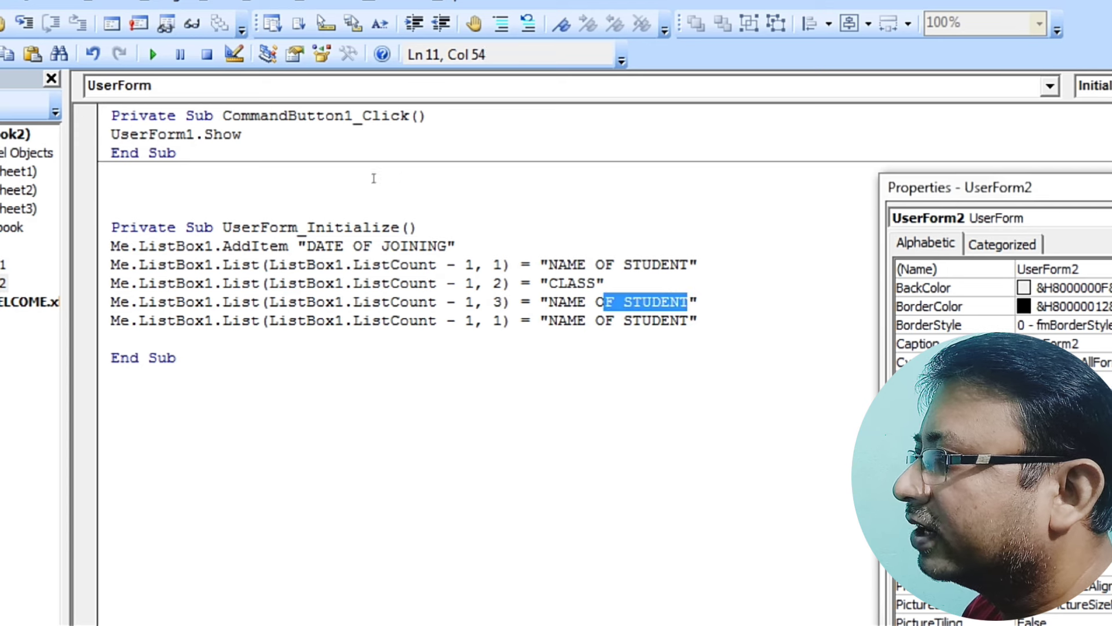
pyautogui.hotkey('shift', 'Left')
pyautogui.hotkey('shift', 'Left')
pyautogui.hotkey('shift', 'Left')
pyautogui.hotkey('shift', 'Down')
pyautogui.hotkey('shift', 'Up')
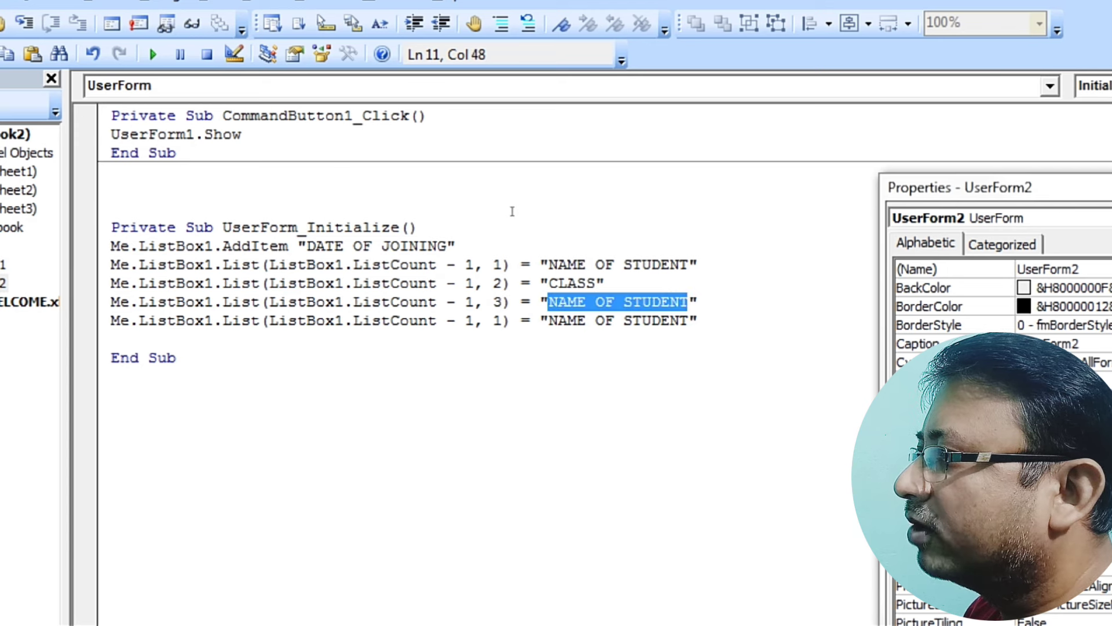
pyautogui.write('ROLL')
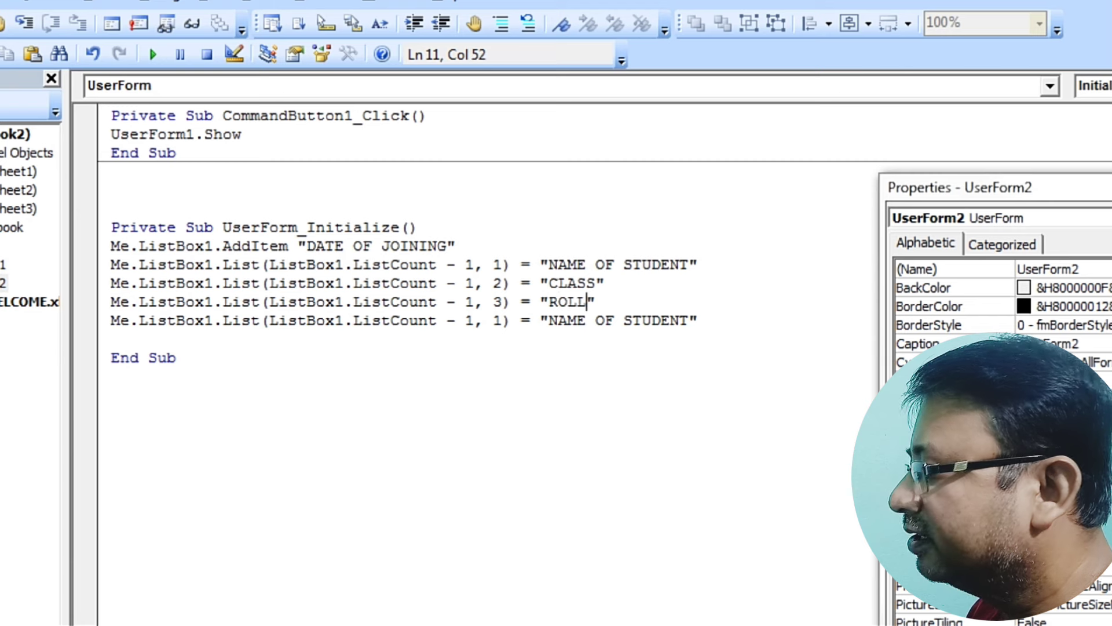
pyautogui.write('_NO')
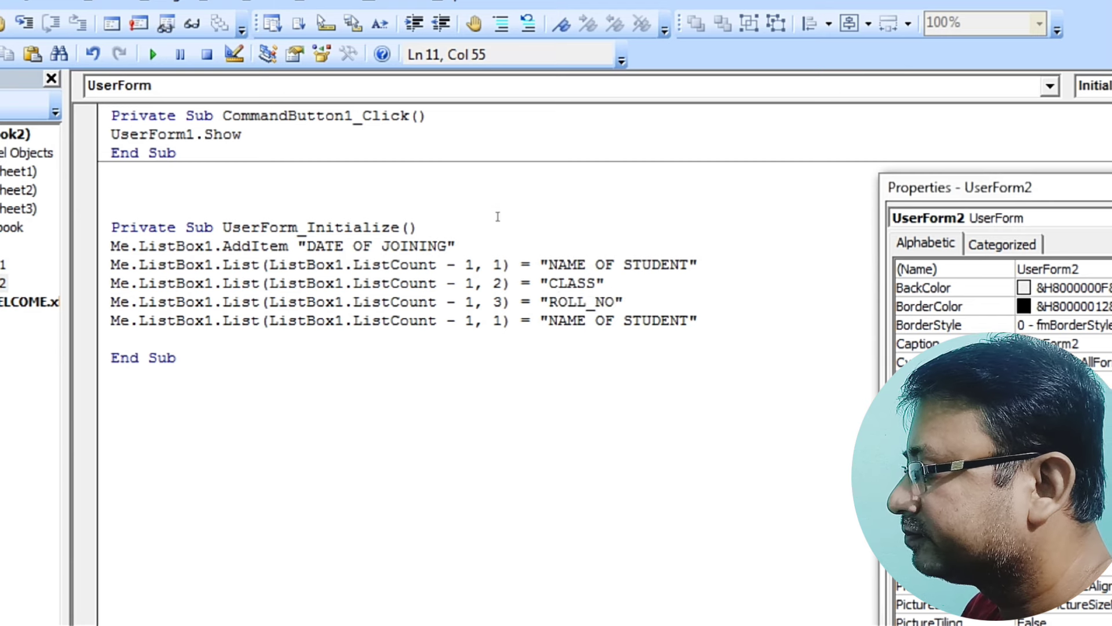
# - Change the last copy's text to ADDRESS
pyautogui.press('Down')
pyautogui.press('End')
pyautogui.press('Left')
pyautogui.hotkey('shift', 'Left')
pyautogui.hotkey('shift', 'Left')
pyautogui.hotkey('shift', 'Left')
pyautogui.hotkey('shift', 'Left')
pyautogui.hotkey('shift', 'Left')
pyautogui.hotkey('shift', 'Left')
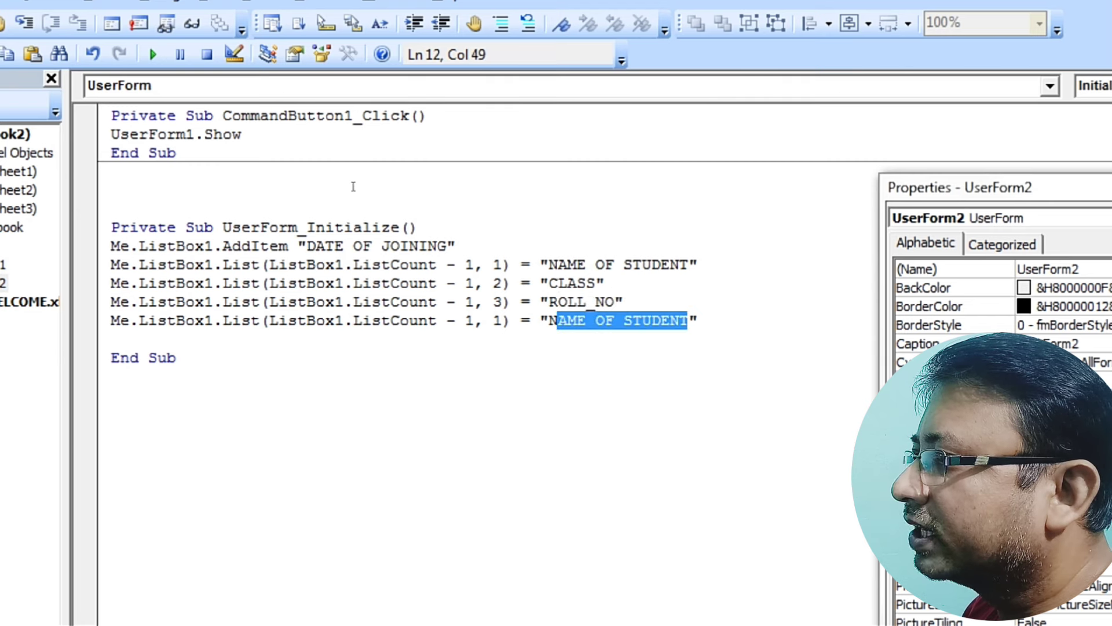
pyautogui.hotkey('shift', 'Left')
pyautogui.write('ADDRESS')
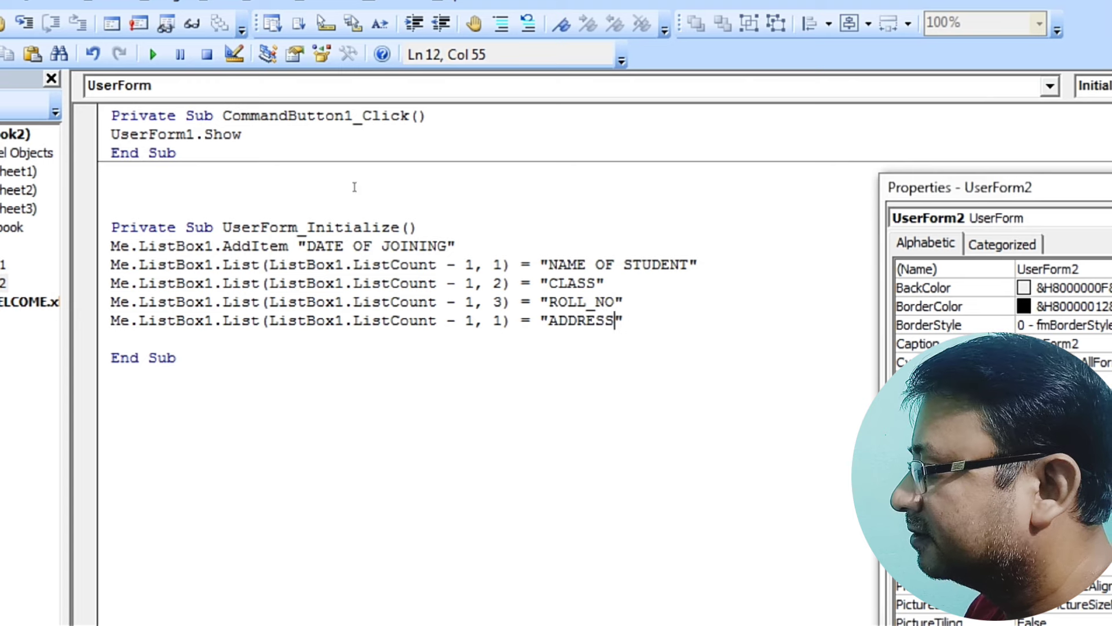
pyautogui.press('Down')
pyautogui.press('Down')
pyautogui.press('Up')
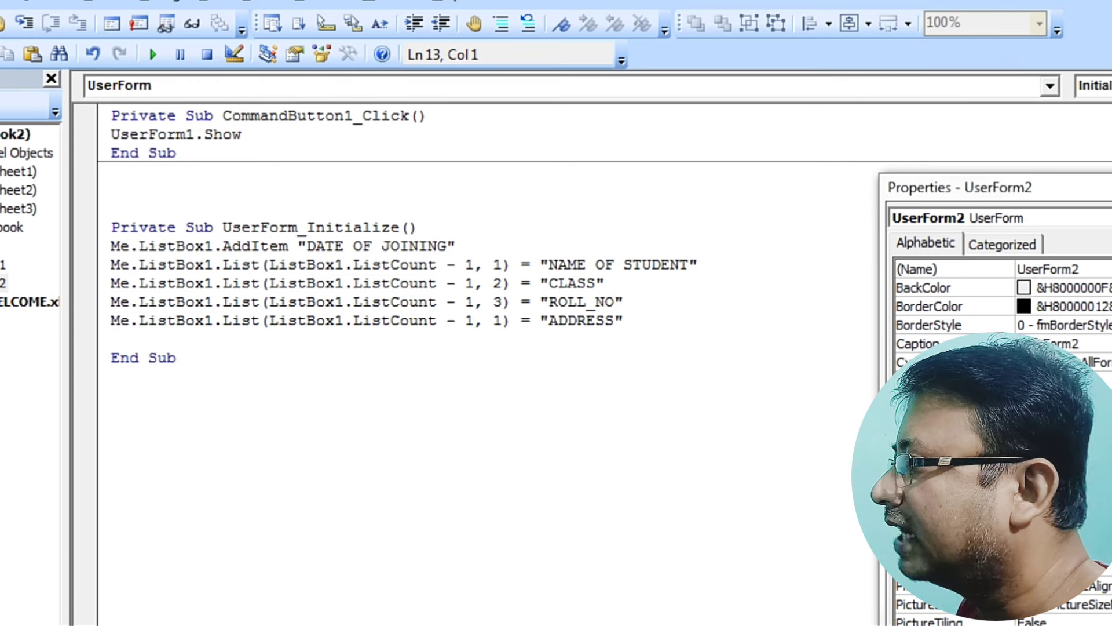
# - Append Me.ListBox1.Selected(0) = True to the end of UserForm_Initialize
pyautogui.write('ME.LIS')
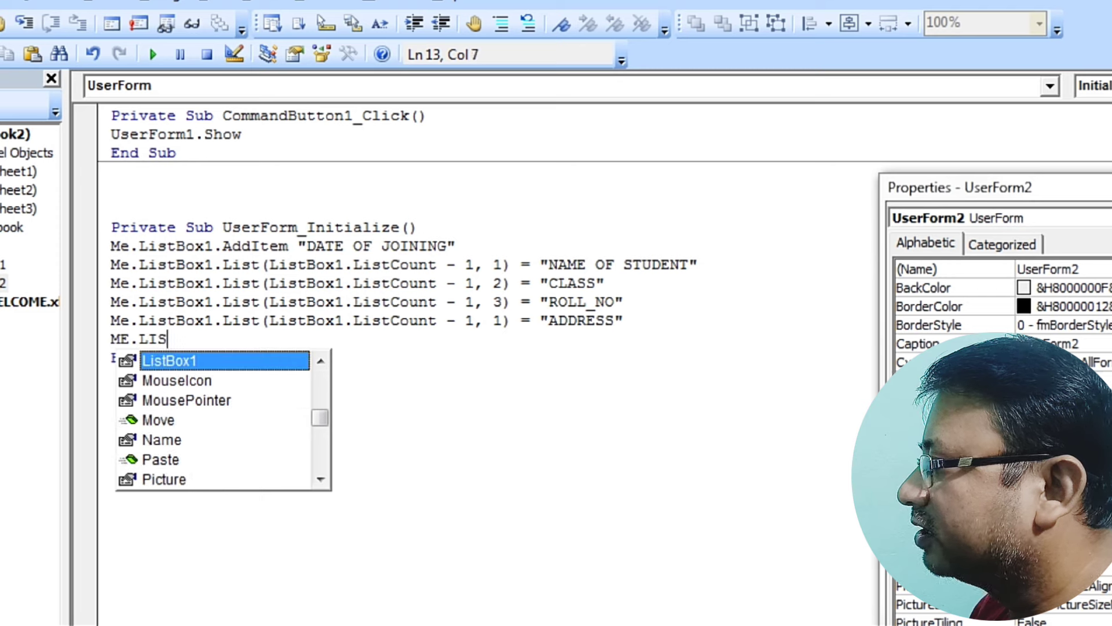
pyautogui.write('TBOX')
pyautogui.press('Tab')
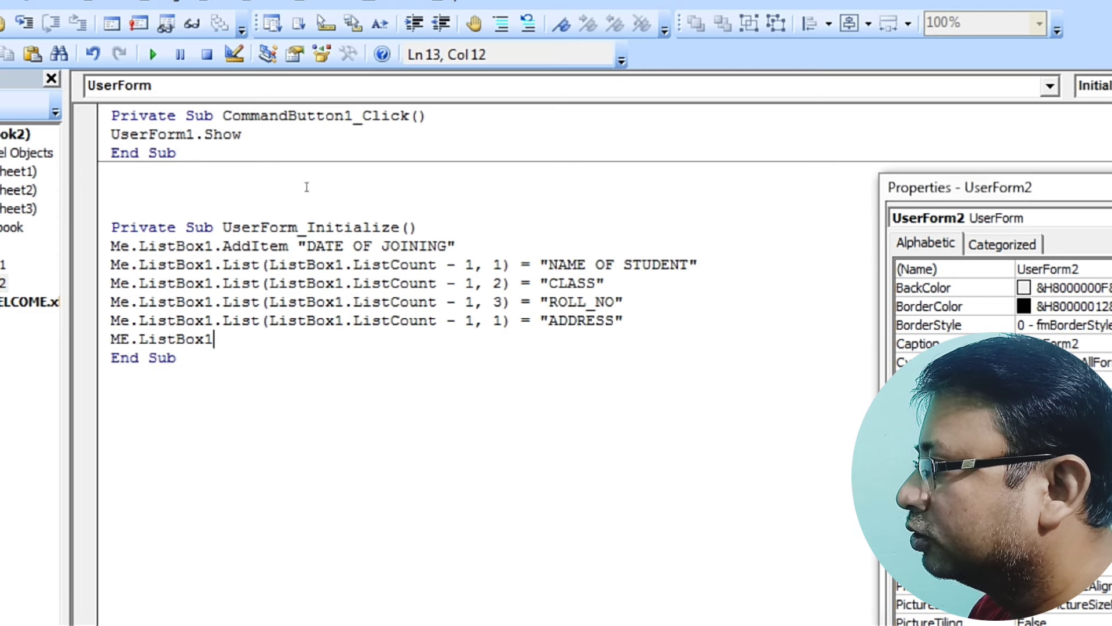
pyautogui.write('.SE')
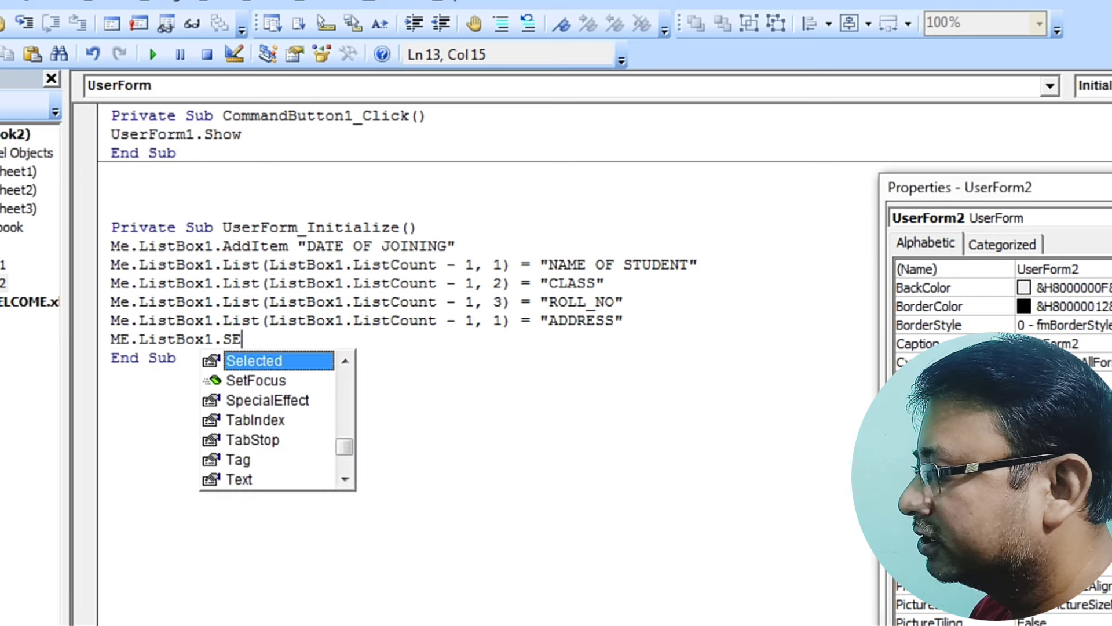
pyautogui.press('Tab')
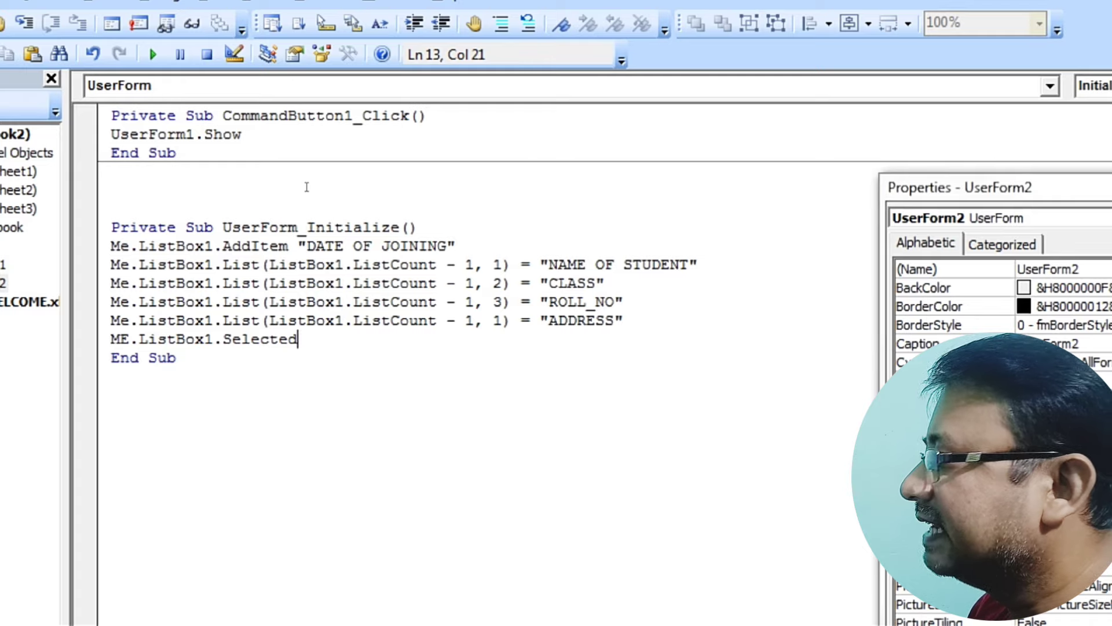
pyautogui.write('(0')
pyautogui.write(')')
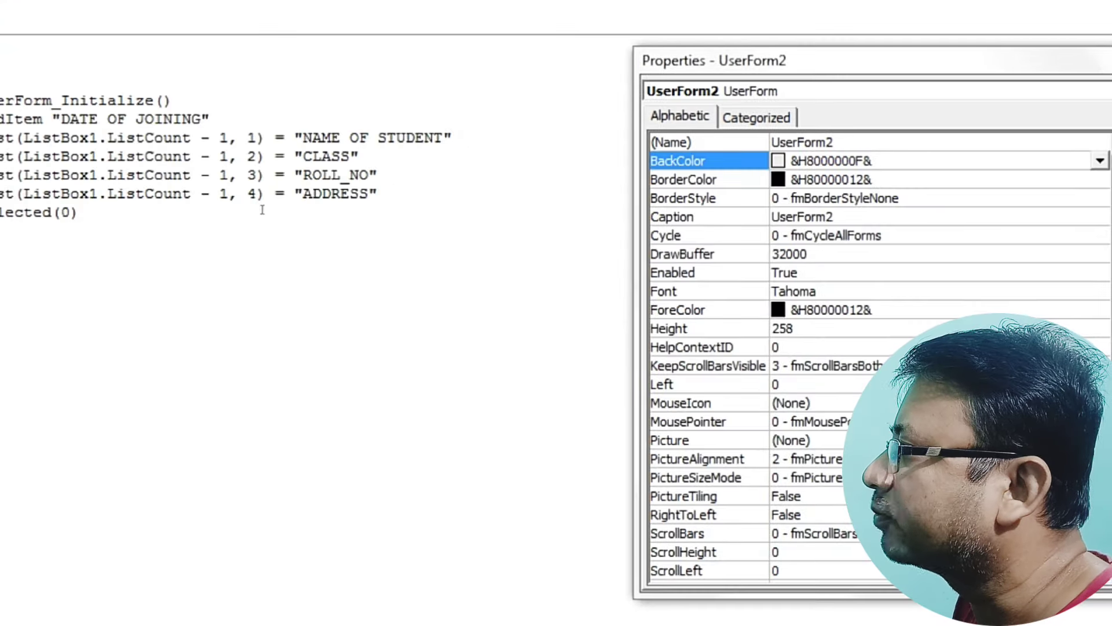
pyautogui.write('=T')
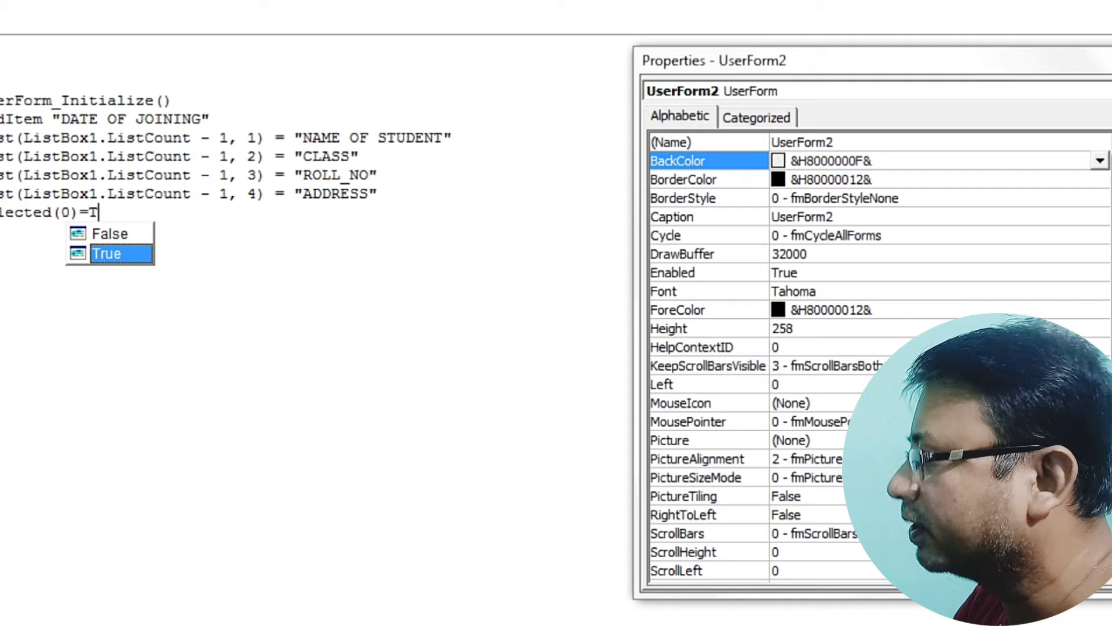
pyautogui.press('Tab')
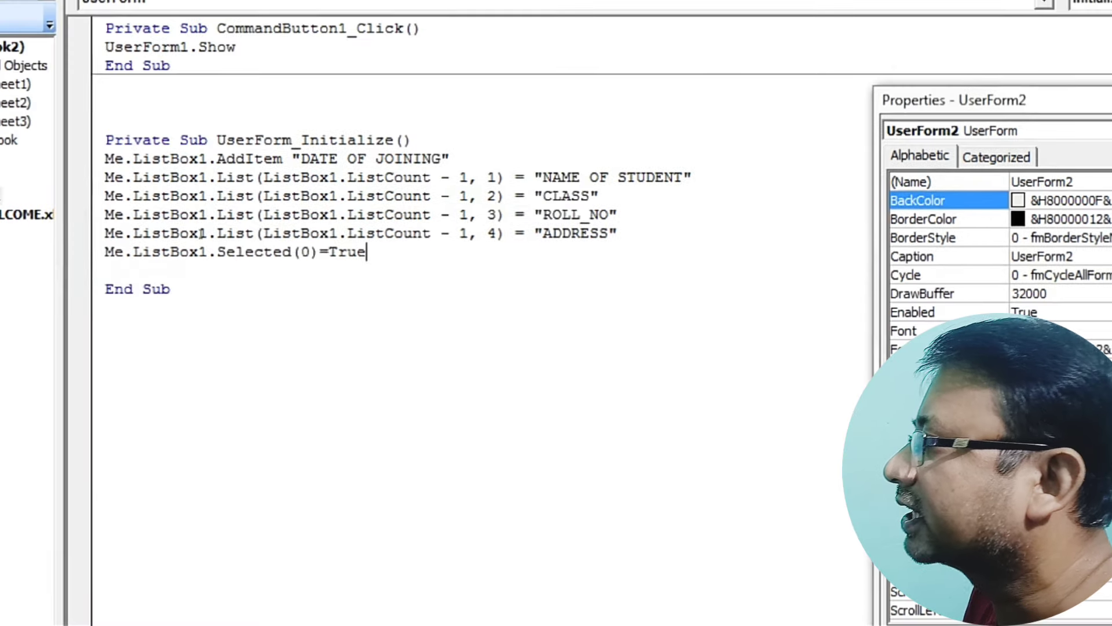
pyautogui.click(105, 308)
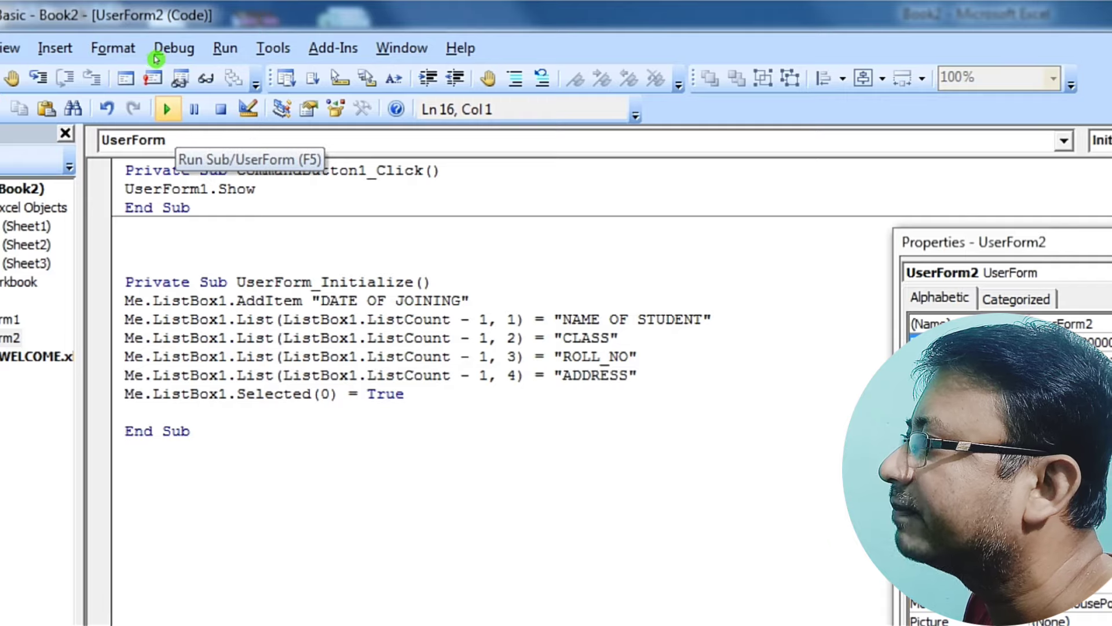
# - Run UserForm2 and save a student record dated 5-SEP-24, class 8, roll 101
pyautogui.press('F5')
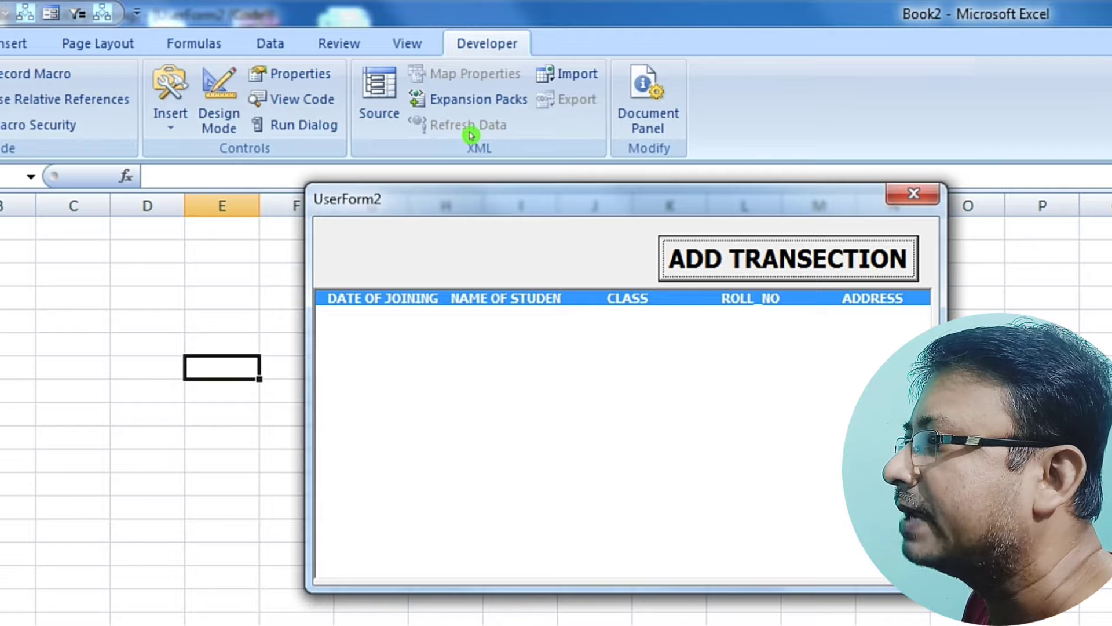
pyautogui.press('Return')
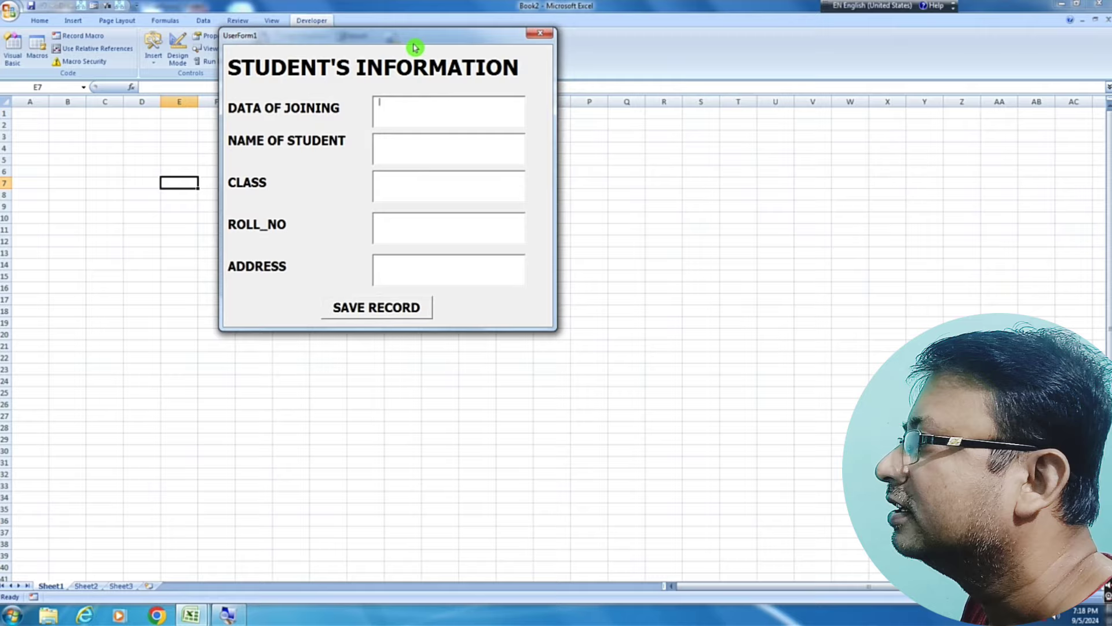
pyautogui.moveTo(415, 43)
pyautogui.mouseDown()
pyautogui.moveTo(668, 132)
pyautogui.moveTo(773, 134)
pyautogui.mouseUp()
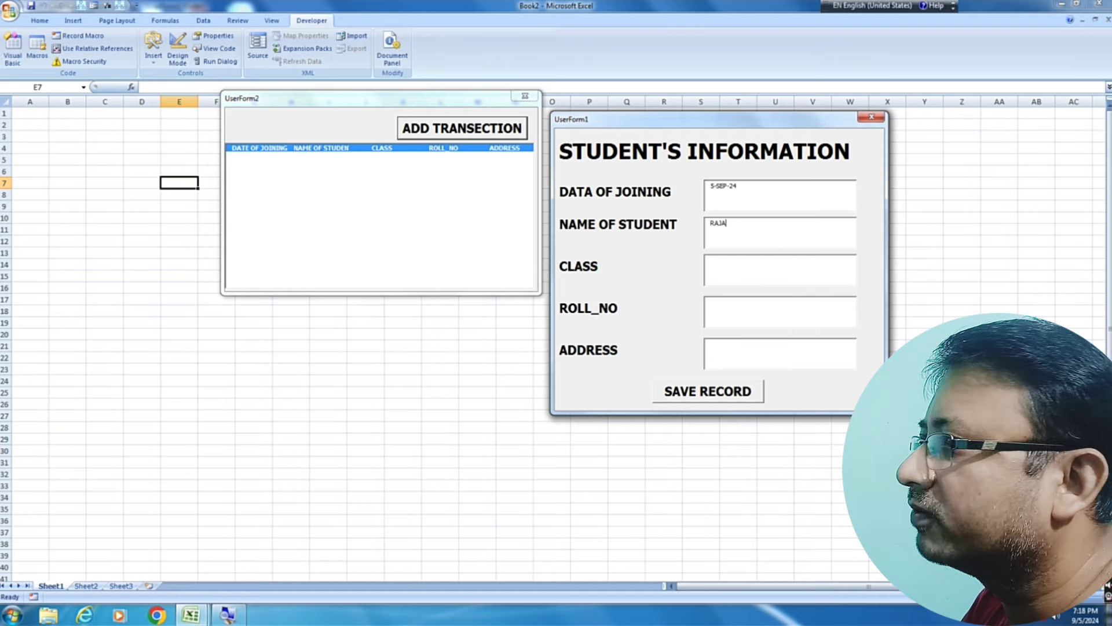
pyautogui.click(792, 284)
pyautogui.write('DEOGHAR')
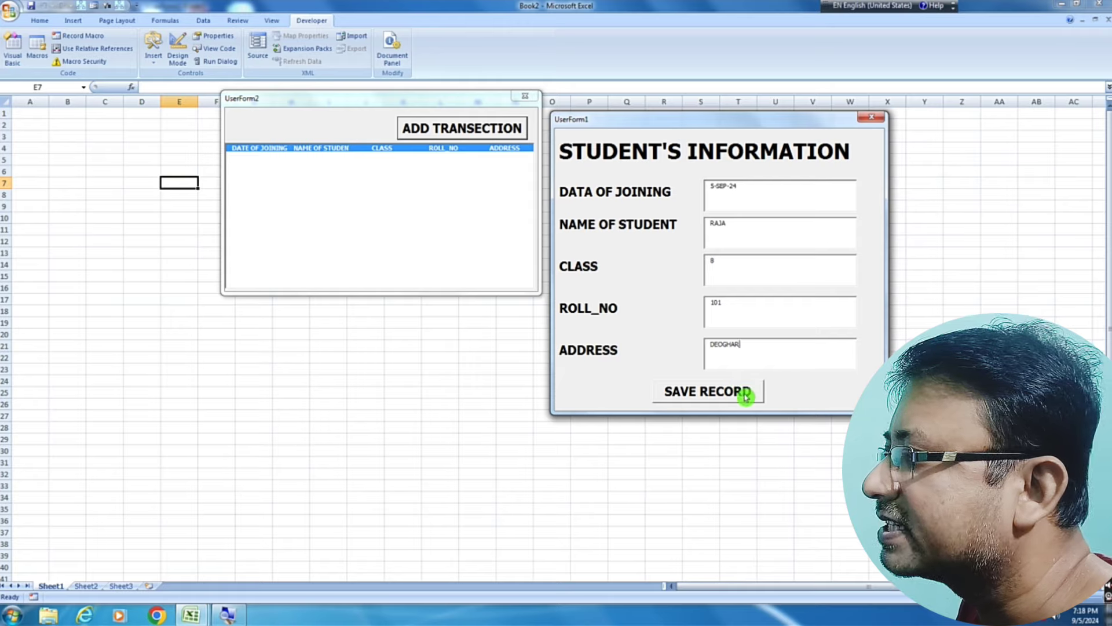
pyautogui.click(744, 391)
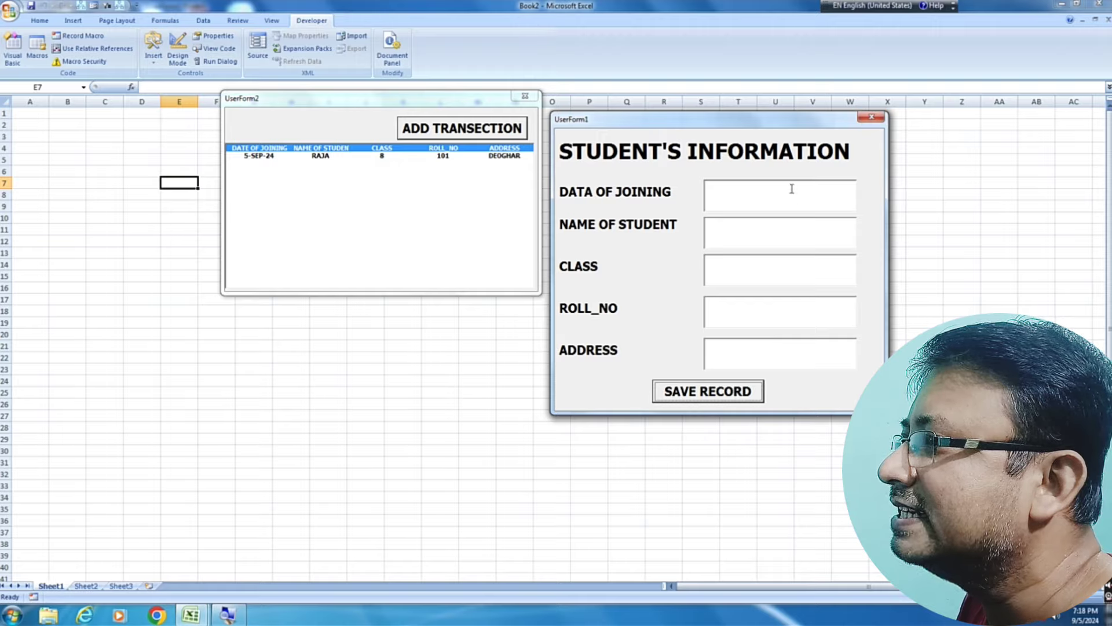
# - Stop the running forms and give UserForm1's five text boxes a bold 16-point font
pyautogui.click(871, 116)
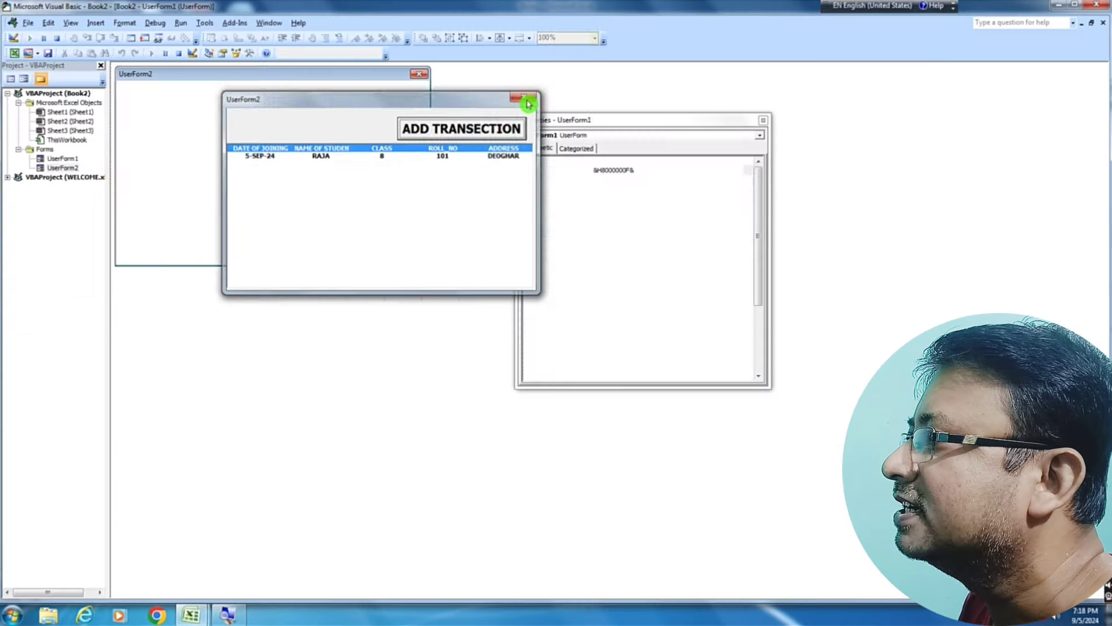
pyautogui.click(525, 96)
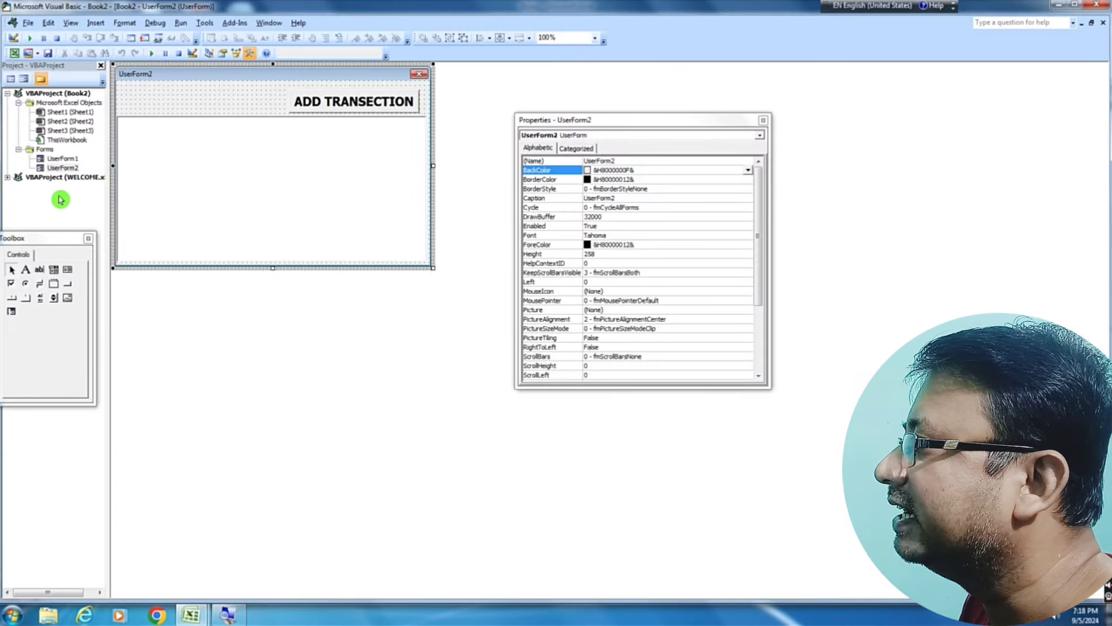
pyautogui.doubleClick(62, 159)
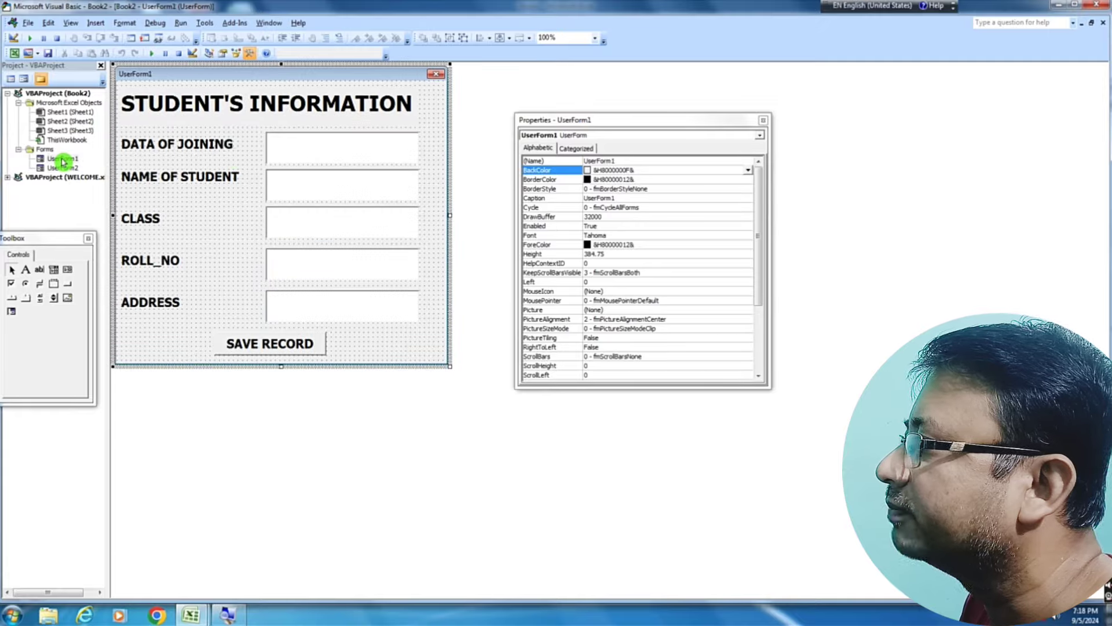
pyautogui.moveTo(368, 324)
pyautogui.mouseDown()
pyautogui.moveTo(340, 291)
pyautogui.moveTo(290, 154)
pyautogui.mouseUp()
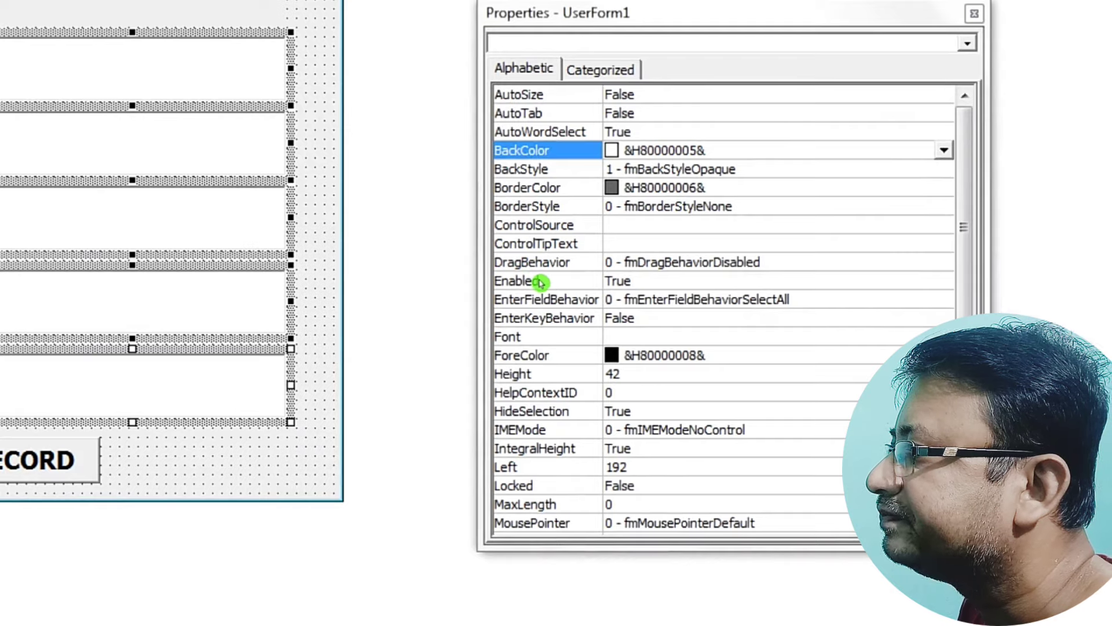
pyautogui.click(556, 282)
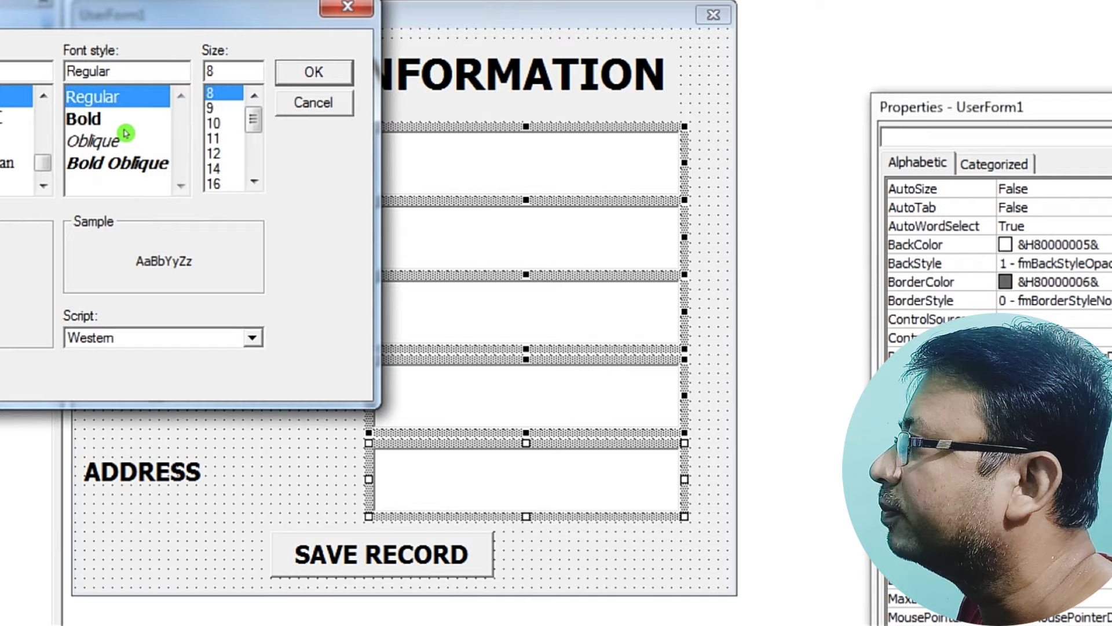
pyautogui.click(123, 124)
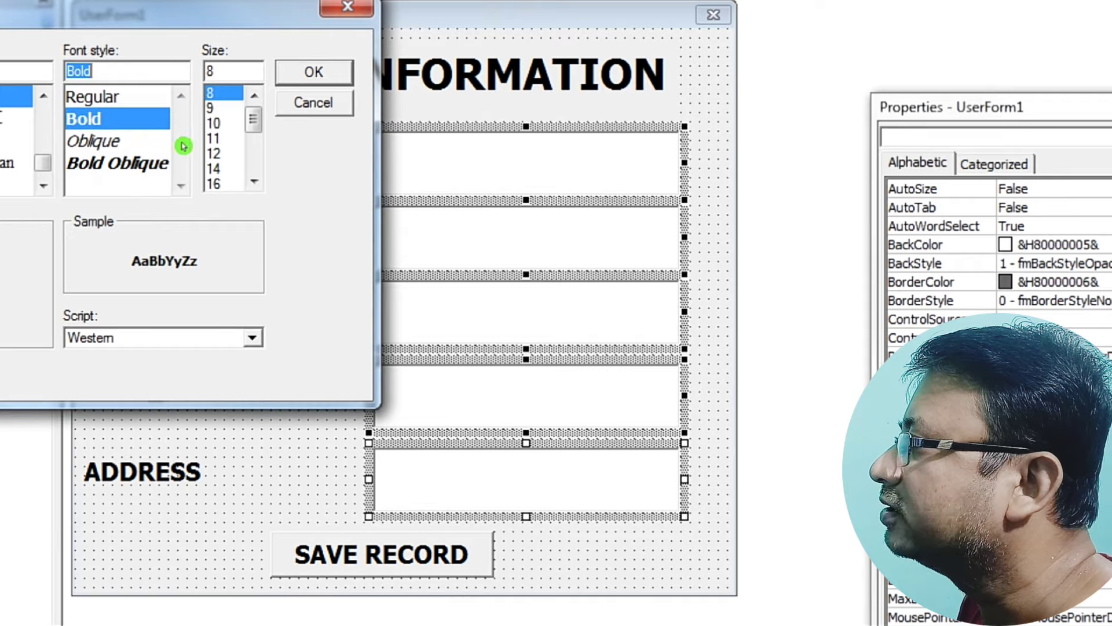
pyautogui.click(215, 183)
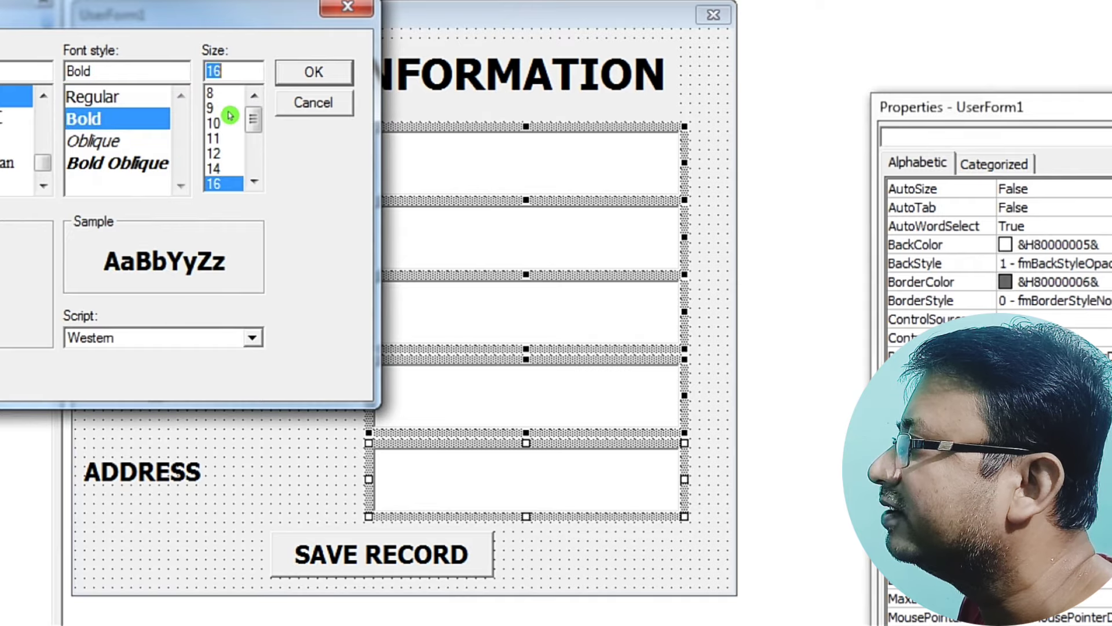
pyautogui.press('Return')
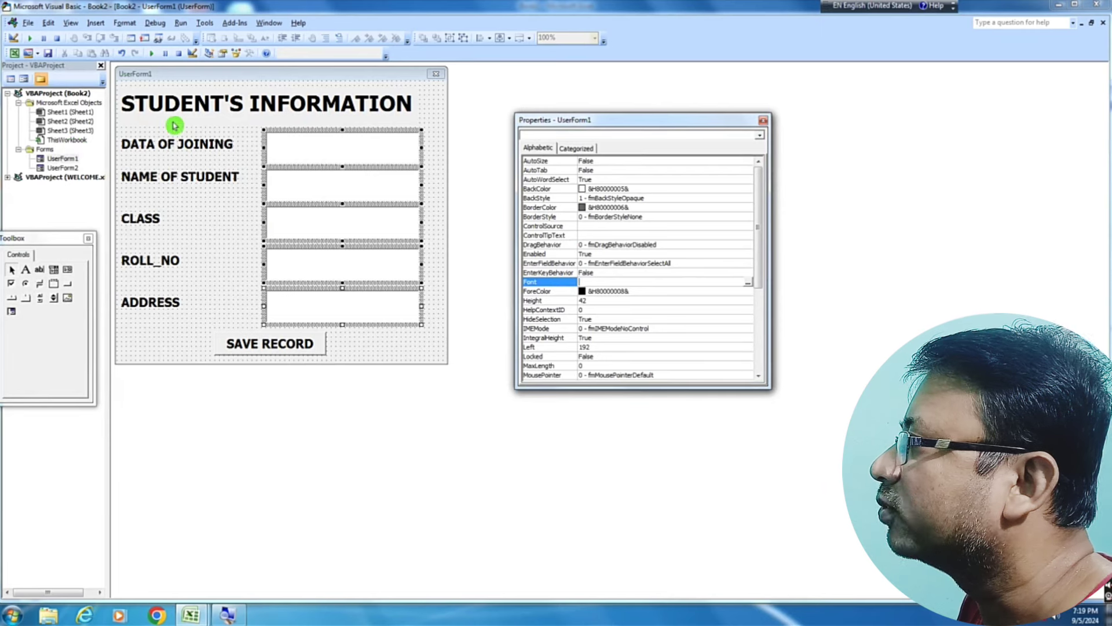
# - Test-run UserForm1, then run UserForm2 and open the student information entry form
pyautogui.click(151, 53)
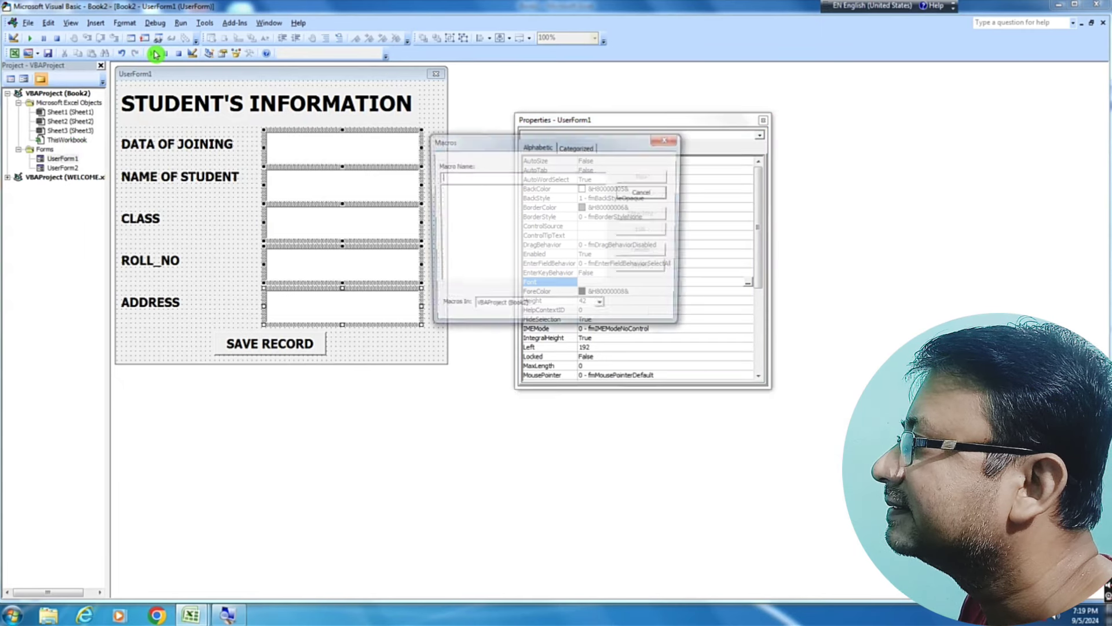
pyautogui.click(668, 138)
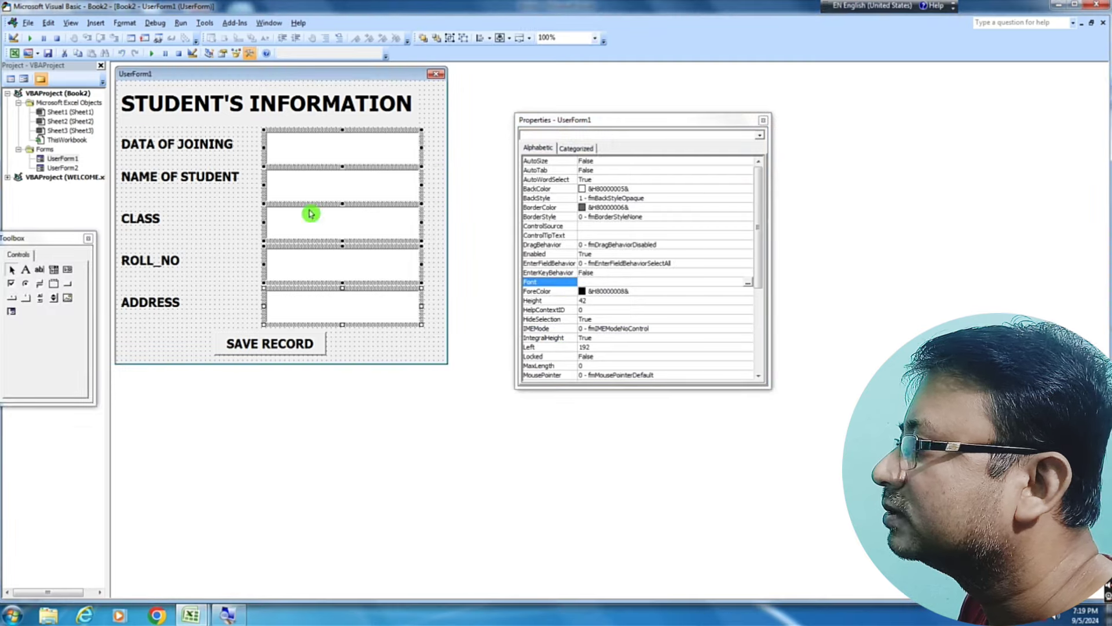
pyautogui.click(147, 57)
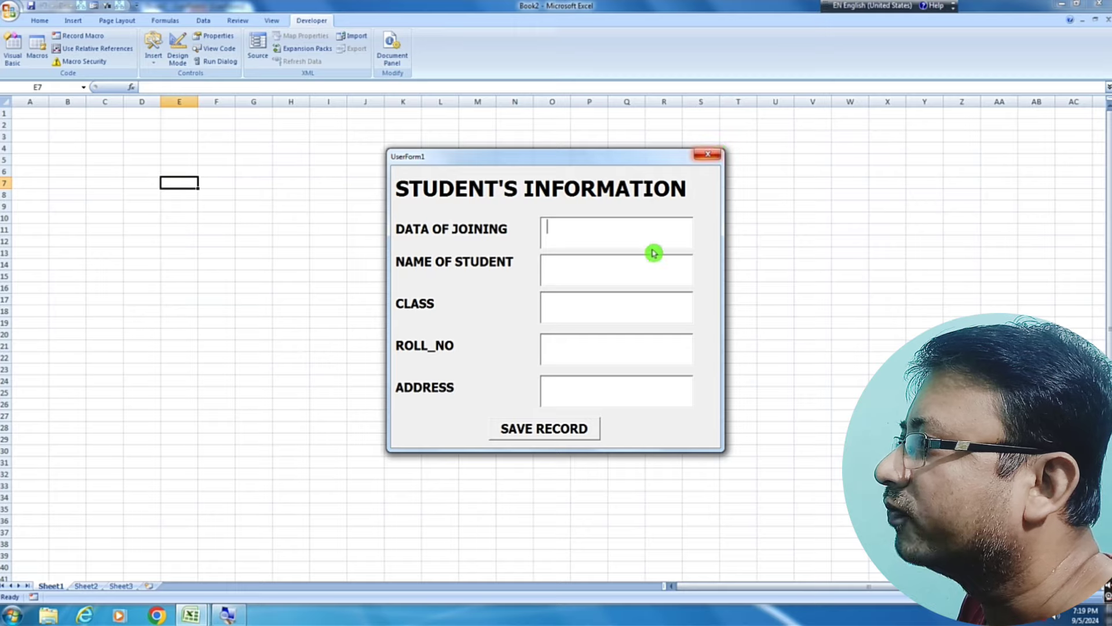
pyautogui.click(714, 155)
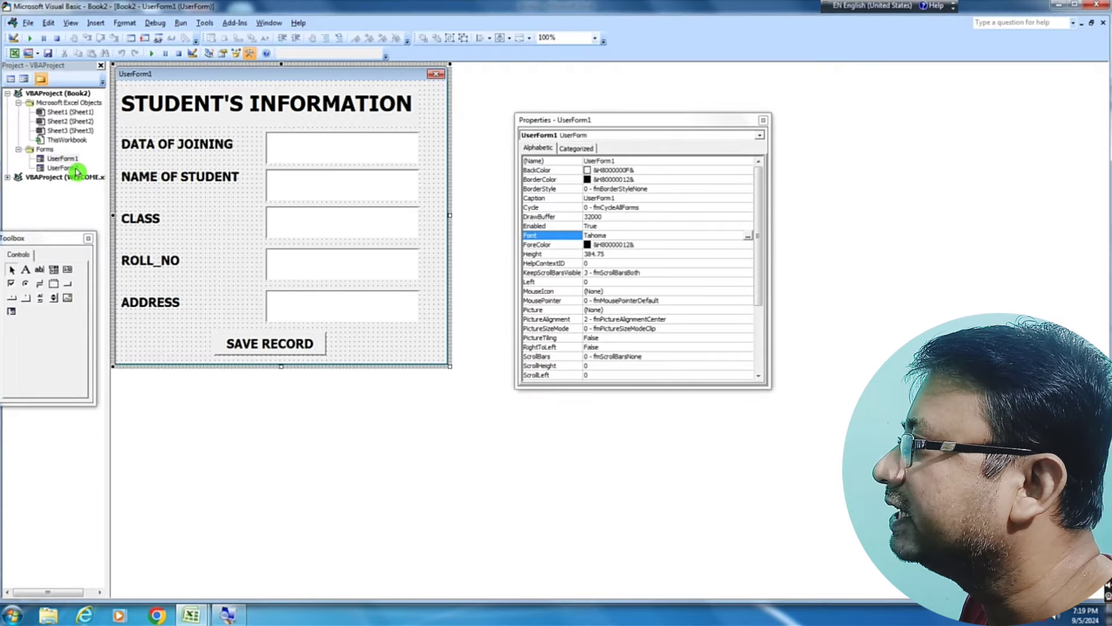
pyautogui.doubleClick(63, 168)
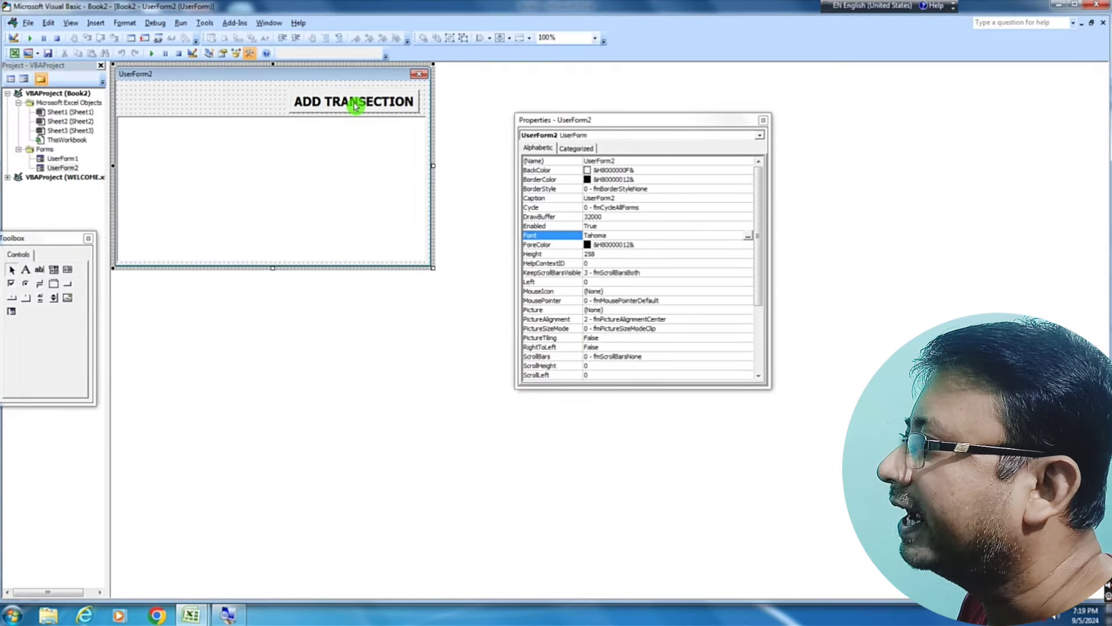
pyautogui.click(151, 53)
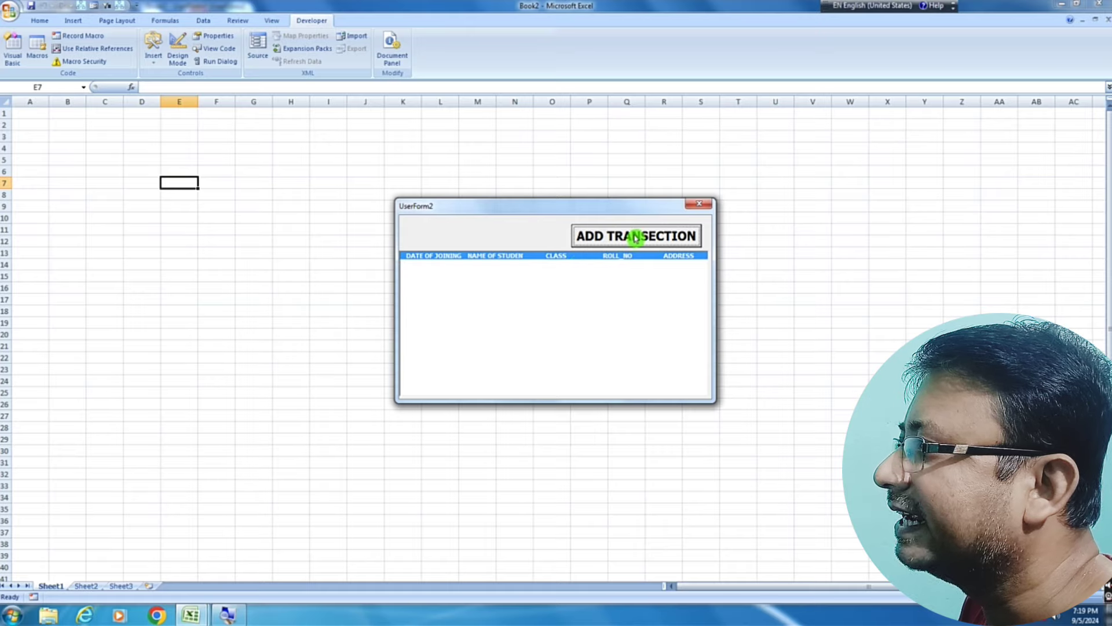
pyautogui.click(636, 237)
# - Fix the joining date to 5-SEP-24 and save a second record with class 8, roll 101
pyautogui.moveTo(571, 156); pyautogui.dragTo(807, 192)
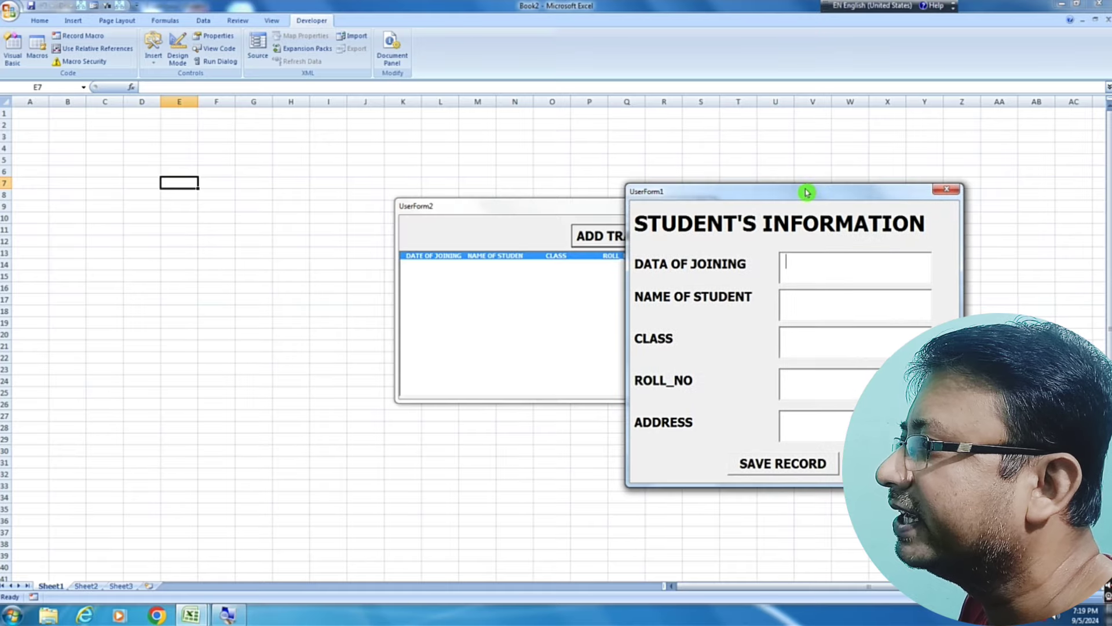
pyautogui.moveTo(701, 199)
pyautogui.mouseDown()
pyautogui.moveTo(841, 207)
pyautogui.moveTo(755, 195)
pyautogui.mouseUp()
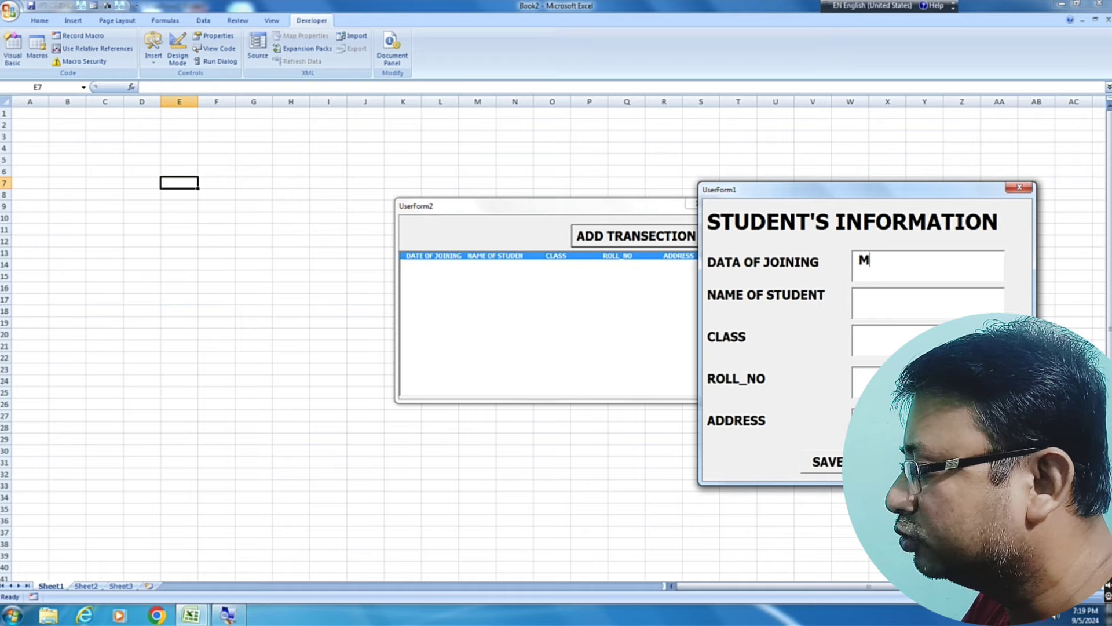
pyautogui.doubleClick(880, 260)
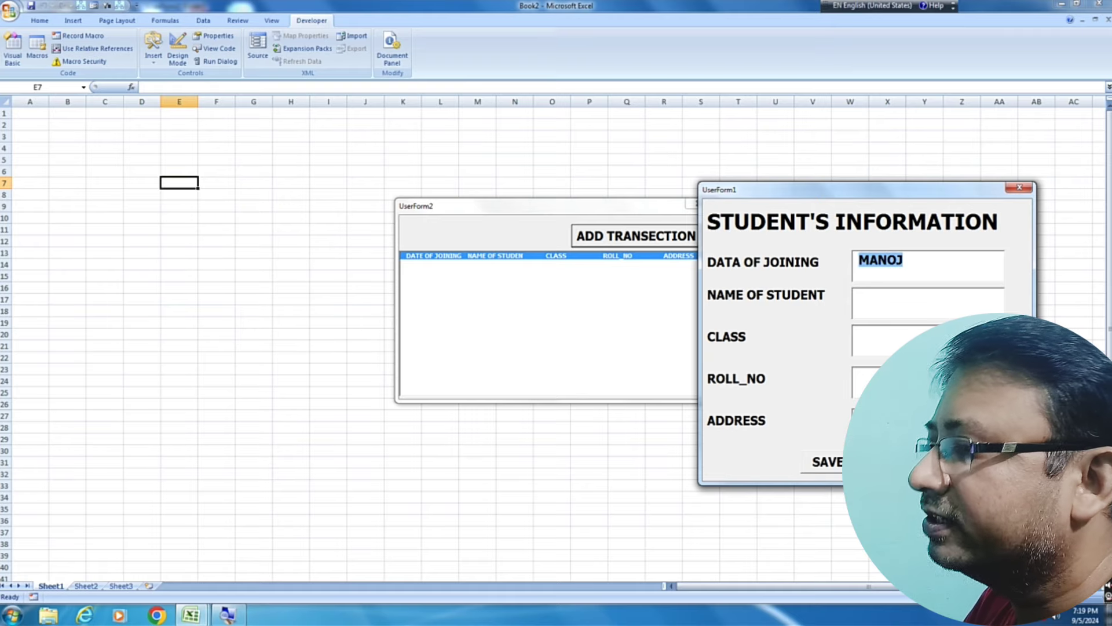
pyautogui.write('5-SEP-24')
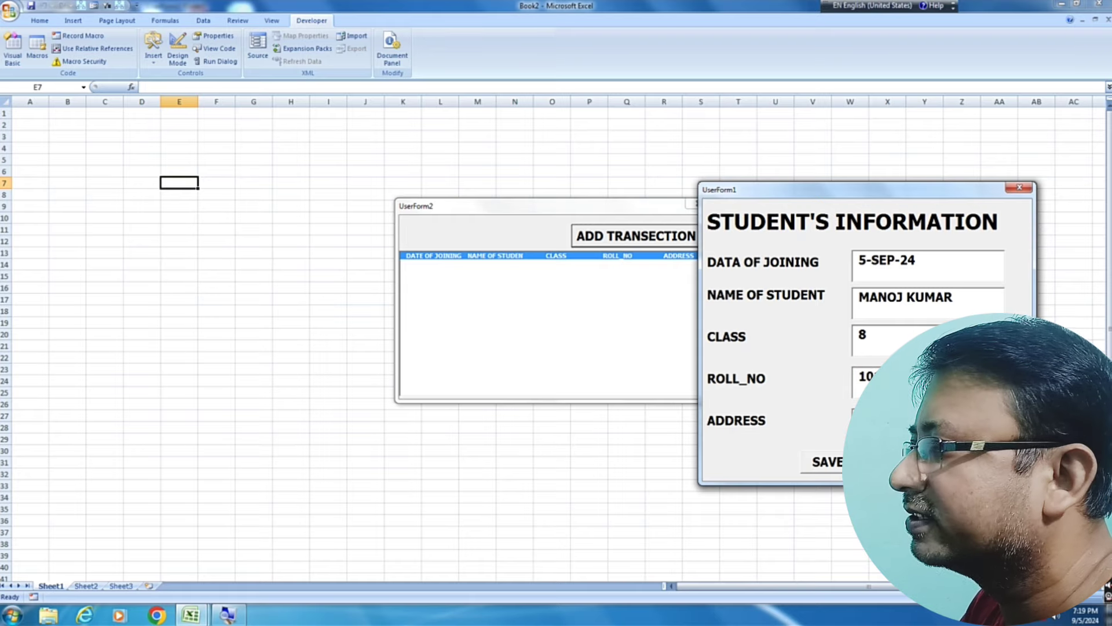
pyautogui.click(826, 461)
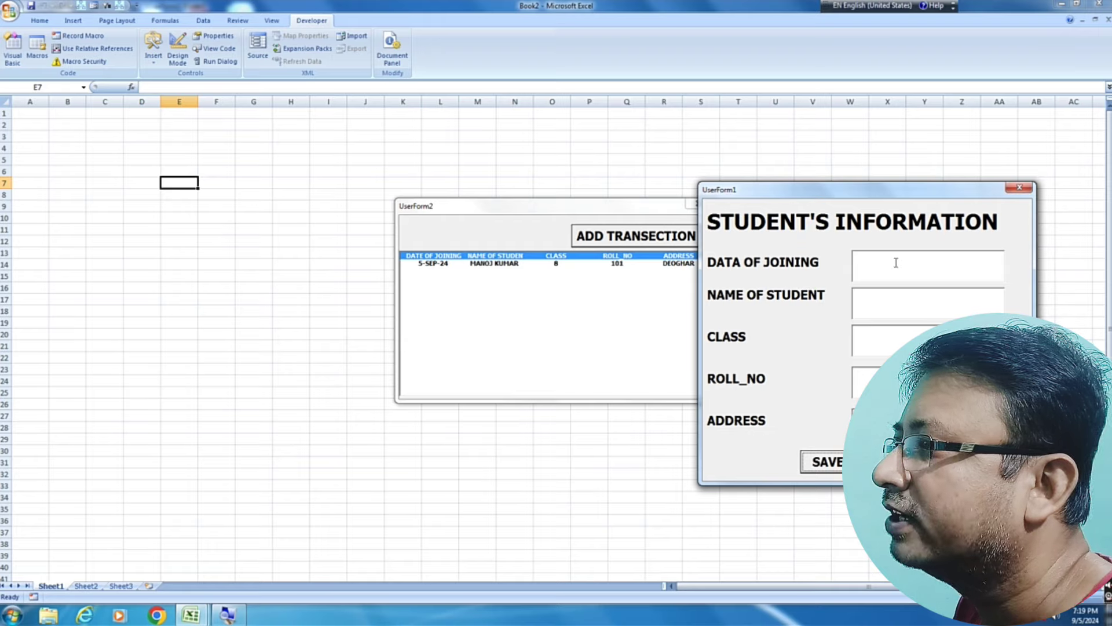
pyautogui.click(972, 256)
pyautogui.write('SEP-24')
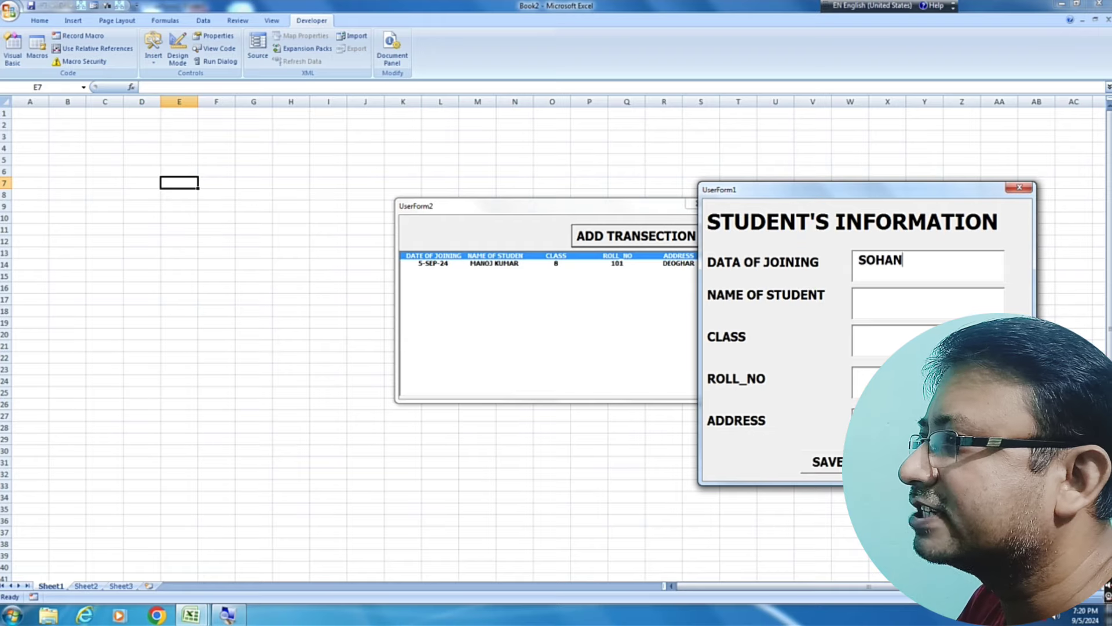
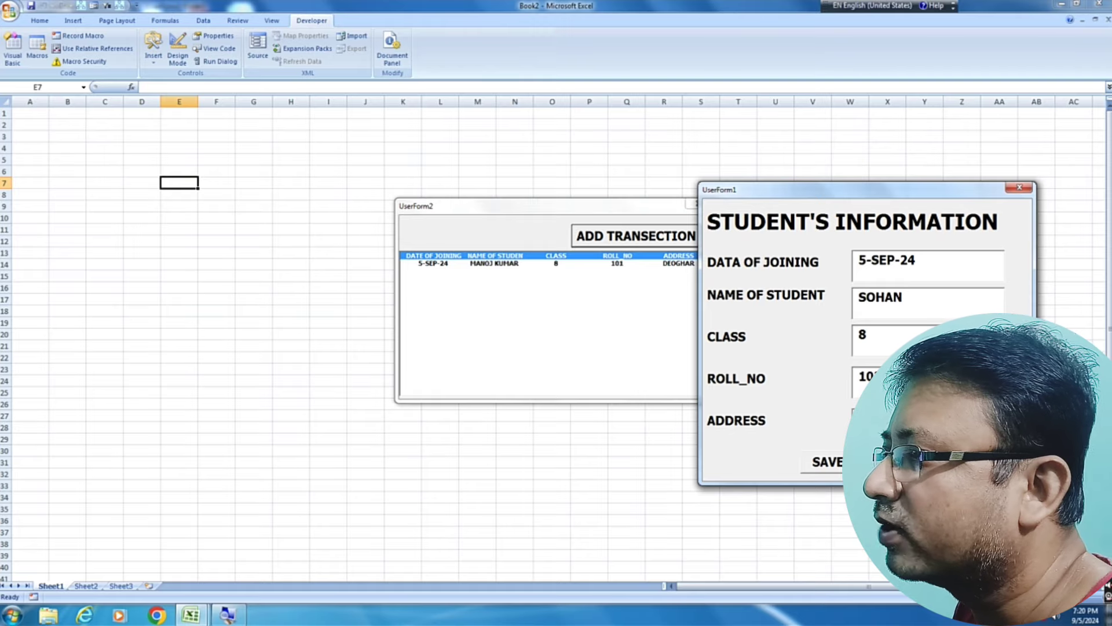
# - Save the second student's record (class 8, roll 102) to the list and close both running forms
pyautogui.click(823, 462)
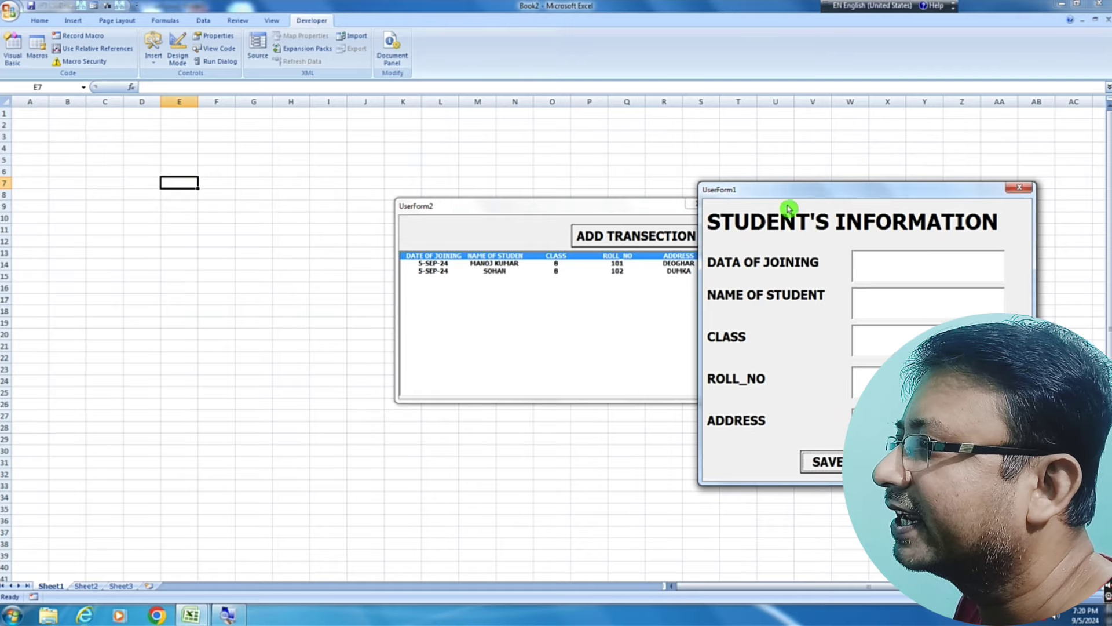
pyautogui.moveTo(789, 196); pyautogui.dragTo(845, 189)
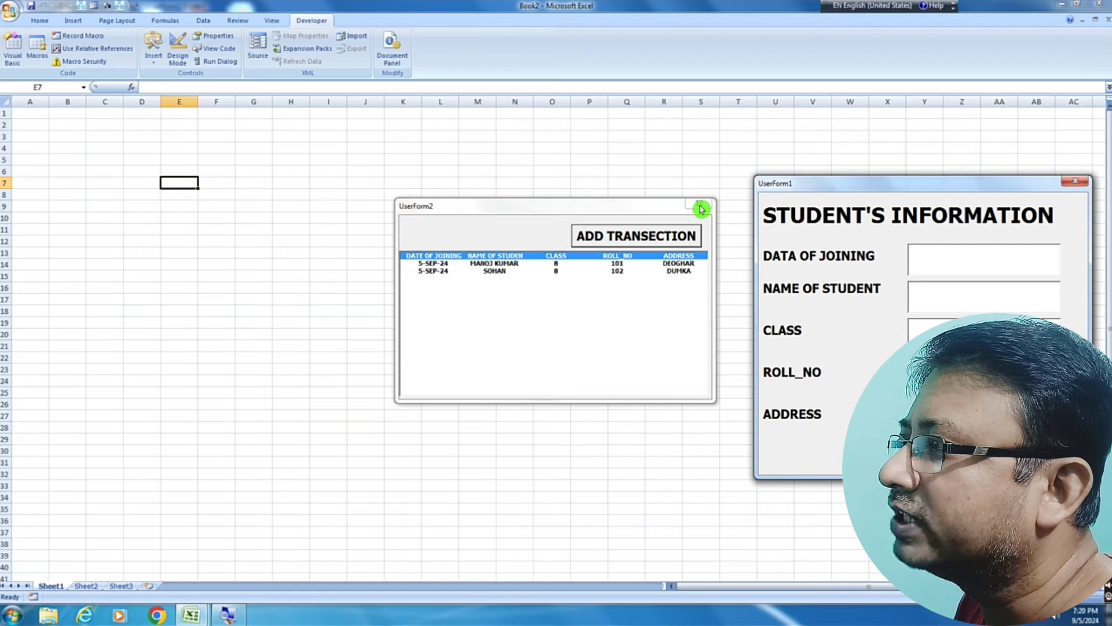
pyautogui.click(1077, 181)
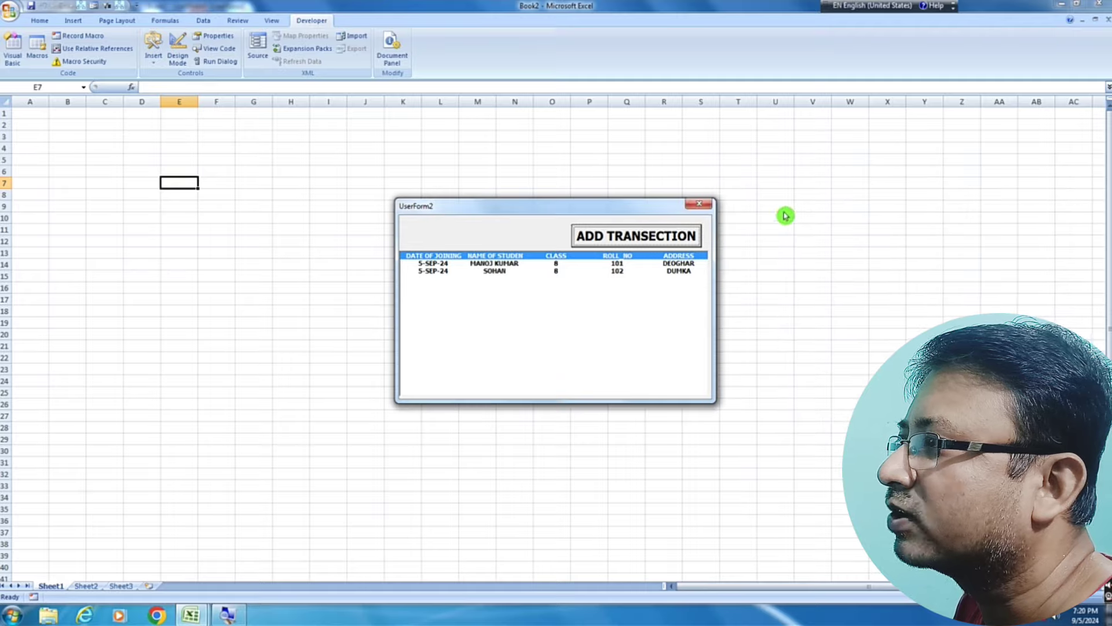
pyautogui.click(699, 207)
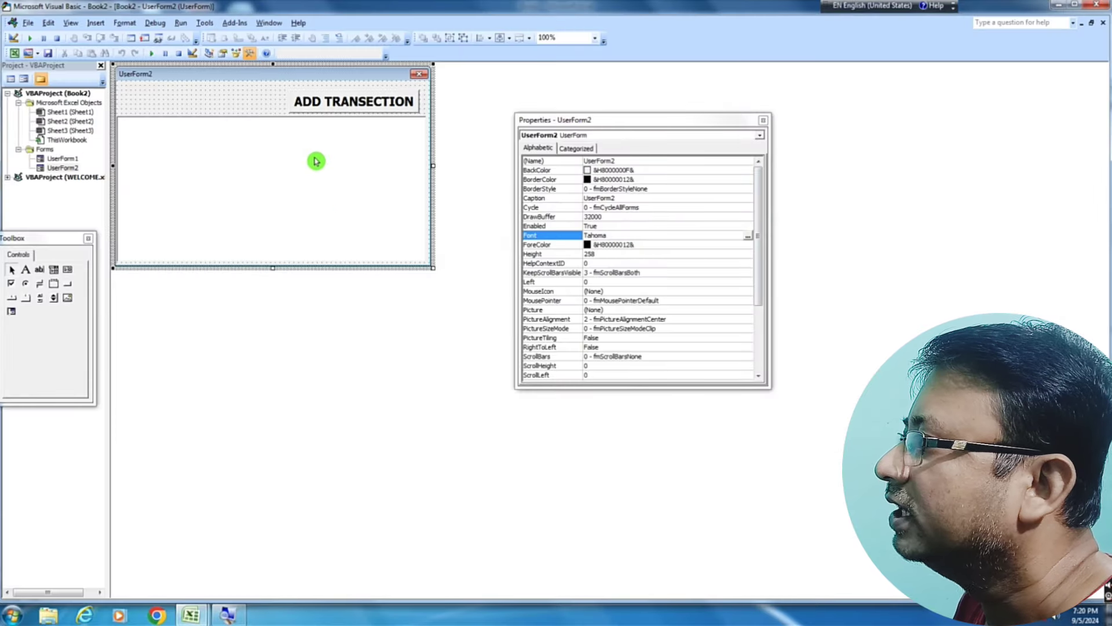
# - Set ListBox1's ColumnCount to 1 and test-run UserForm2, which shows only the DATE OF JOINING column
pyautogui.click(330, 167)
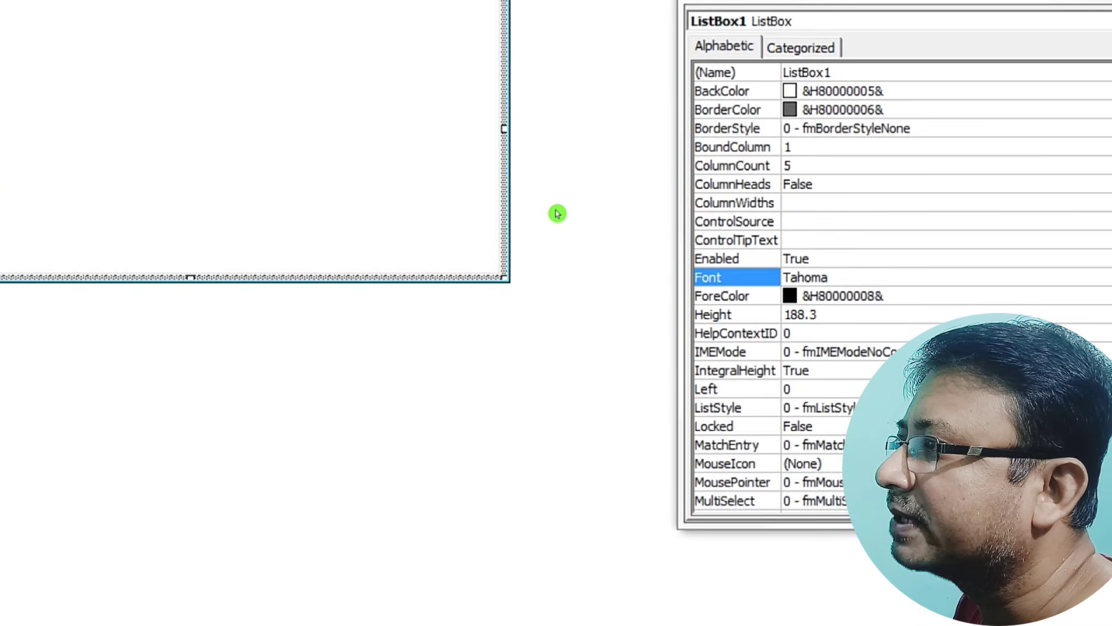
pyautogui.press('Up')
pyautogui.press('Up')
pyautogui.press('Up')
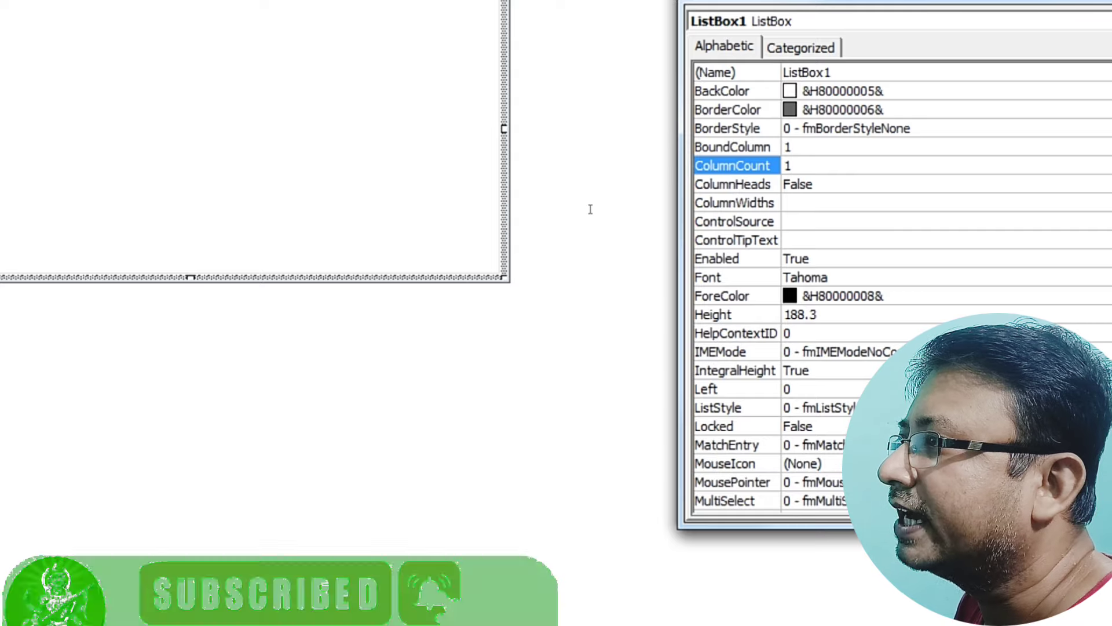
pyautogui.press('Down')
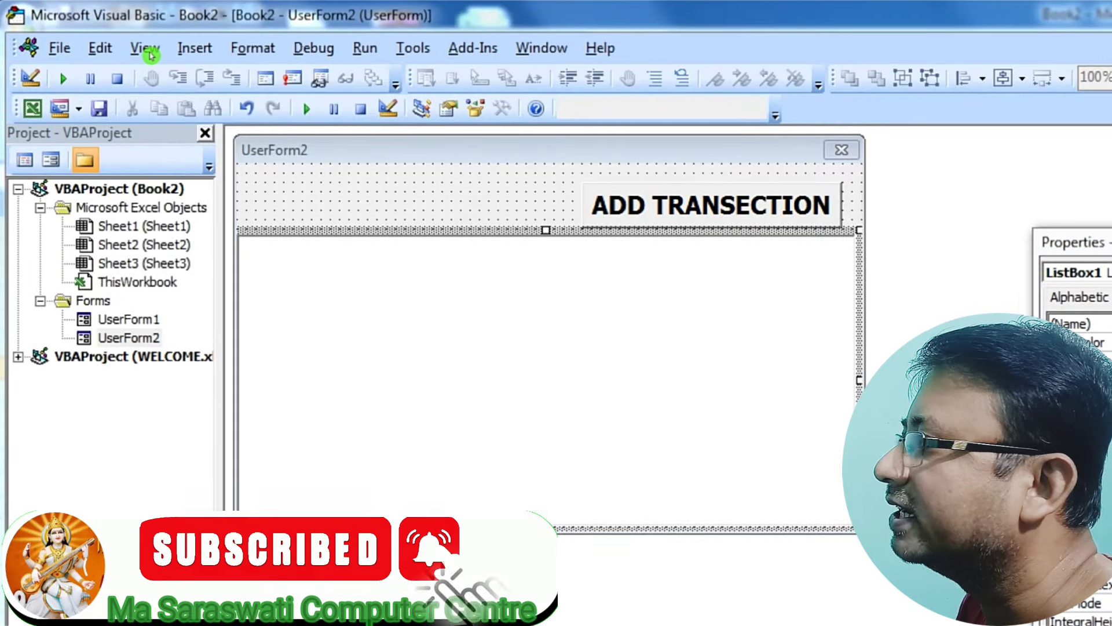
pyautogui.press('F5')
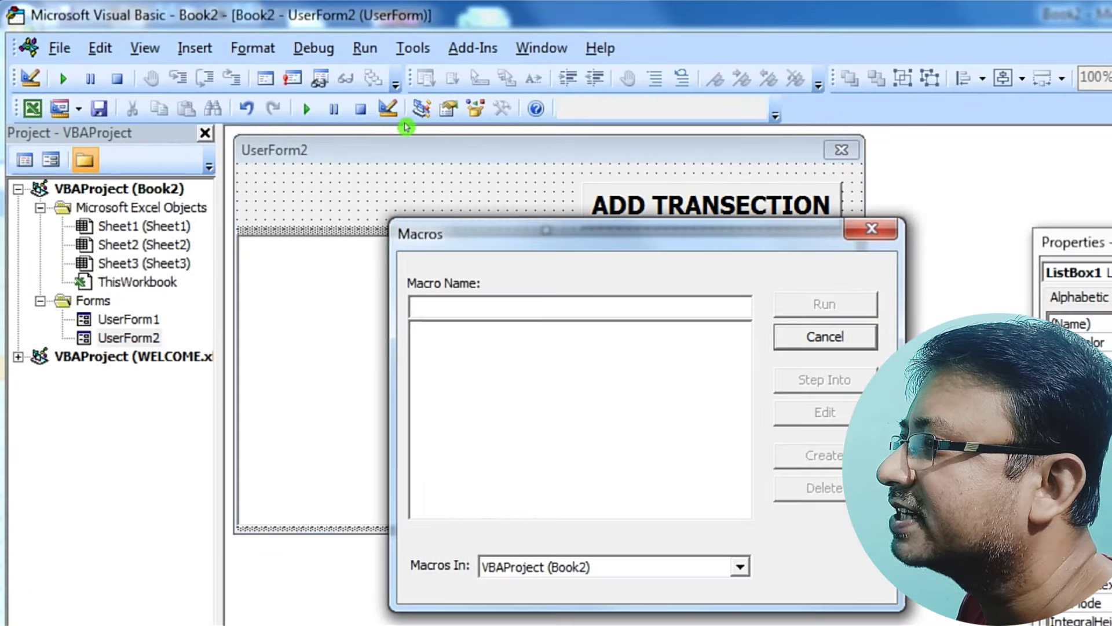
pyautogui.press('Escape')
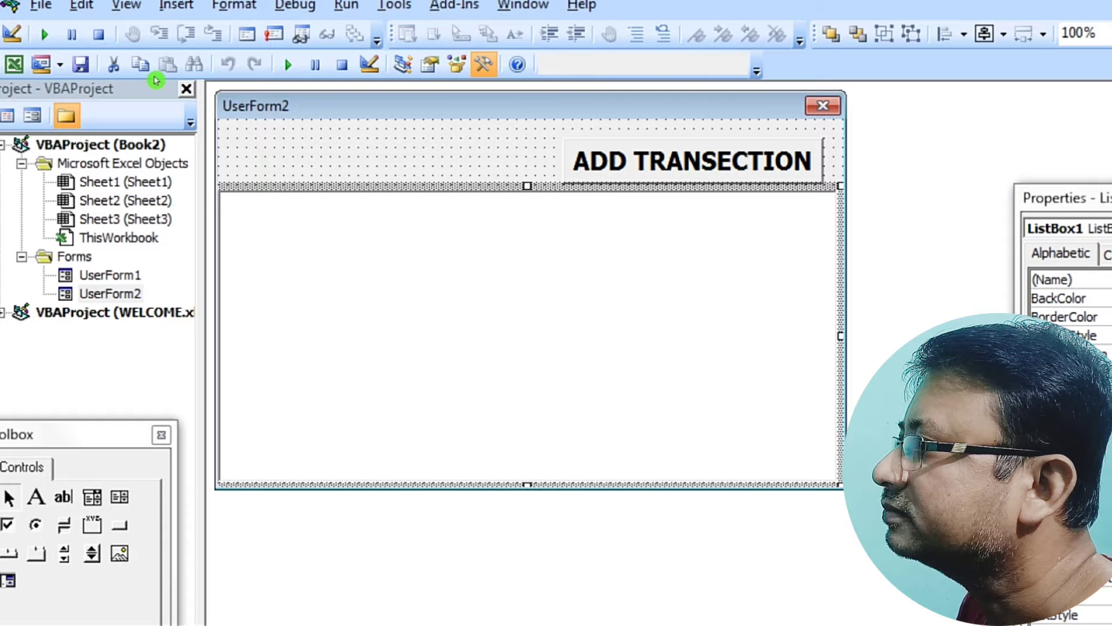
pyautogui.click(288, 64)
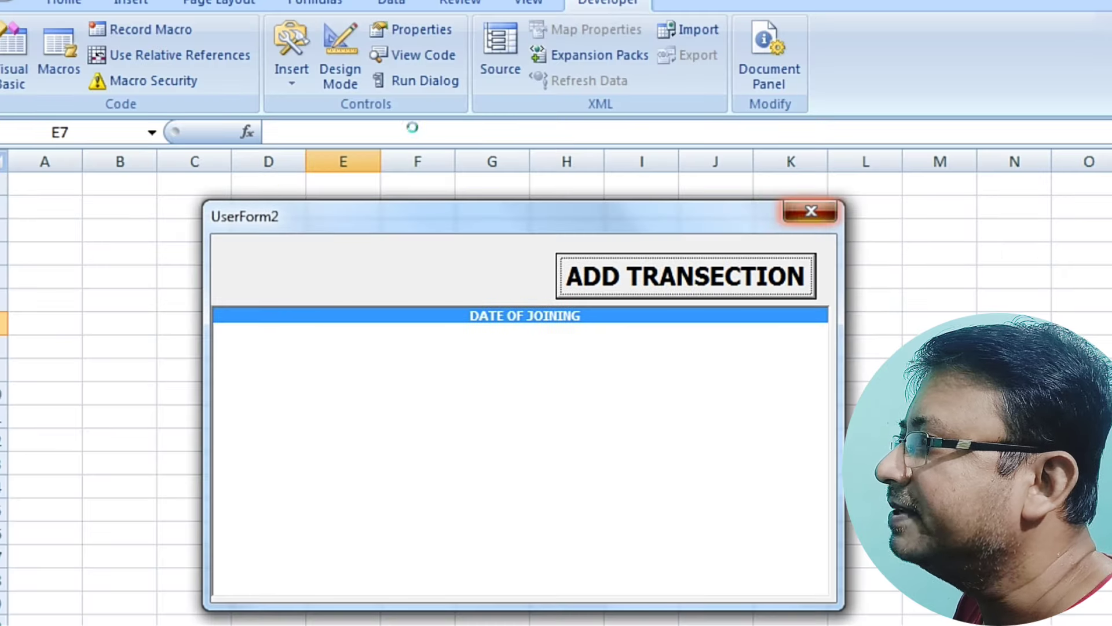
pyautogui.hotkey('alt', 'F4')
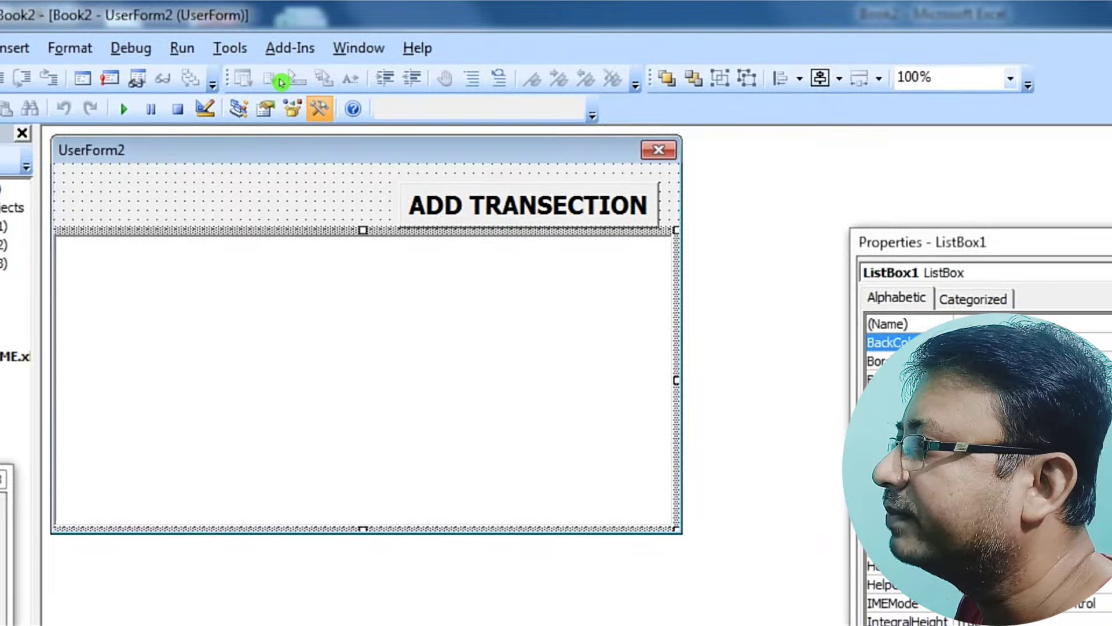
# - Inspect the Student's Information form's text boxes, then return to UserForm2's design
pyautogui.hotkey('ctrl', 'Tab')
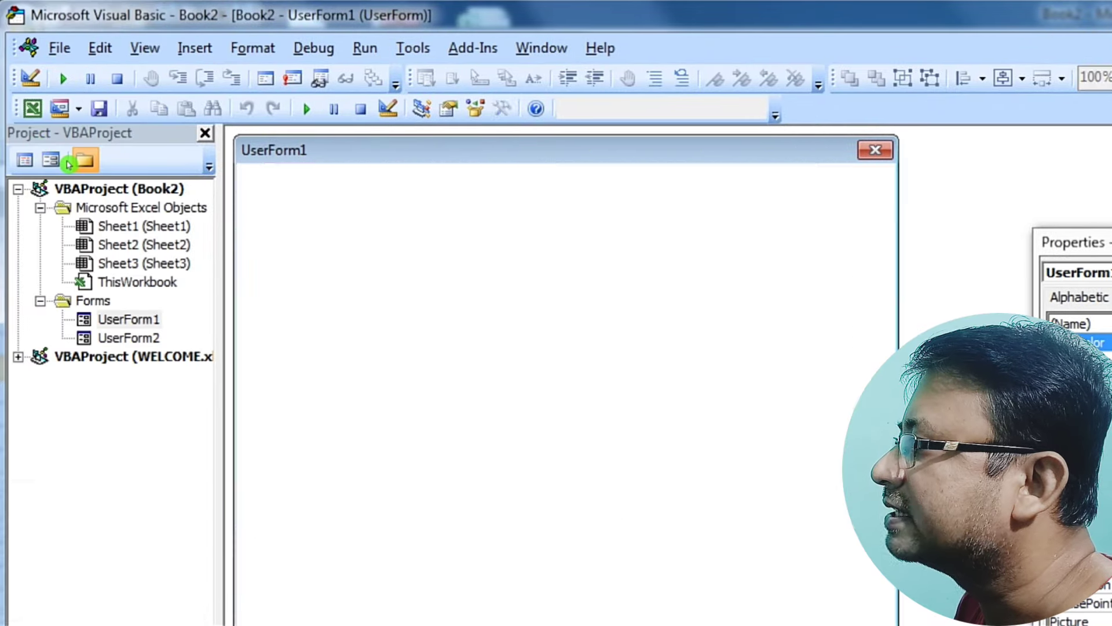
pyautogui.press('Tab')
pyautogui.press('Tab')
pyautogui.press('Tab')
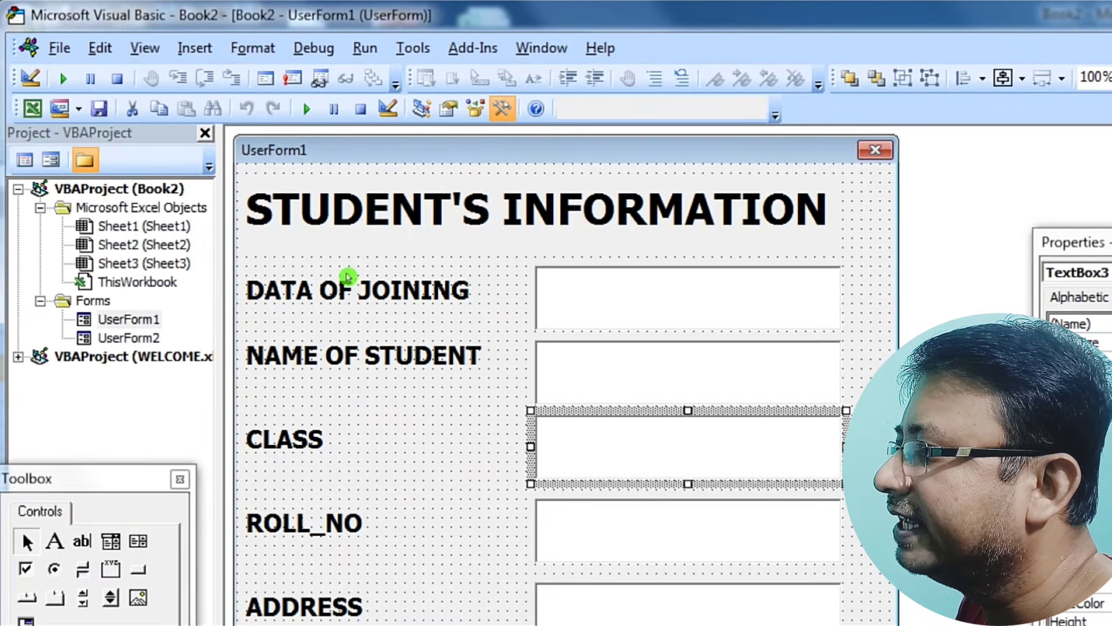
pyautogui.press('Tab')
pyautogui.press('Tab')
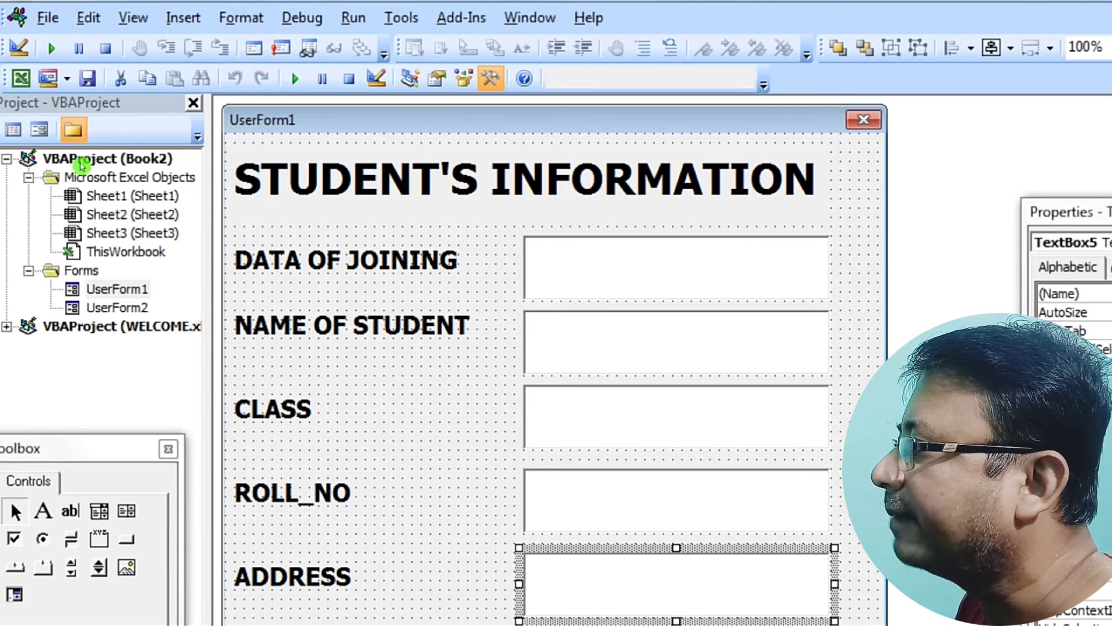
pyautogui.hotkey('ctrl', 'Tab')
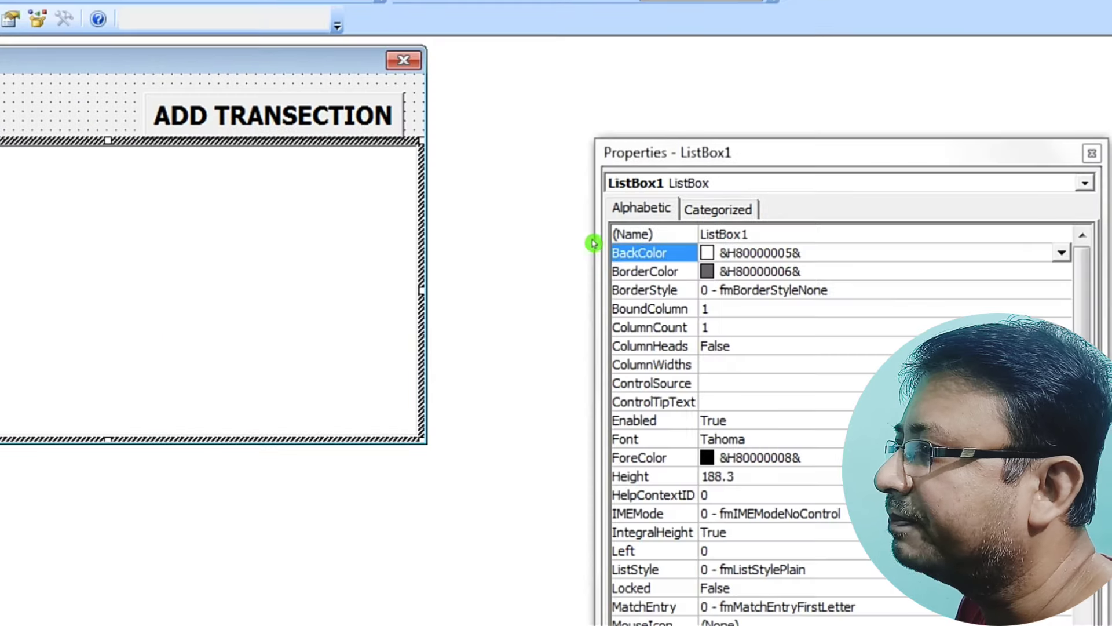
# - Set ListBox1's ColumnCount to 5, test-run to check the DATE OF JOINING through ADDRESS headers, then return to Excel
pyautogui.click(578, 212)
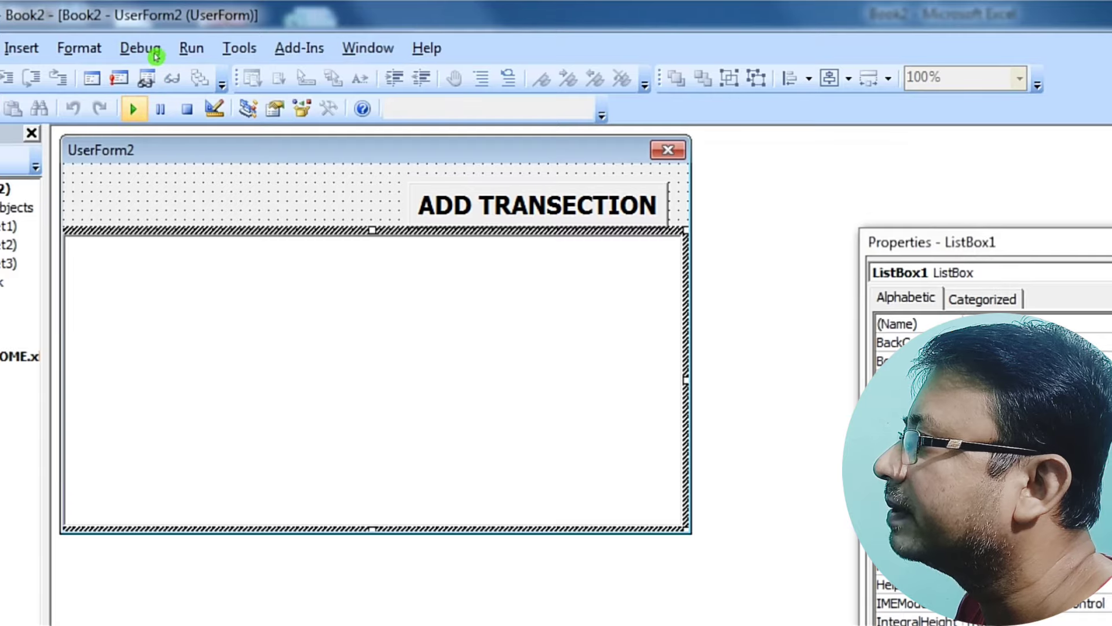
pyautogui.press('F5')
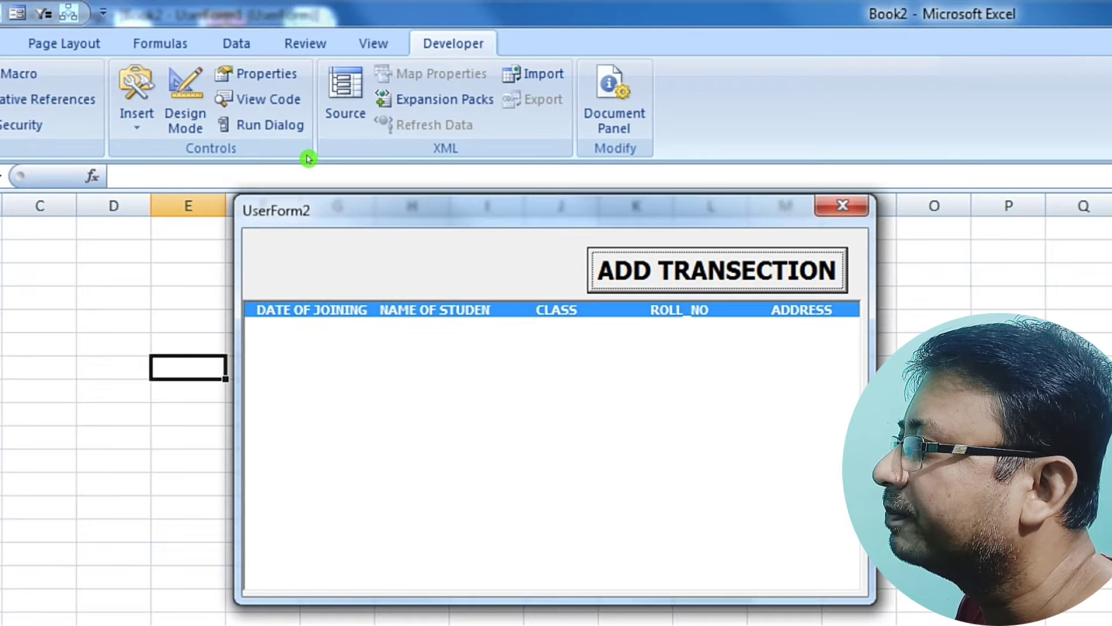
pyautogui.hotkey('alt', 'F4')
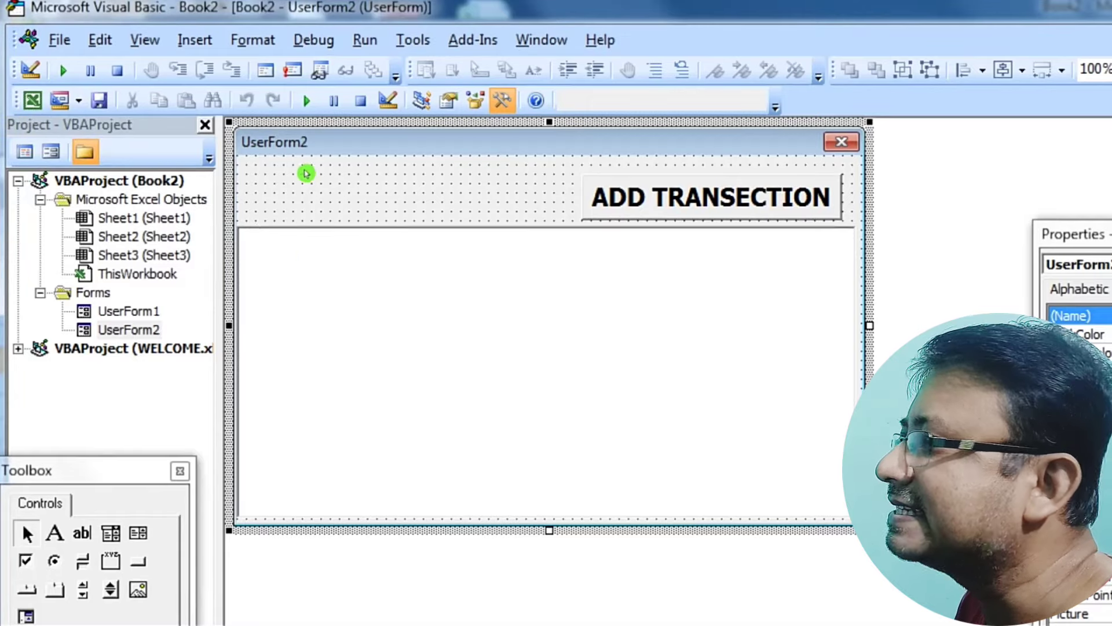
pyautogui.click(32, 100)
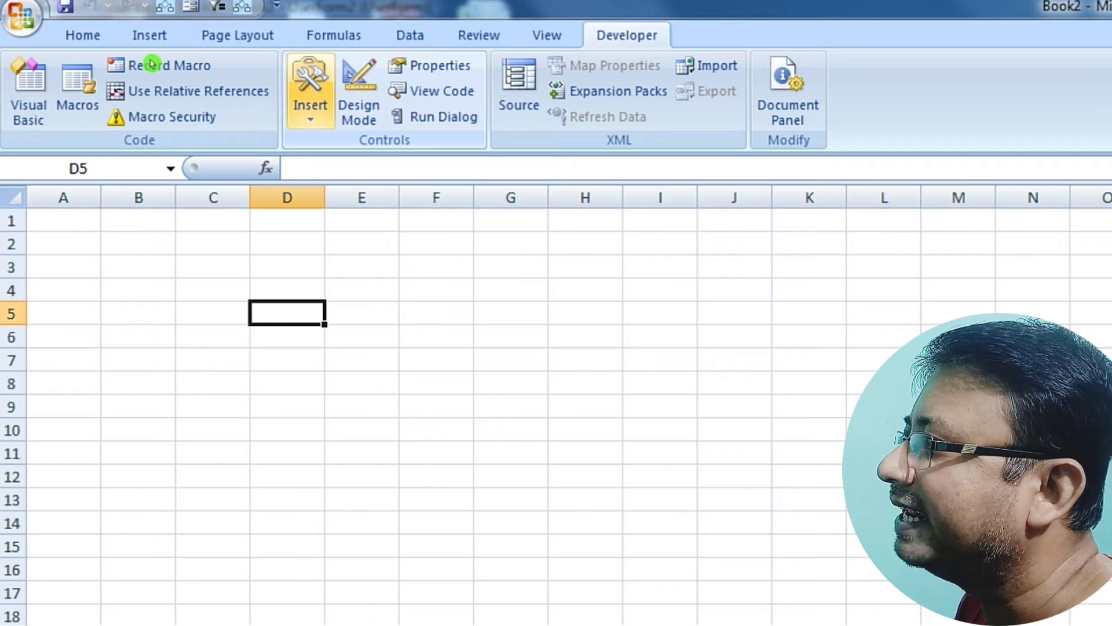
# - Insert an ActiveX command button over cells D3:E4
pyautogui.hotkey('alt', 'l')
pyautogui.press('i')
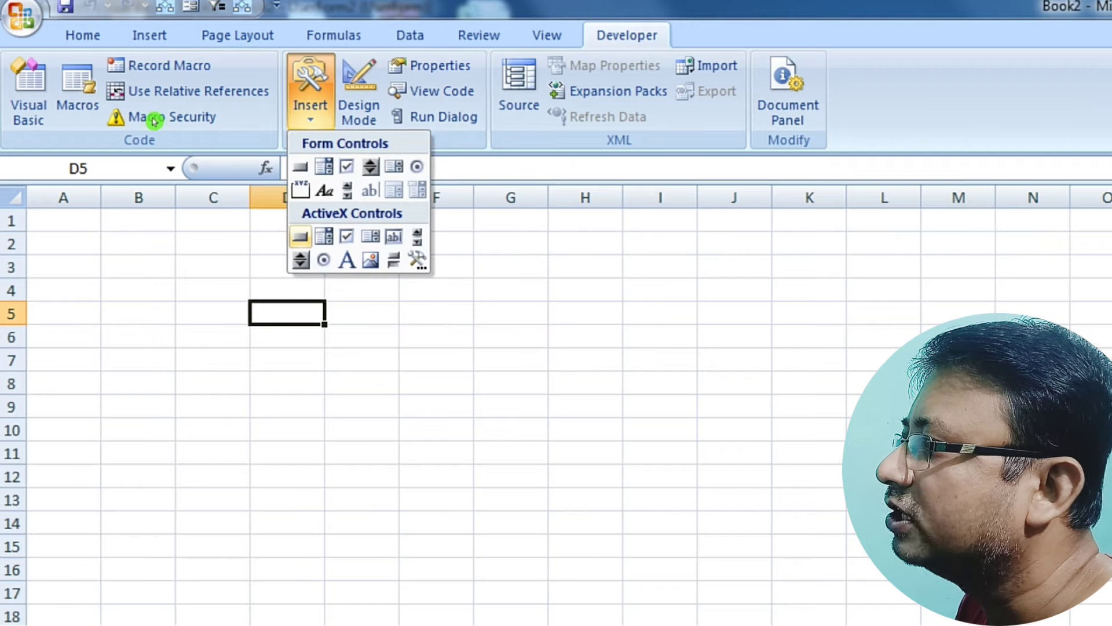
pyautogui.press('Return')
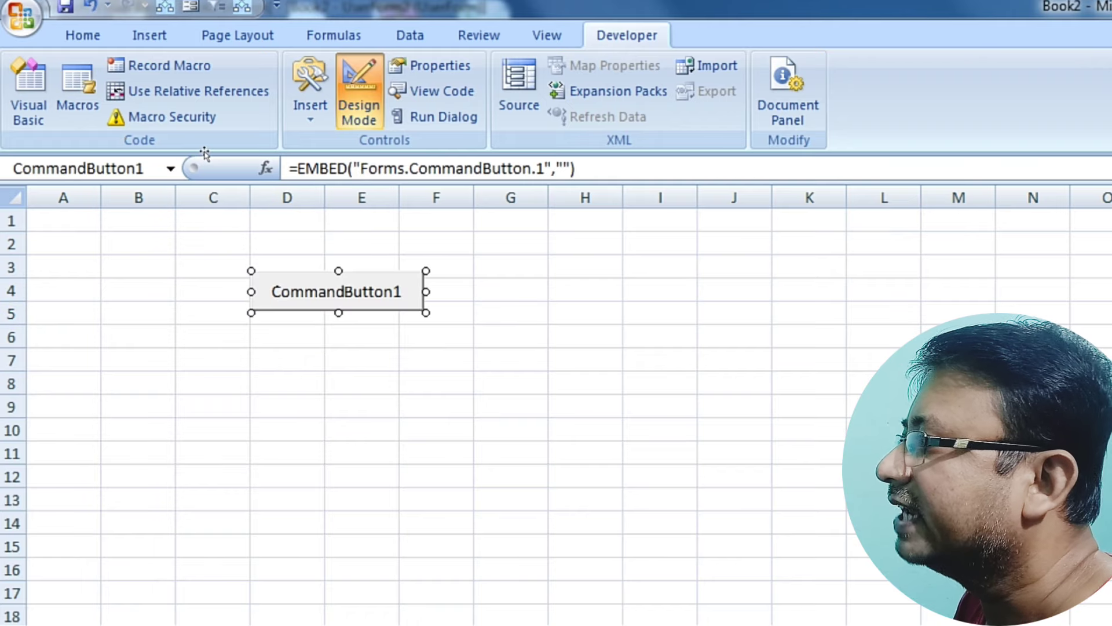
# - Set the button's caption to SHOW and its font to bold 16 point
pyautogui.rightClick(400, 293)
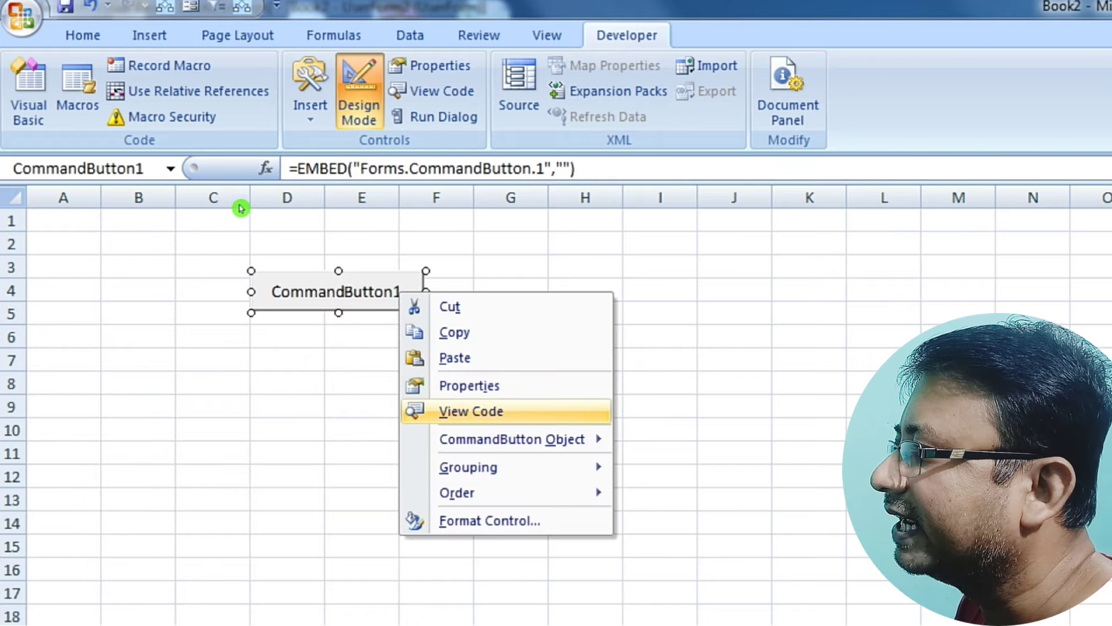
pyautogui.press('Up')
pyautogui.press('Return')
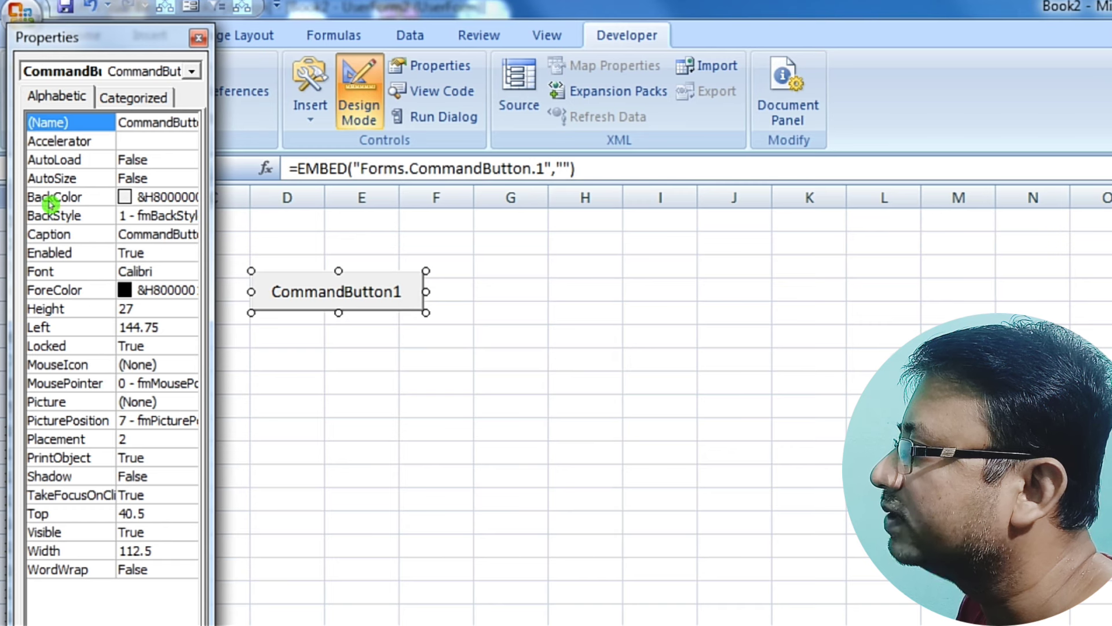
pyautogui.press('Down')
pyautogui.press('Down')
pyautogui.press('Down')
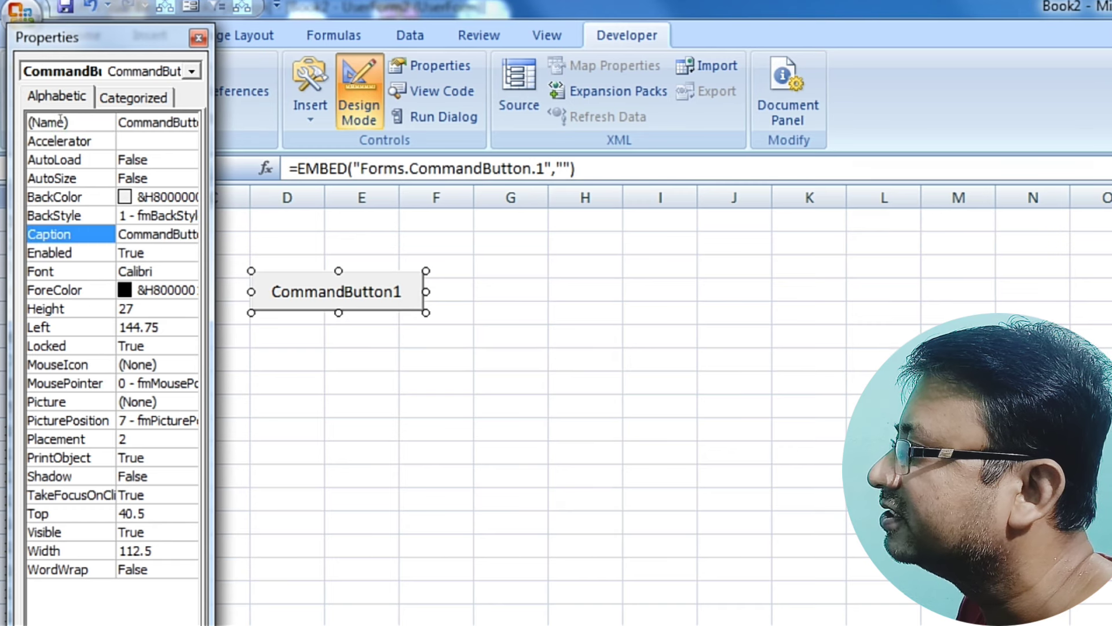
pyautogui.press('Tab')
pyautogui.write('SHO')
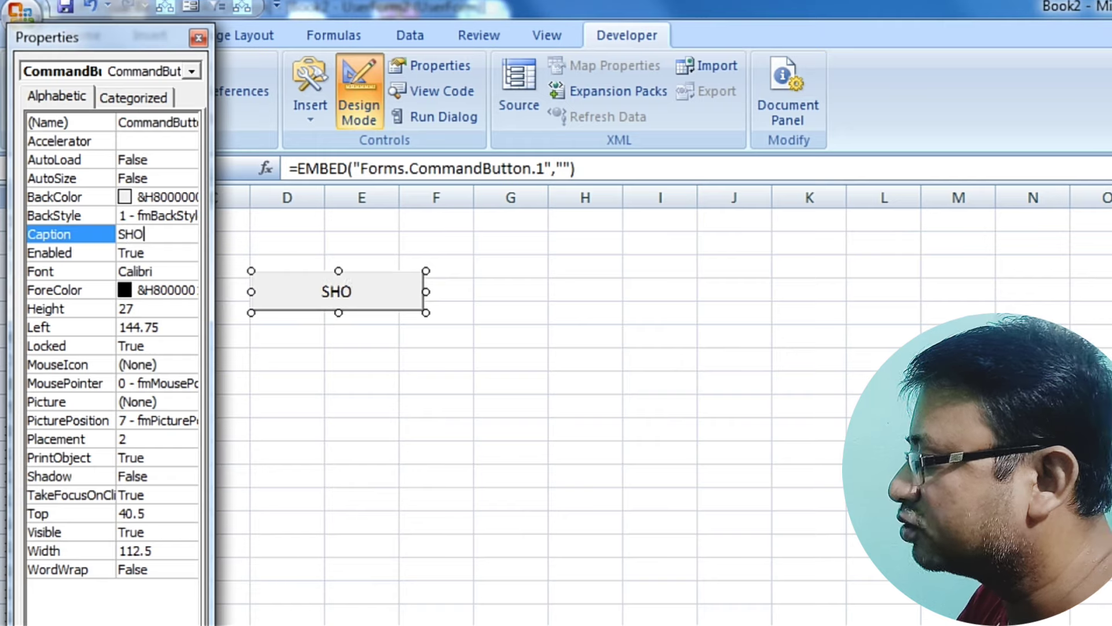
pyautogui.write('W')
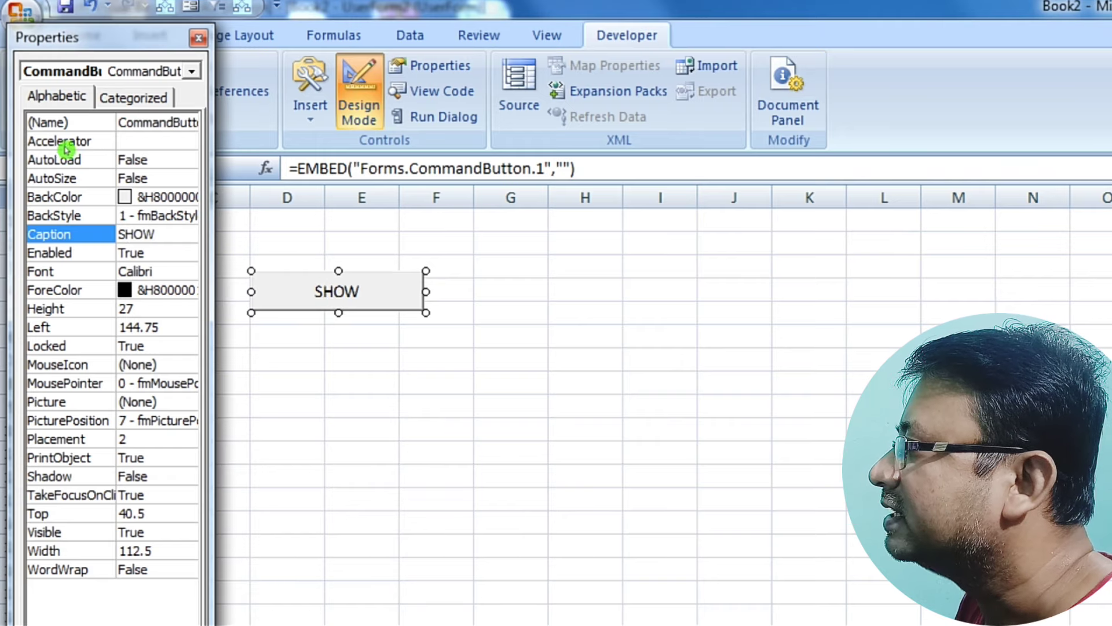
pyautogui.press('Down')
pyautogui.press('Down')
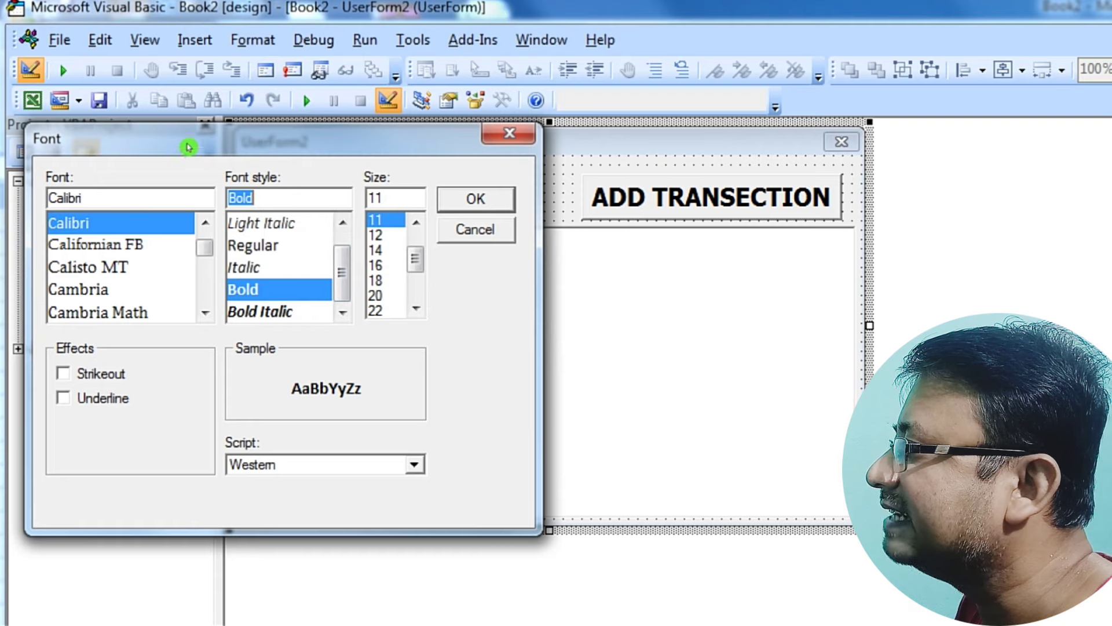
pyautogui.press('Tab')
pyautogui.press('Down')
pyautogui.press('Down')
pyautogui.press('Down')
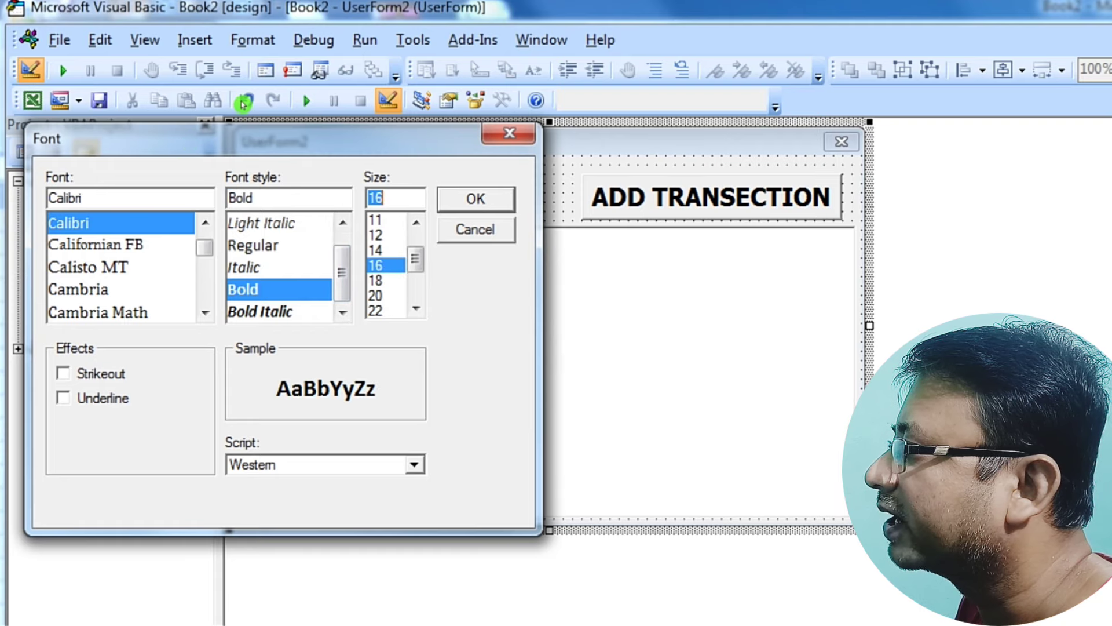
pyautogui.press('Return')
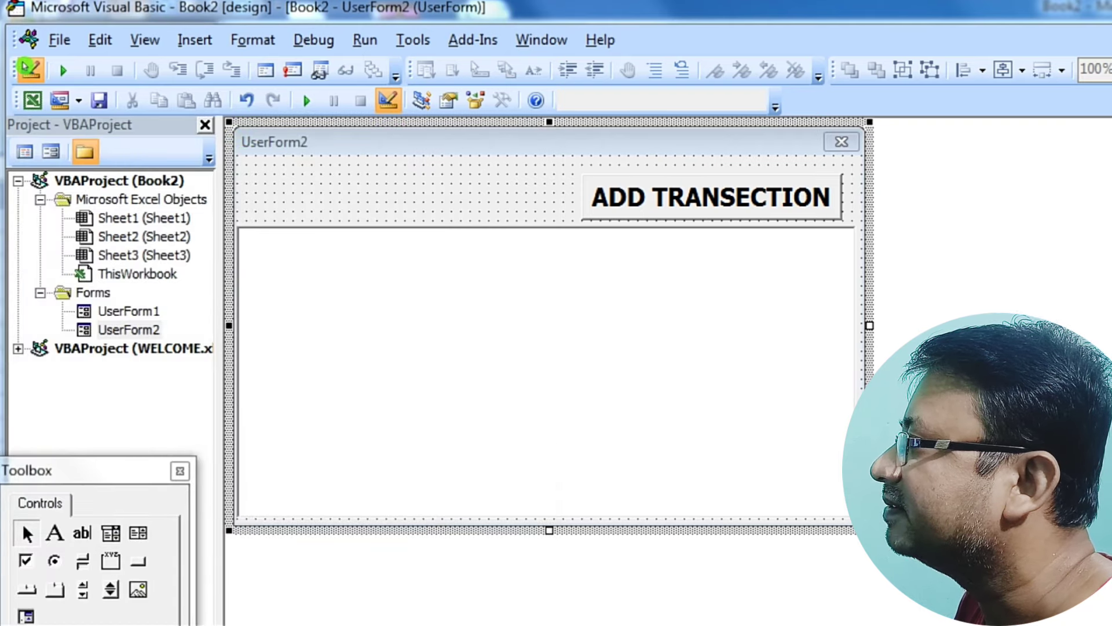
# - Open the SHOW button's empty click procedure via View Code
pyautogui.click(32, 100)
pyautogui.press('Escape')
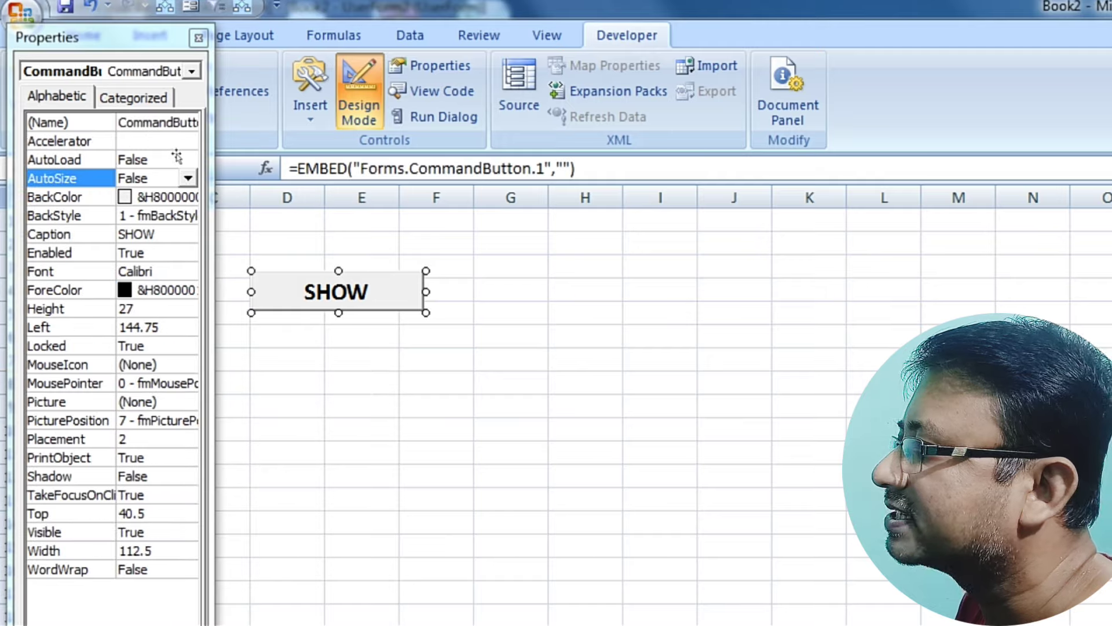
pyautogui.rightClick(359, 292)
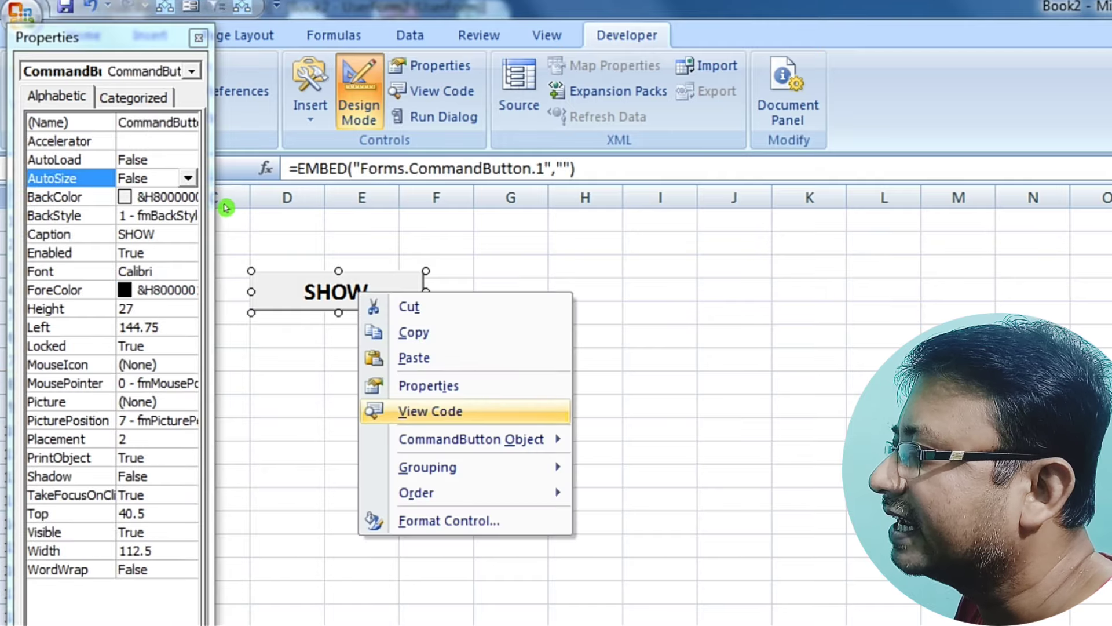
pyautogui.press('Return')
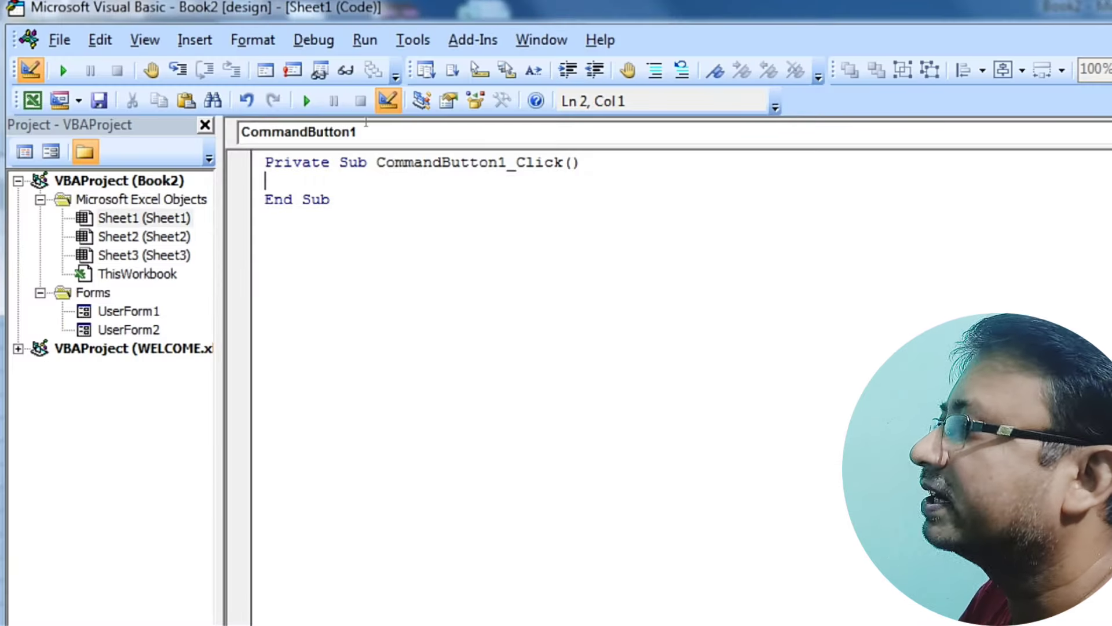
# - Write UserForm2.Show in the CommandButton1_Click procedure
pyautogui.write('USERFORM')
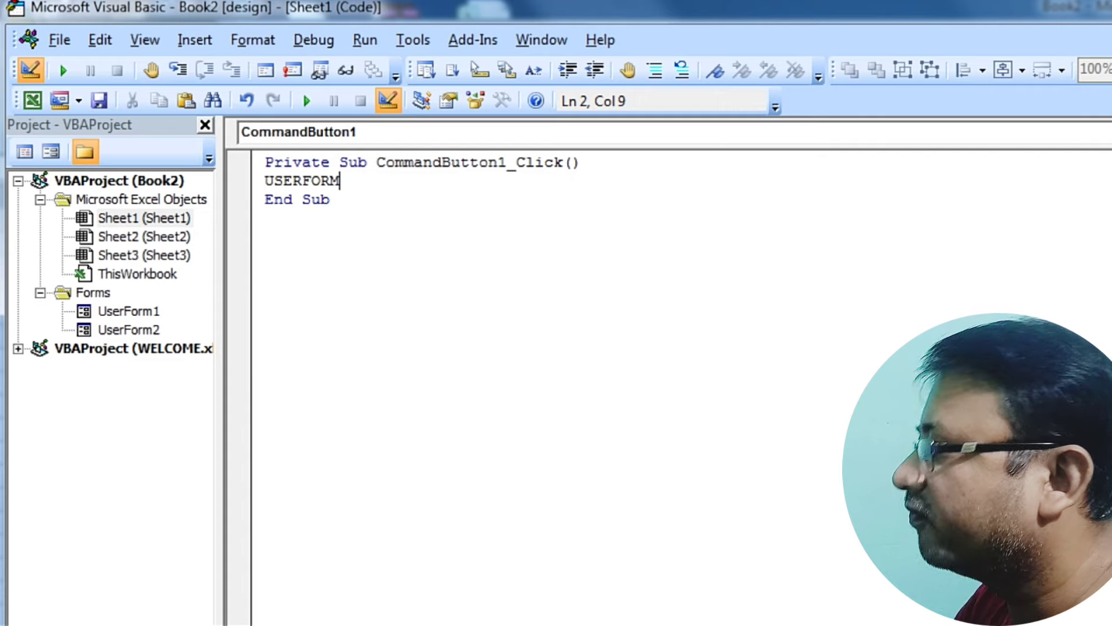
pyautogui.write('.Sh')
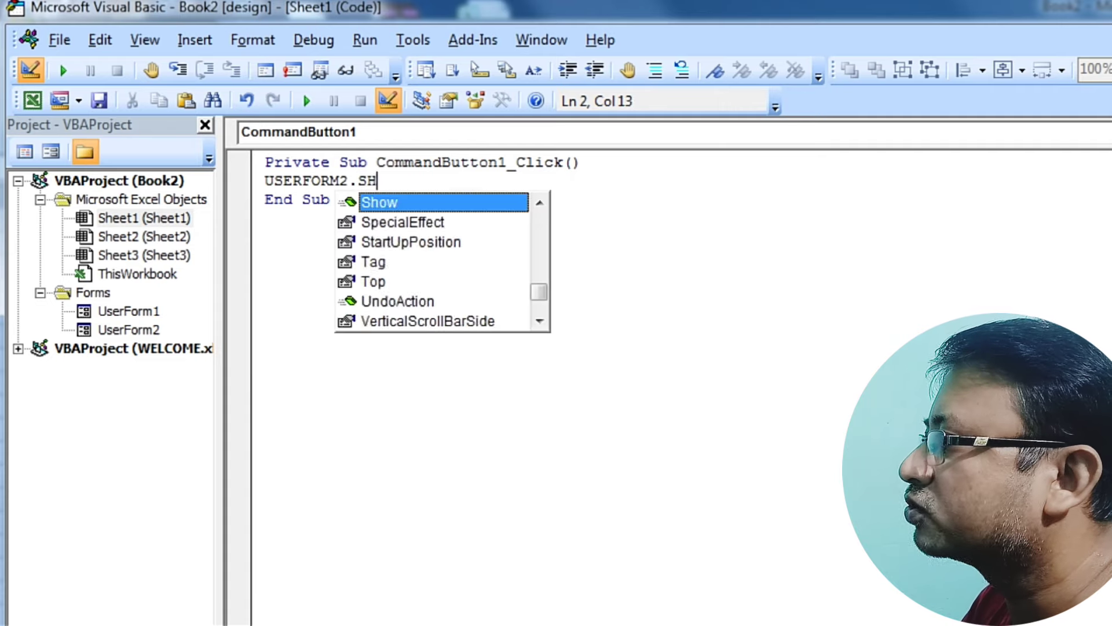
pyautogui.press('Tab')
pyautogui.press('Down')
pyautogui.press('Down')
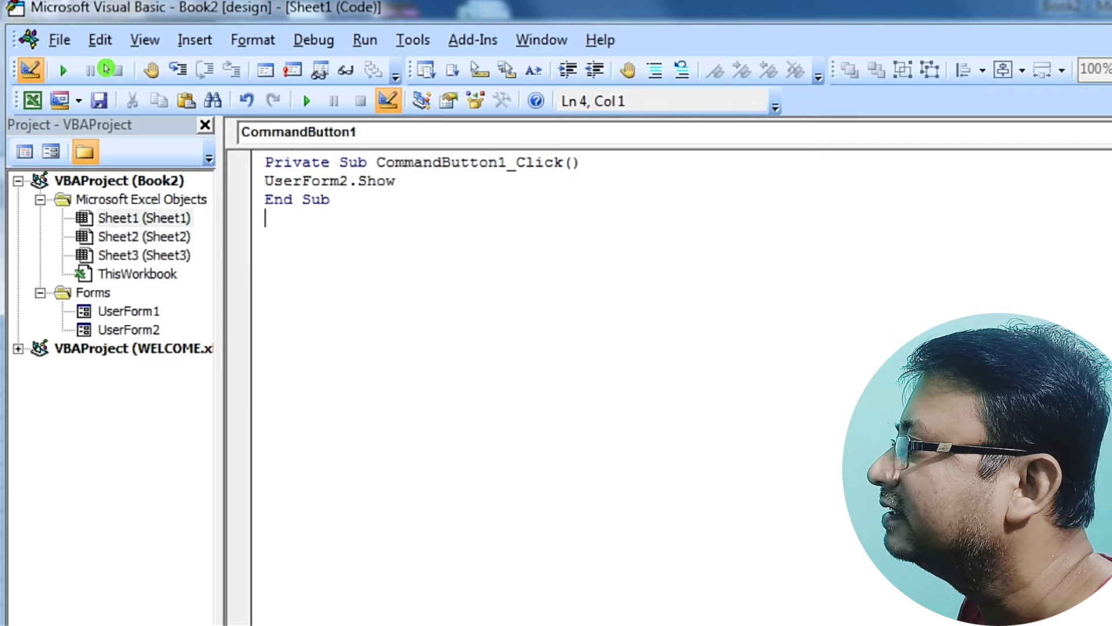
# - Back in Excel, turn off Design Mode and close the Properties panel
pyautogui.click(32, 100)
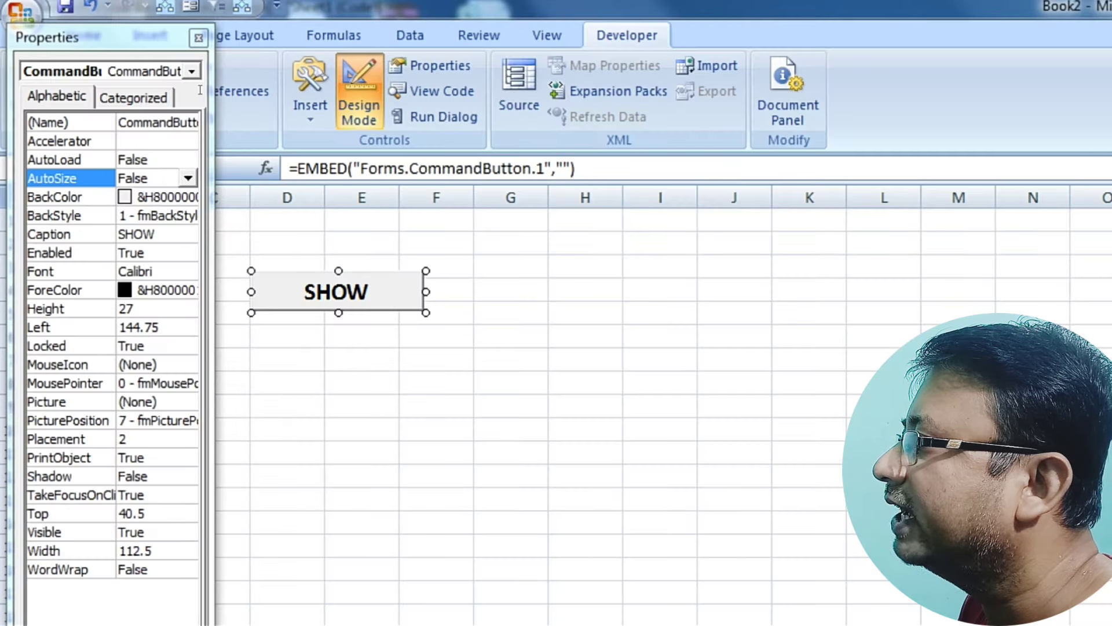
pyautogui.hotkey('alt', 'l')
pyautogui.press('d')
pyautogui.press('m')
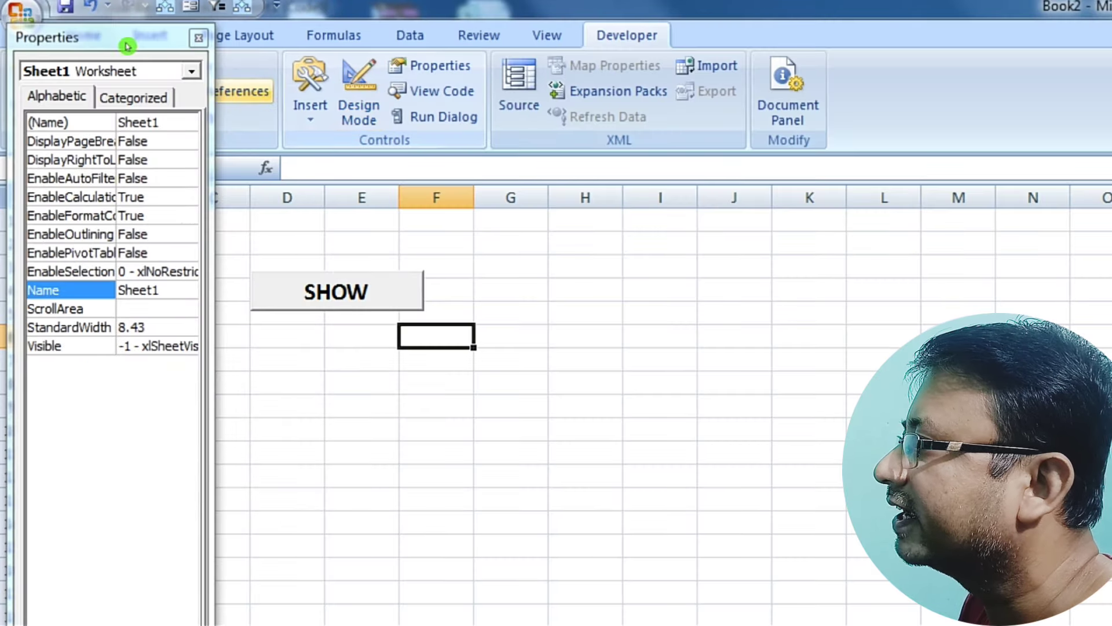
pyautogui.click(198, 38)
pyautogui.press('Right')
pyautogui.press('Down')
pyautogui.press('Down')
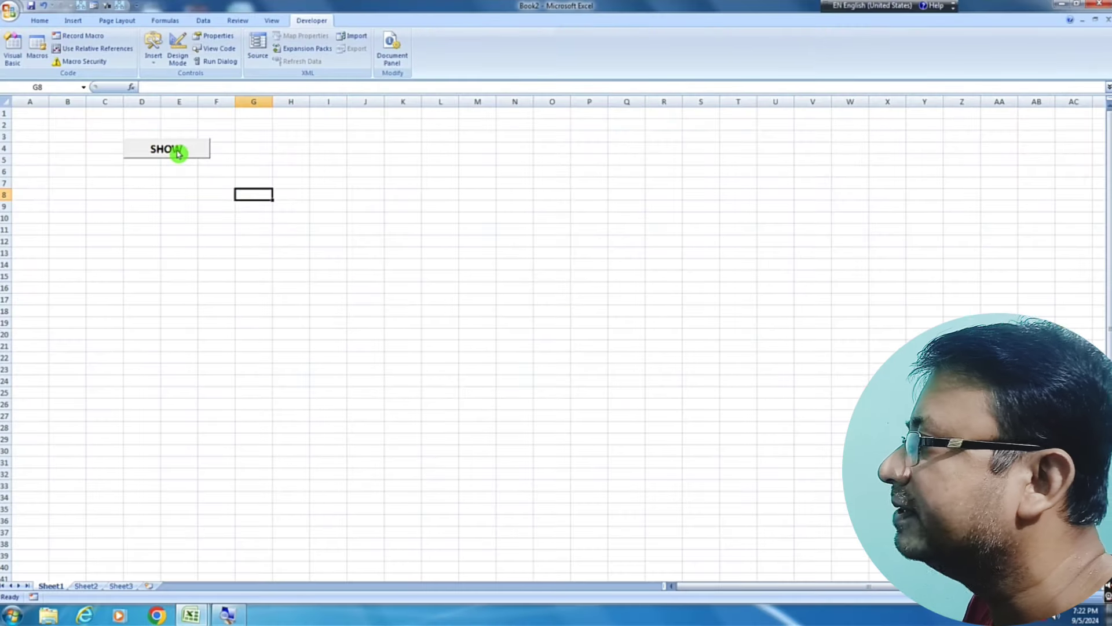
# - Open the record list with SHOW and the entry form with ADD TRANSECTION, arranging both side by side
pyautogui.click(173, 150)
pyautogui.moveTo(434, 200); pyautogui.dragTo(290, 143)
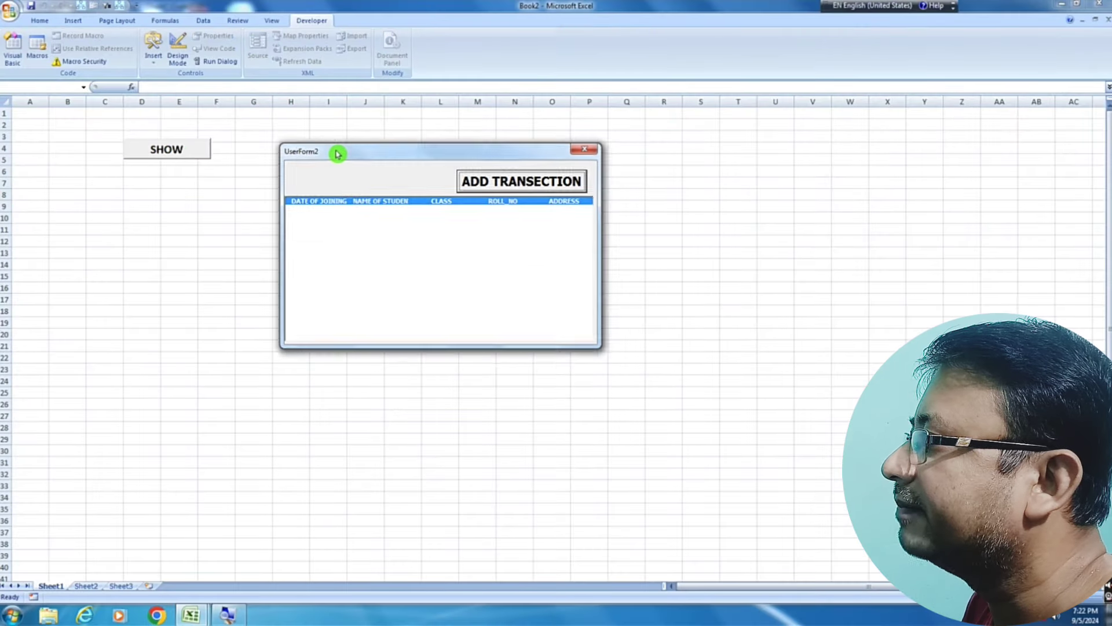
pyautogui.click(495, 181)
pyautogui.moveTo(509, 168); pyautogui.dragTo(721, 169)
pyautogui.write('DEOG')
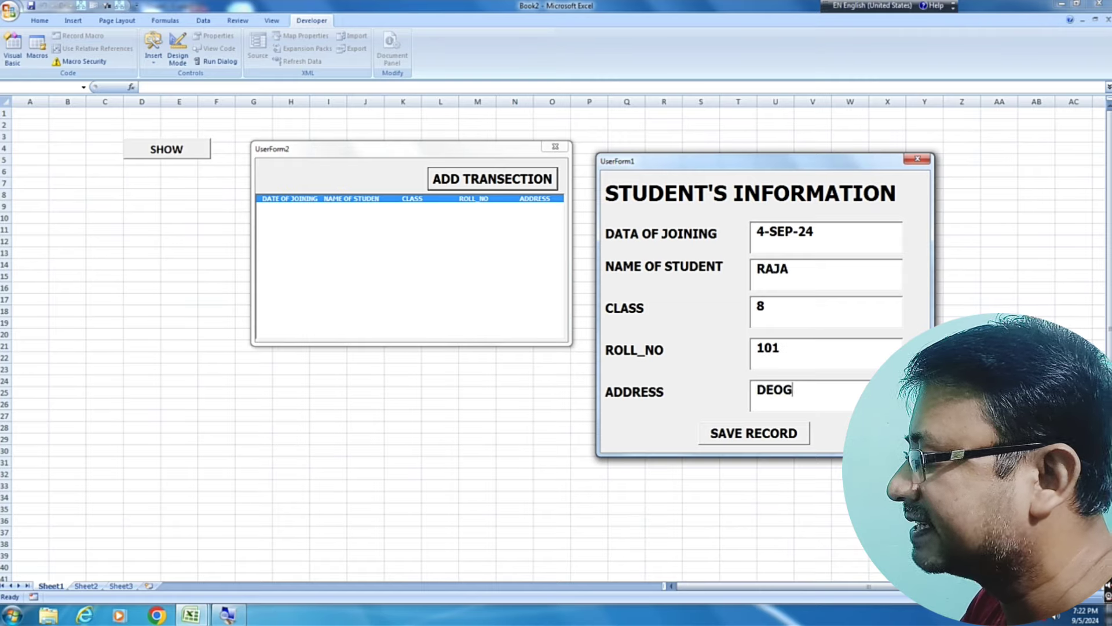
# - Enter and save two student records, the second being class 8, roll 102
pyautogui.write('HAR')
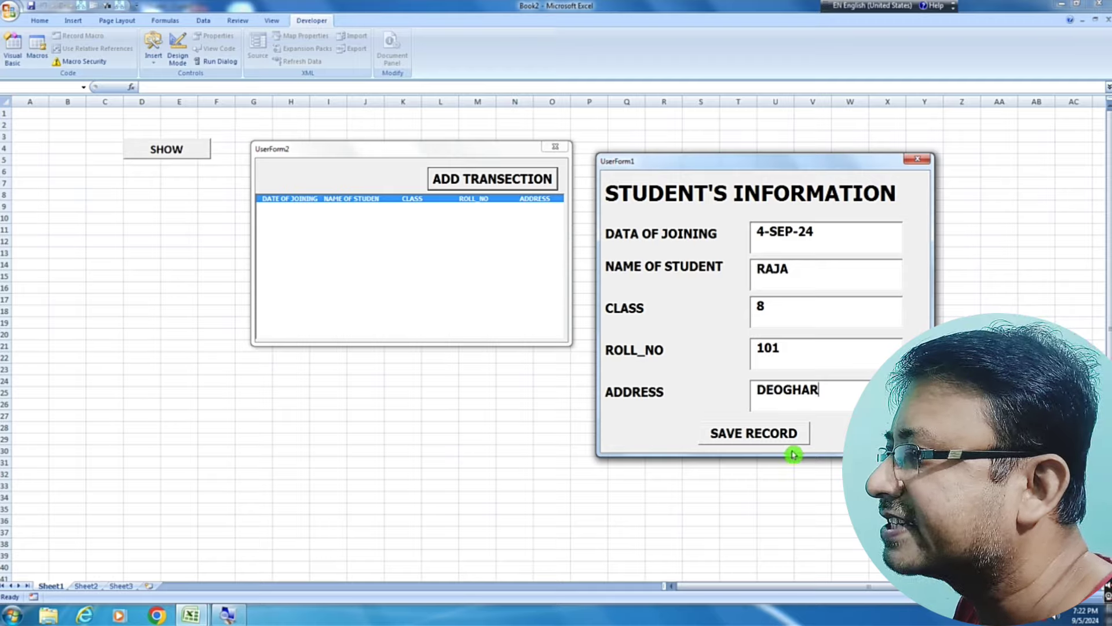
pyautogui.click(776, 440)
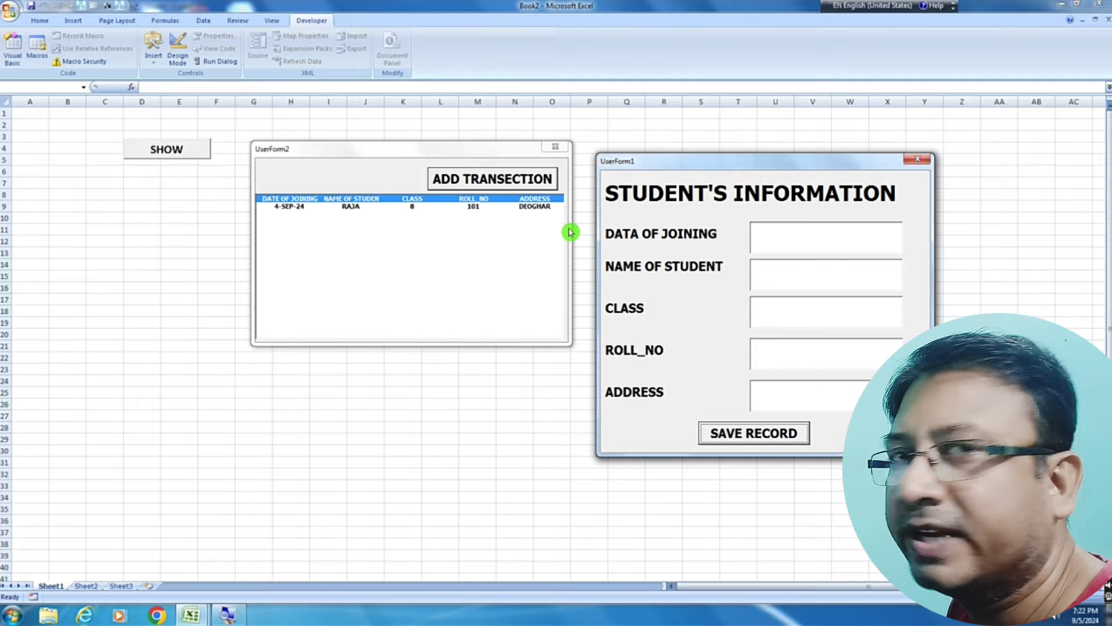
pyautogui.click(865, 246)
pyautogui.write('MANOJ')
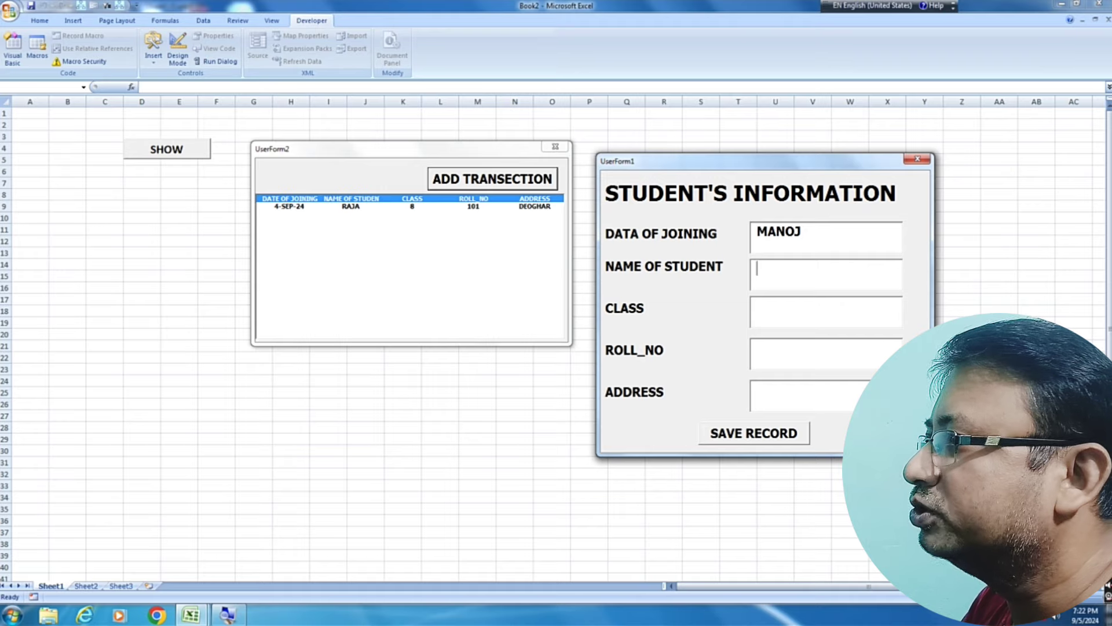
pyautogui.hotkey('shift', 'Tab')
pyautogui.write('4-')
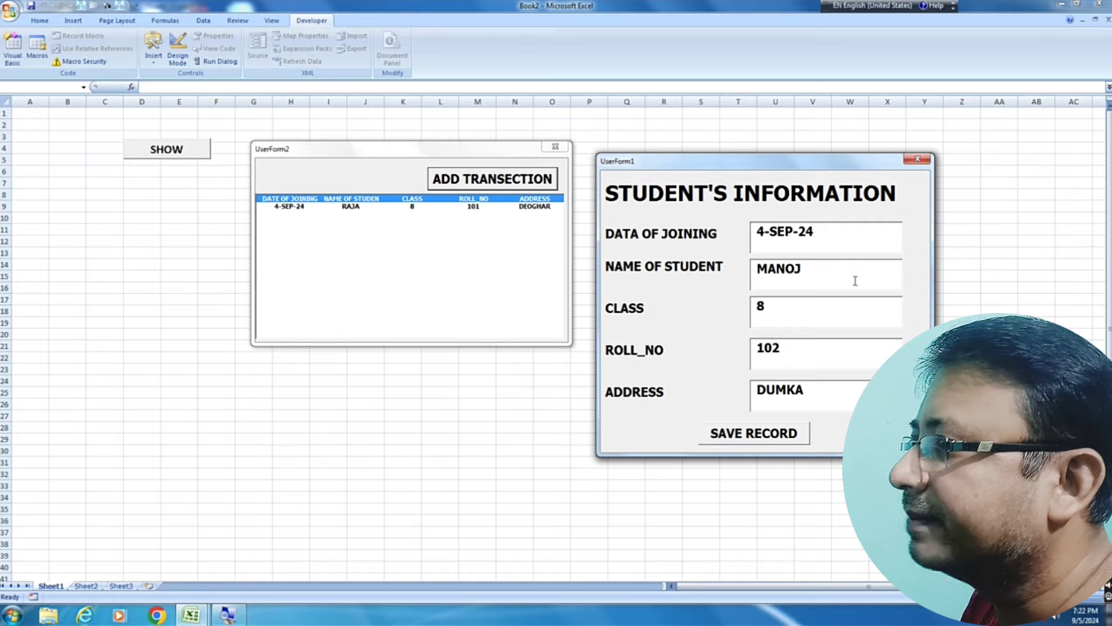
pyautogui.click(775, 433)
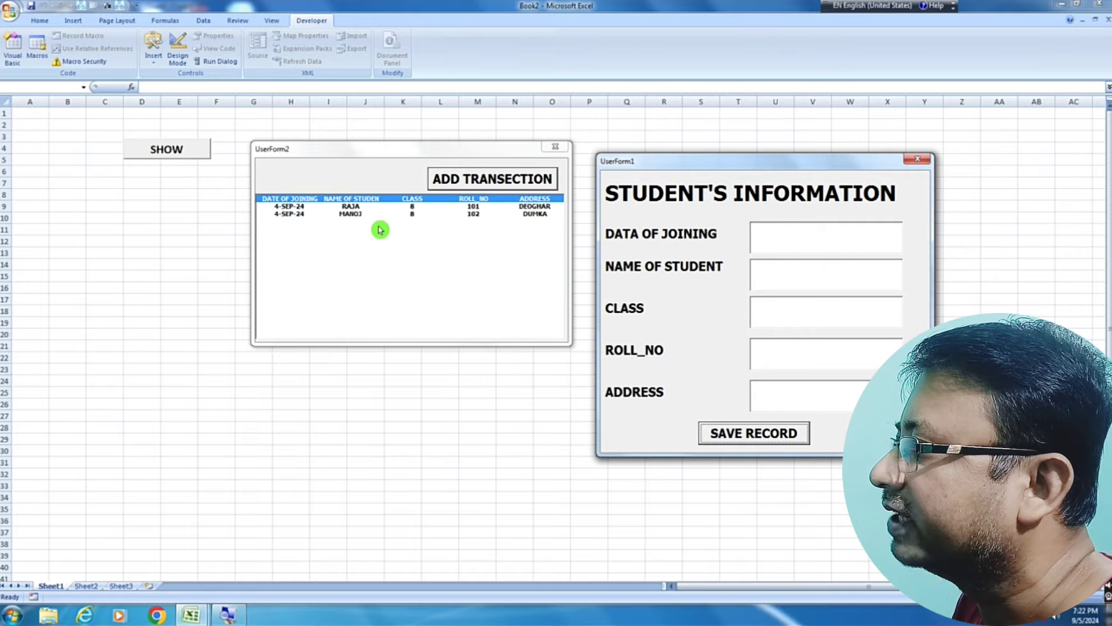